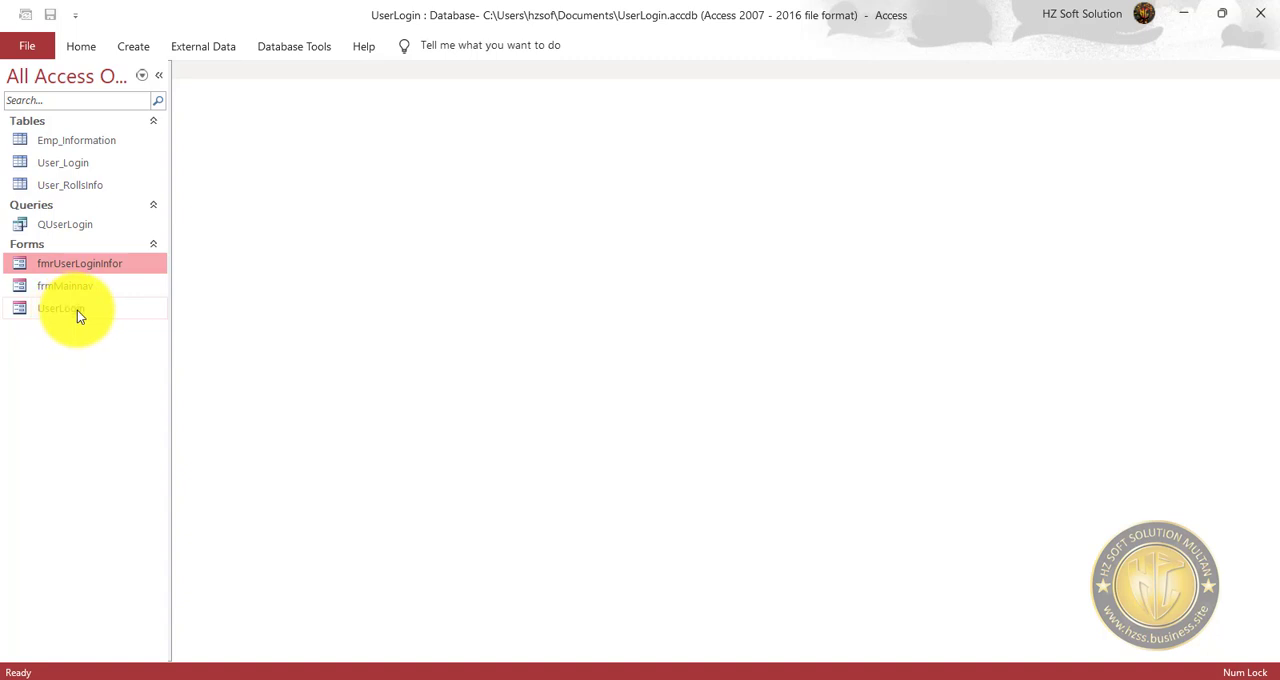
Open the UserLogin form, log in with the username admin and the account password, and dismiss the welcome message.
double_click(77, 310)
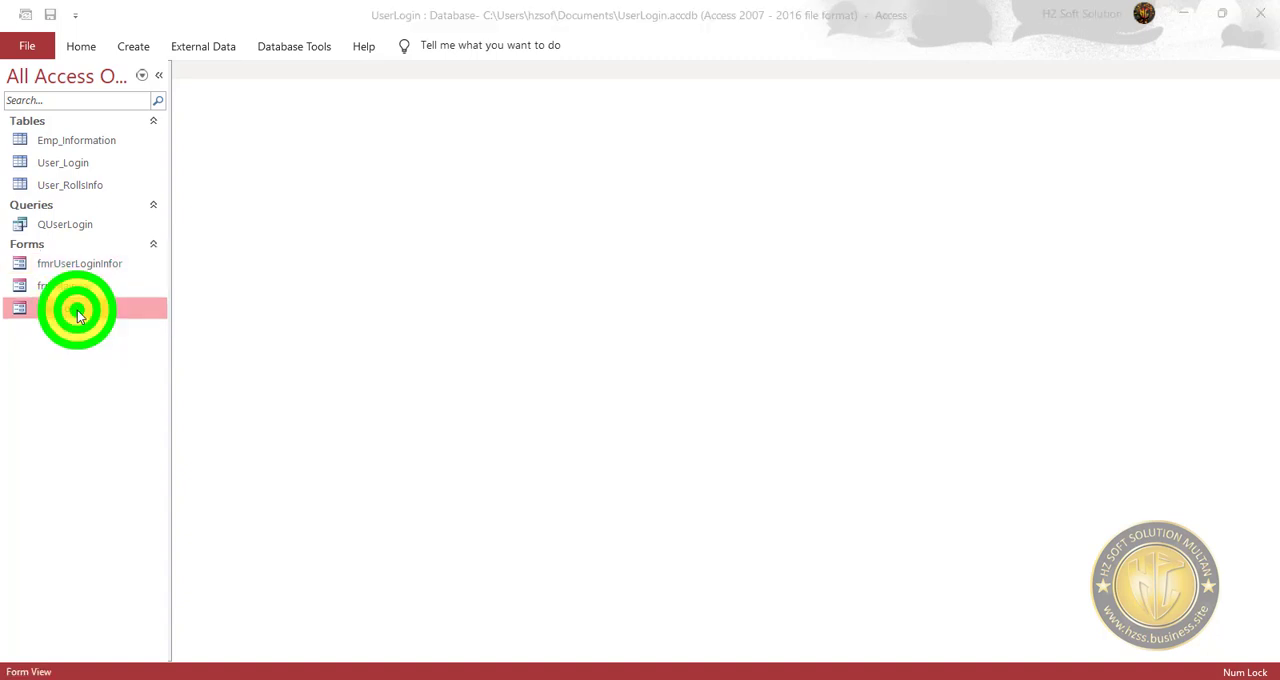
left_click(673, 251)
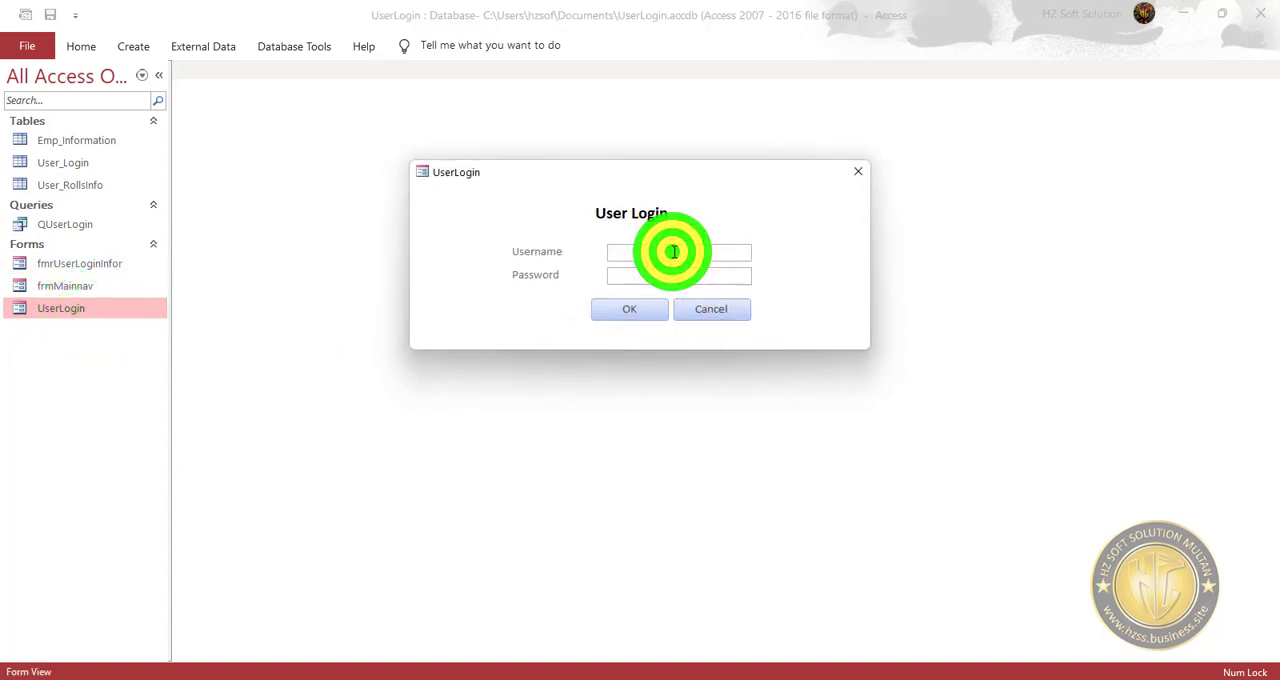
type("admin")
key("Tab")
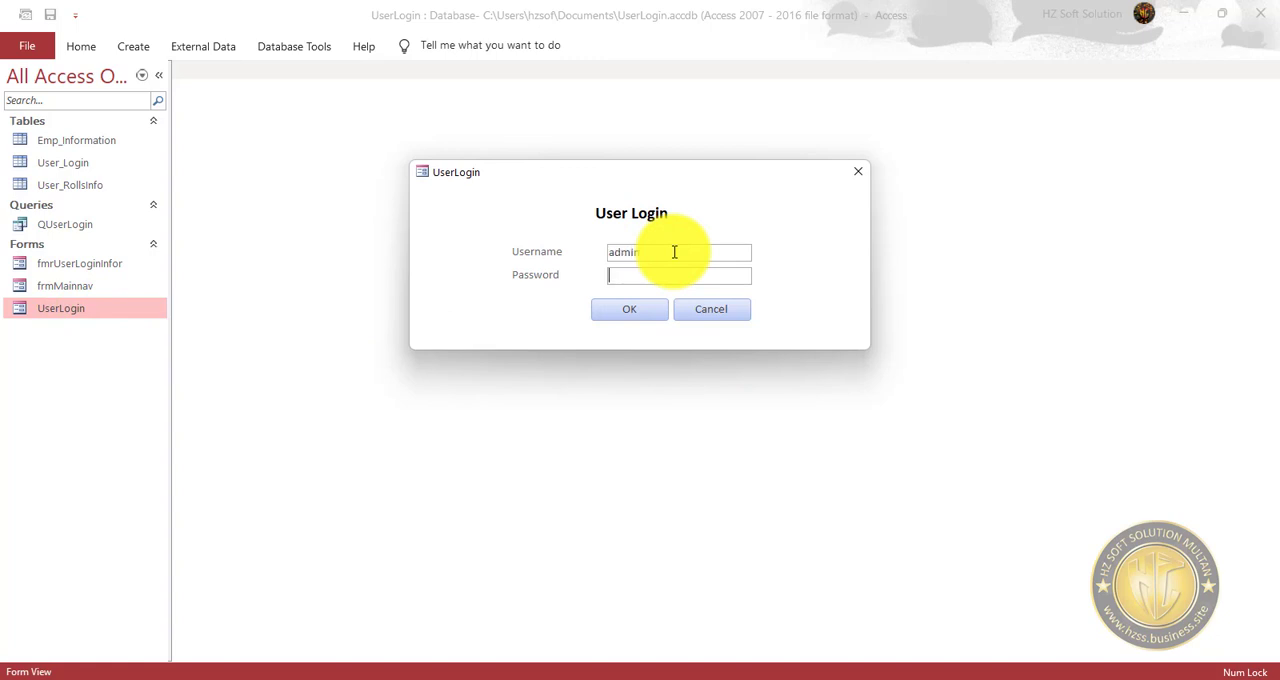
type("admin")
key("Tab")
key("Tab")
key("Return")
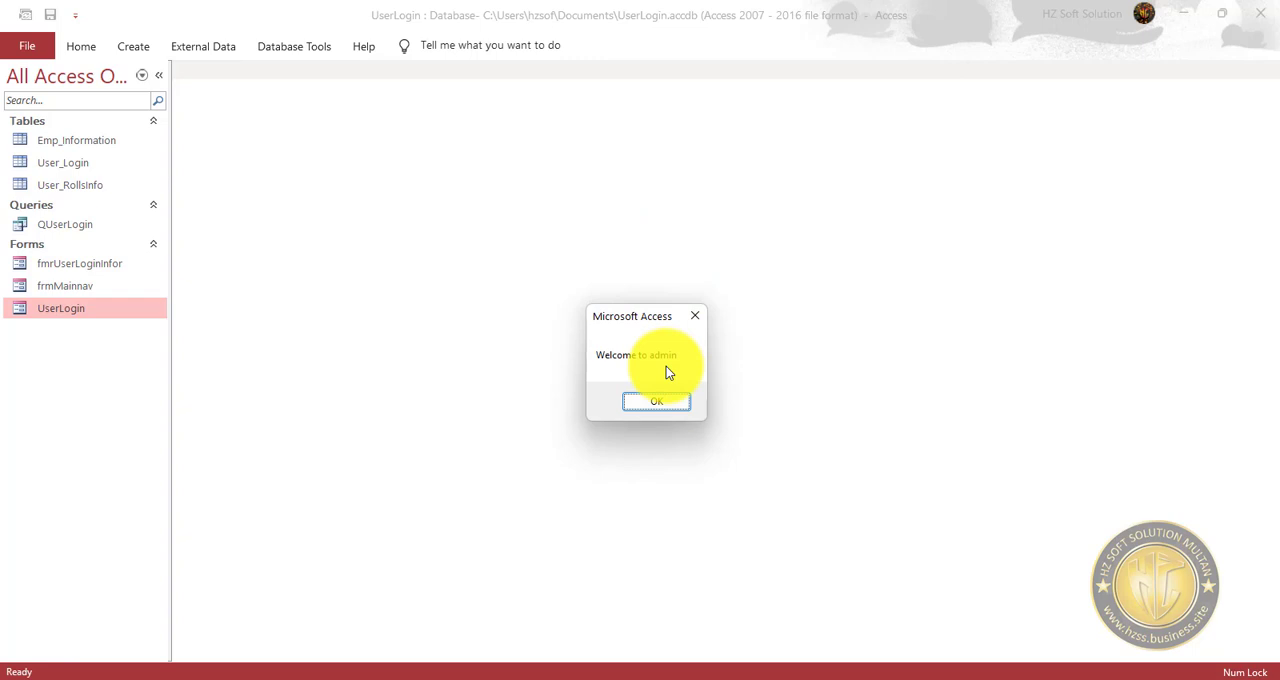
left_click(660, 404)
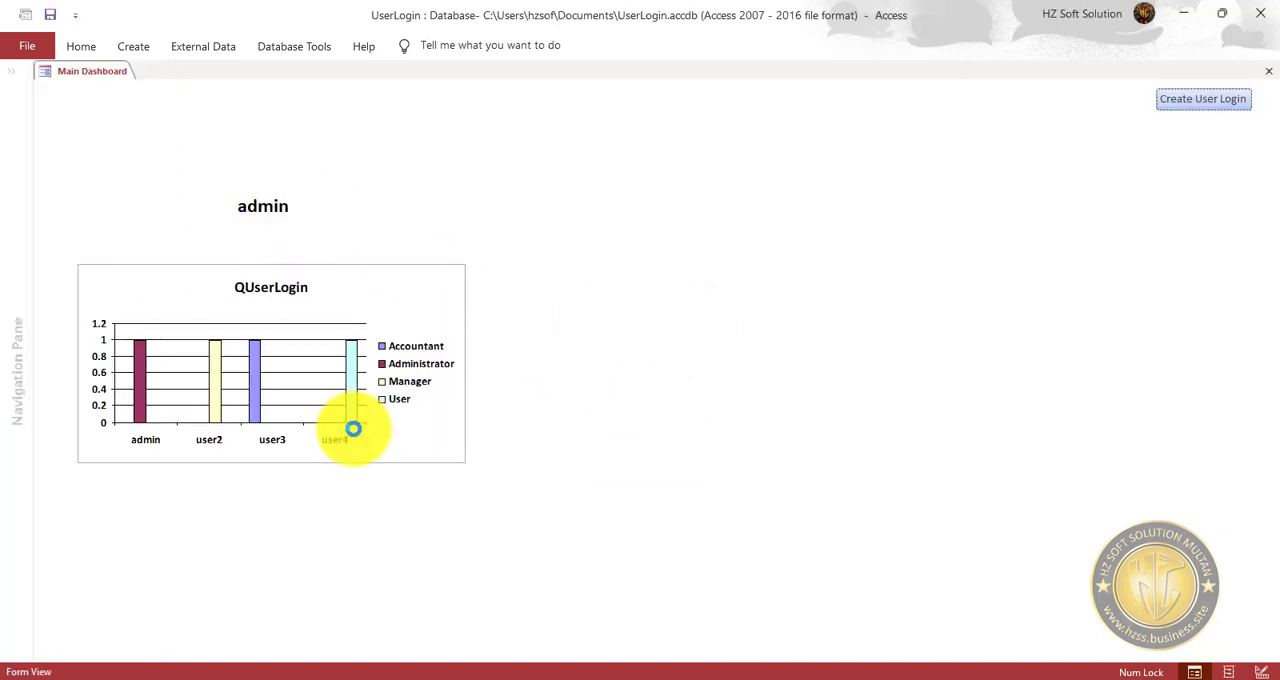
Open the Create User Login form from the dashboard and browse to the user3 record to examine its available EmpTitle choices.
left_click(1207, 102)
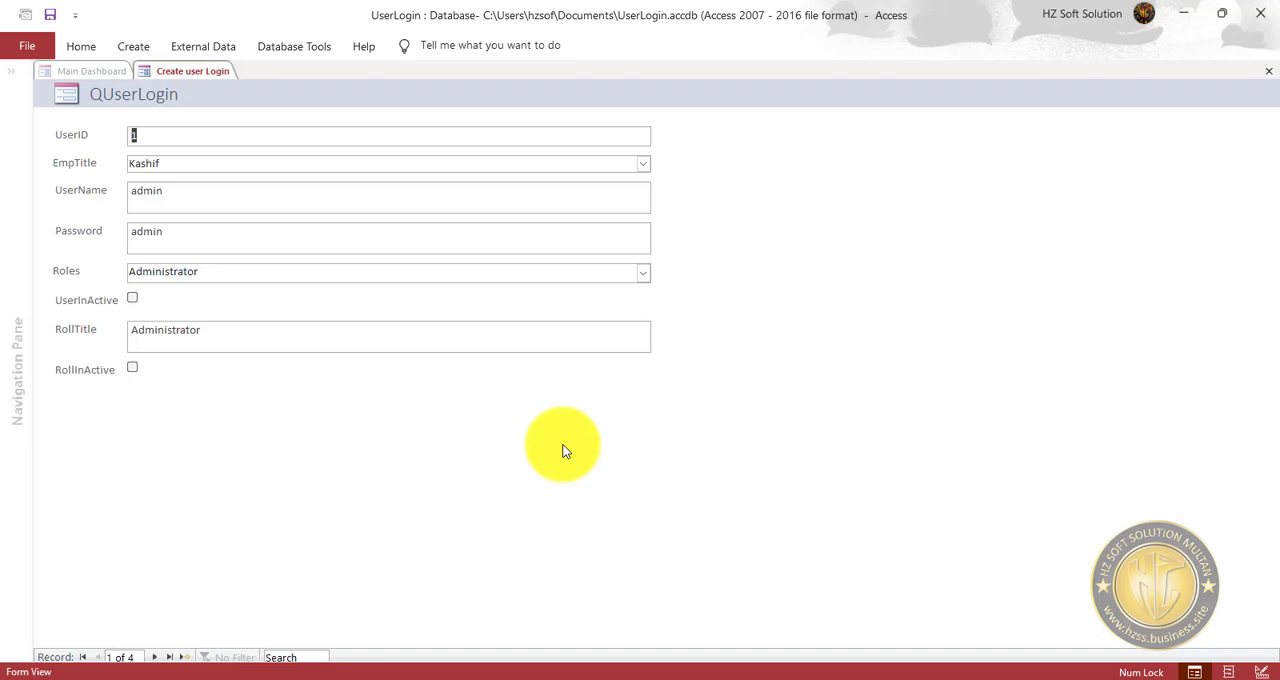
left_click(642, 165)
left_click(643, 166)
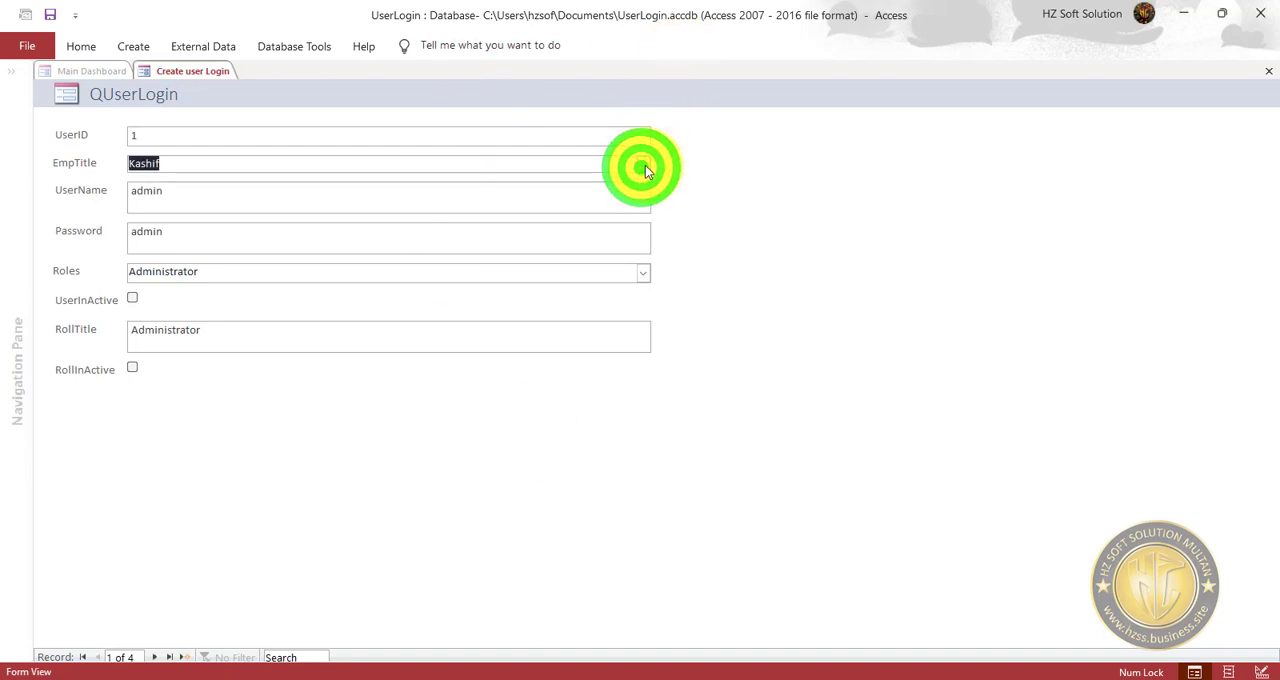
left_click(153, 657)
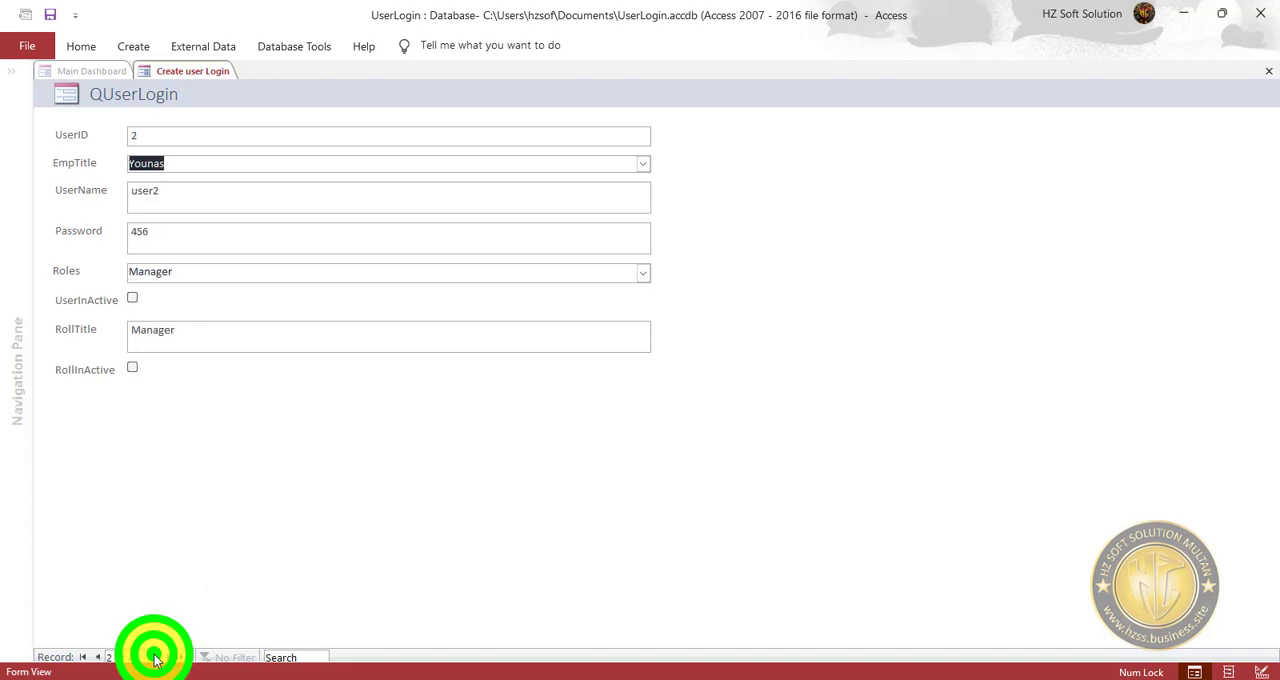
left_click(153, 657)
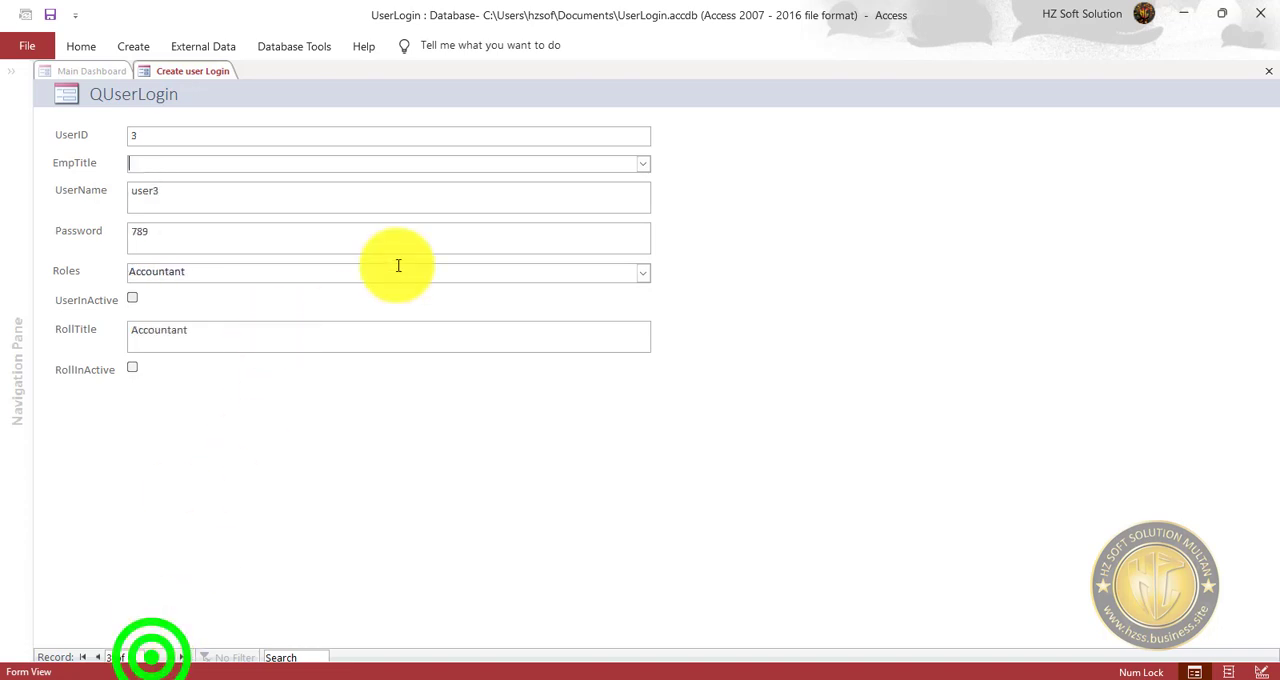
left_click(643, 165)
left_click(643, 165)
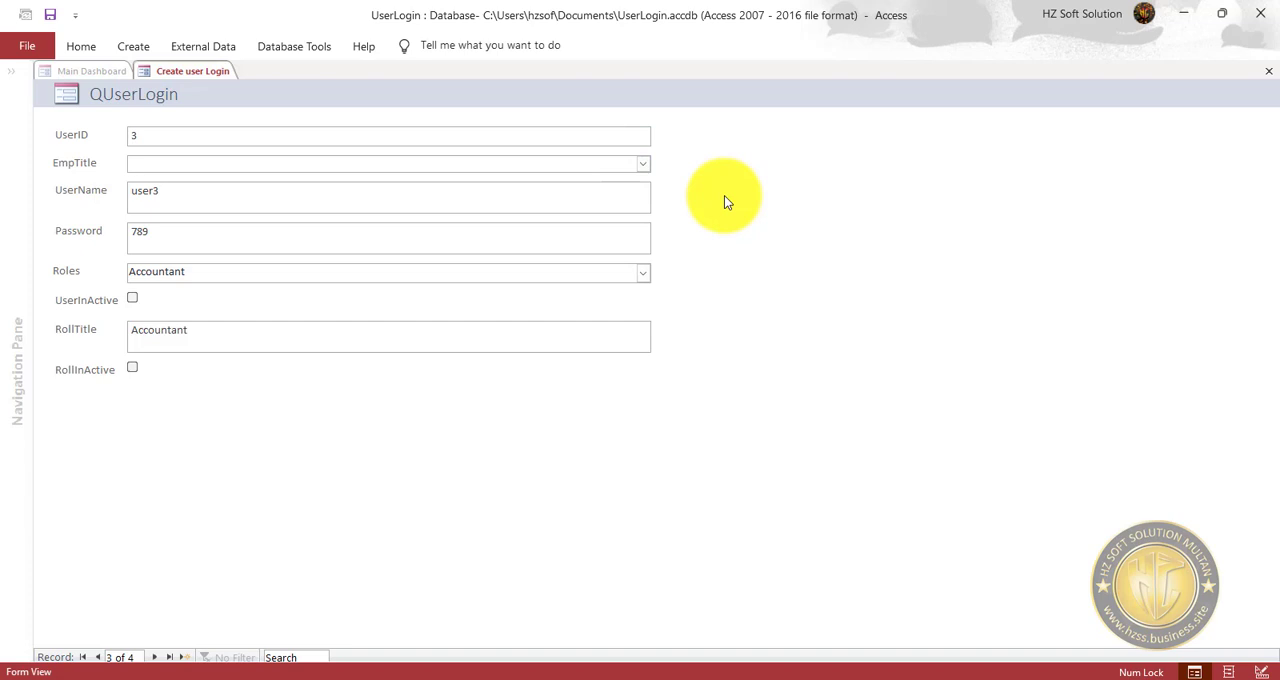
left_click(645, 166)
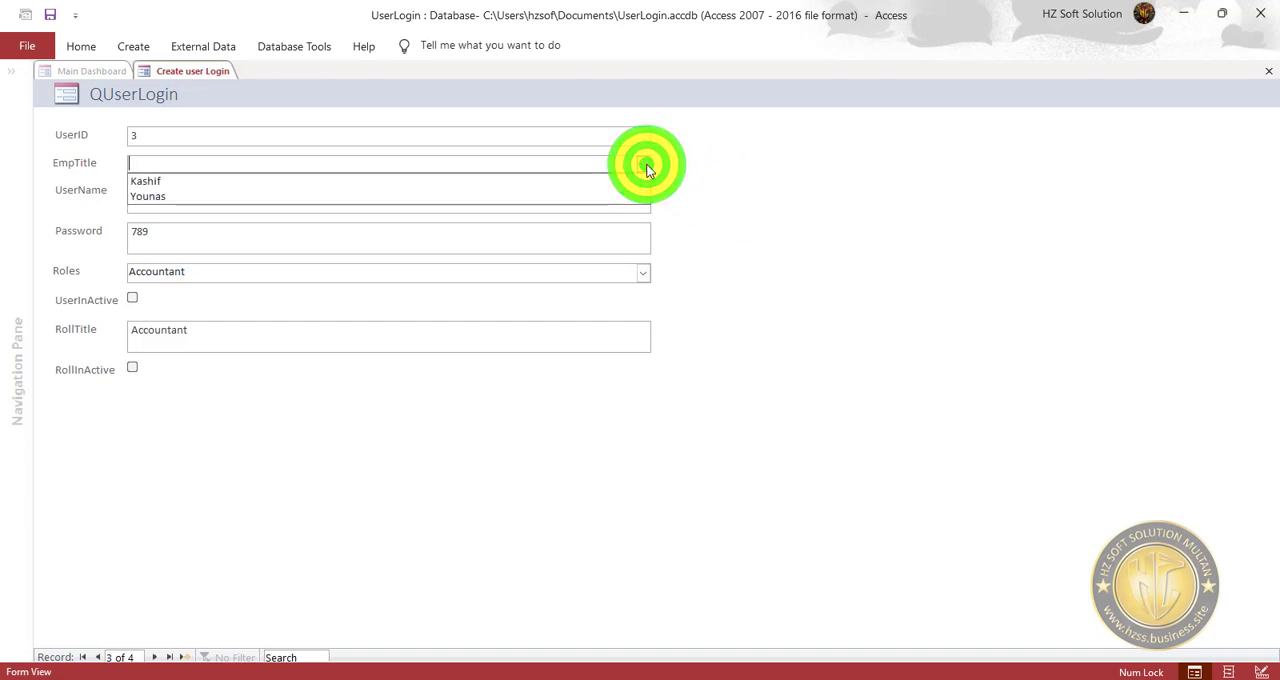
left_click(736, 195)
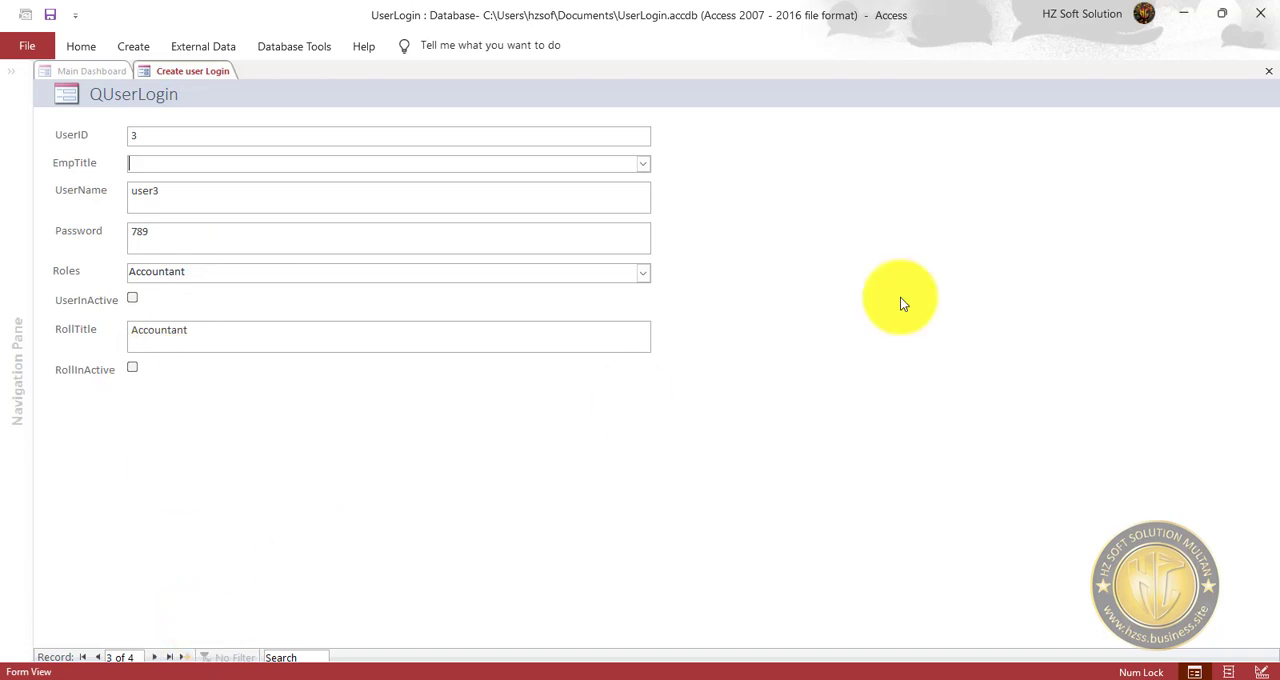
Close the Create User Login form, switch the Main Dashboard form to Design View and expand the navigation pane.
left_click(1269, 71)
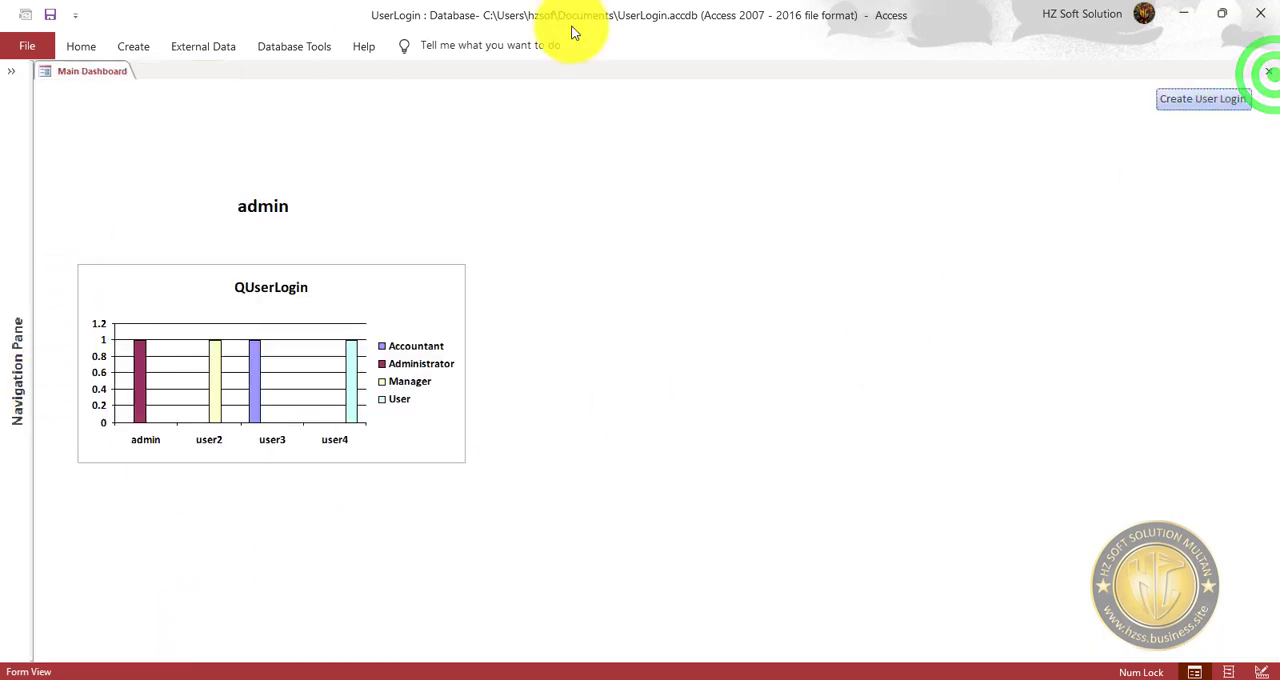
right_click(765, 131)
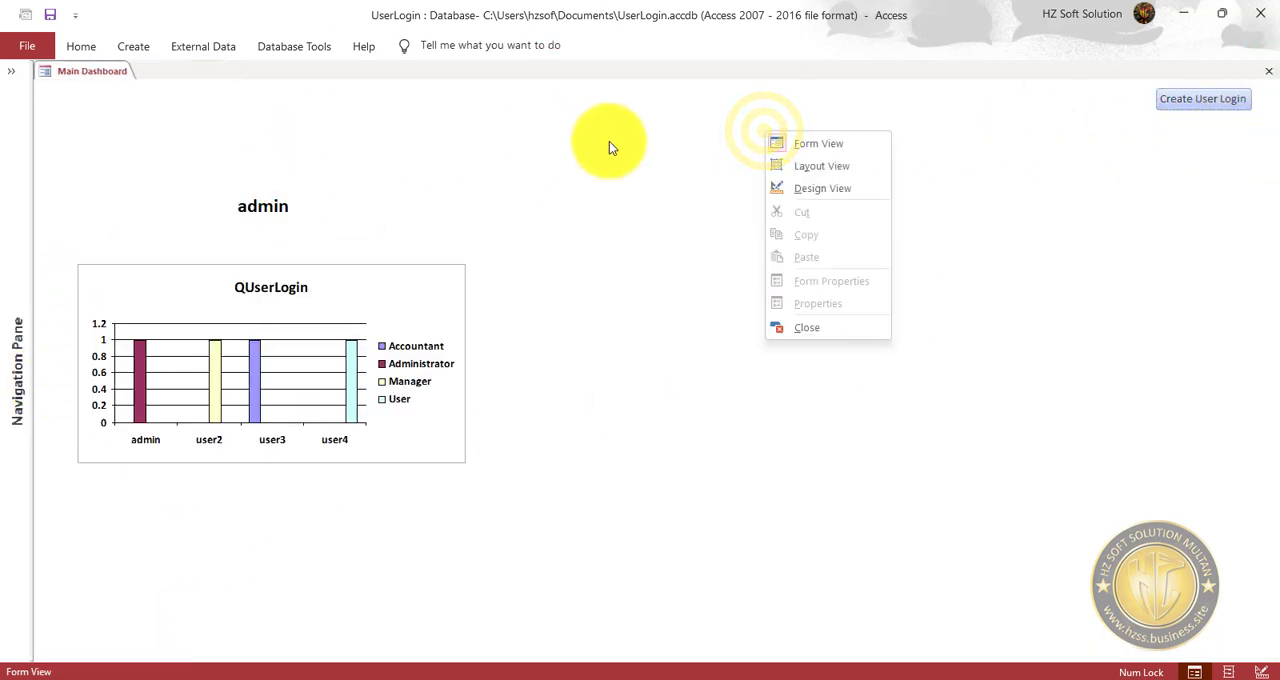
left_click(813, 192)
left_click(11, 73)
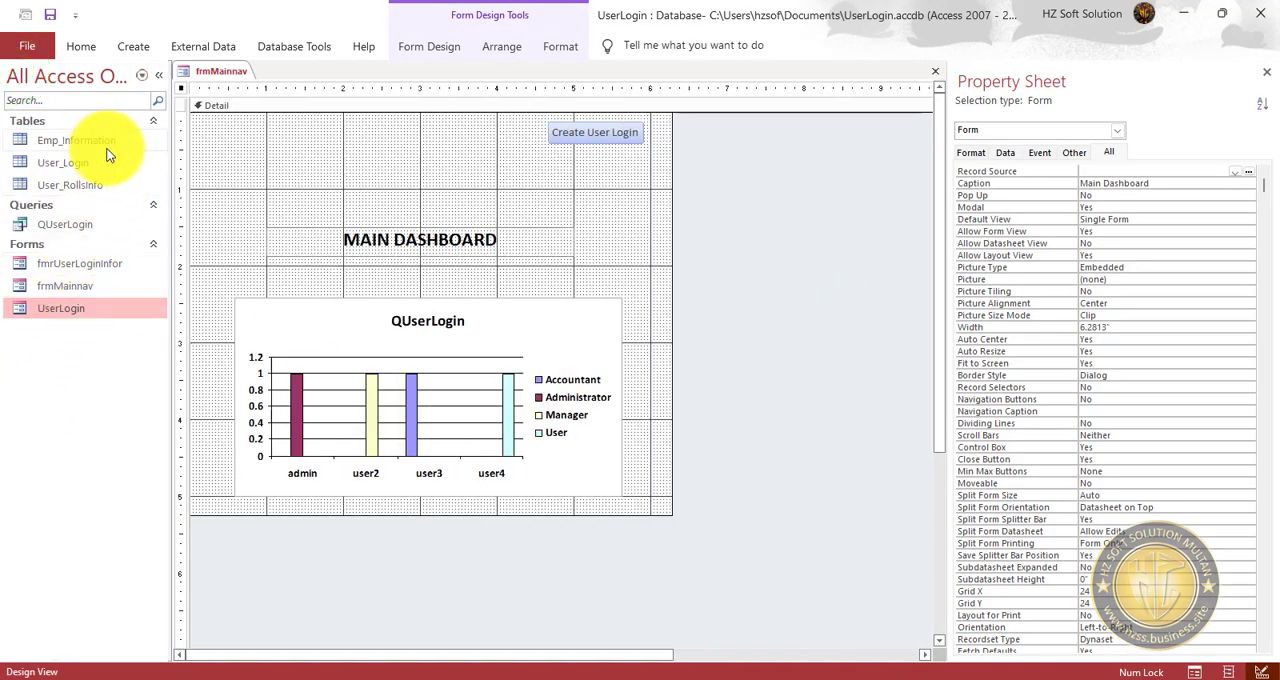
Add a third employee to the Emp_Information table with the employee's name, contact number and the address Canada, and save the record.
double_click(98, 140)
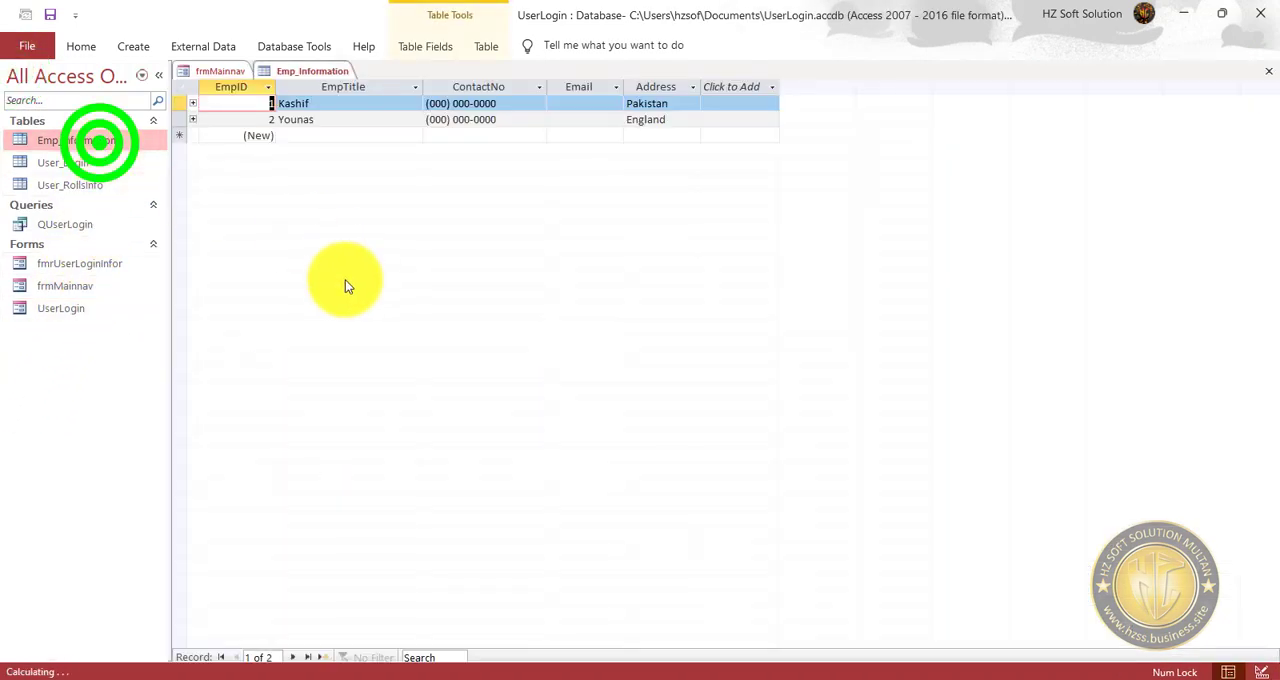
left_click(310, 139)
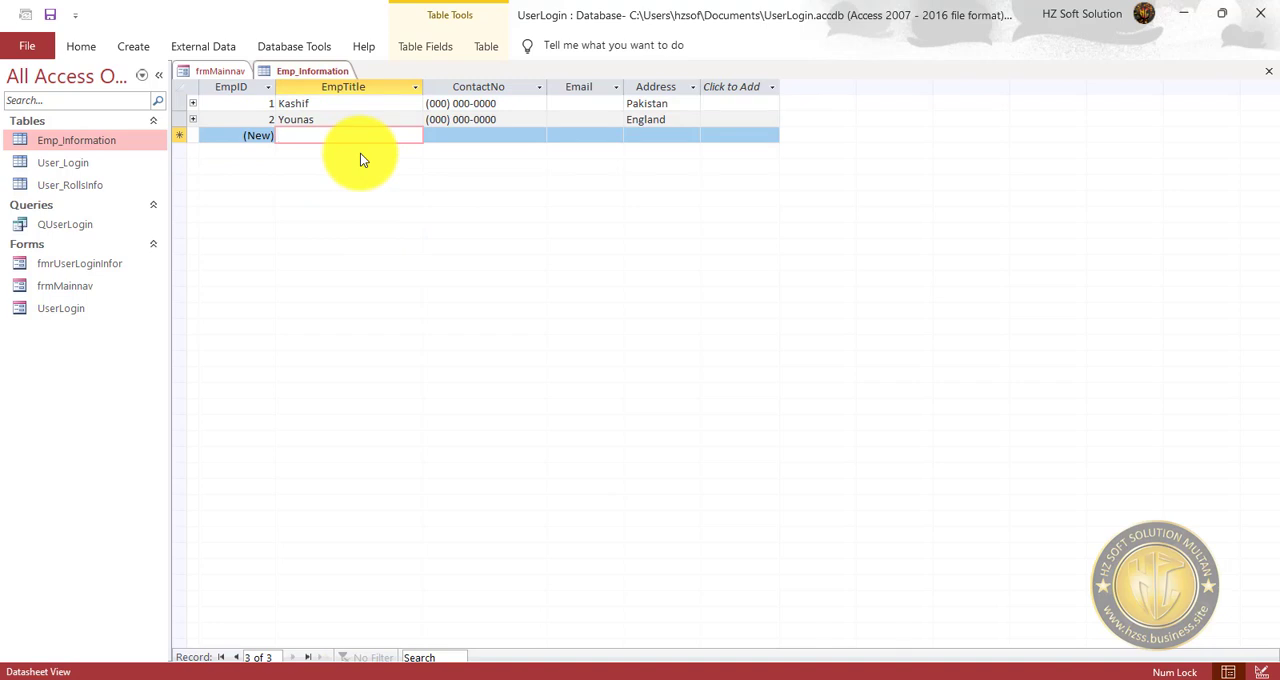
type("Asif")
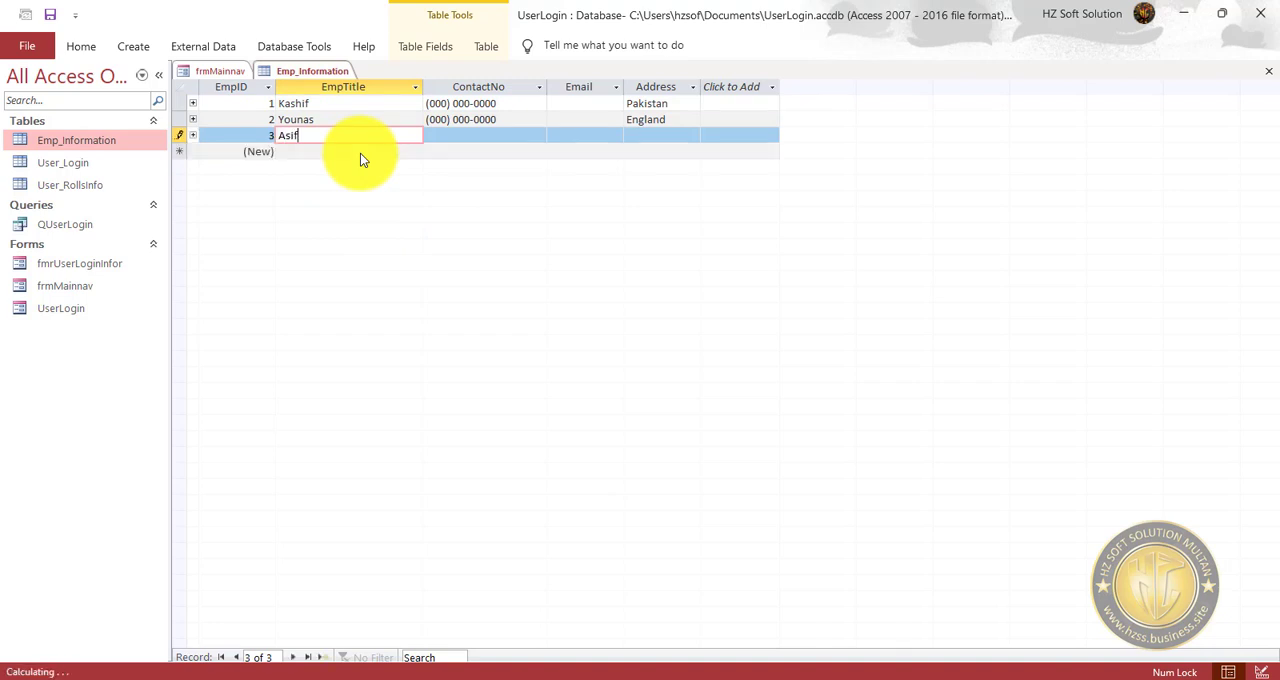
key("Tab")
type("000) 000-000")
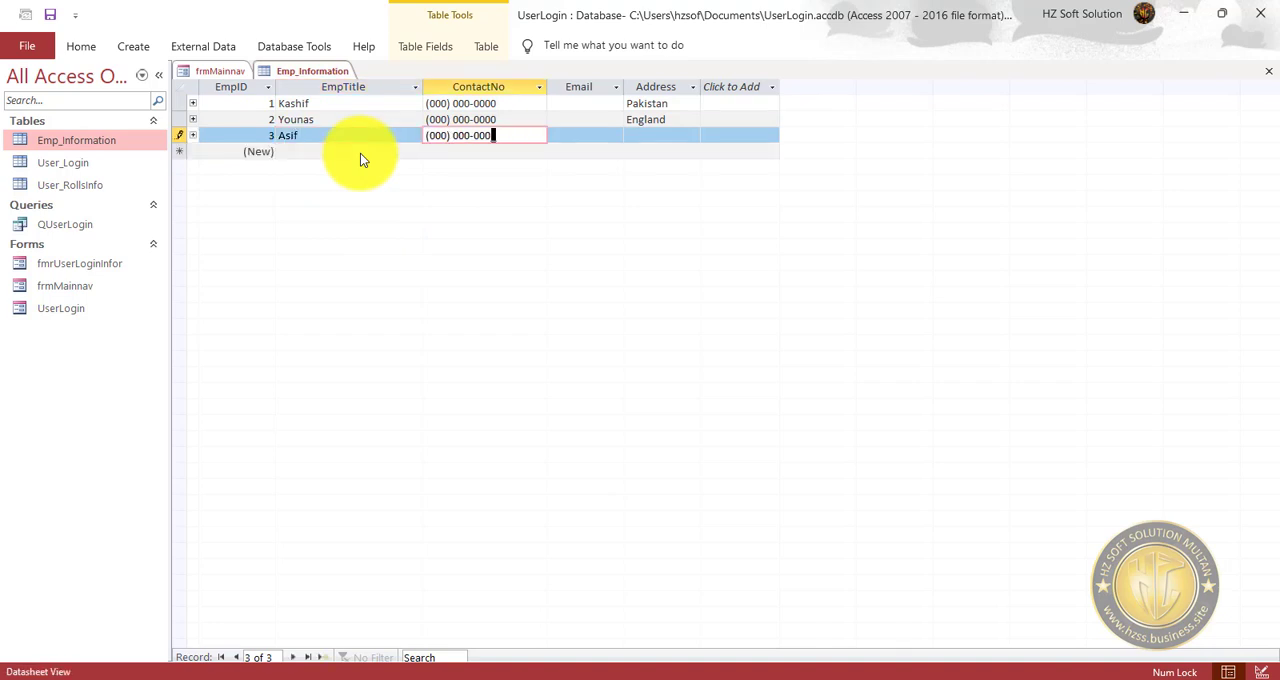
type("0")
key("Tab")
key("Tab")
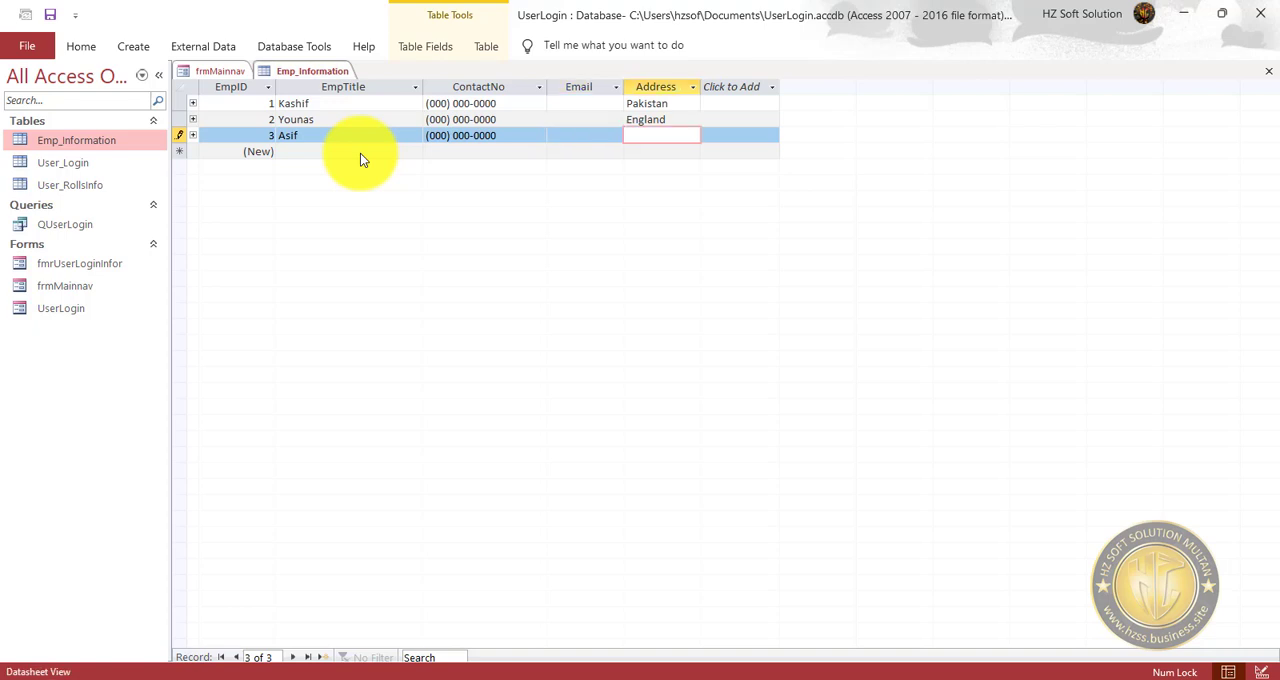
type("Canada")
key("Tab")
key("Tab")
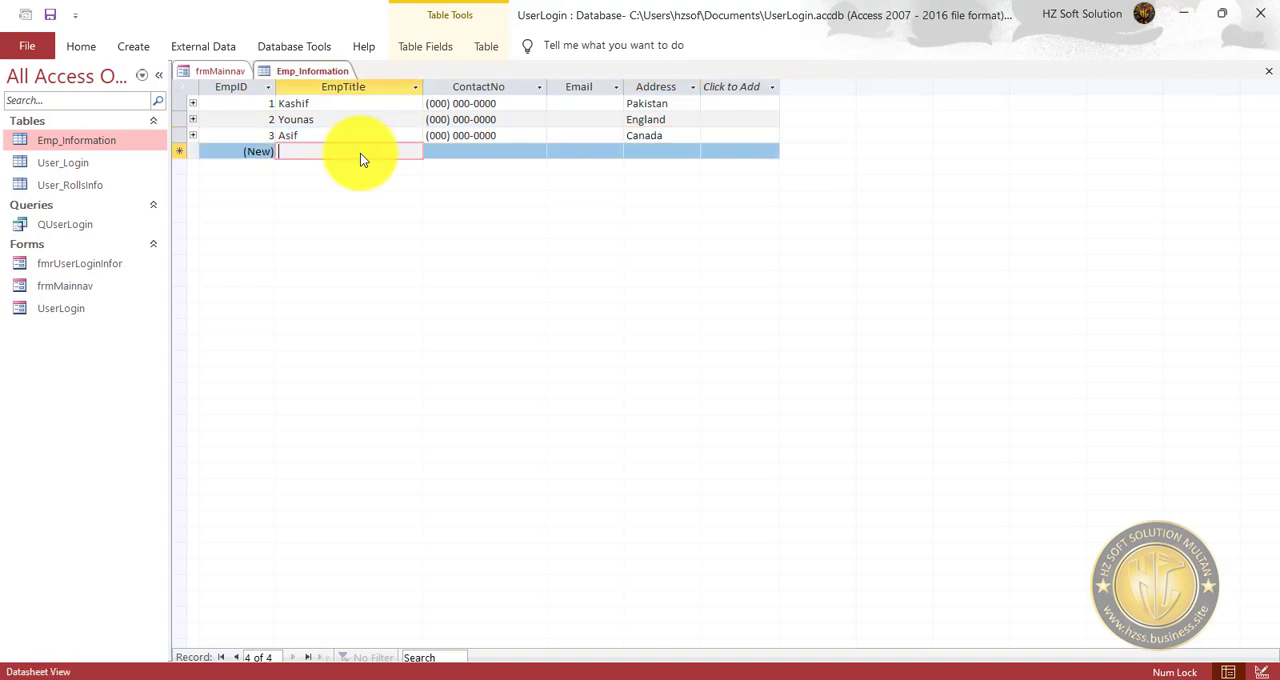
left_click(55, 20)
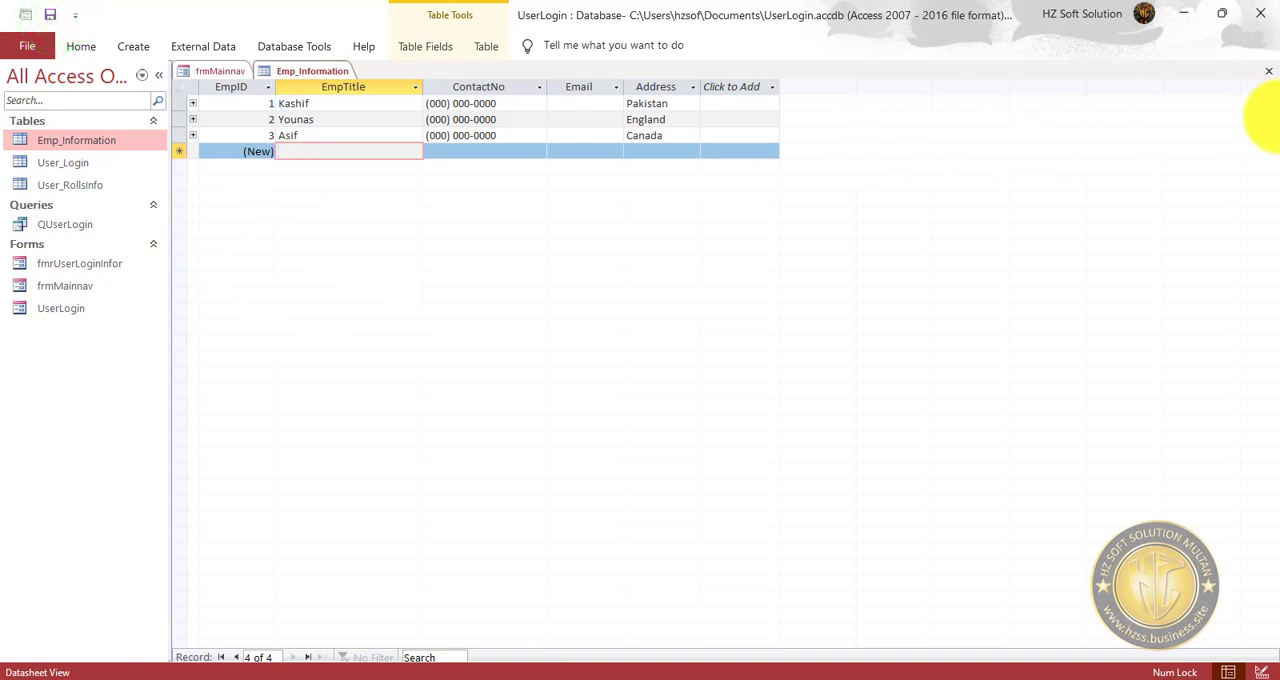
Expand the related login records under all three employees in the Emp_Information table.
left_click(193, 135)
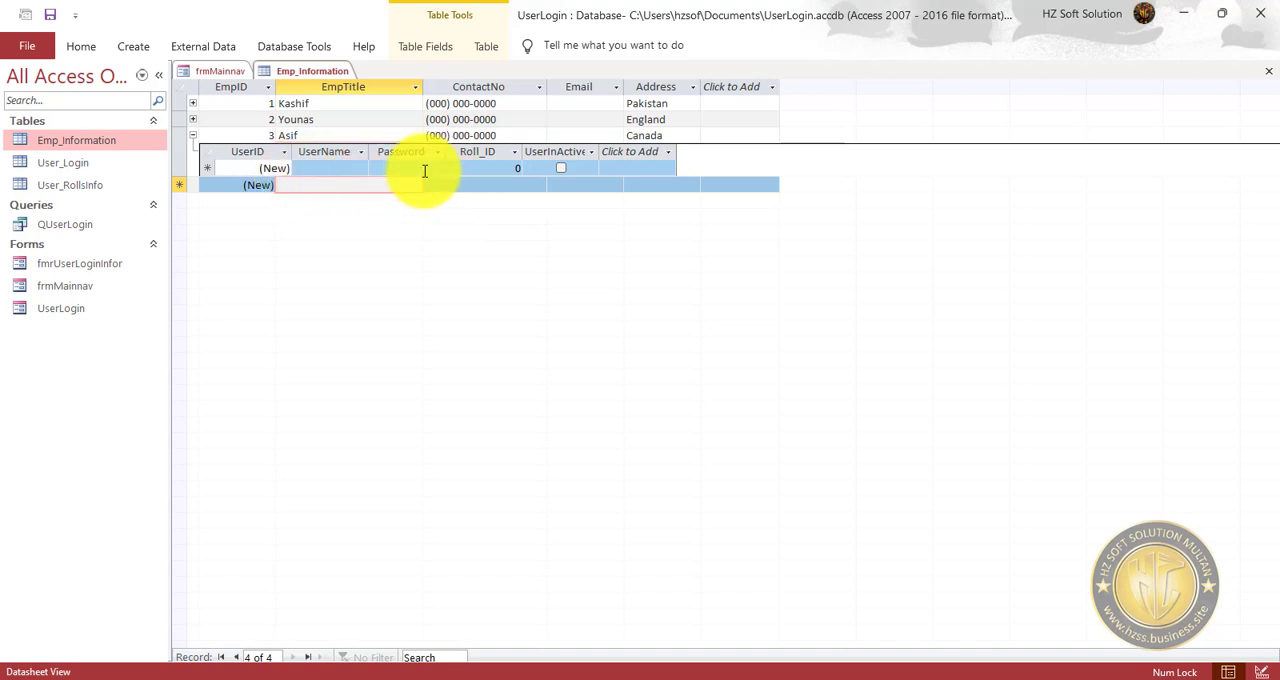
left_click(193, 119)
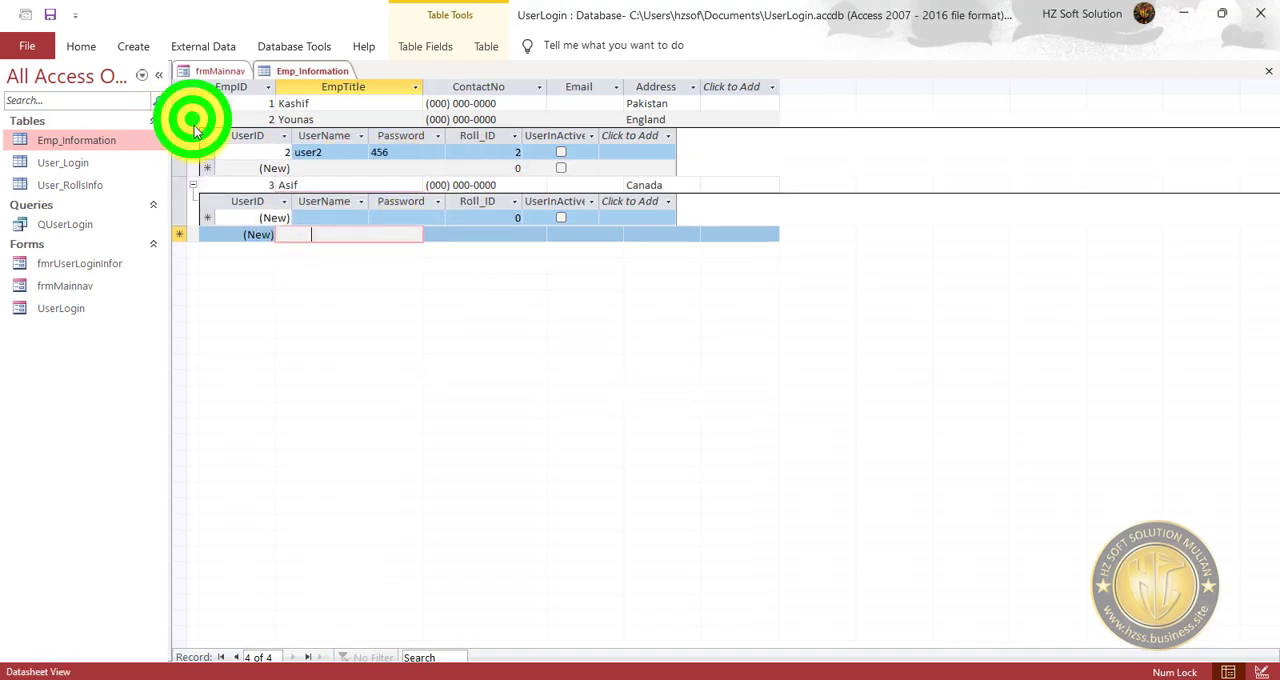
left_click(193, 103)
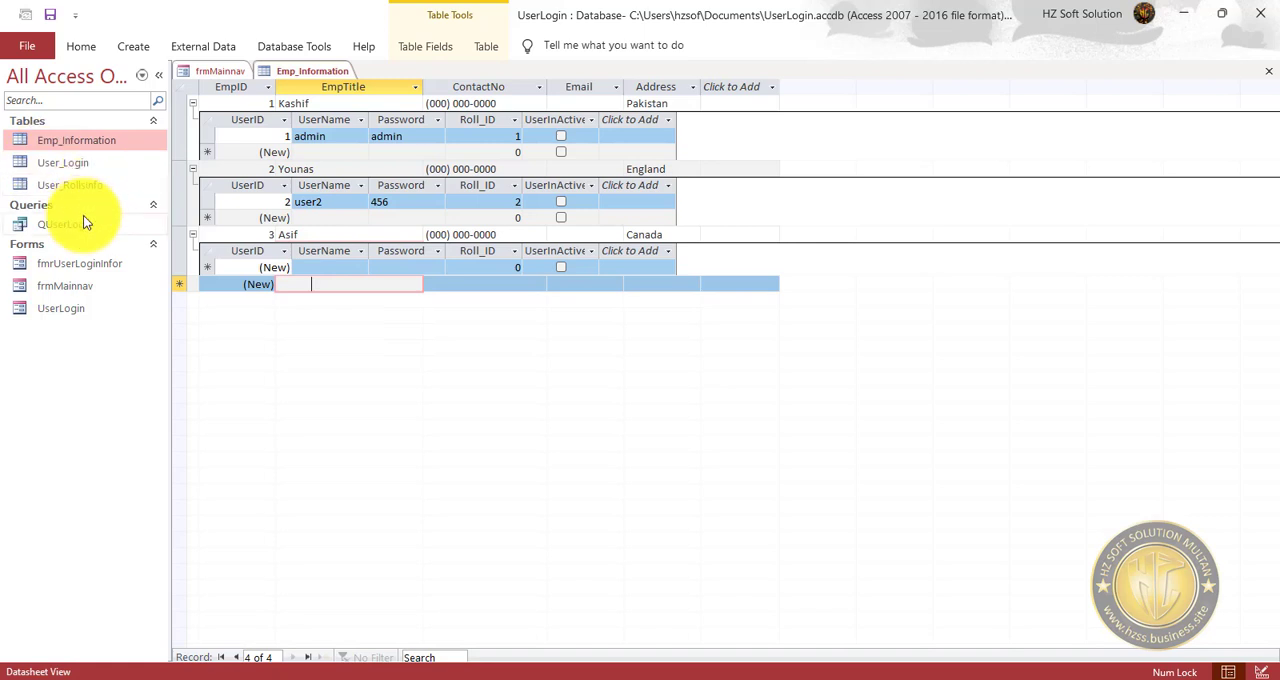
Set the Emp_ID of user3 to 3 in the User_Login table, save it and refresh the Emp_Information table.
double_click(77, 162)
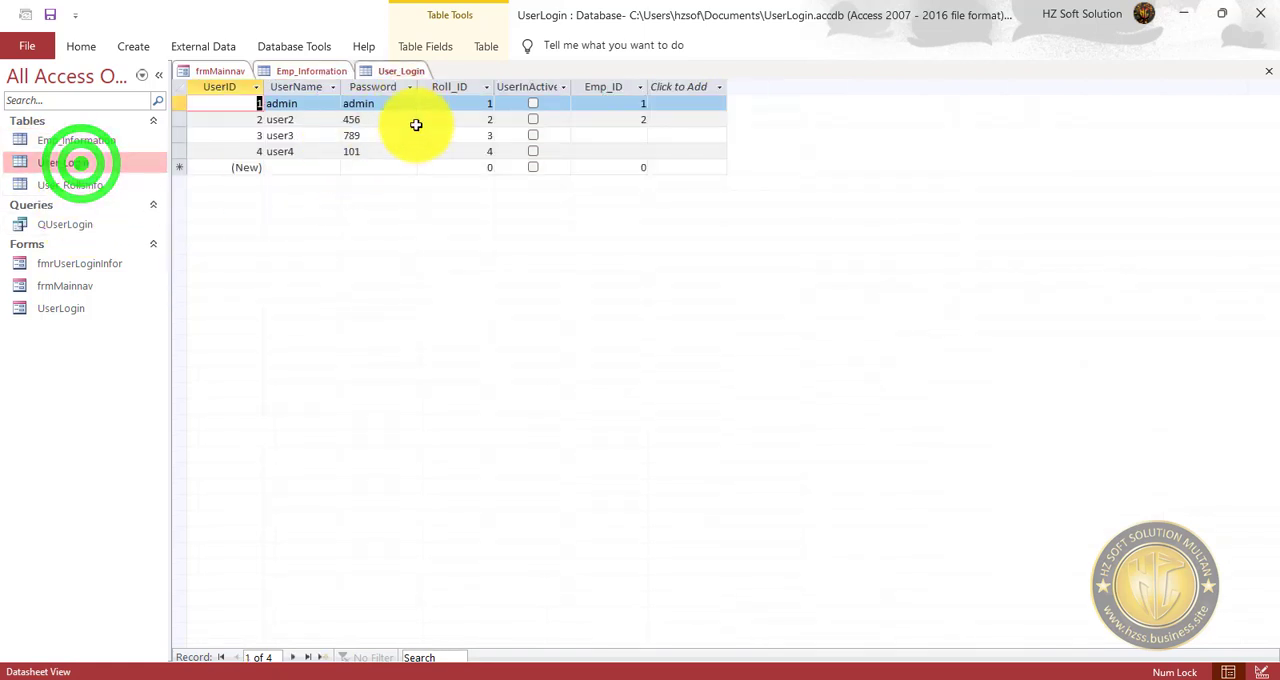
left_click(636, 135)
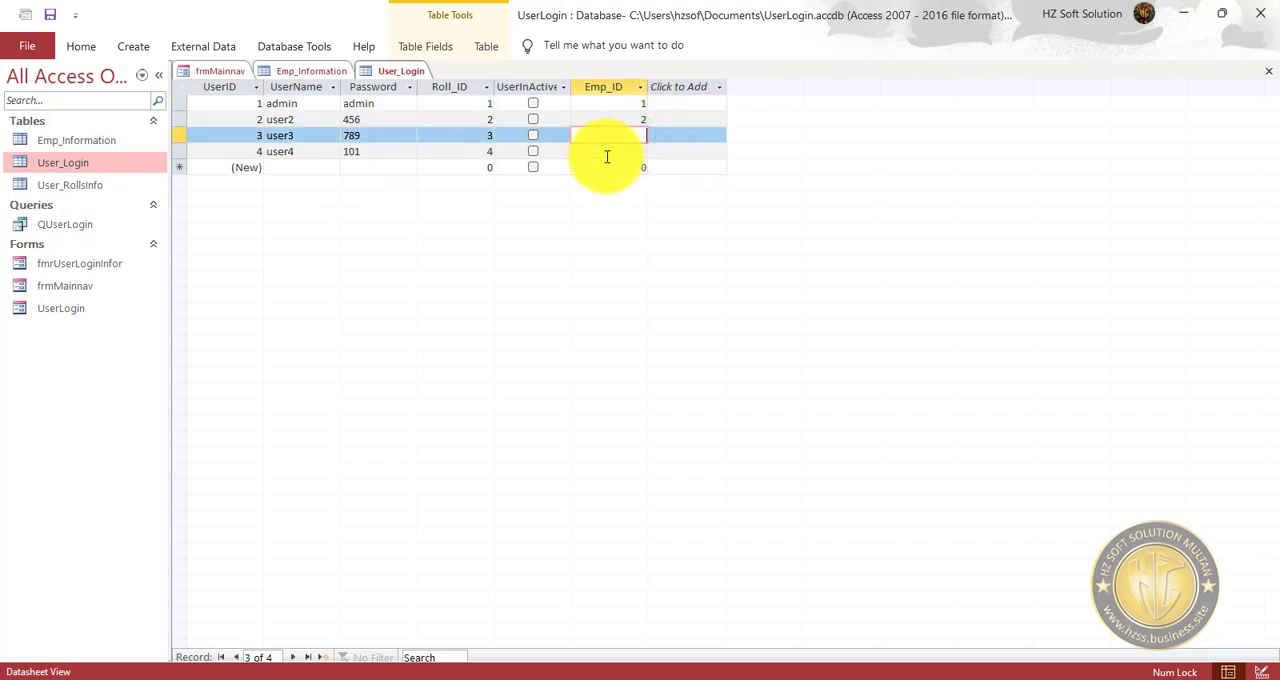
type("3")
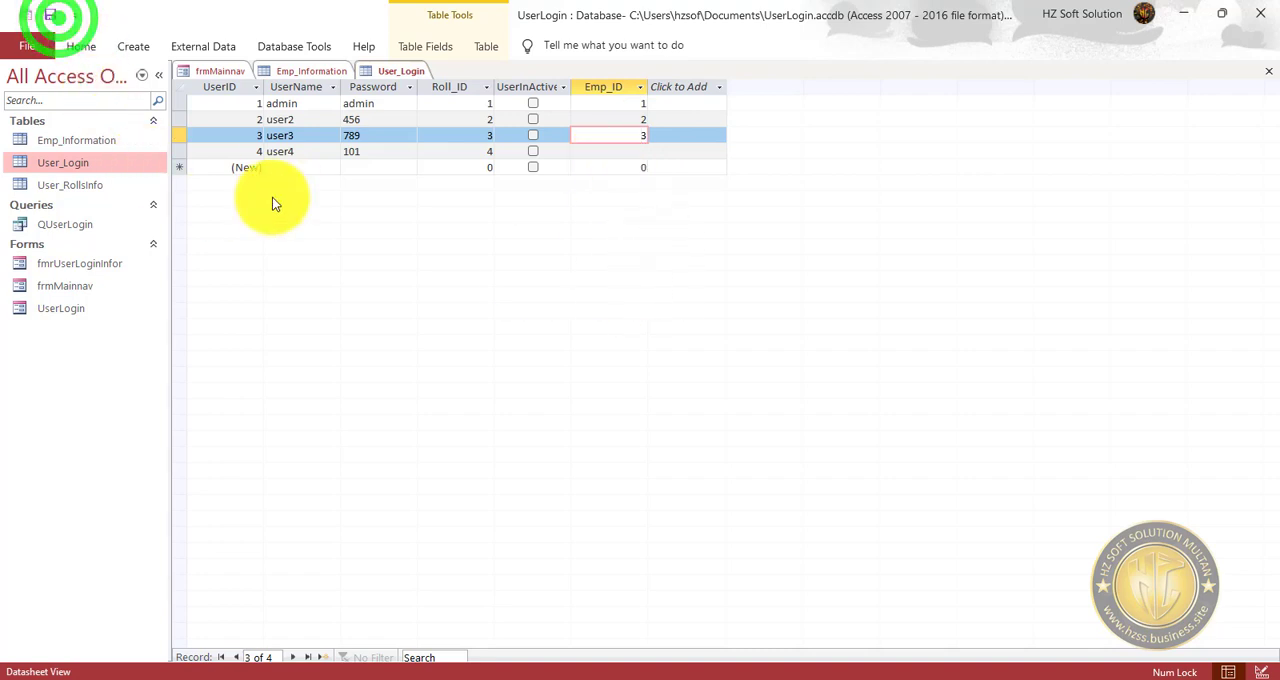
left_click(313, 135)
double_click(275, 134)
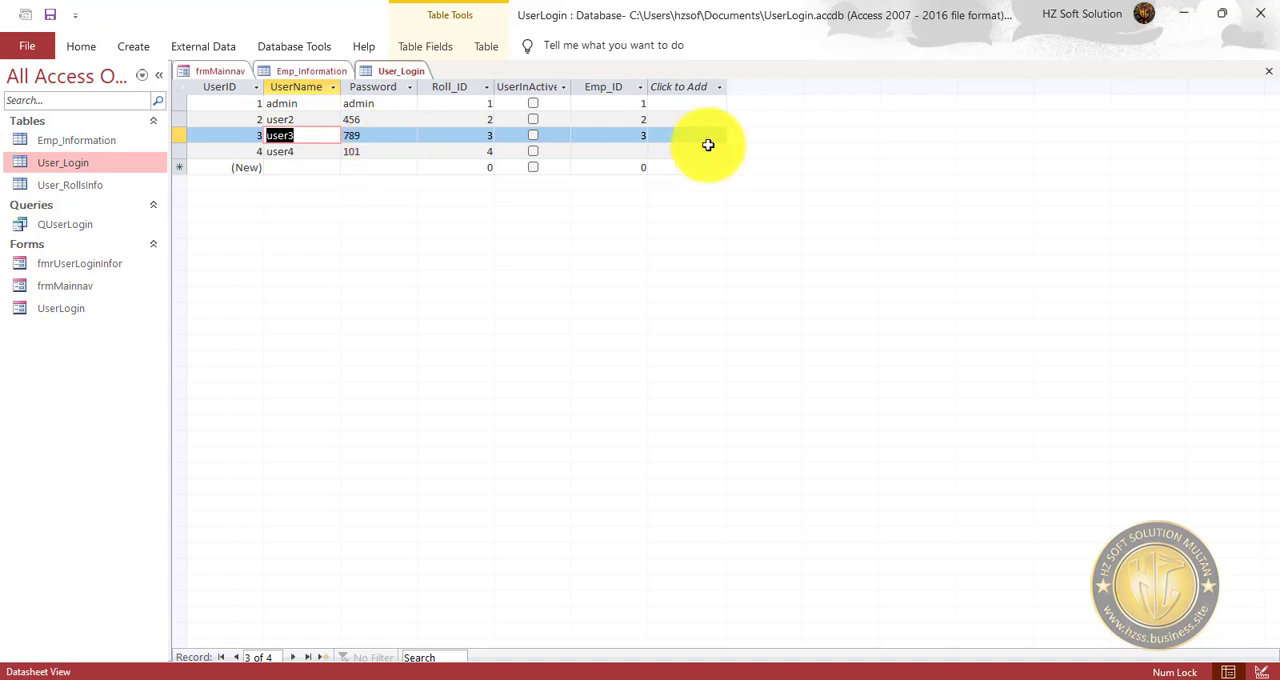
left_click(304, 71)
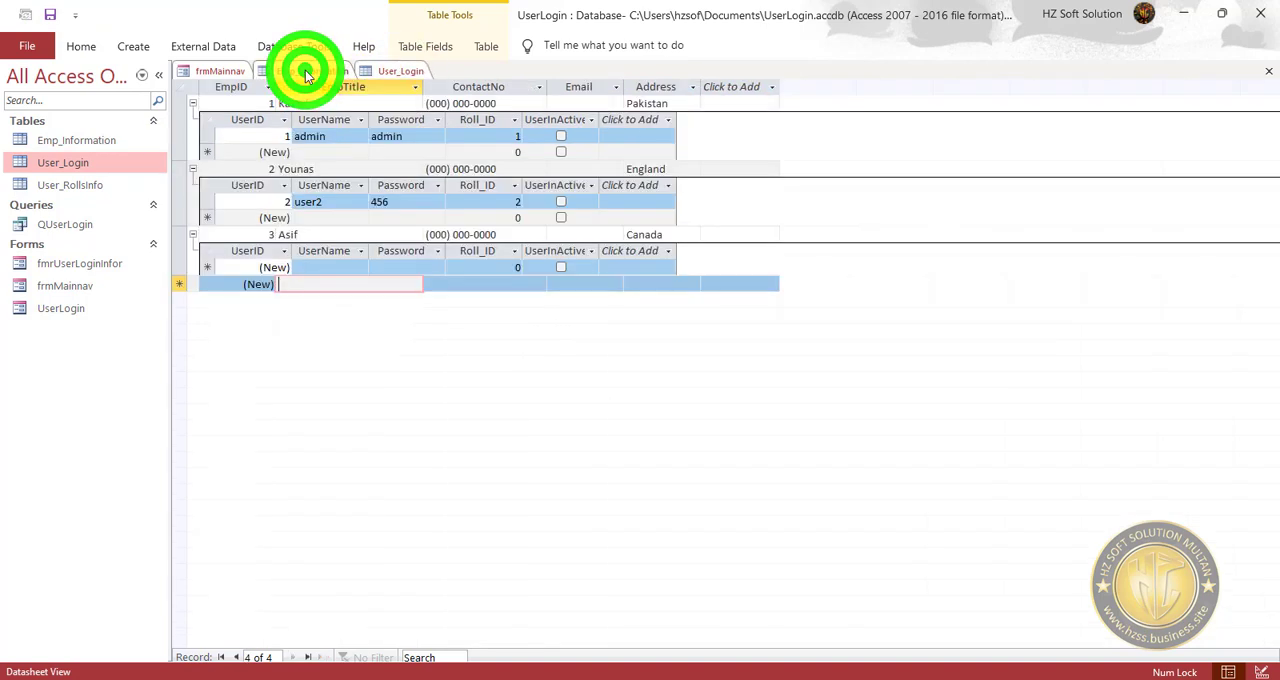
left_click(56, 14)
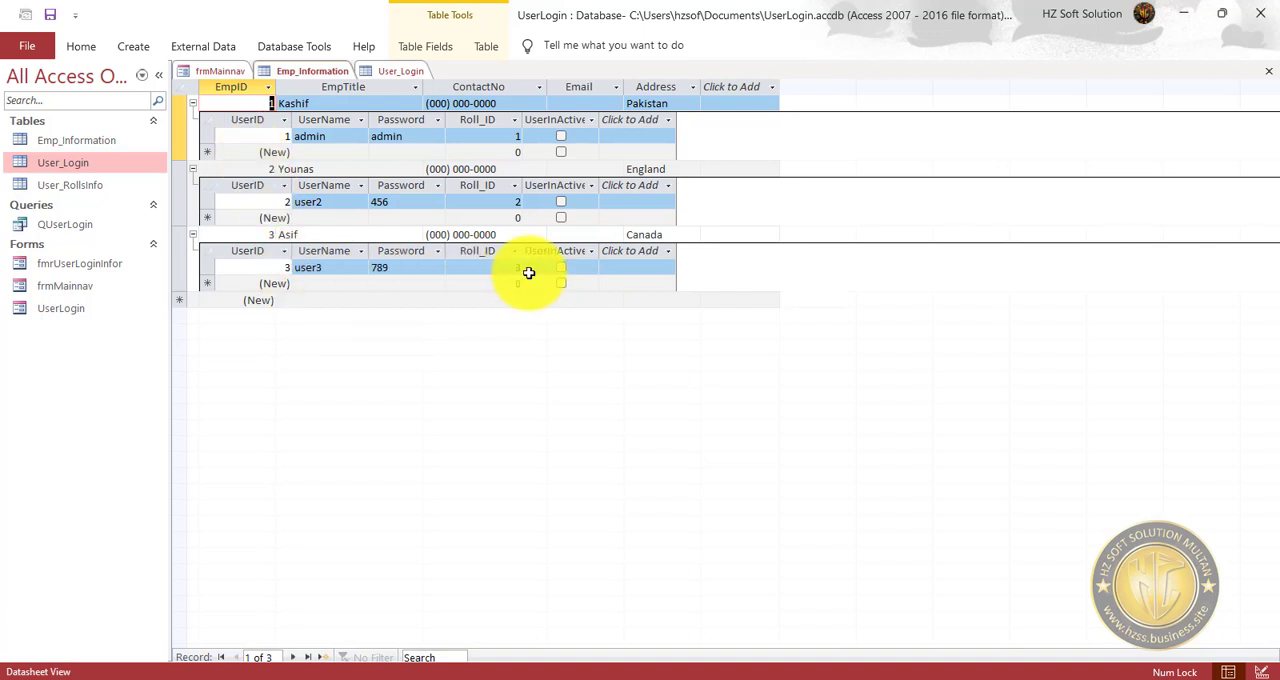
Examine the roles in User_RollsInfo and the Emp_ID column in User_Login, and open the database's relationships diagram.
left_click(90, 185)
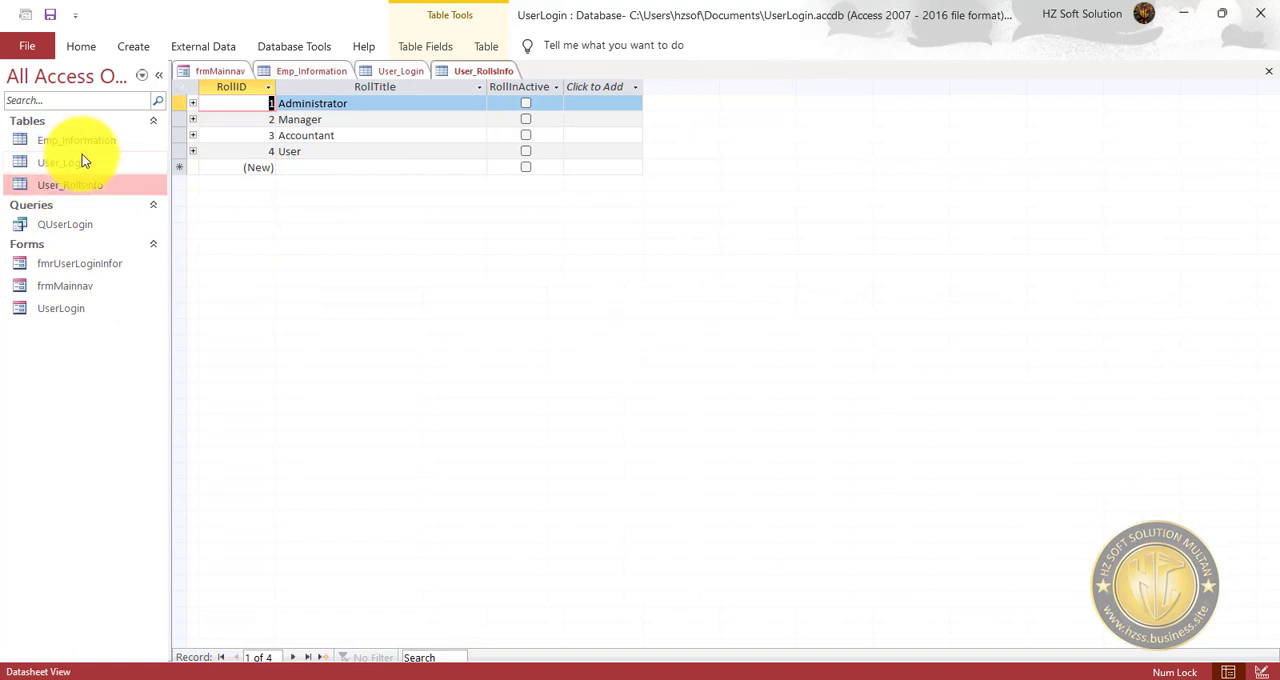
double_click(83, 160)
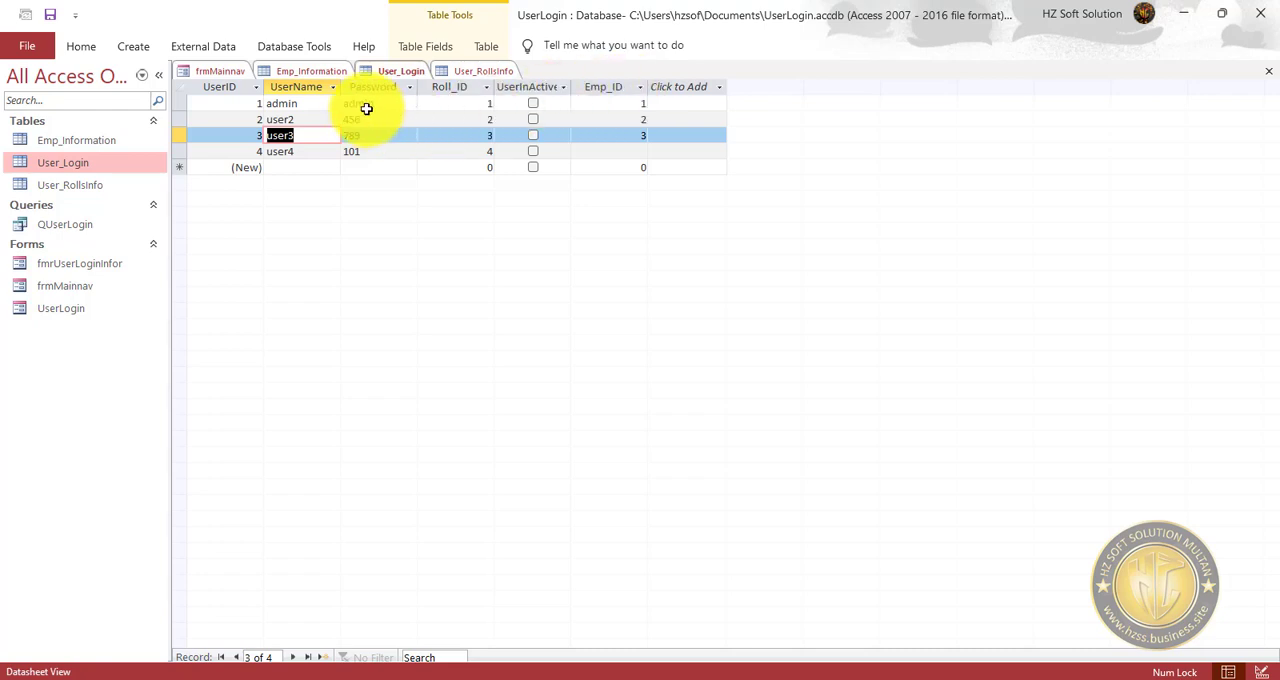
left_click(633, 86)
left_click(620, 200)
left_click(606, 122)
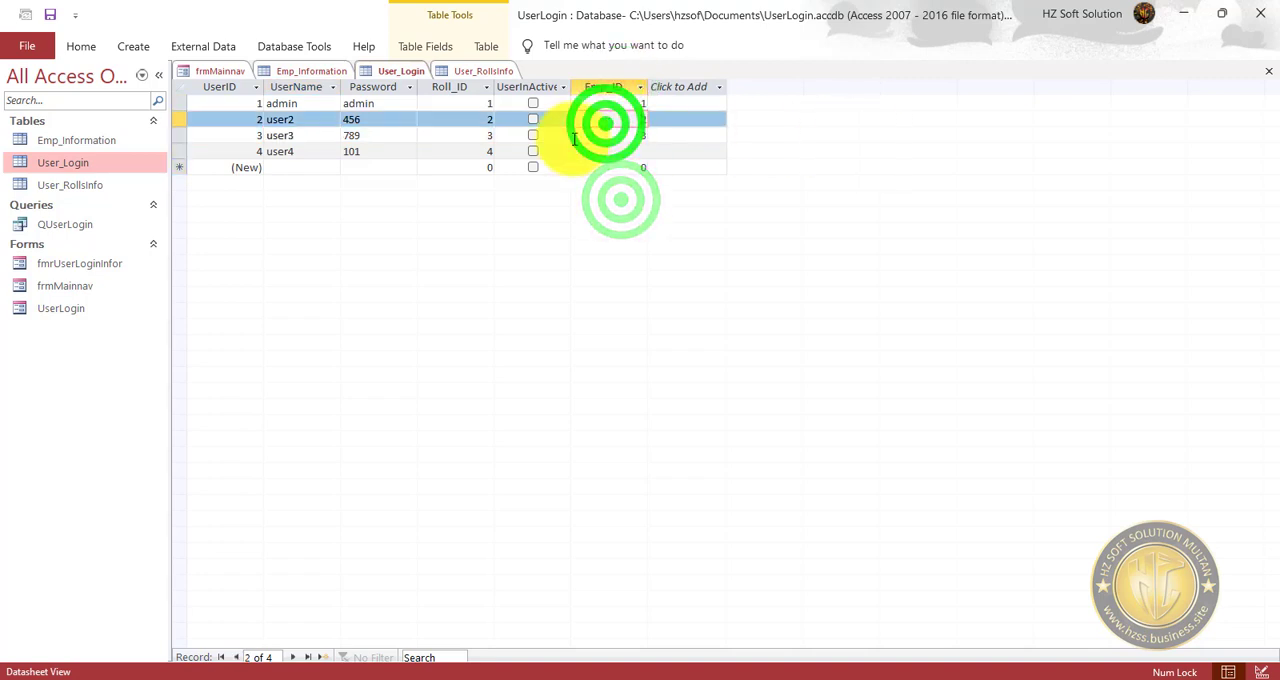
left_click(308, 46)
left_click(229, 88)
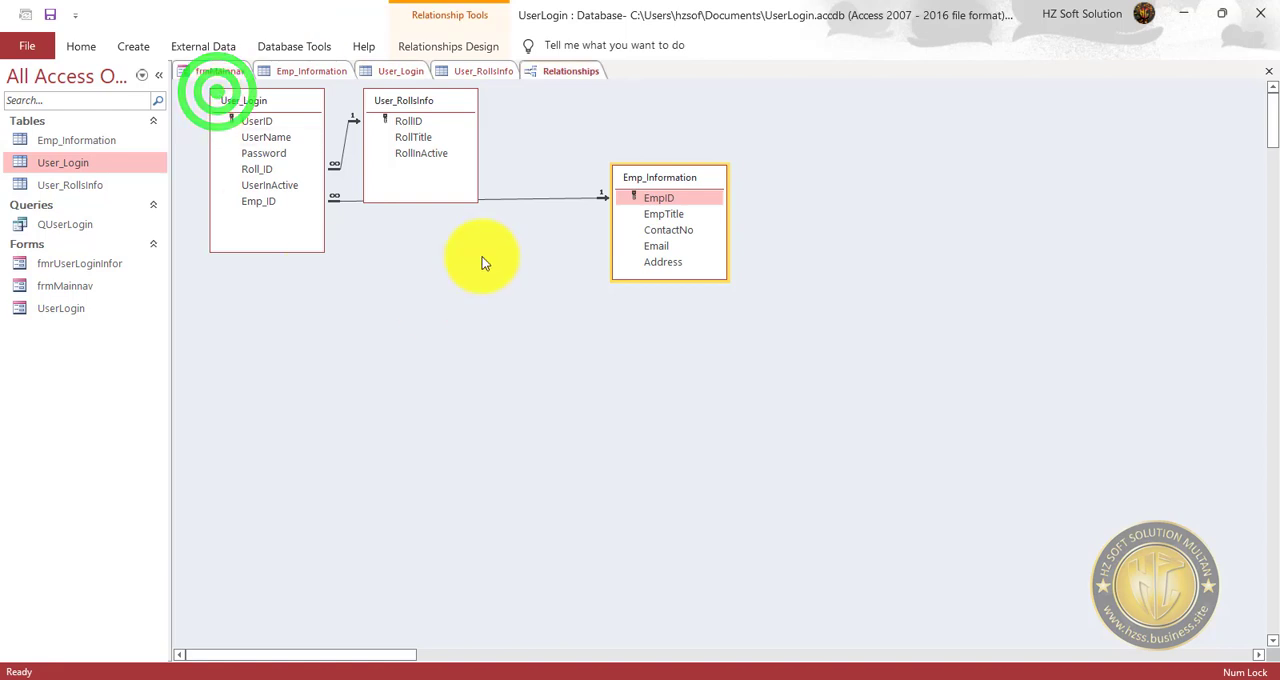
Arrange the relationships diagram with User_RollsInfo close beside User_Login and Emp_Information directly beneath User_RollsInfo.
left_click_drag(649, 177, 395, 252)
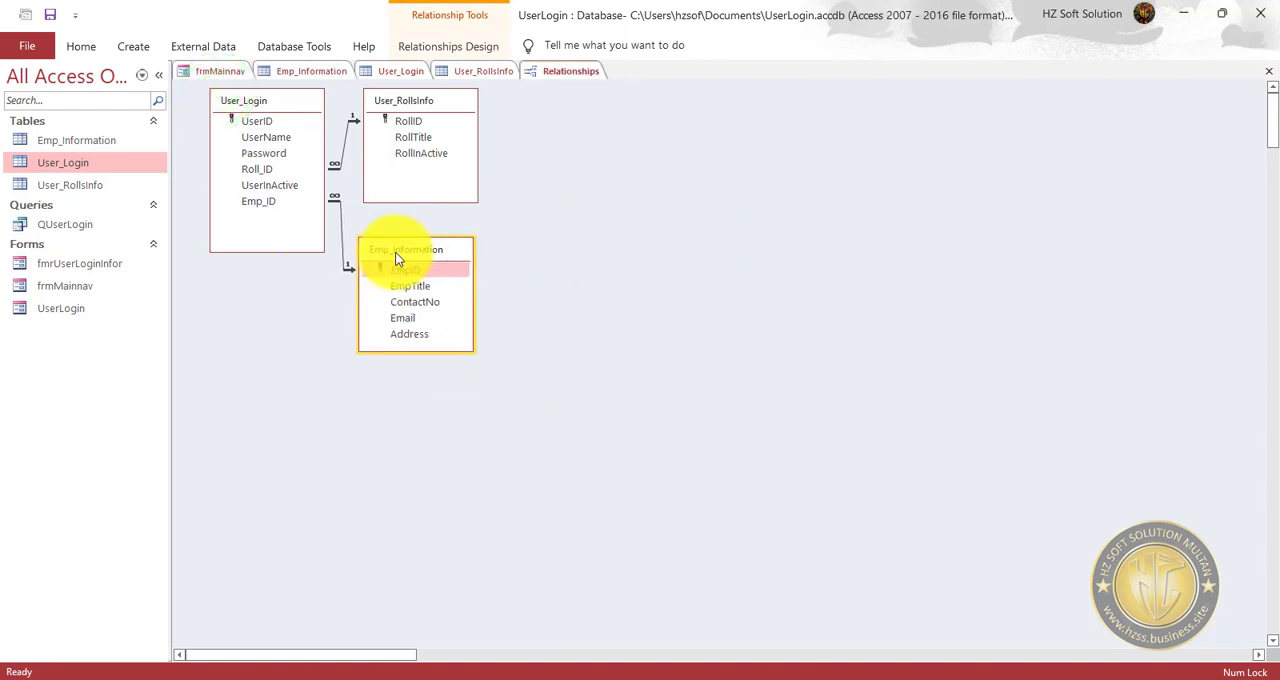
left_click_drag(423, 106, 417, 104)
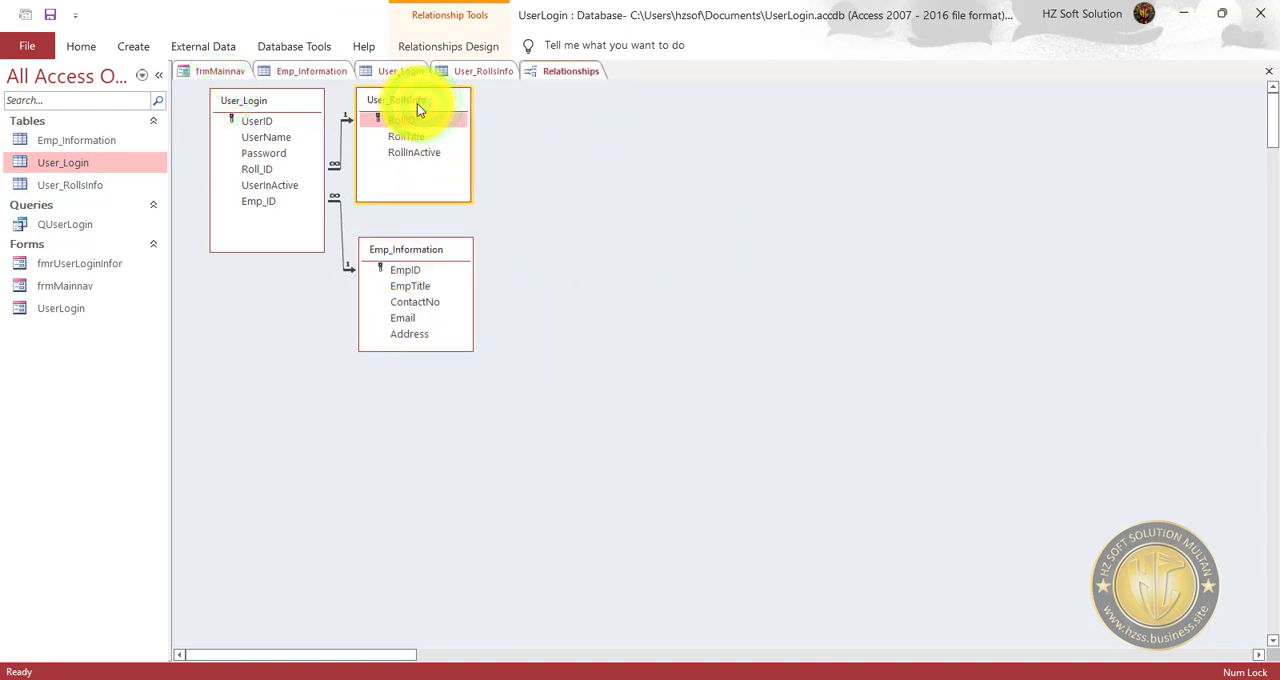
left_click_drag(405, 256, 404, 248)
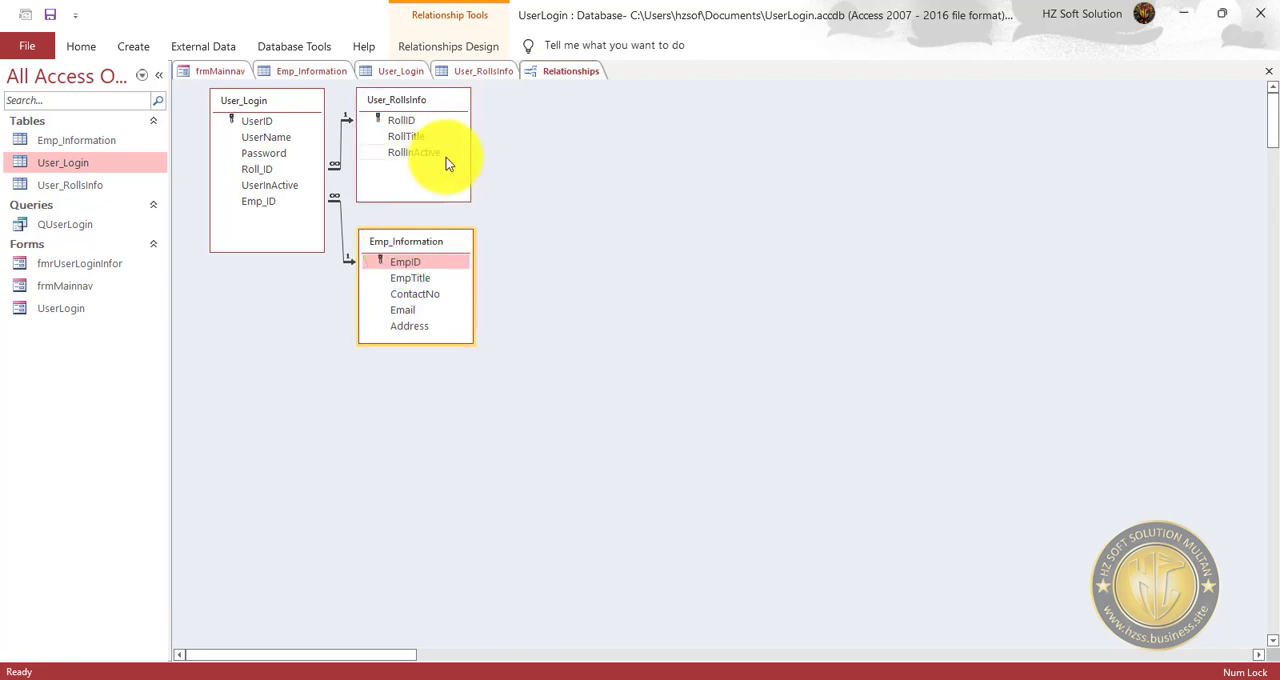
Examine how Roll_ID and Emp_ID in User_Login link to RollID in User_RollsInfo and EmpID in Emp_Information.
left_click(266, 171)
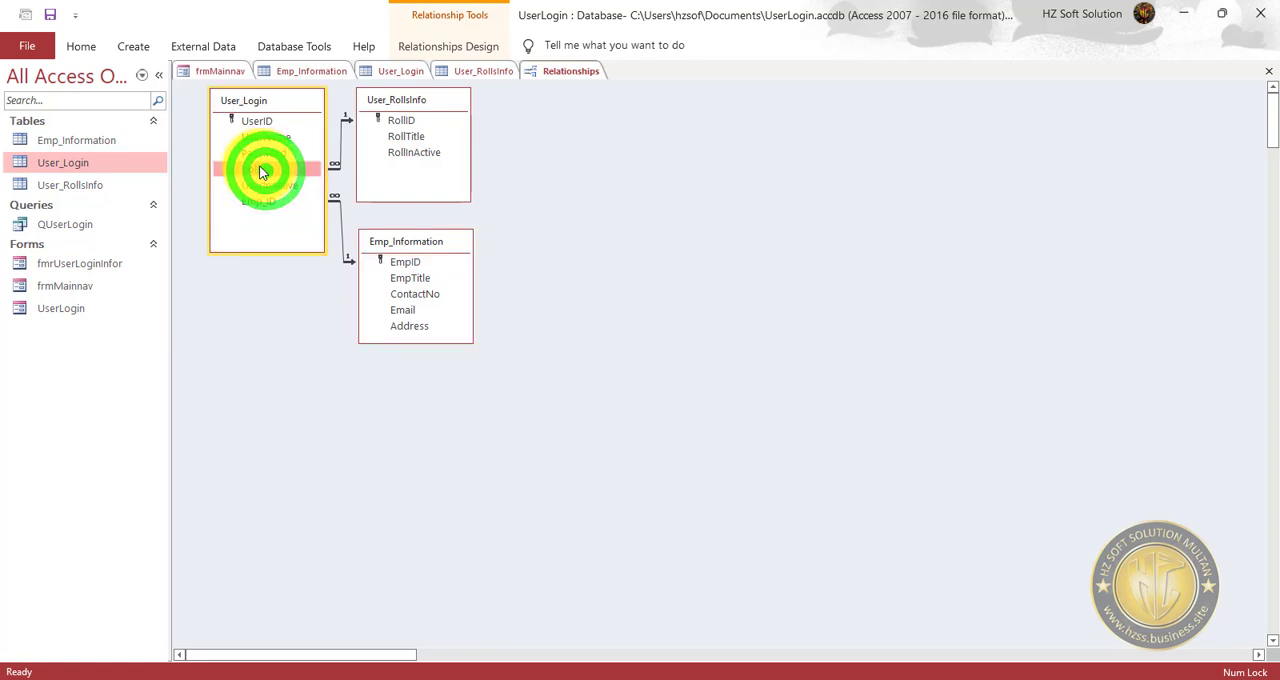
left_click(403, 120)
left_click(253, 170)
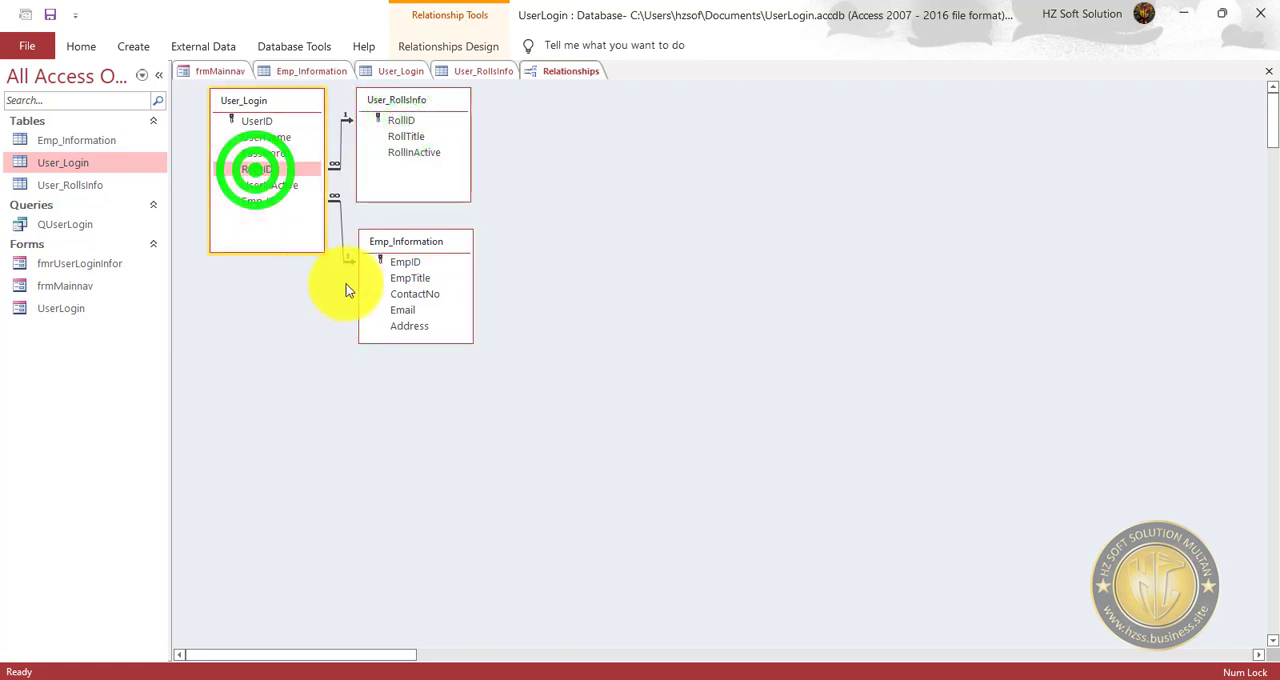
left_click(408, 263)
left_click(268, 203)
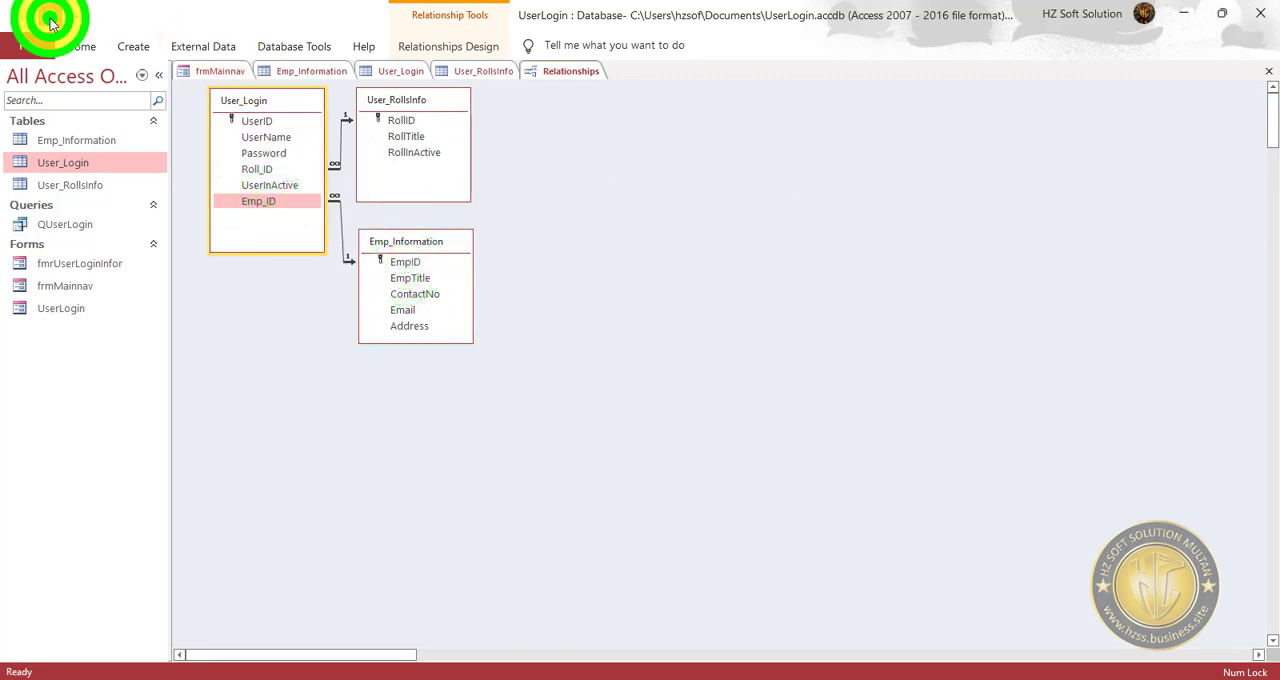
Close the Emp_Information, User_RollsInfo and User_Login tables and the relationships diagram, and save the frmMainnav form.
left_click(477, 69)
left_click(398, 71)
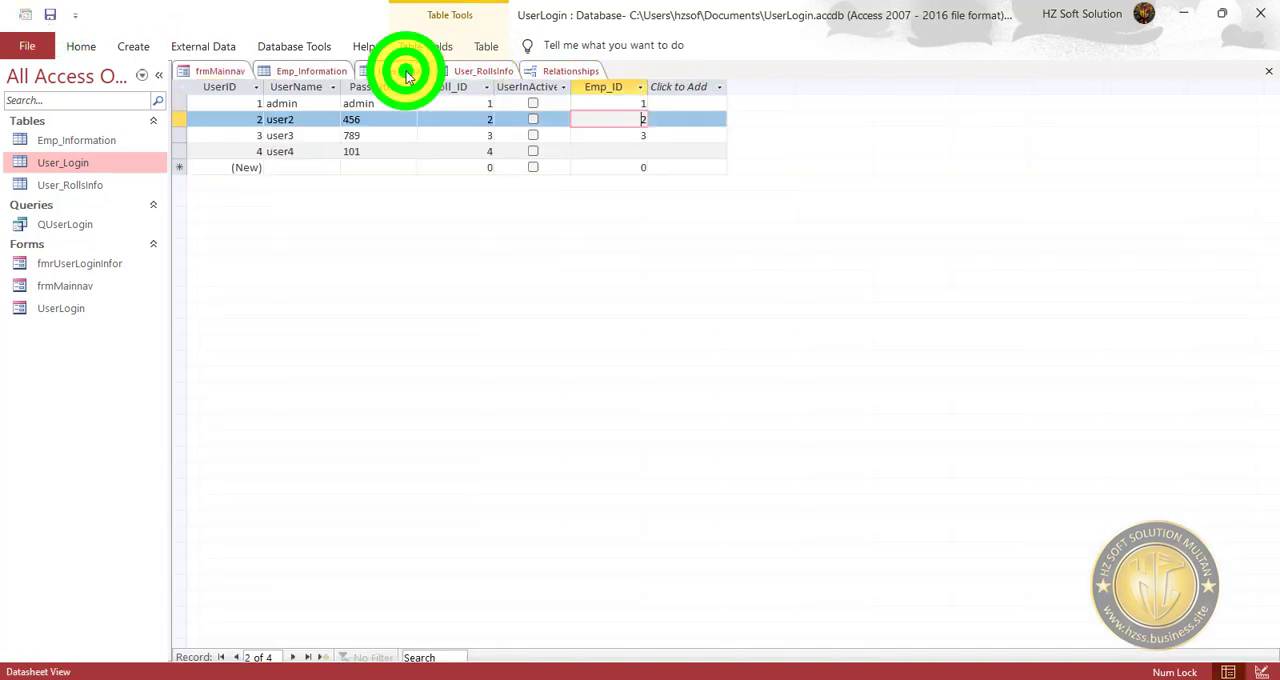
left_click(323, 72)
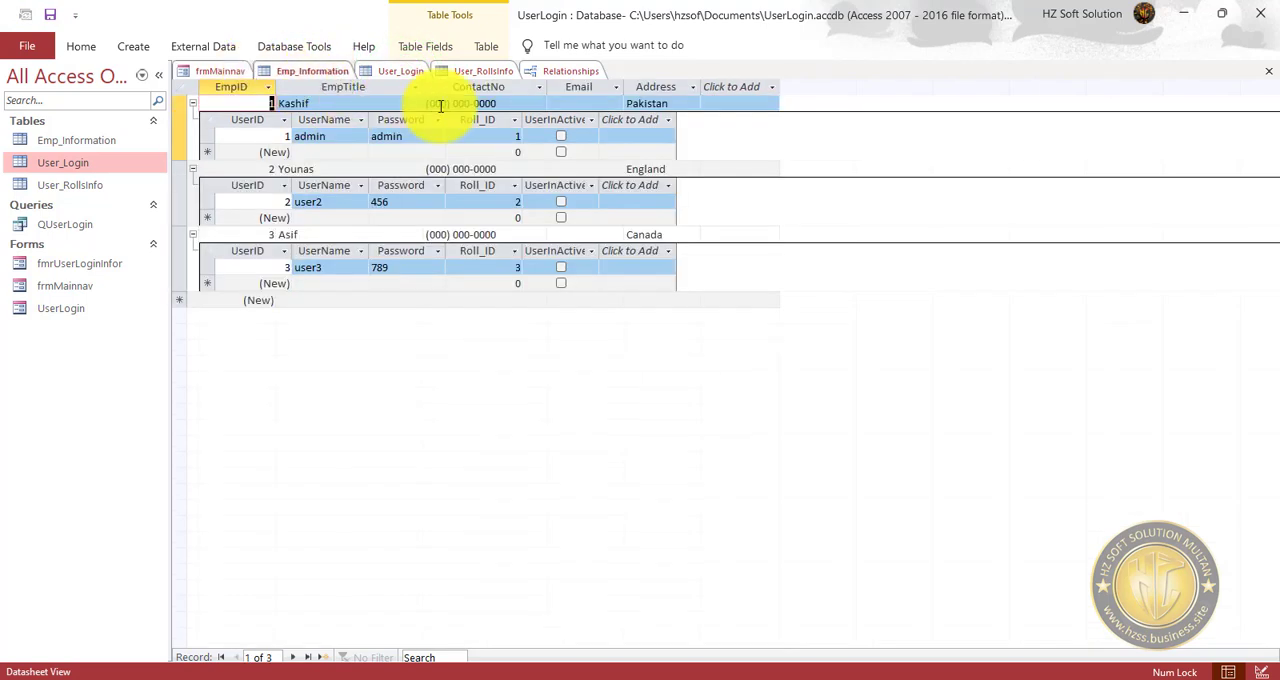
left_click(1268, 71)
left_click(380, 70)
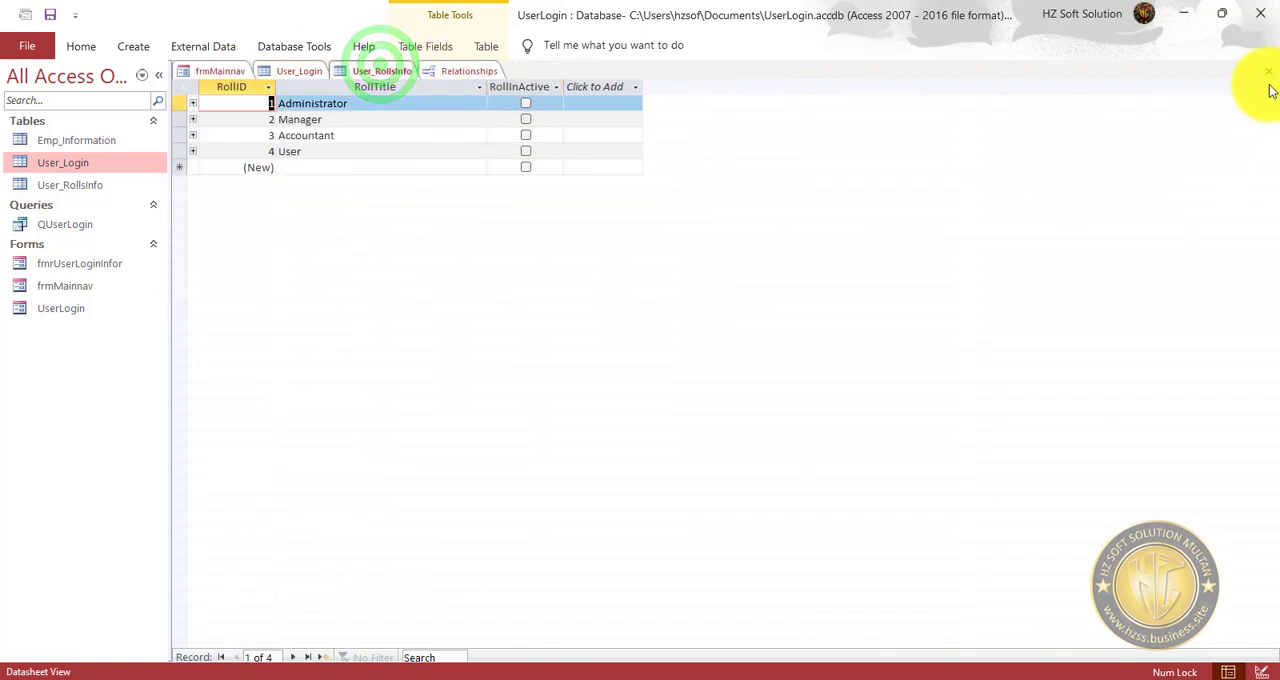
left_click(1268, 71)
left_click(382, 71)
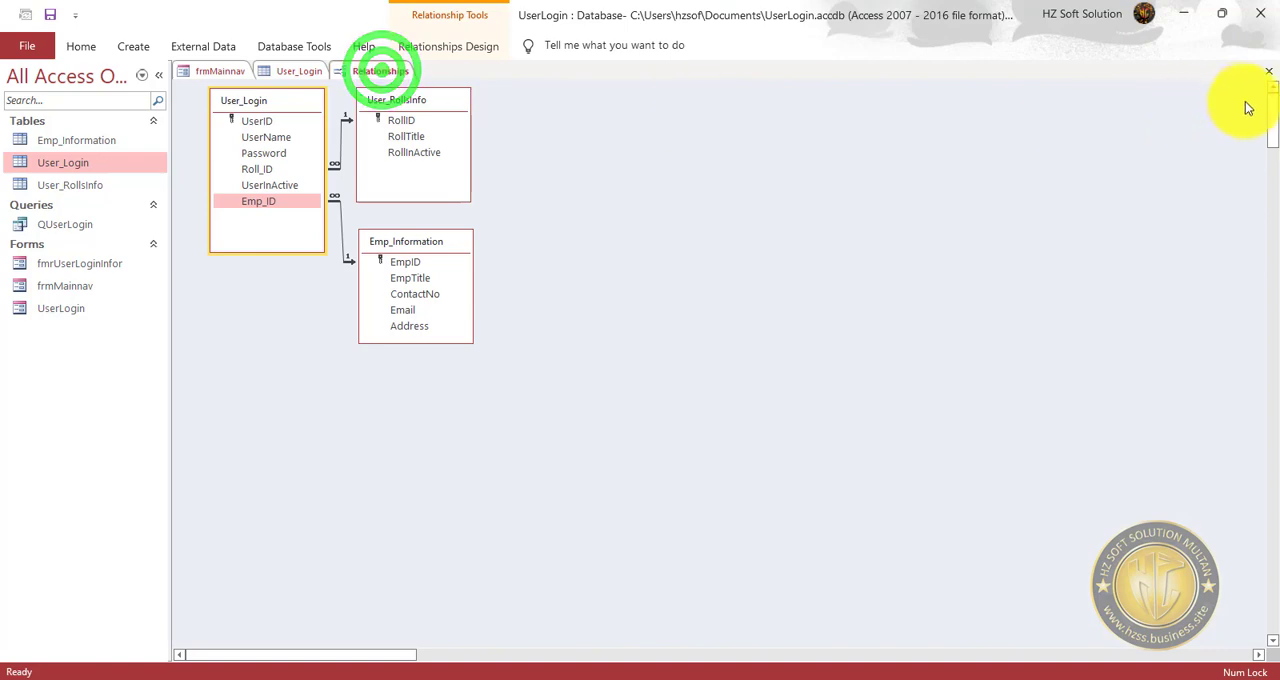
left_click(1268, 71)
left_click(314, 71)
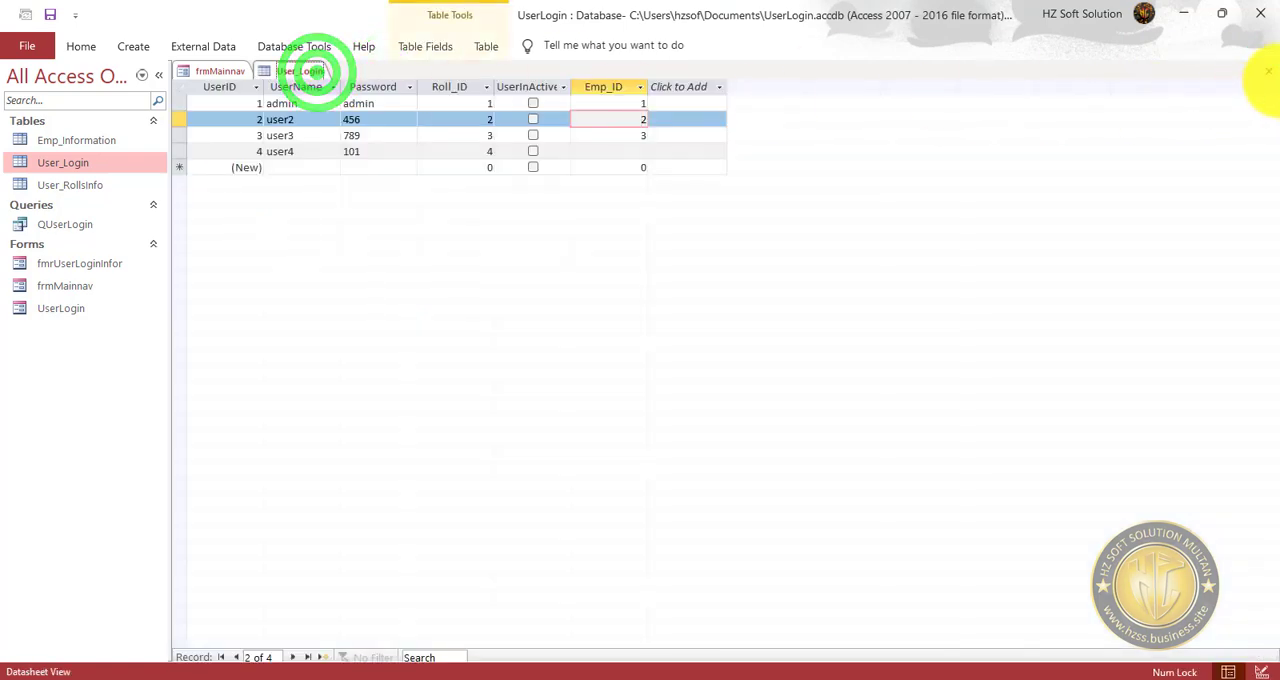
left_click(1268, 71)
left_click(52, 14)
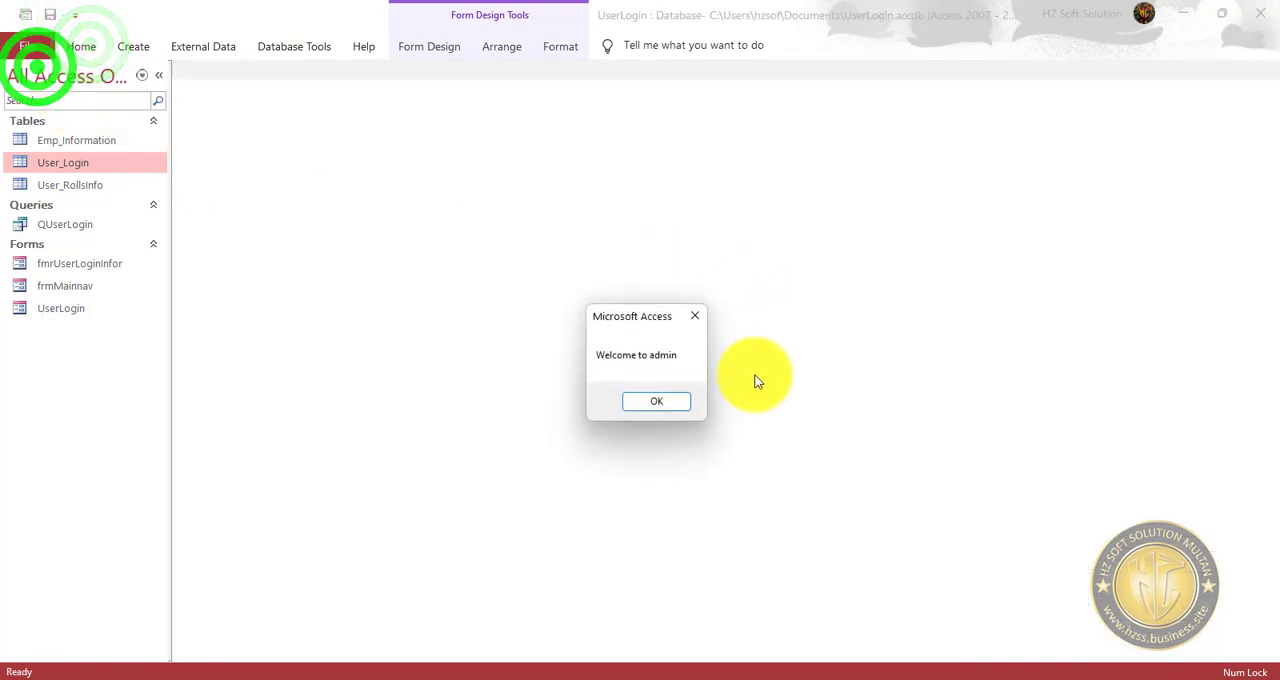
Run the main dashboard, open the Create user Login form from it and go to the third record.
left_click(657, 405)
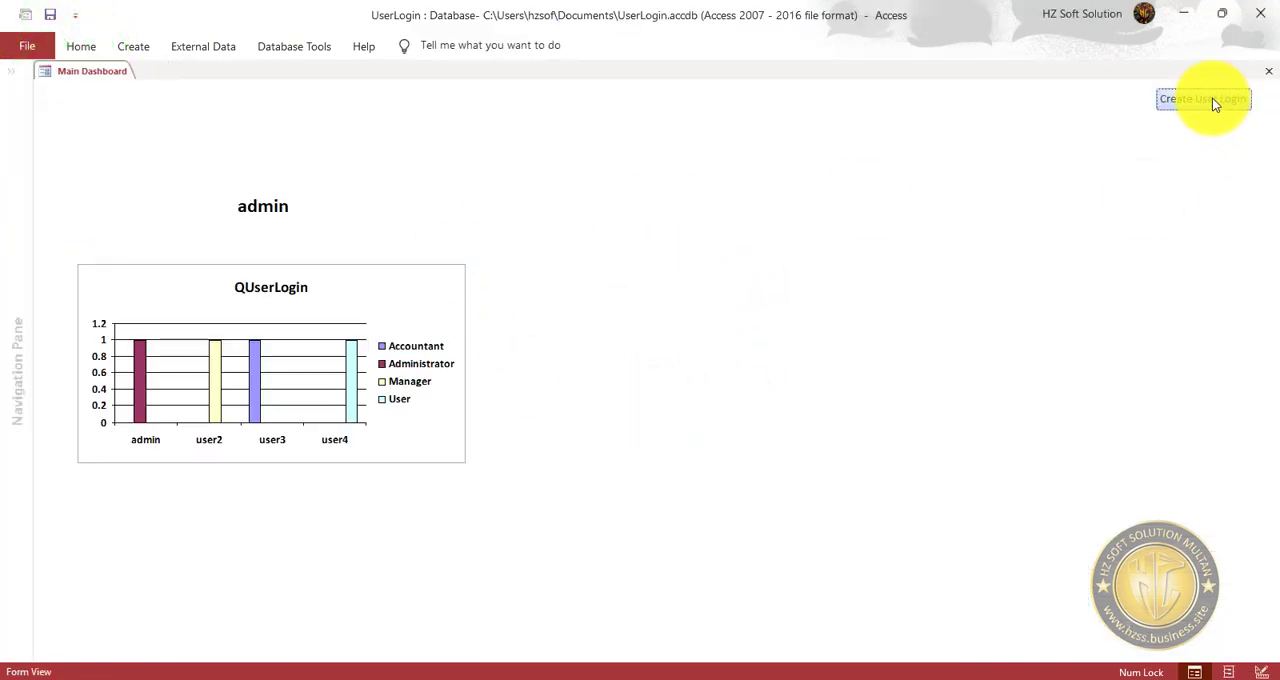
left_click(1212, 100)
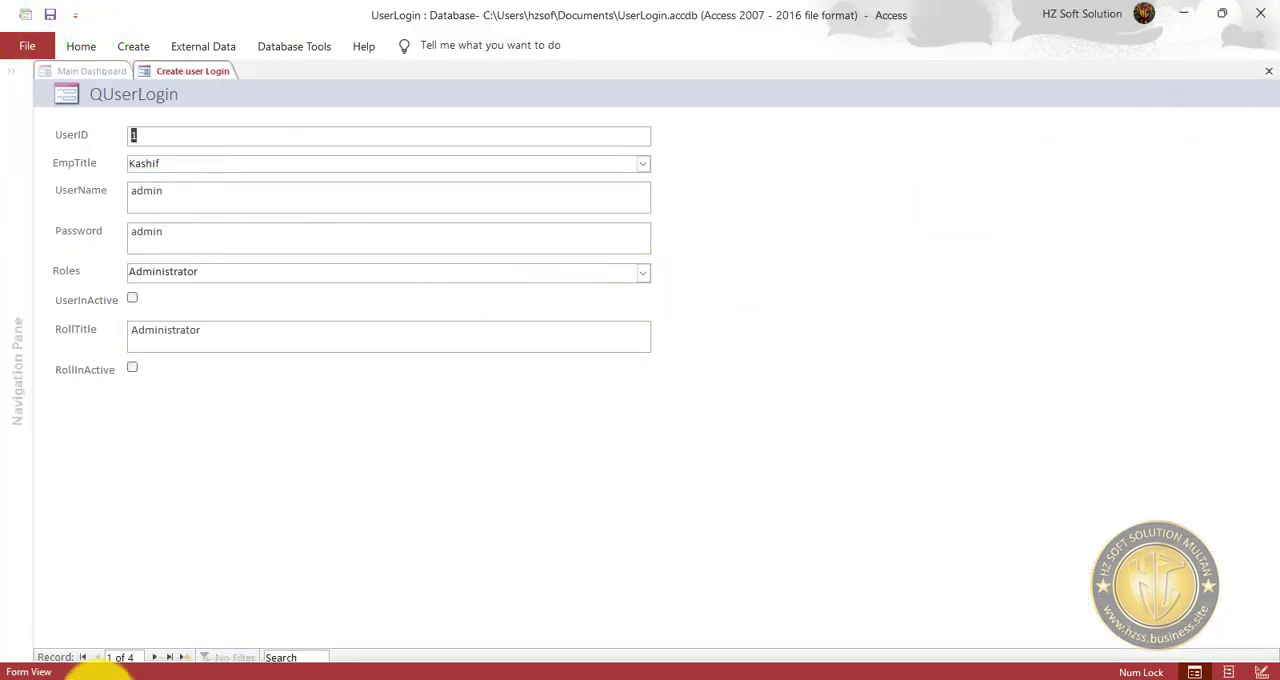
left_click(153, 657)
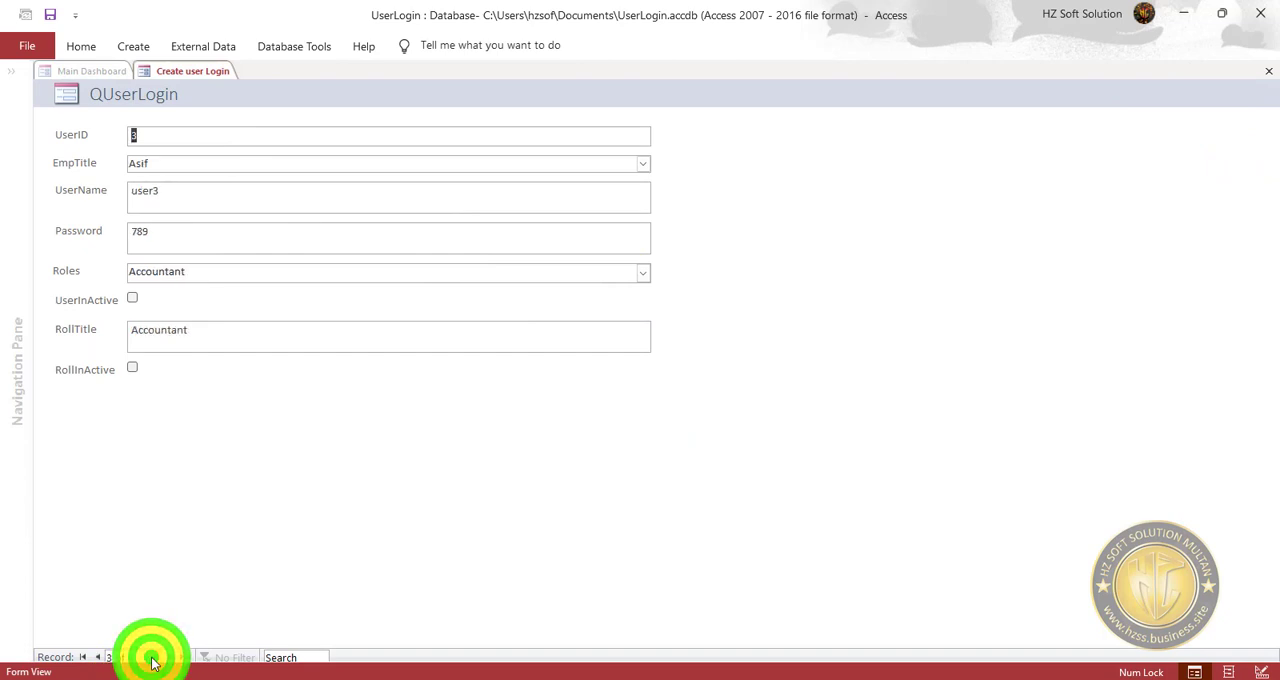
Review the EmpTitle and Roles choices and the RollTitle field in user3's record, and save the form.
left_click(645, 165)
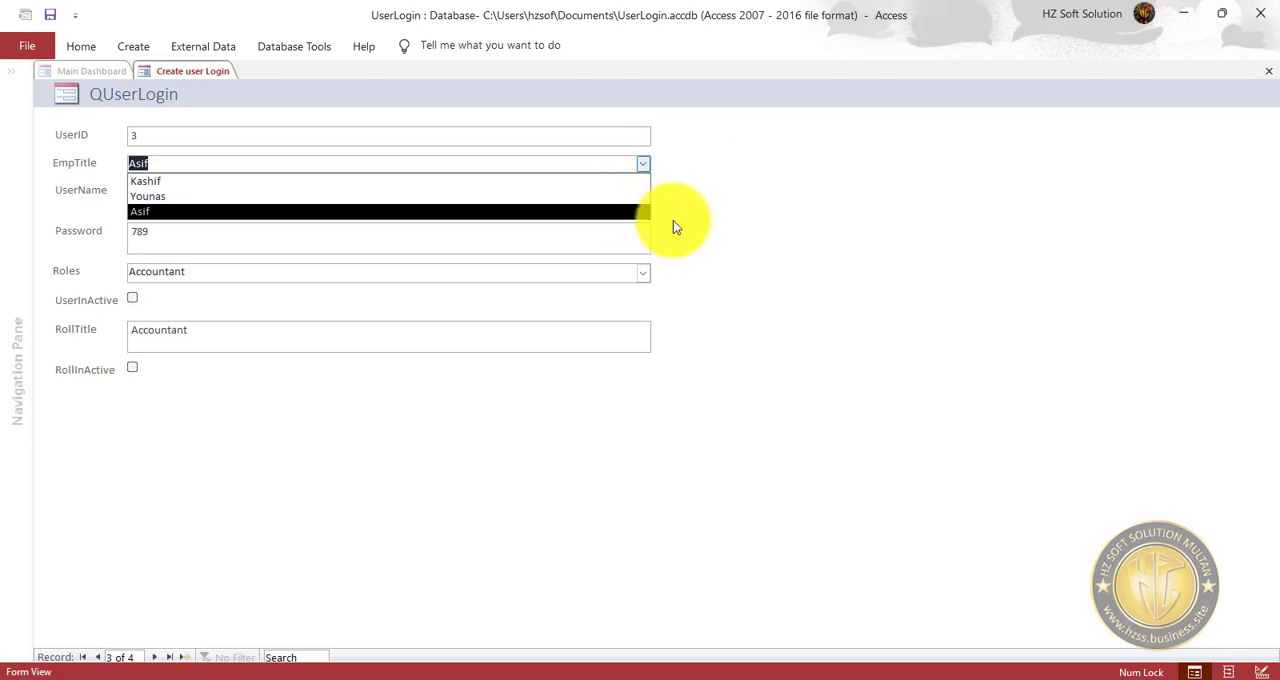
left_click(745, 219)
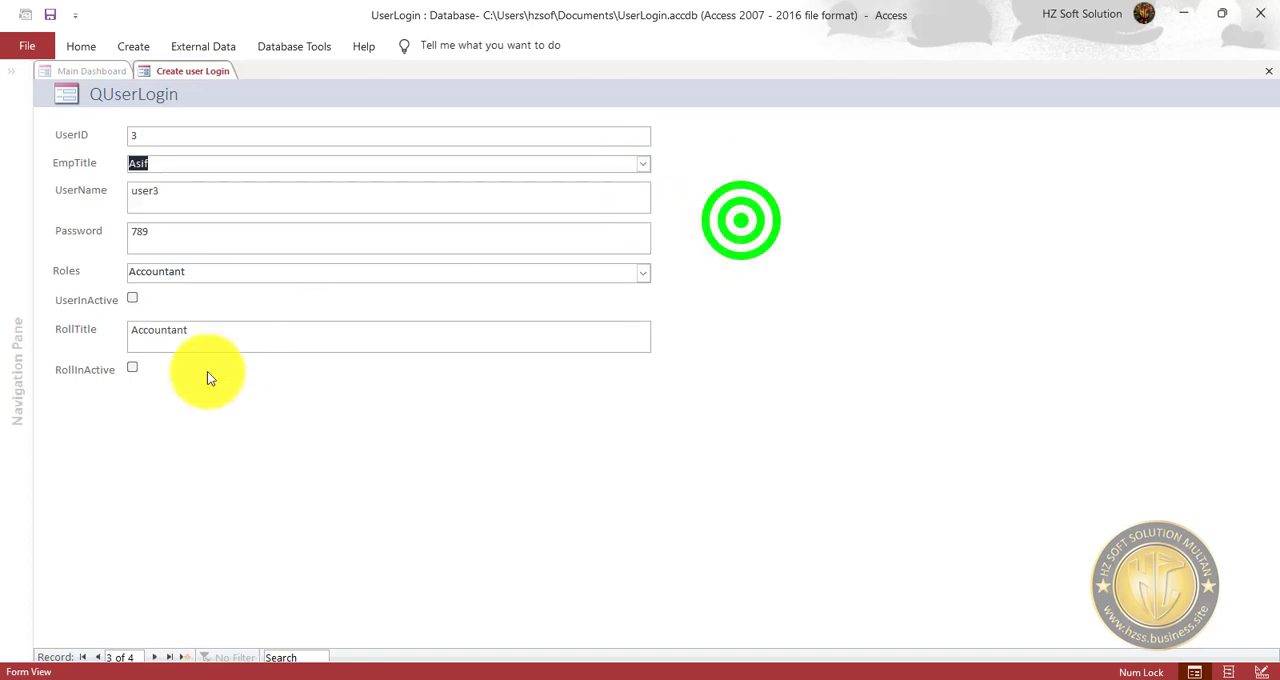
left_click(643, 274)
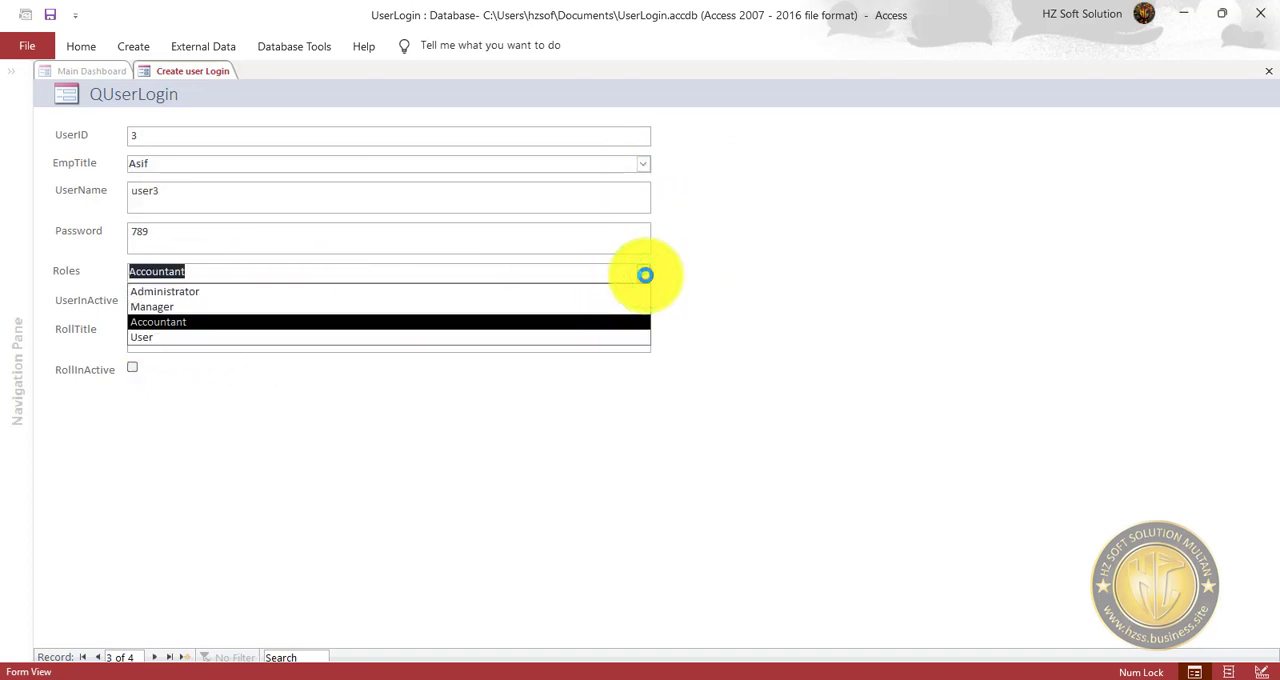
left_click(522, 322)
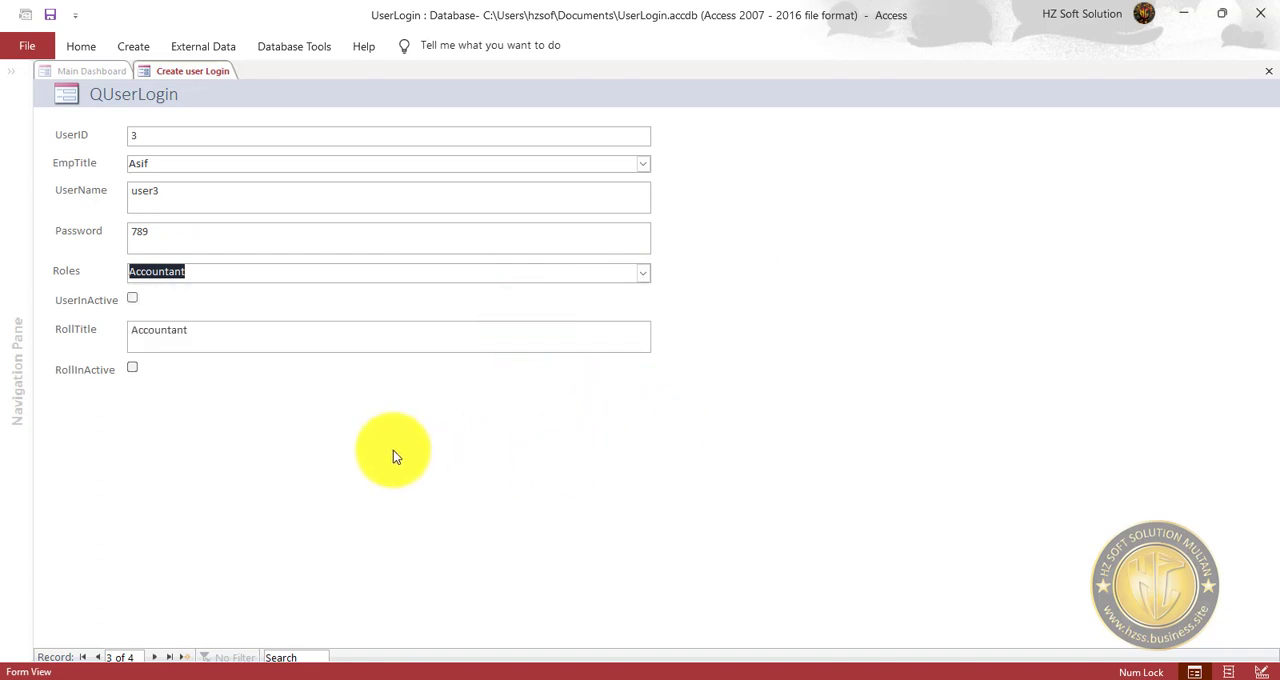
left_click(340, 330)
left_click(311, 397)
left_click(290, 331)
left_click(281, 480)
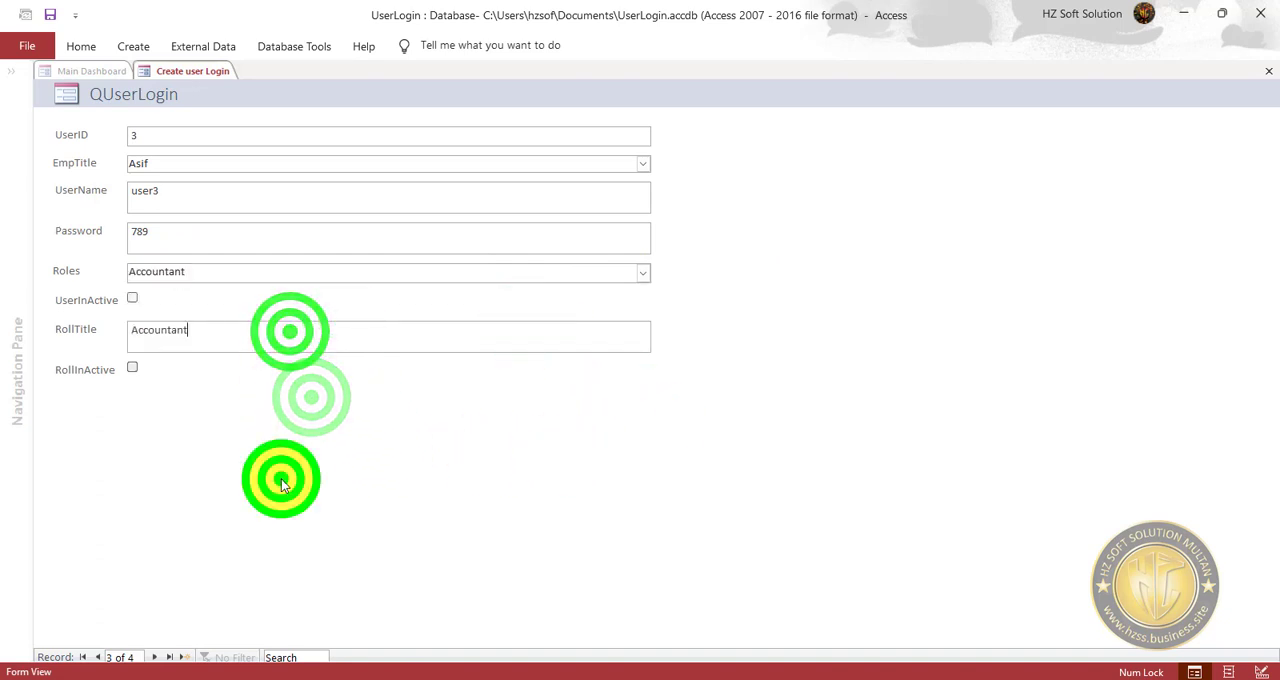
left_click(49, 14)
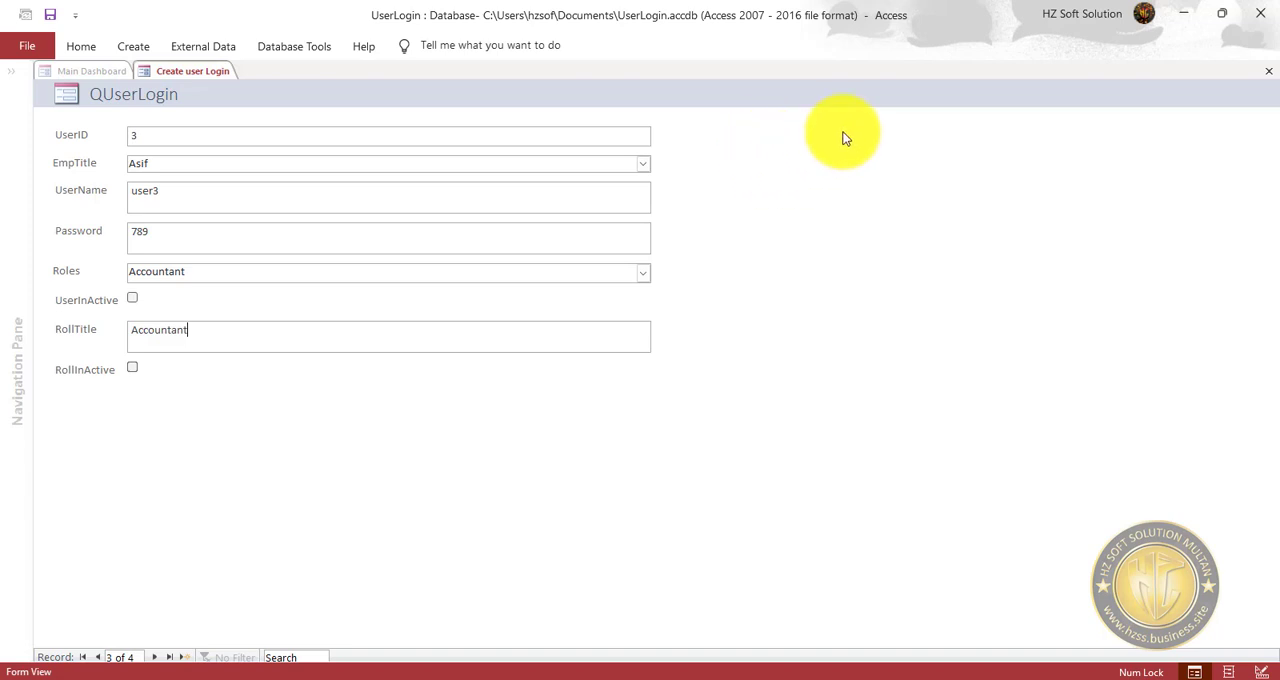
Open the Create user Login form in design view, widen it to 8.25", slightly lengthen the Detail section and save it.
right_click(789, 112)
left_click(858, 167)
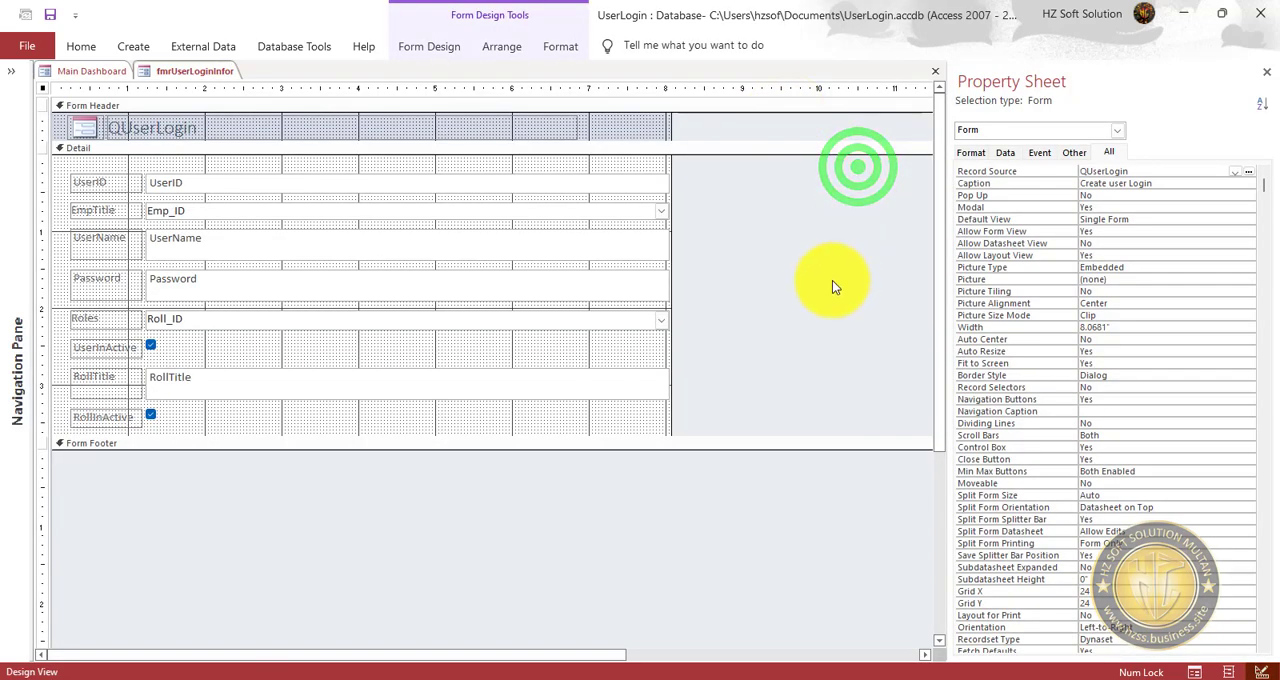
left_click(1104, 212)
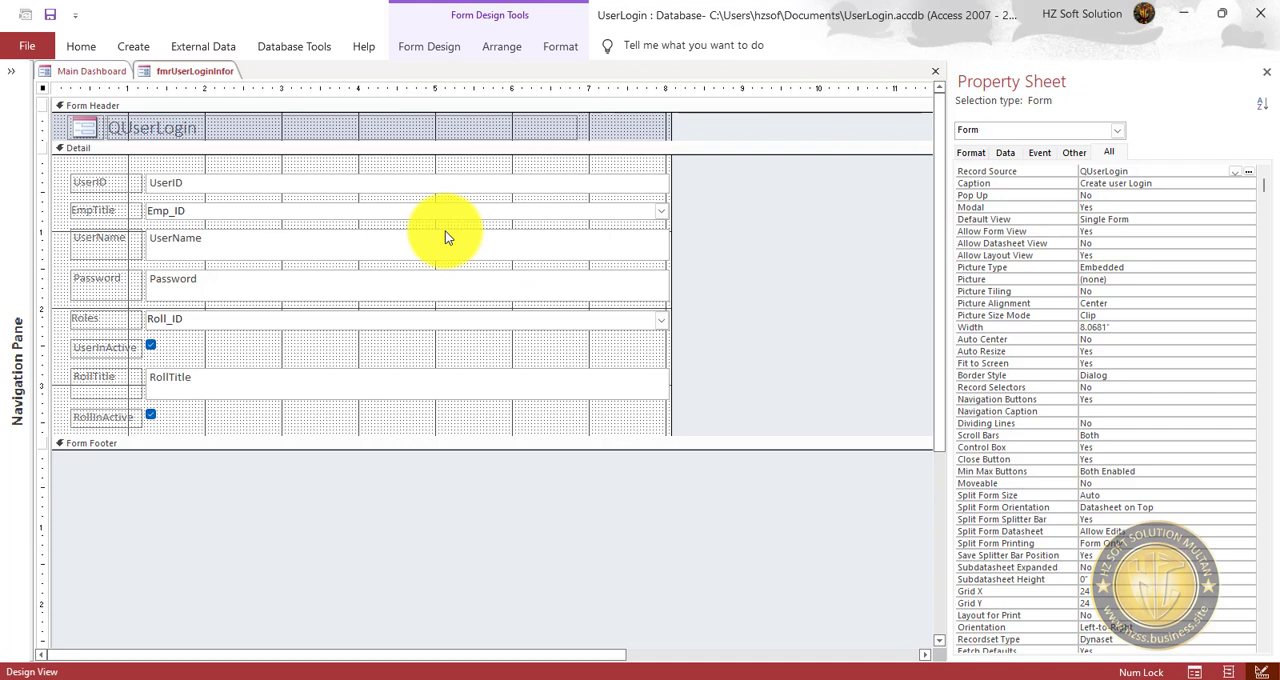
left_click_drag(669, 130, 685, 122)
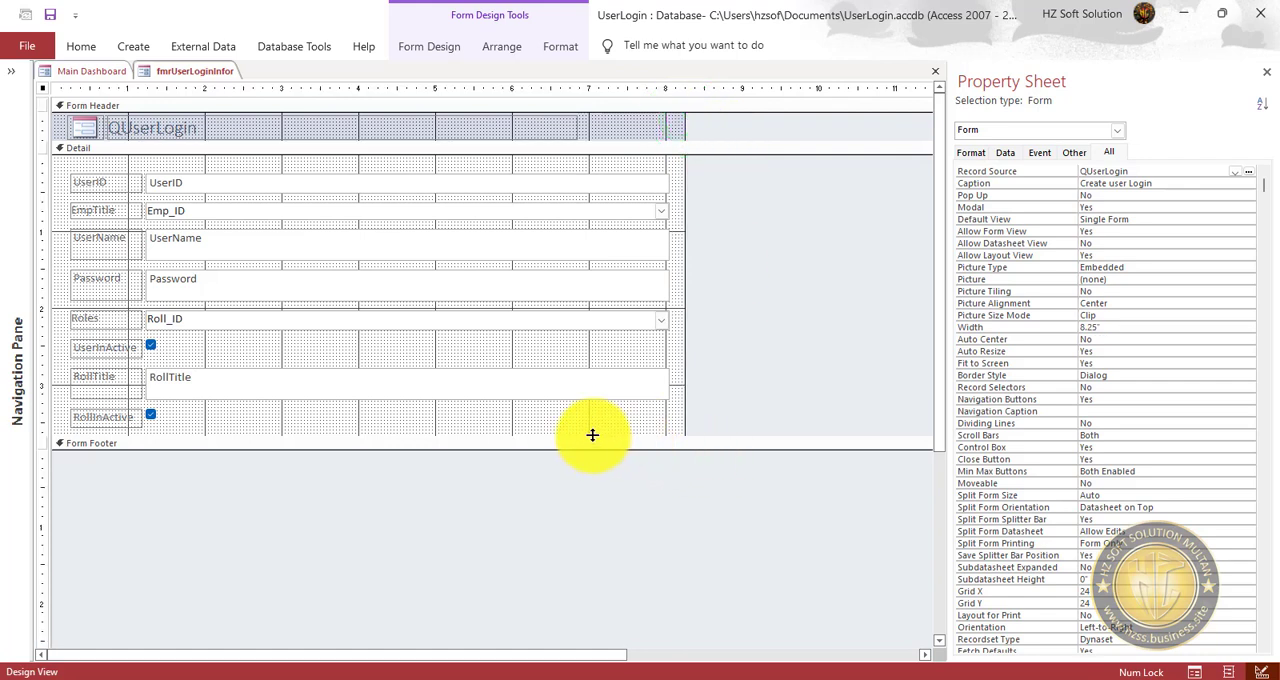
left_click_drag(591, 436, 628, 453)
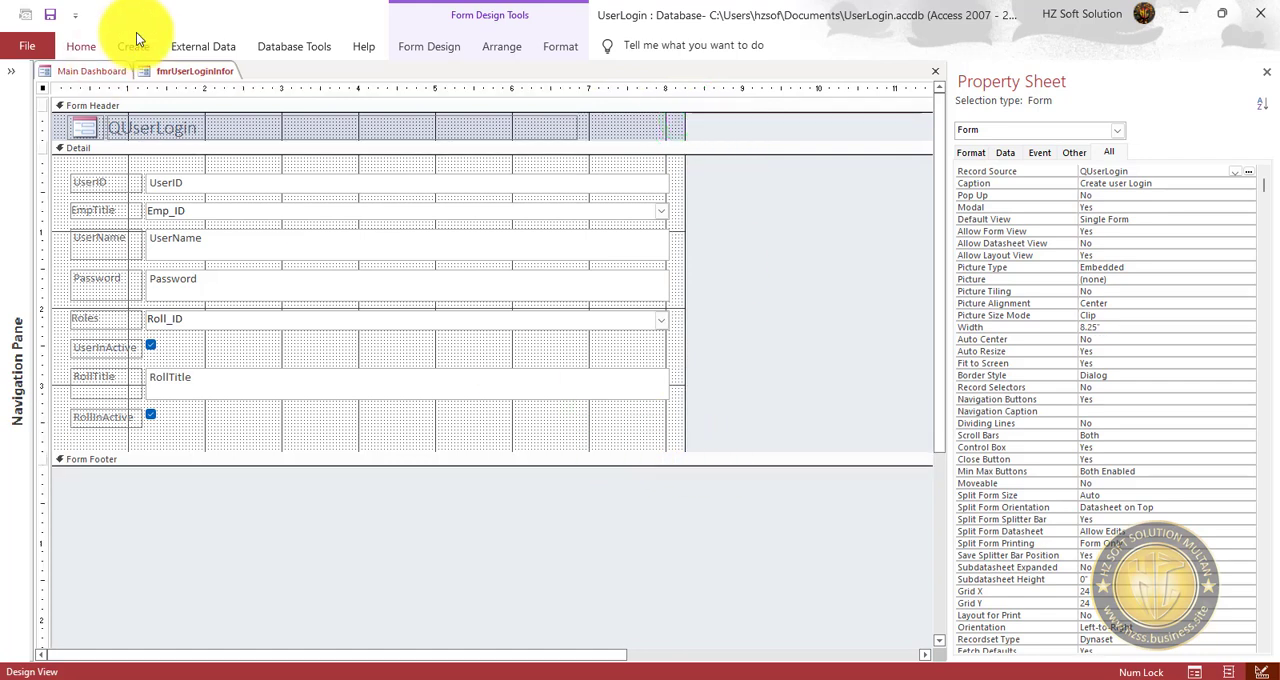
left_click(48, 15)
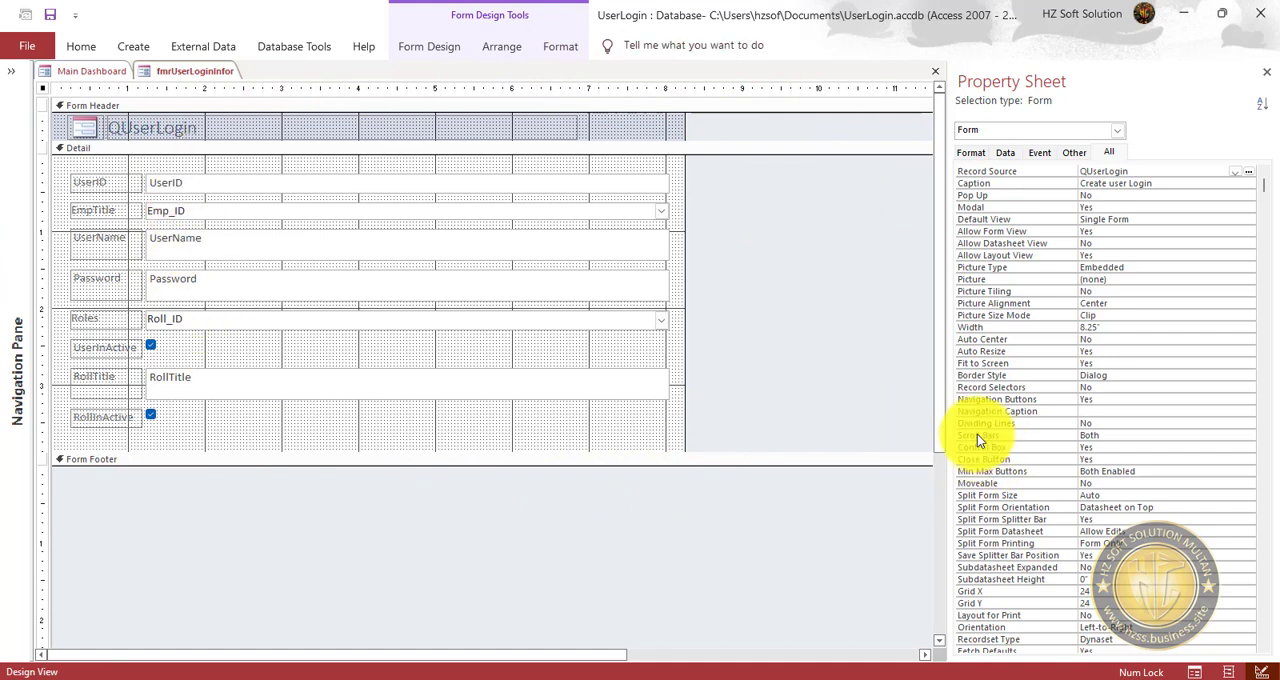
Switch the Main Dashboard form to design view.
left_click(1117, 376)
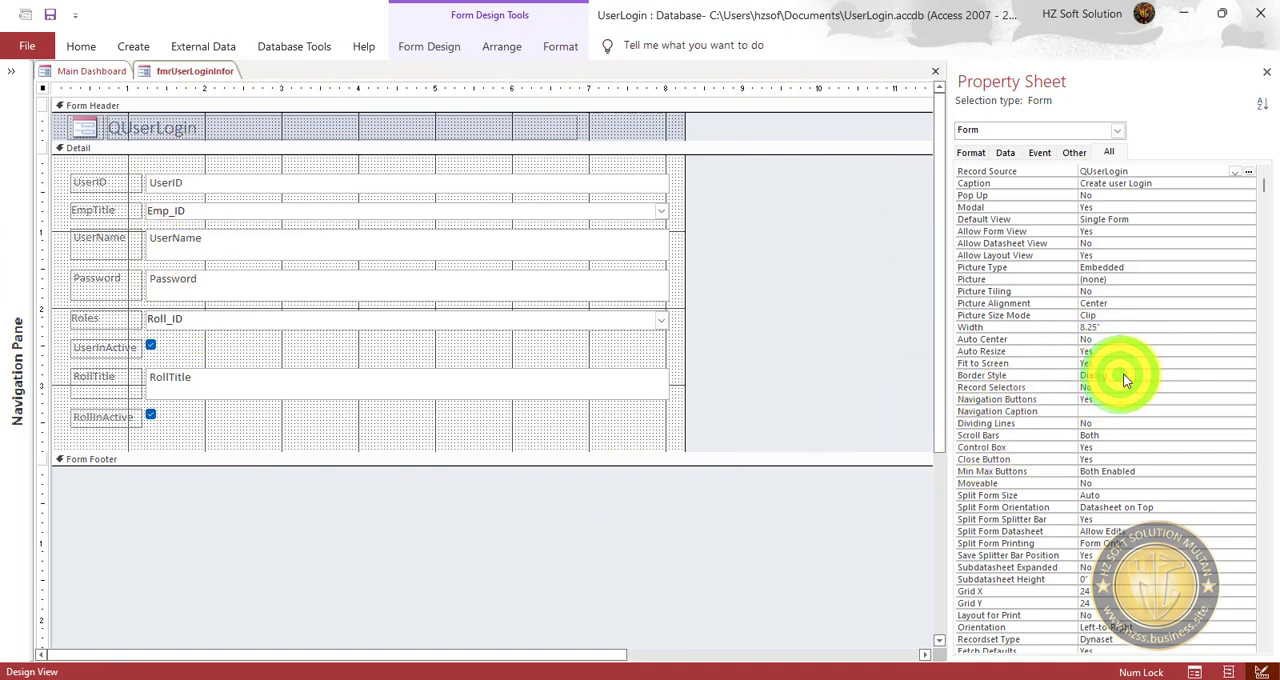
left_click(62, 71)
right_click(88, 72)
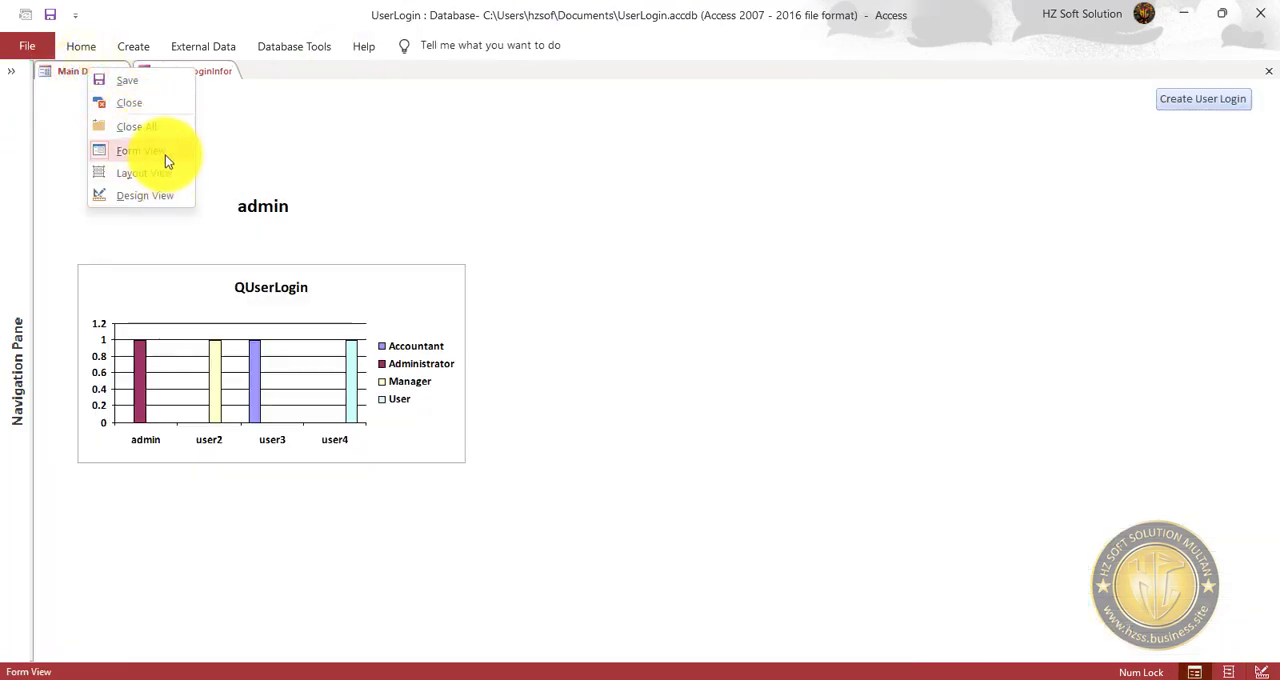
left_click(158, 196)
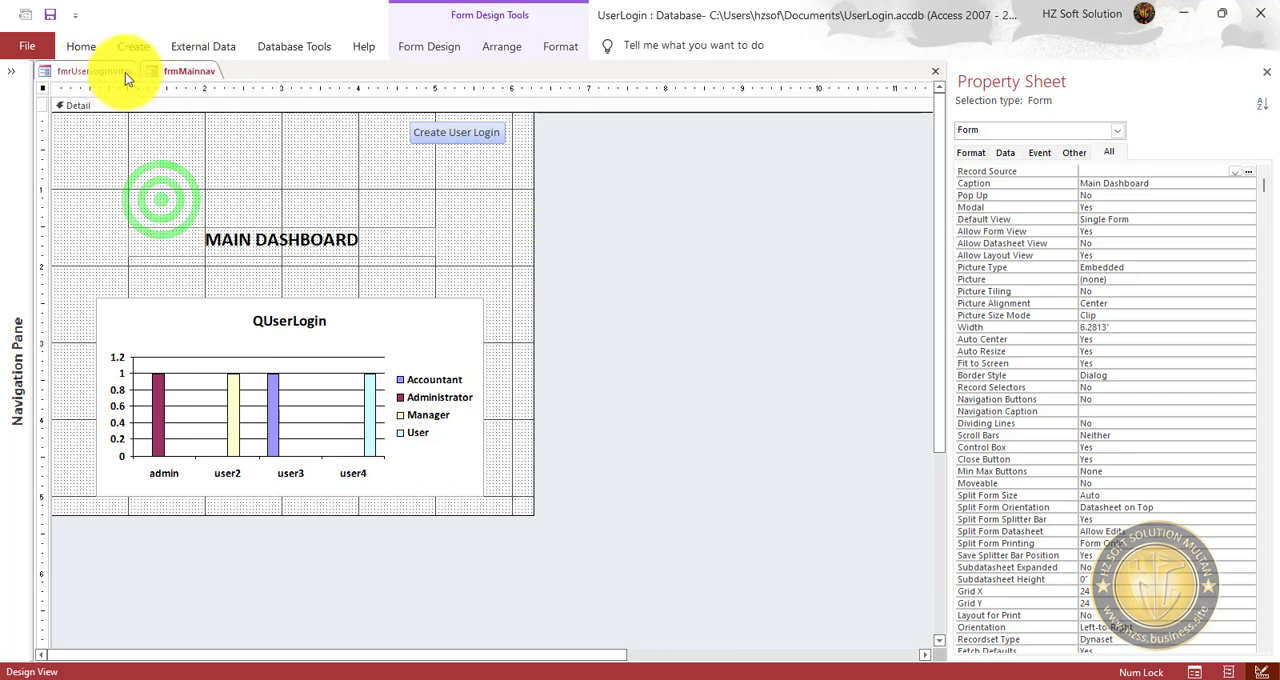
Set the Pop Up property of fmrUserLoginInfor to Yes and preview it in form view as a repositioned window.
left_click(88, 71)
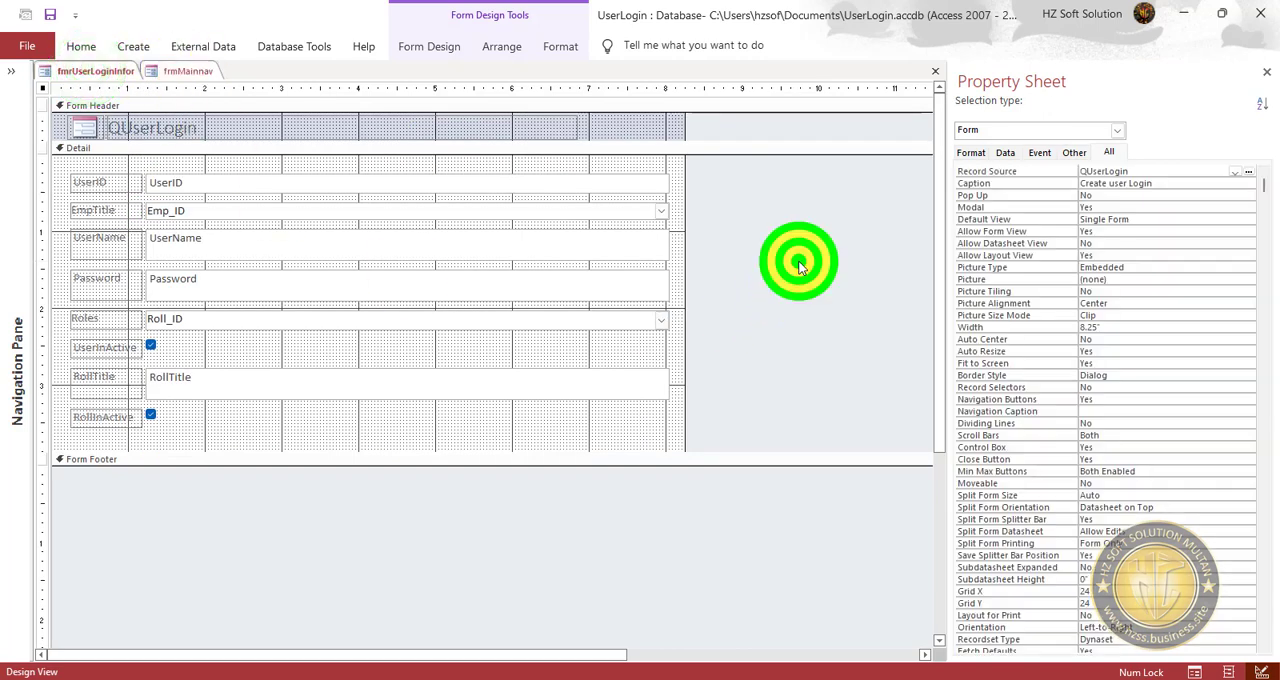
double_click(1120, 195)
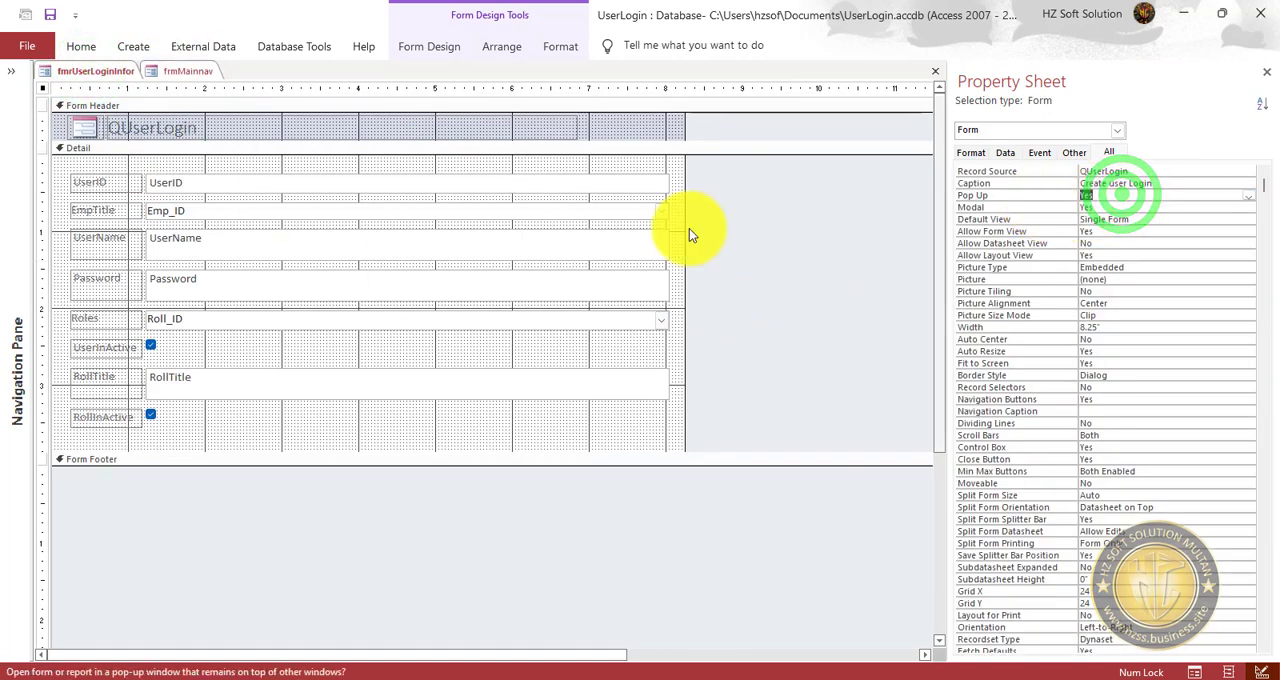
left_click(81, 46)
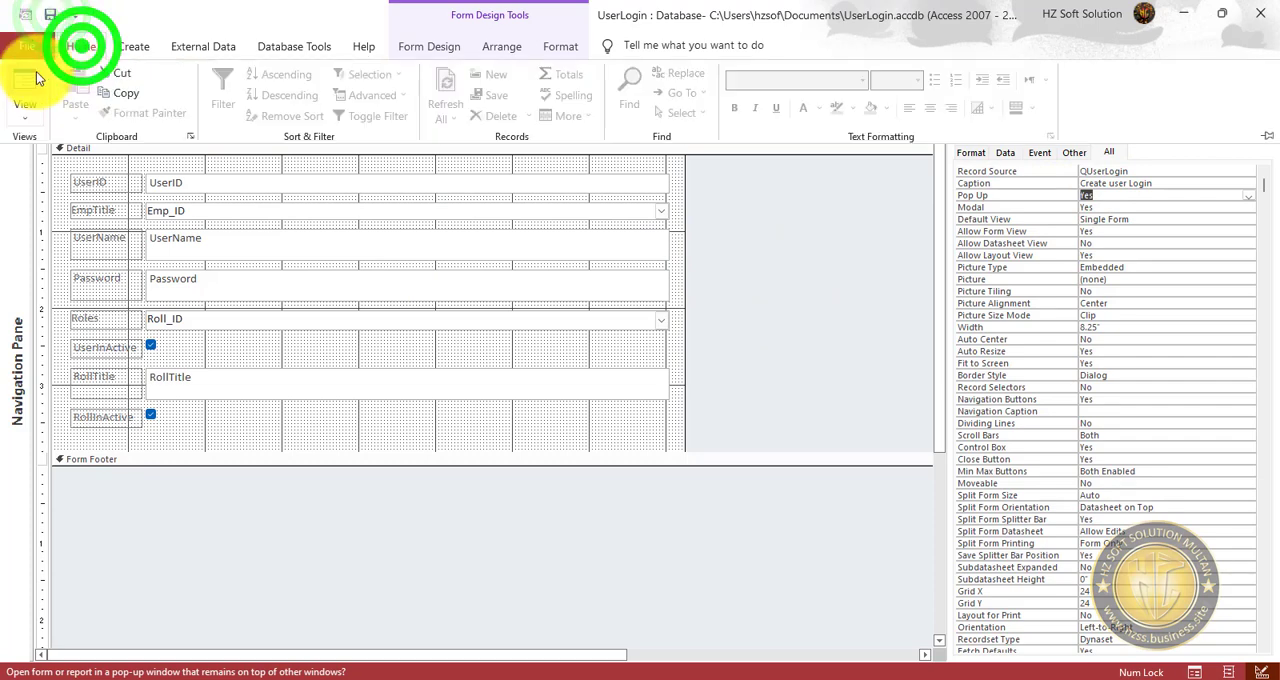
left_click(22, 80)
left_click_drag(346, 97, 628, 143)
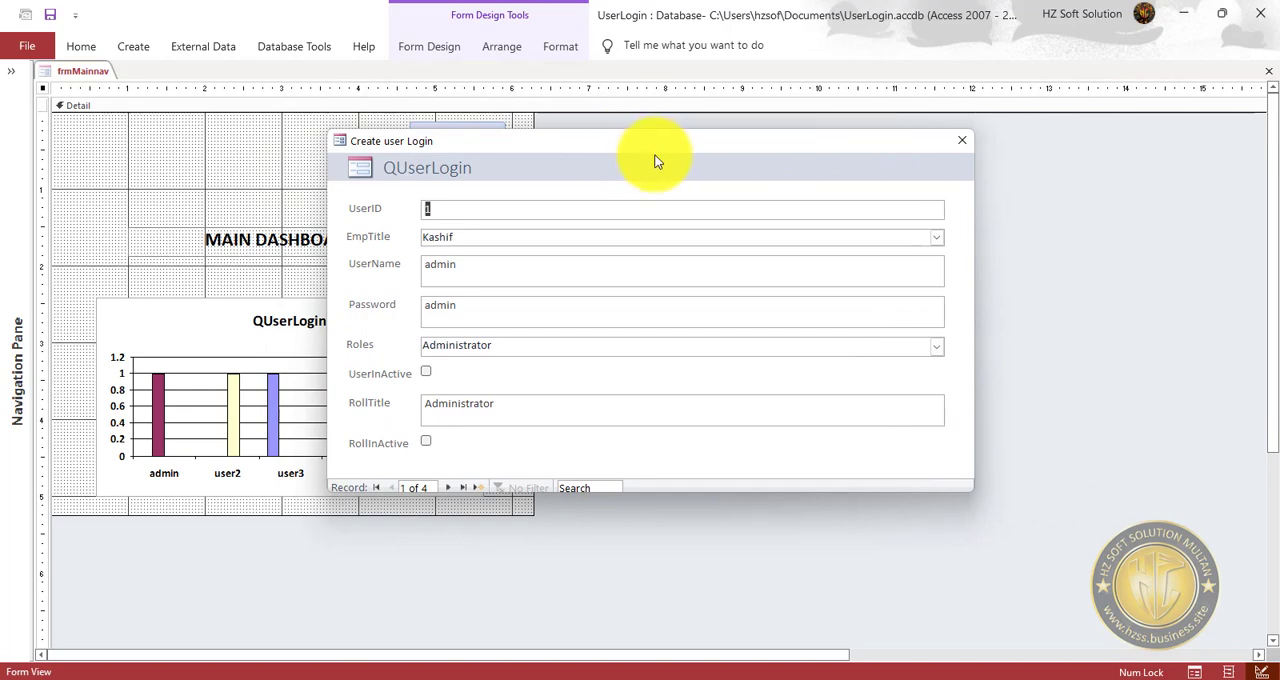
Return the Create user Login form to design view and create an event procedure for its On Load event.
right_click(645, 162)
left_click(721, 219)
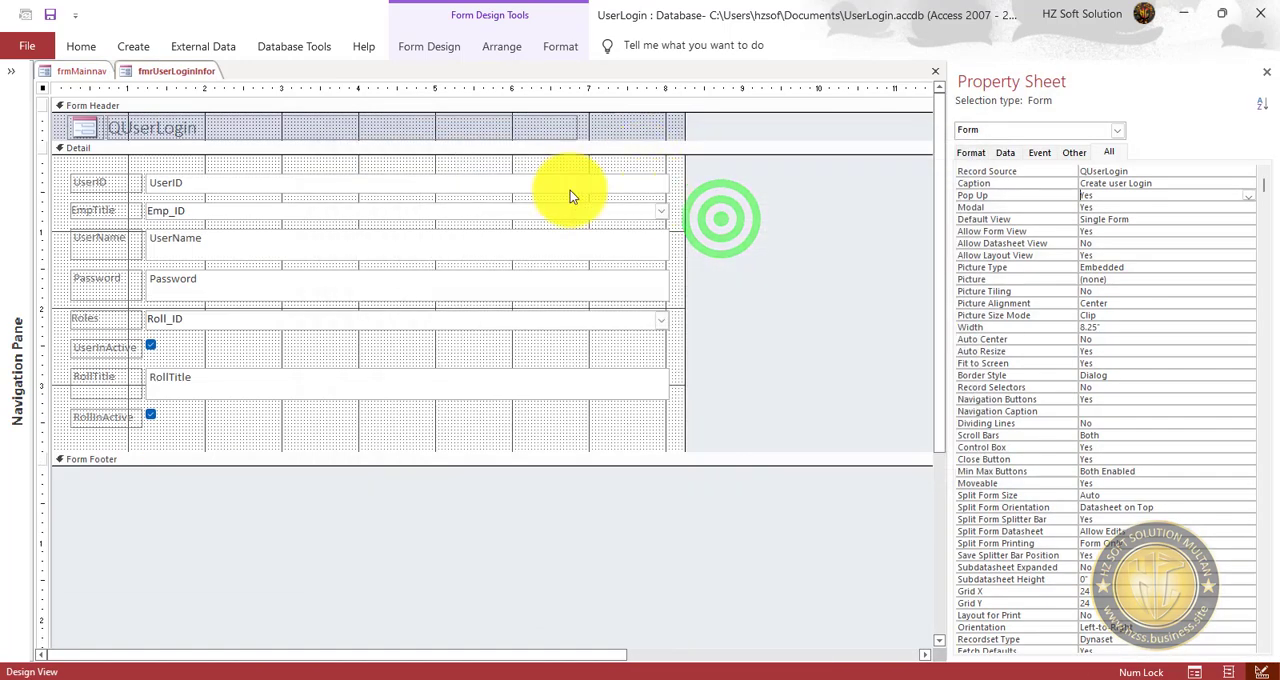
left_click(1040, 152)
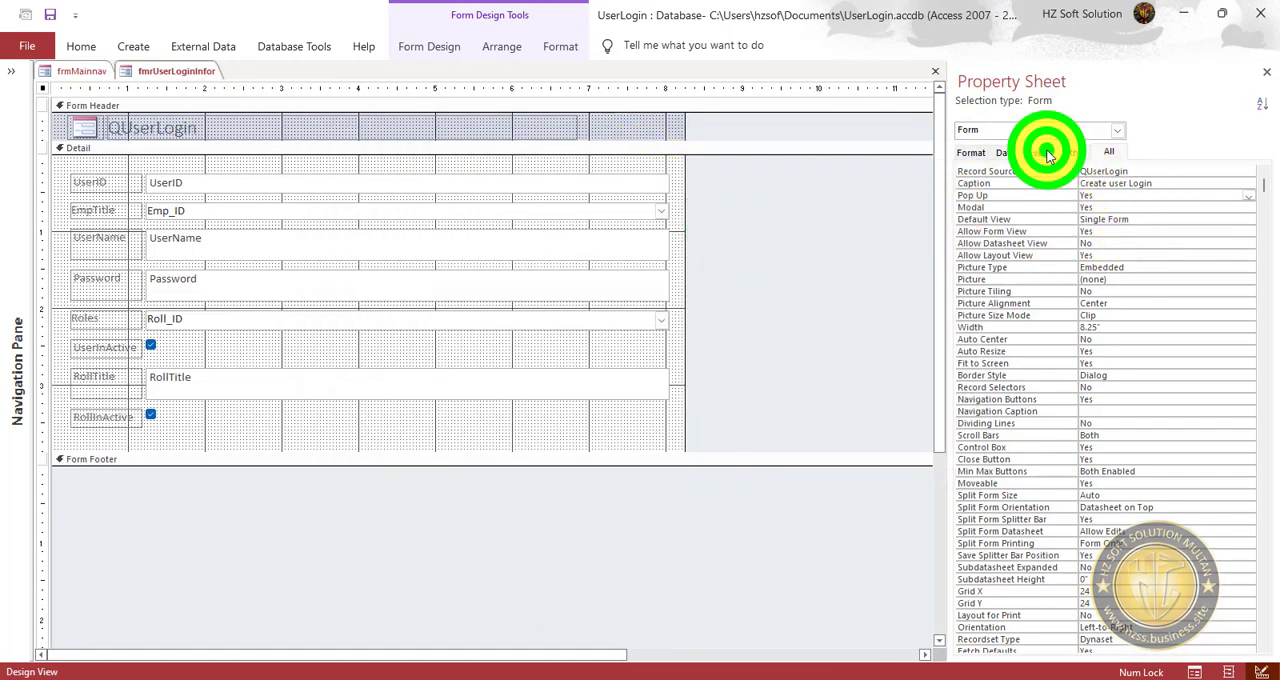
left_click(1116, 183)
left_click(1236, 183)
left_click(1196, 199)
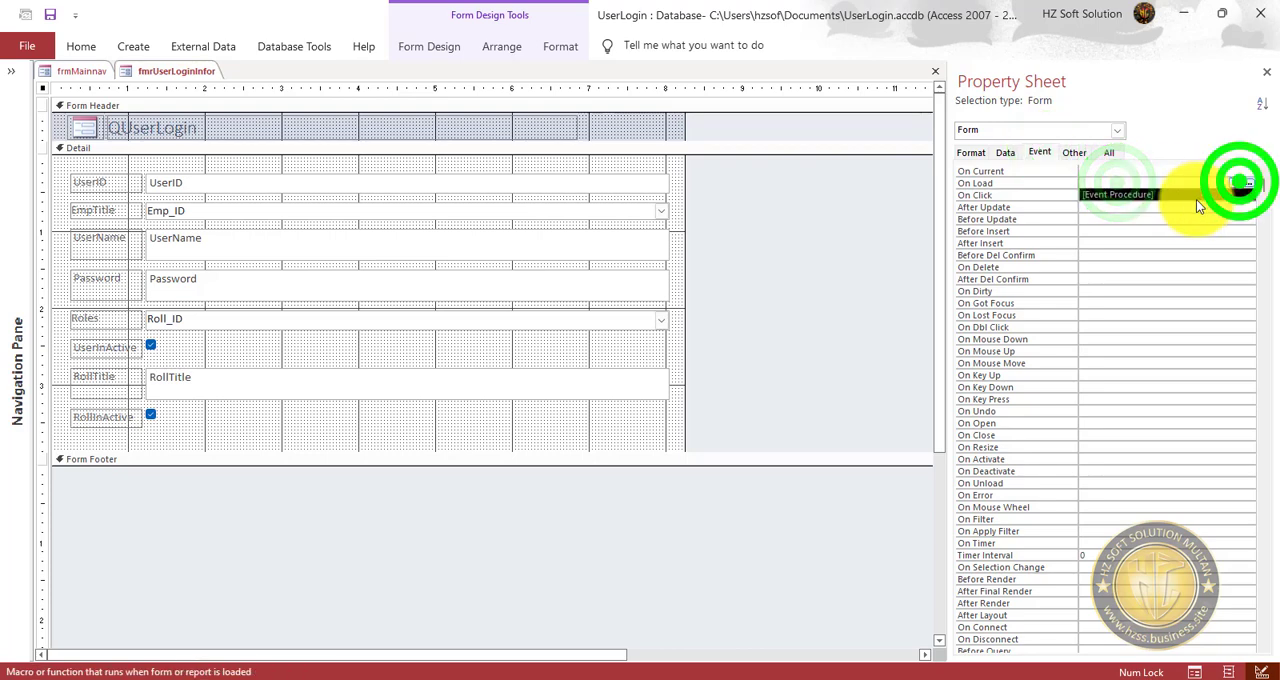
left_click(1249, 183)
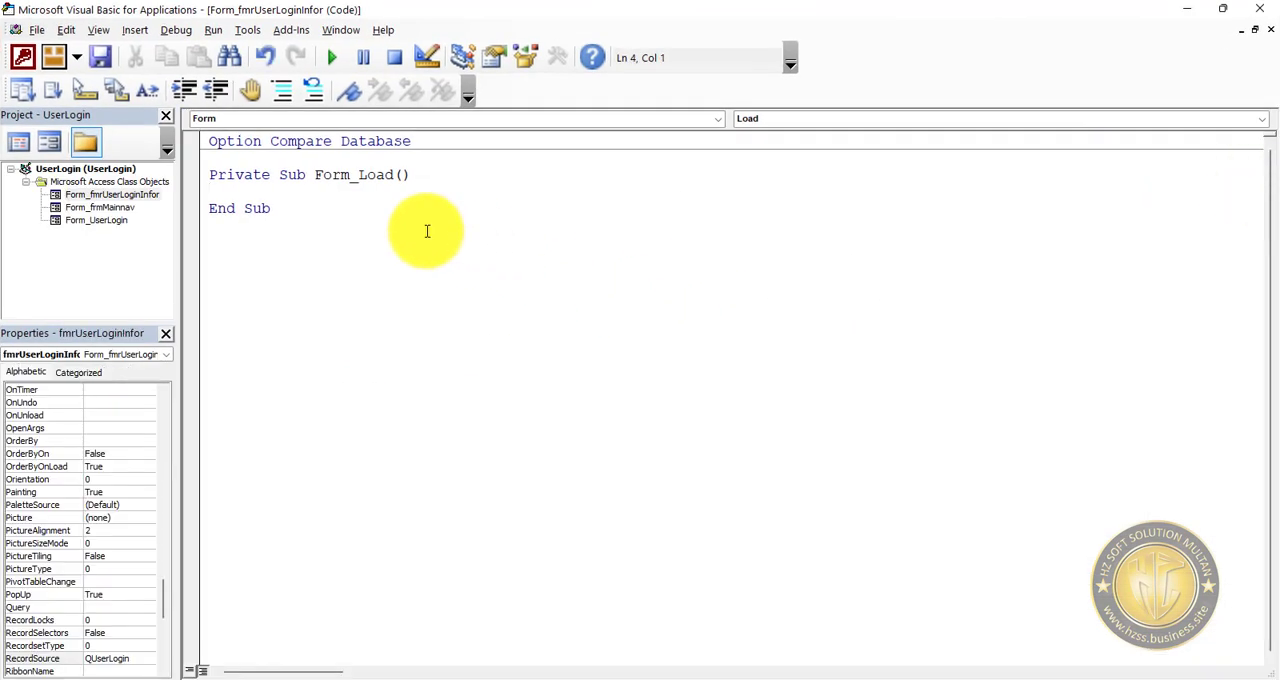
Add DoCmd.Maximize to the Form_Load procedure of fmrUserLoginInfor, save the code and return to the form's design.
type("docmd.mu")
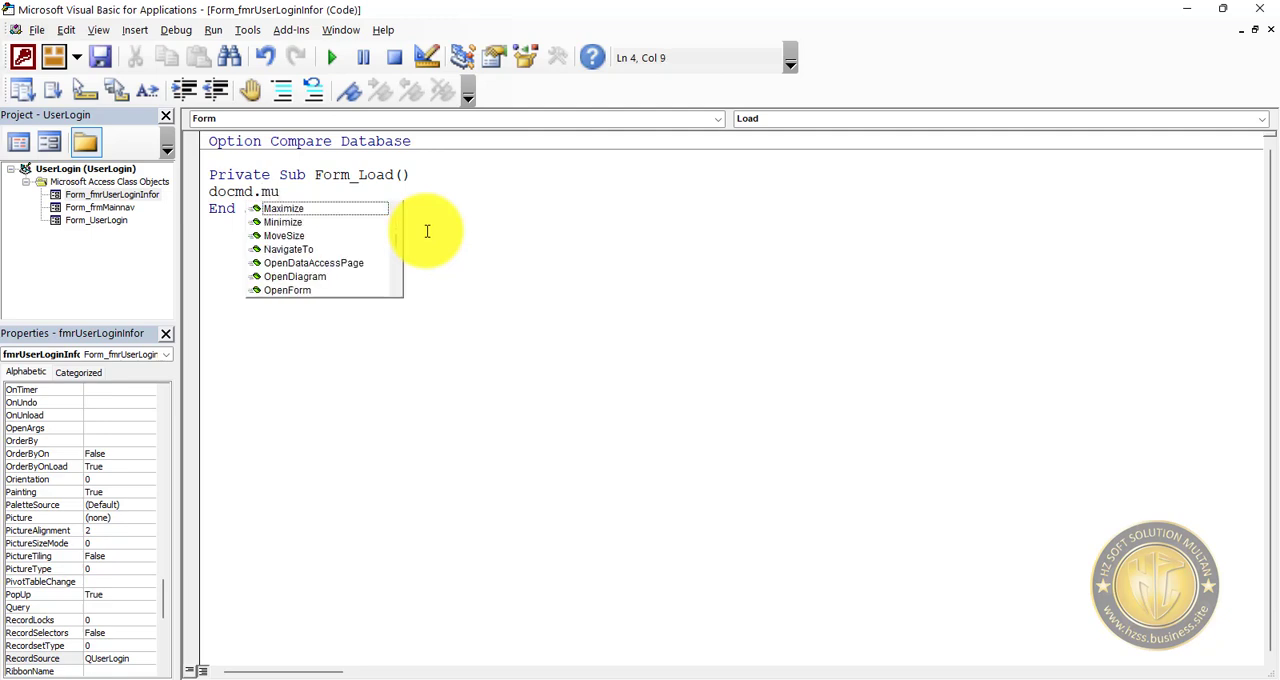
key("Tab")
left_click(412, 287)
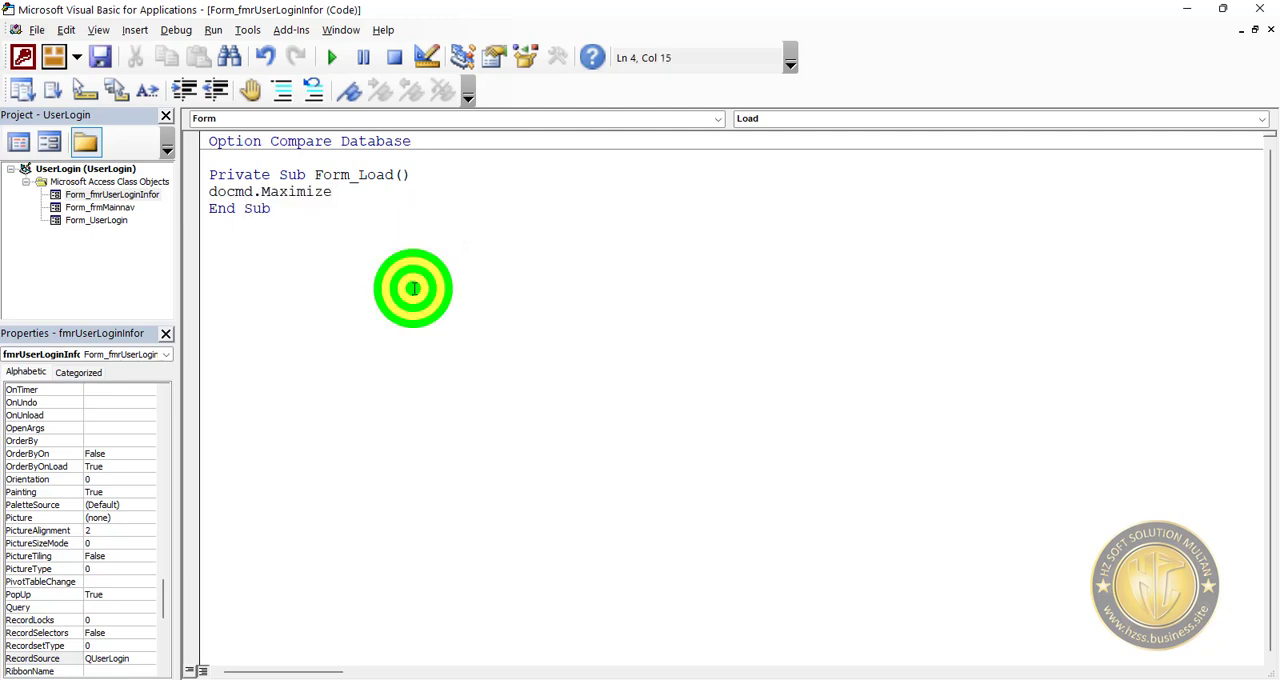
left_click(100, 57)
left_click_drag(354, 191, 214, 193)
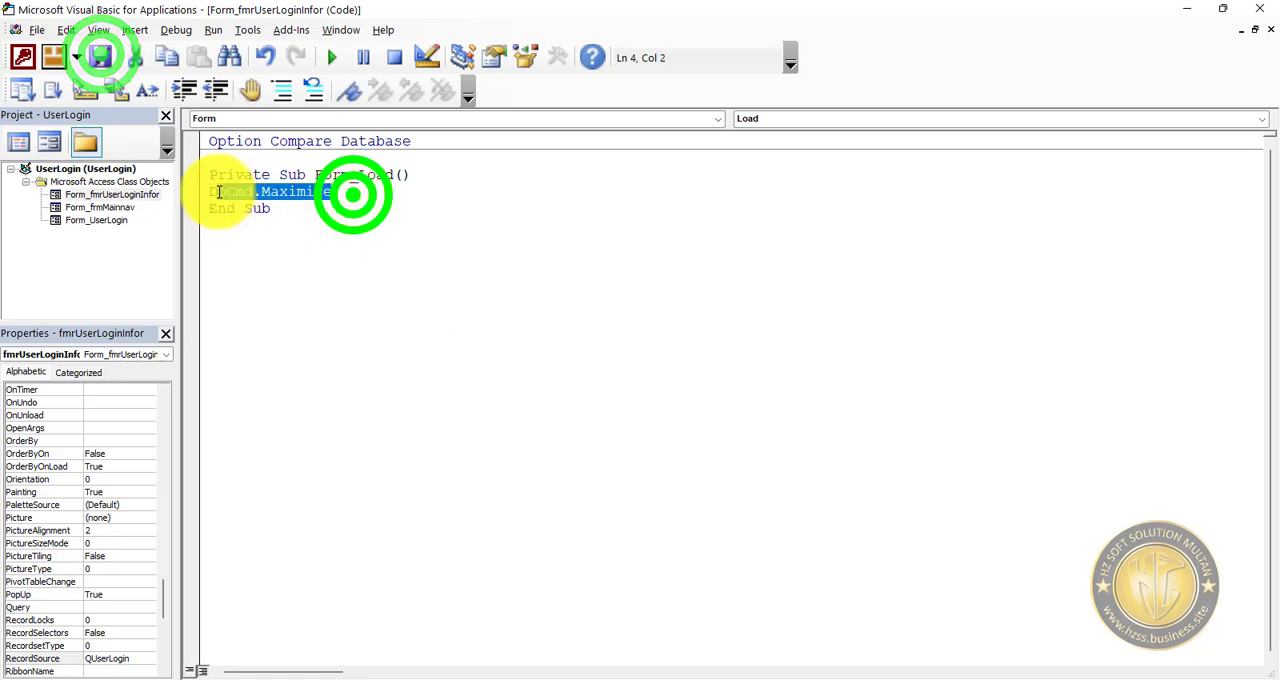
left_click(358, 240)
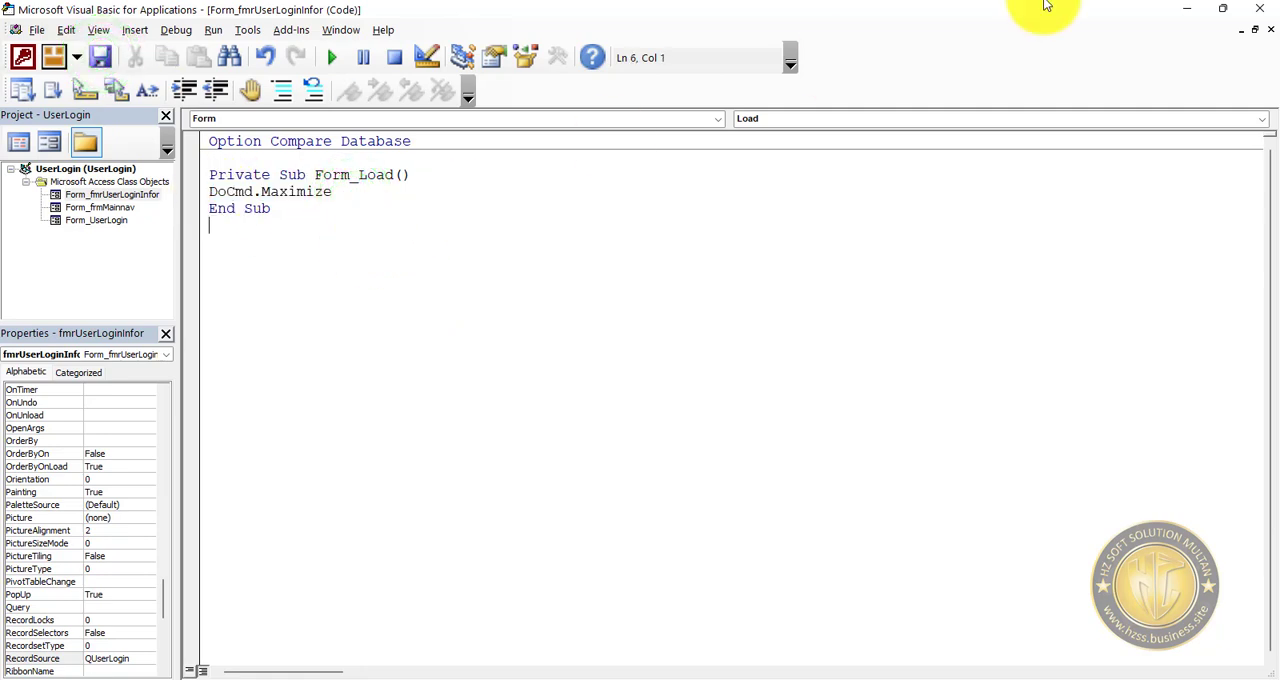
left_click(1186, 12)
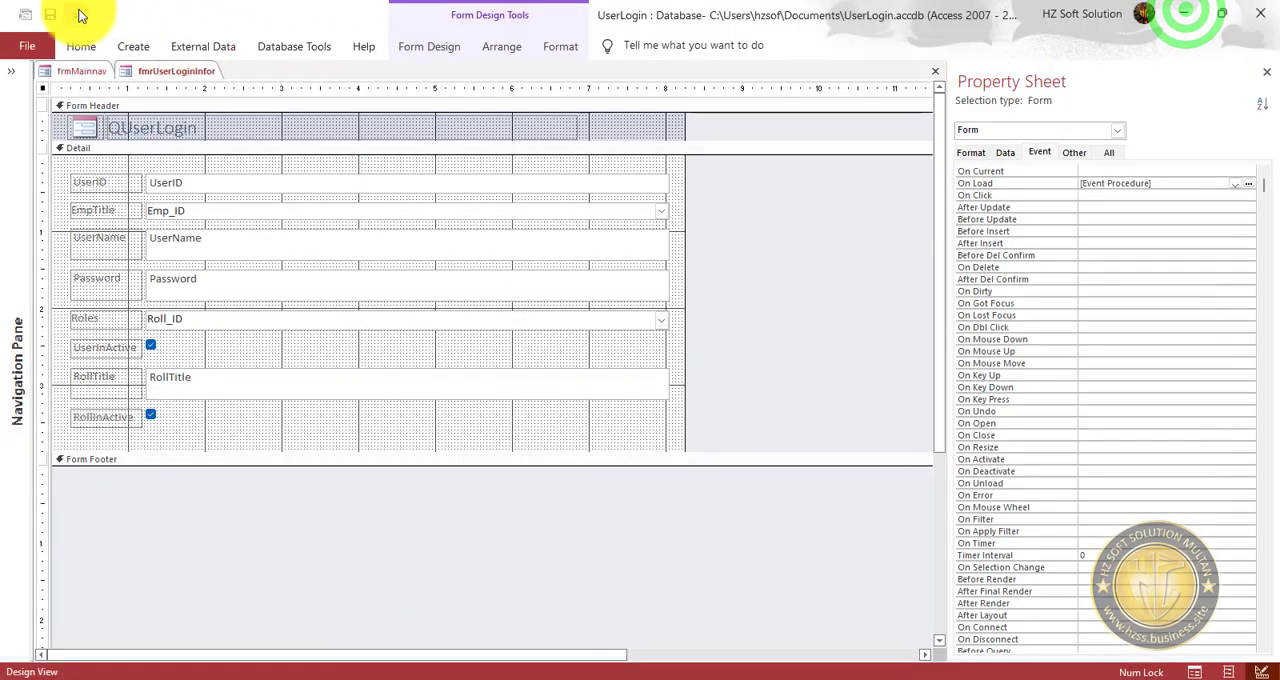
Check the Pop Up and Modal settings among all properties of fmrUserLoginInfor.
left_click(1109, 152)
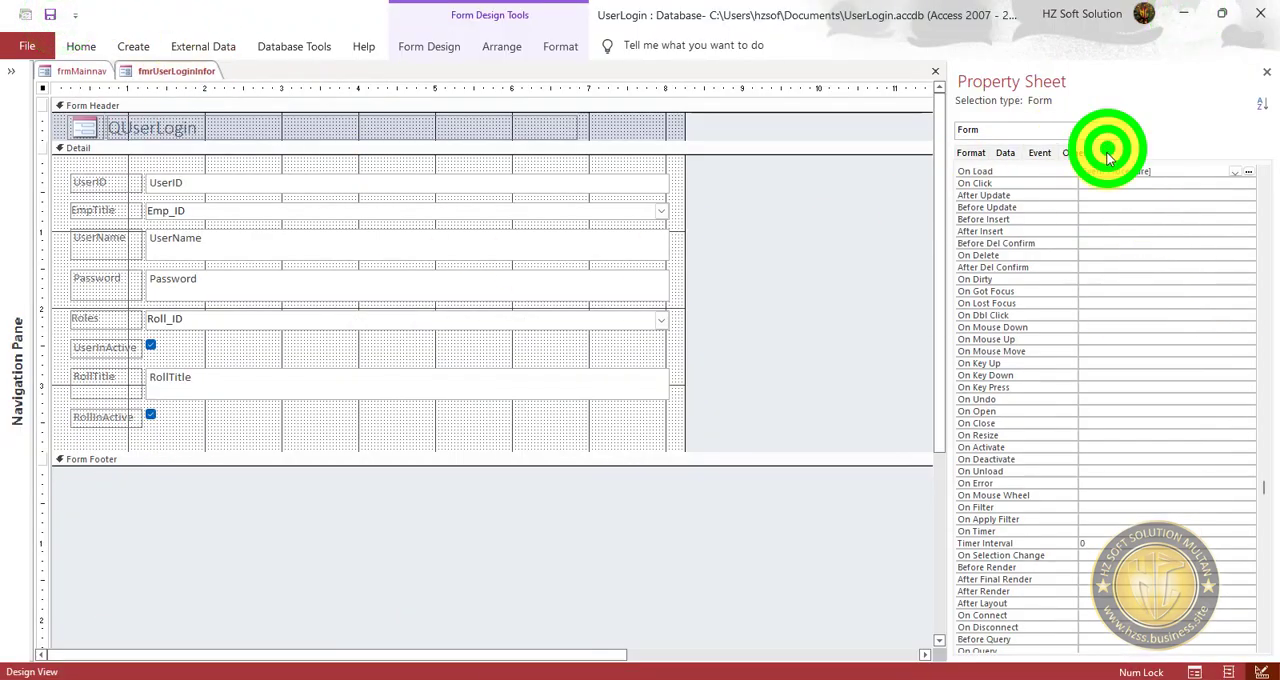
scroll(1197, 235, "up", 20)
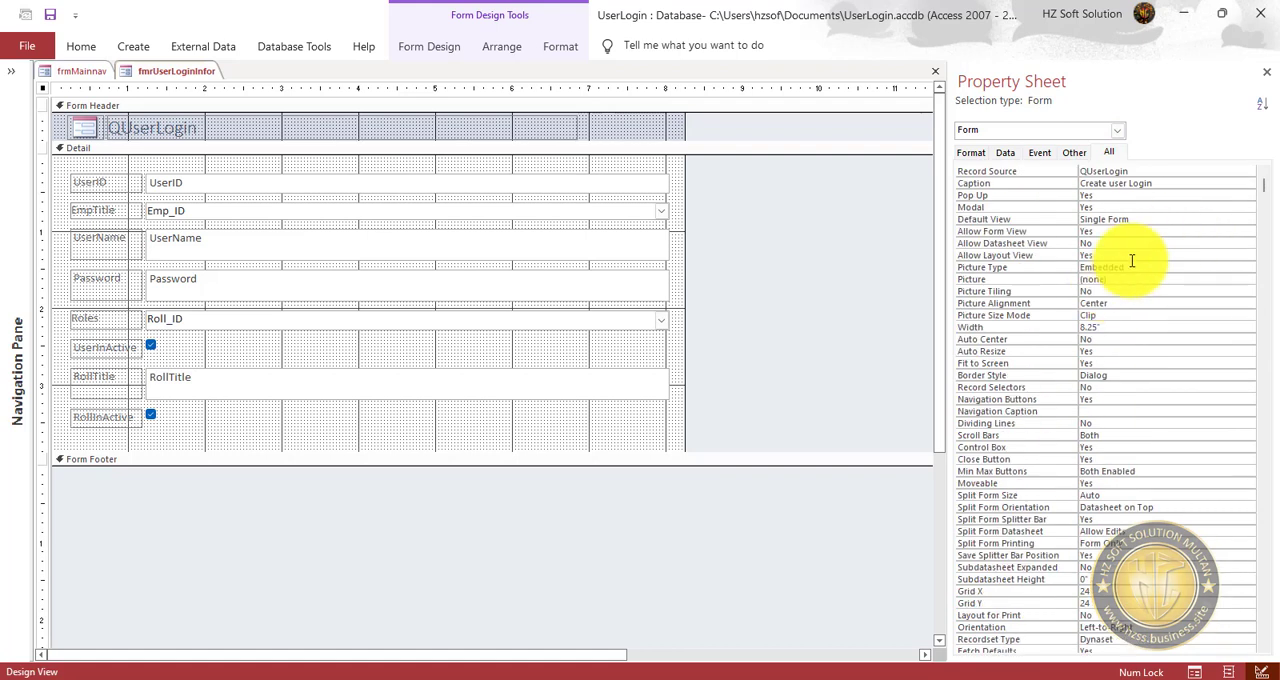
left_click(1100, 203)
double_click(1090, 207)
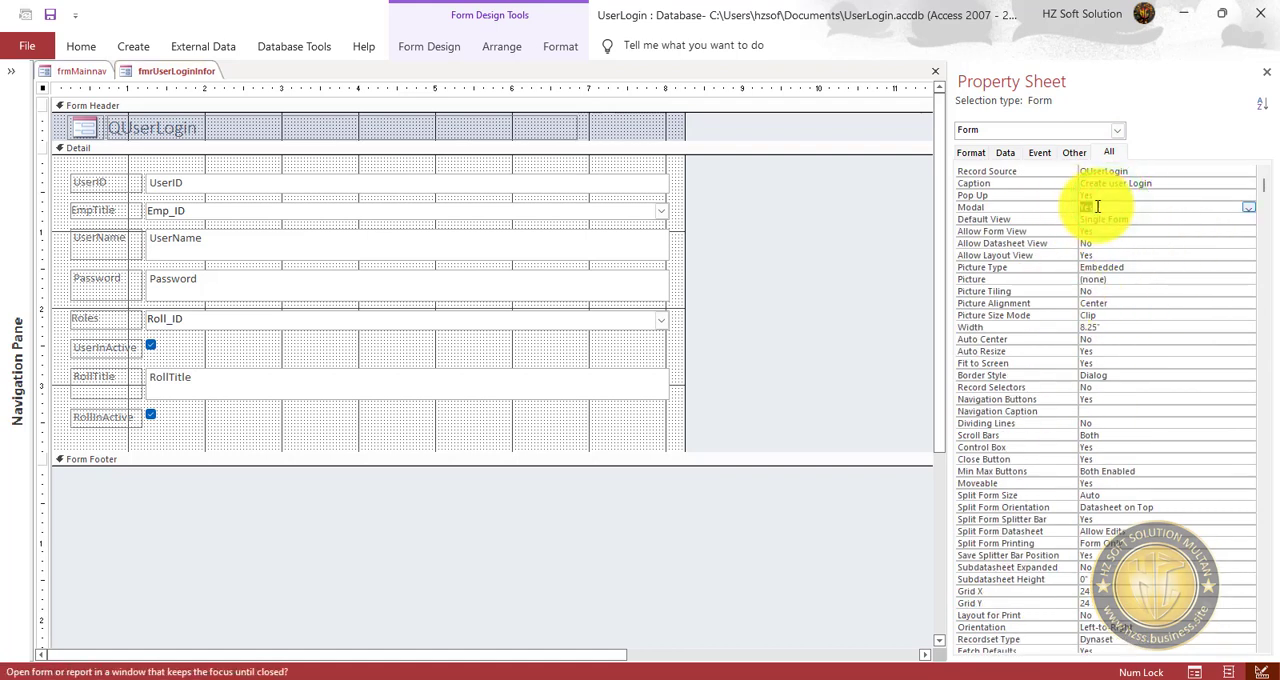
Save fmrUserLoginInfor, preview it in form view and close it.
left_click(81, 42)
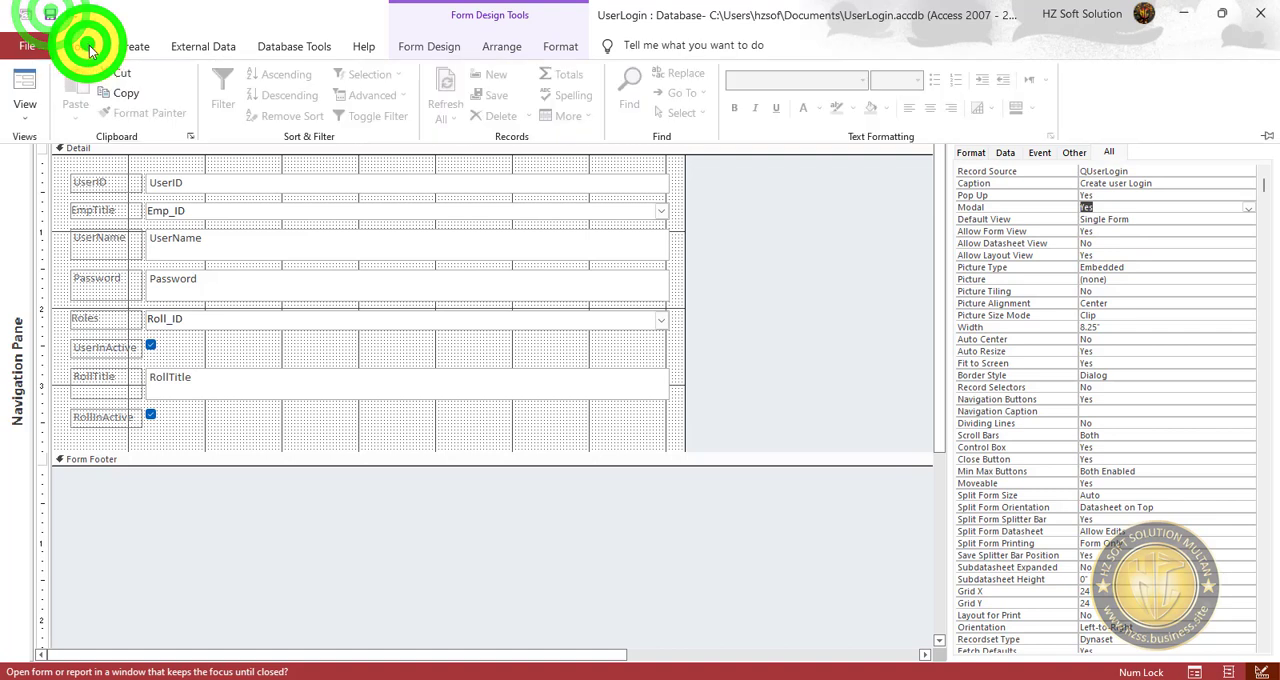
left_click(728, 232)
left_click(81, 45)
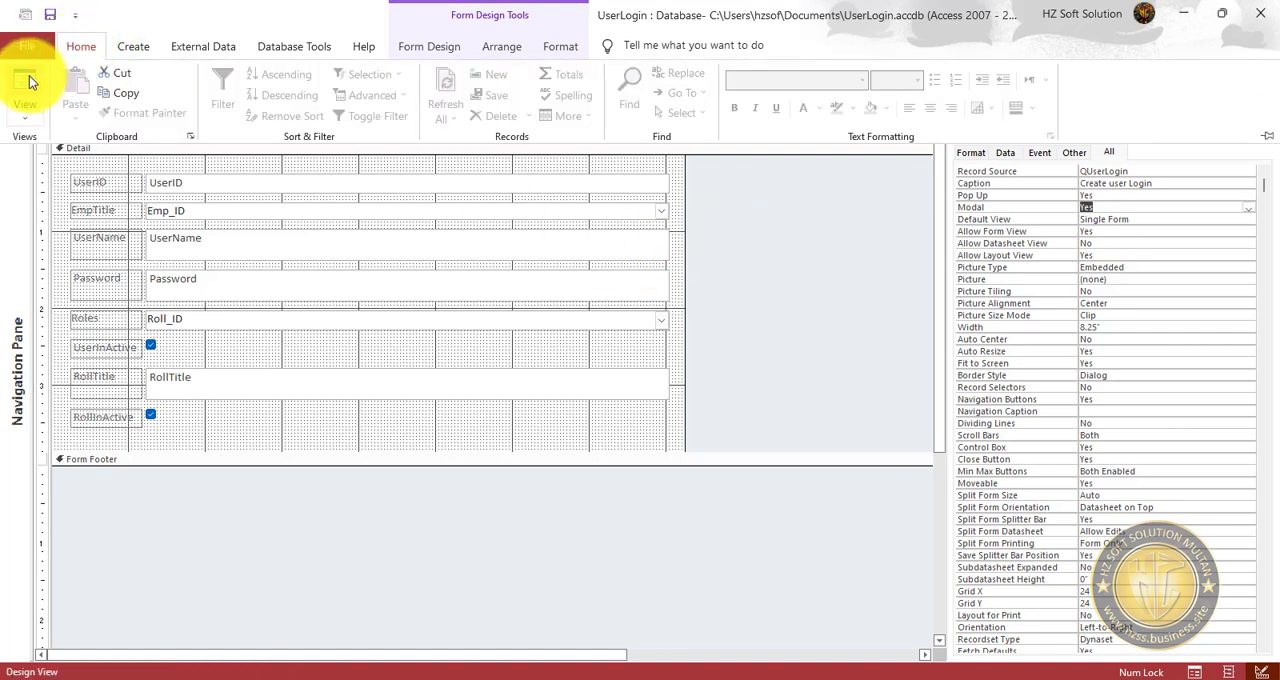
left_click(715, 266)
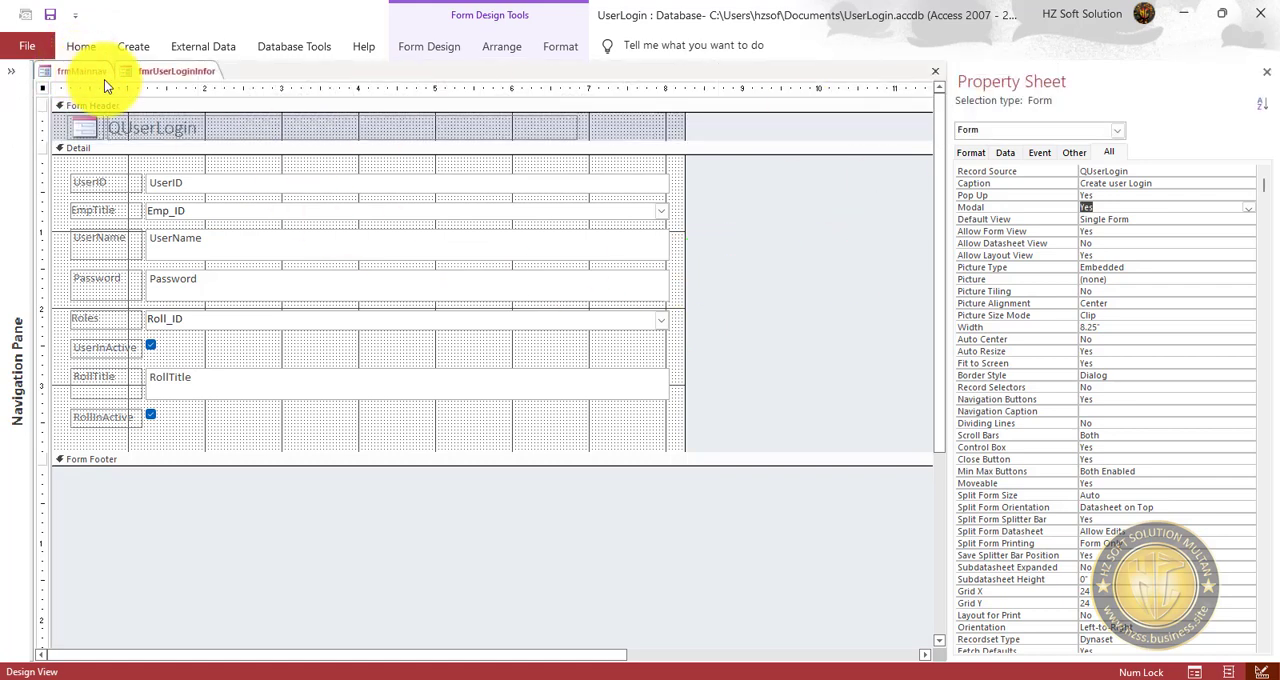
right_click(168, 76)
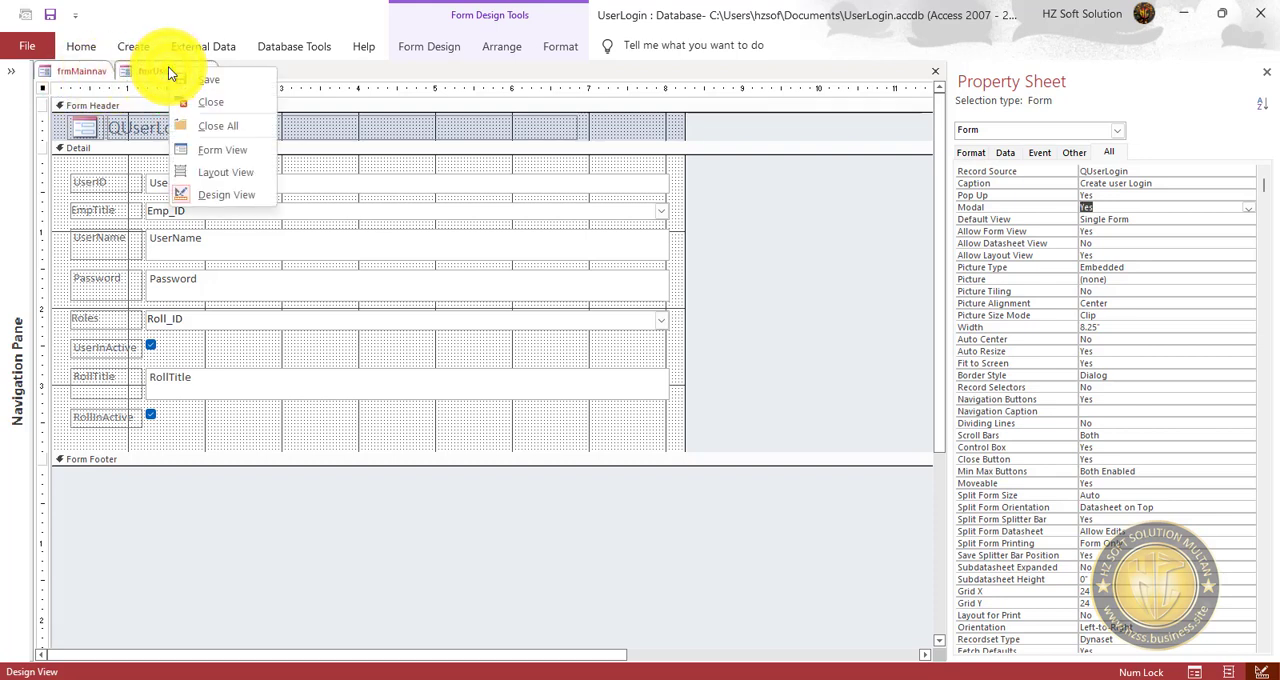
left_click(220, 152)
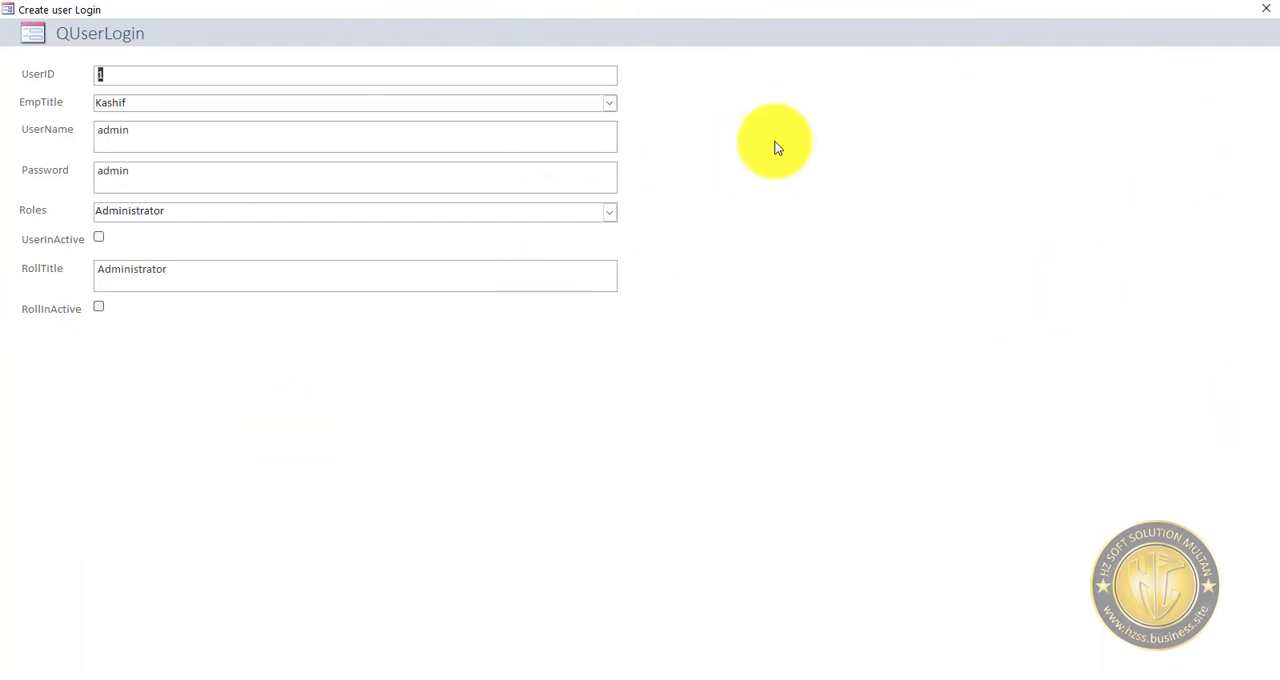
left_click(1270, 10)
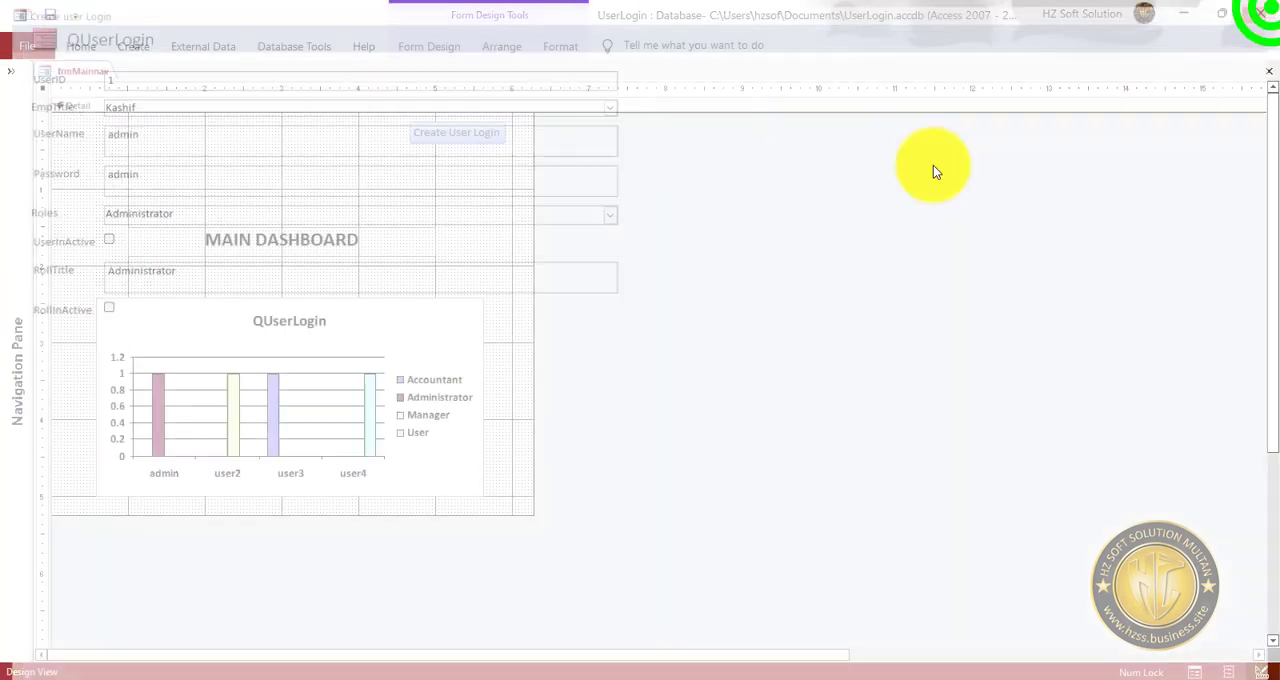
right_click(490, 205)
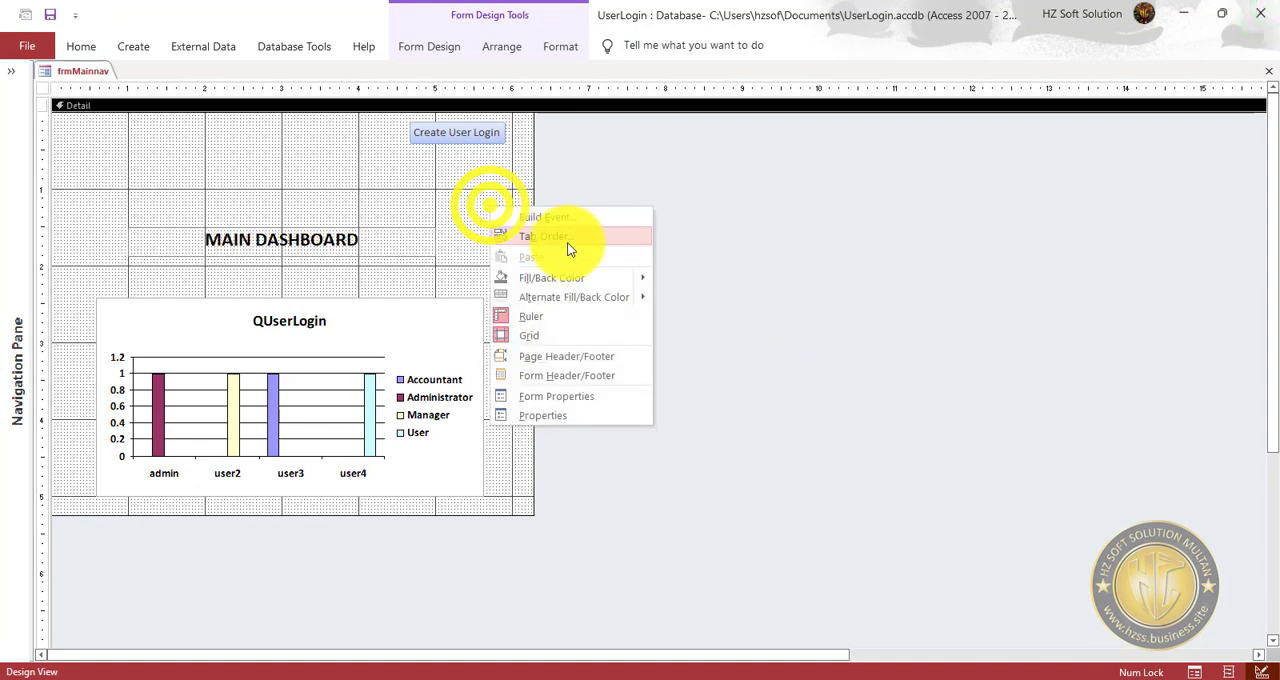
left_click(266, 151)
right_click(274, 152)
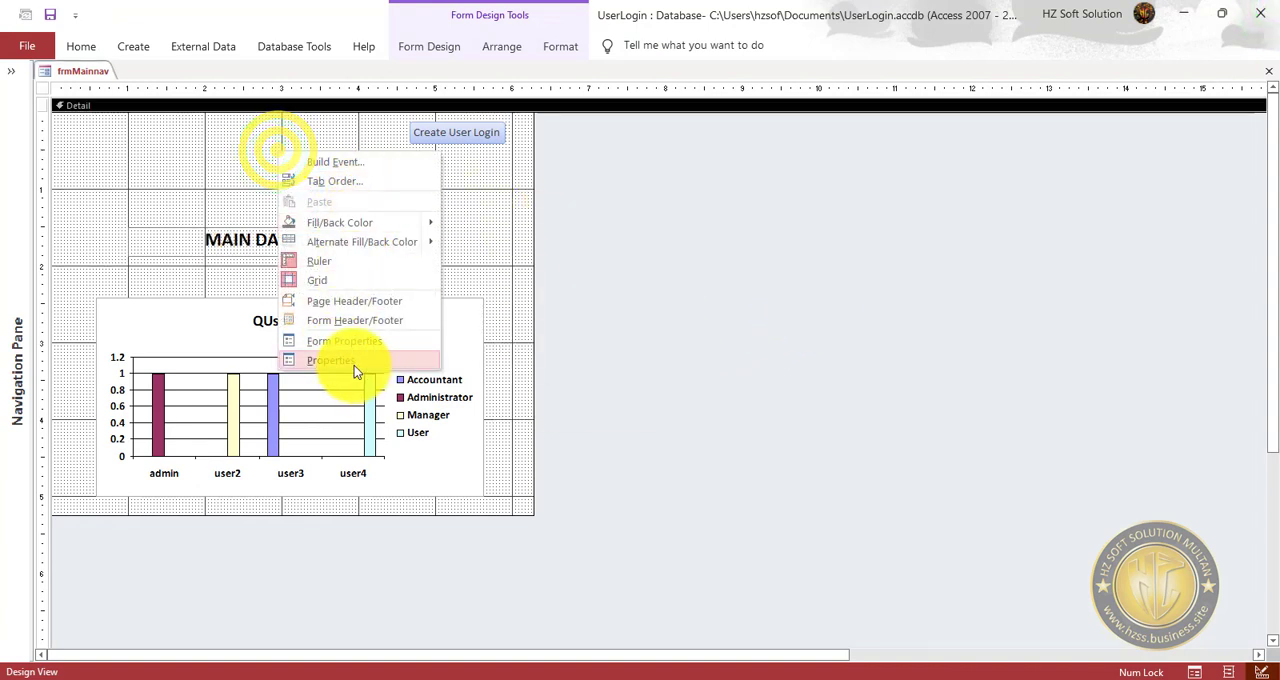
left_click(368, 165)
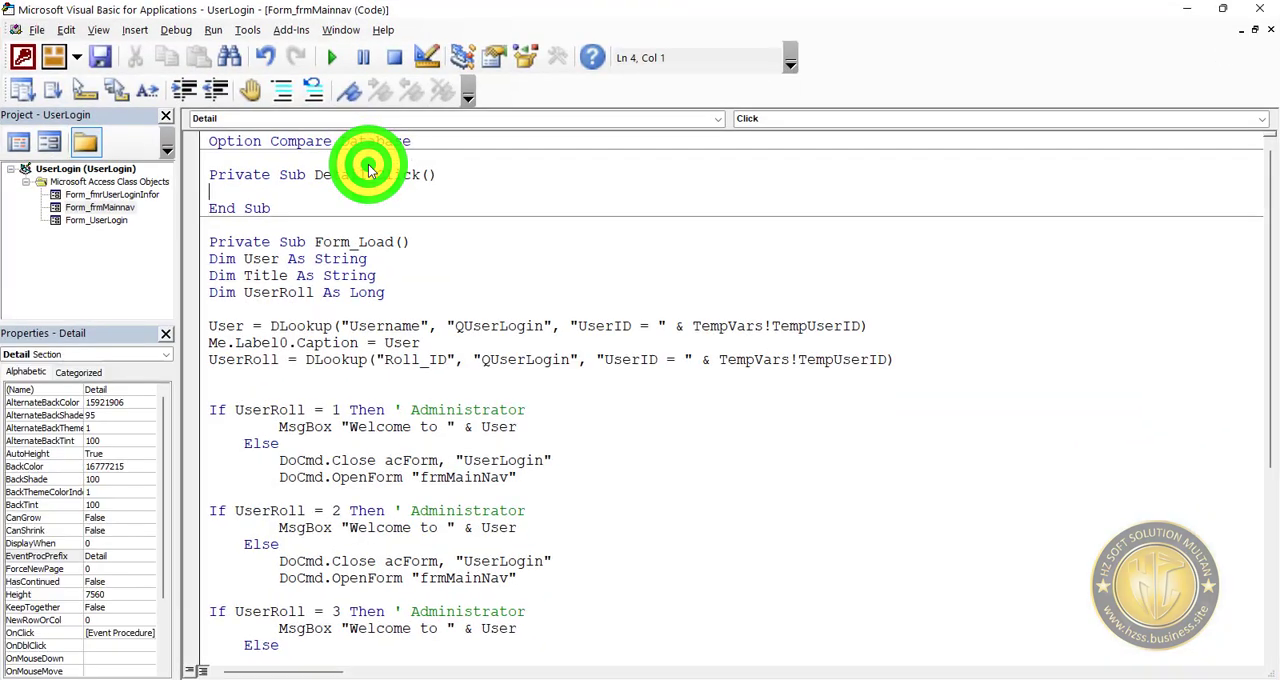
left_click(278, 178)
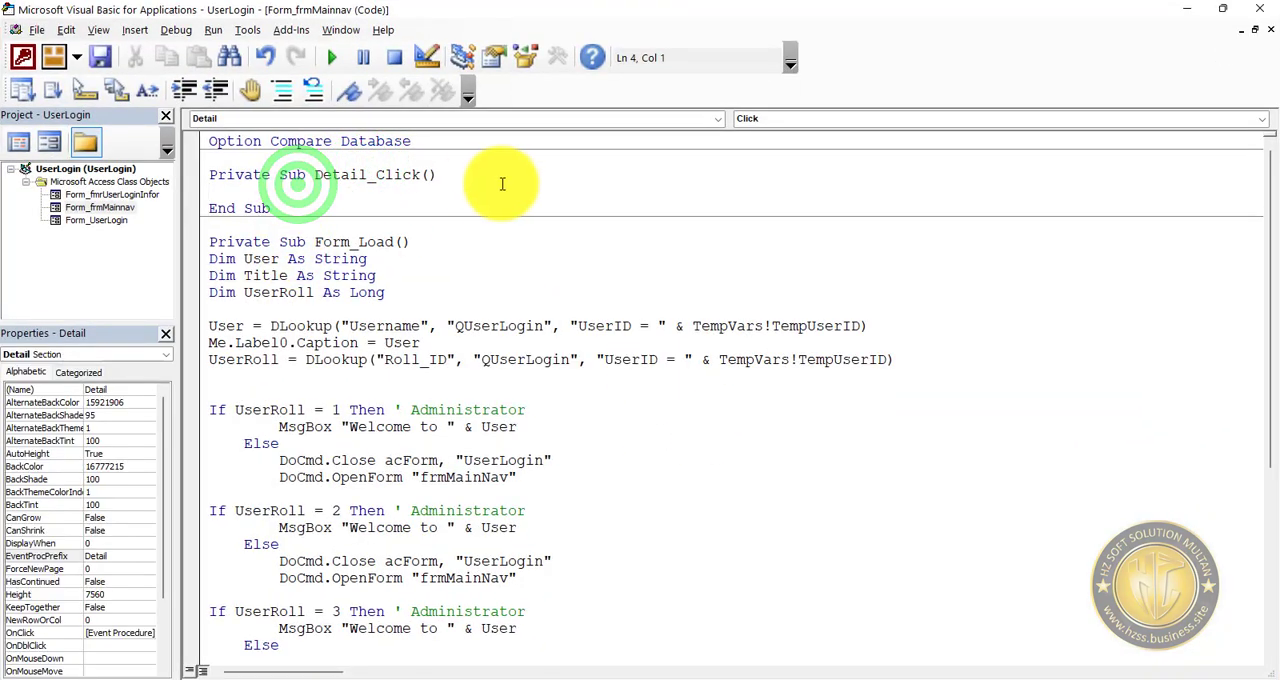
left_click_drag(316, 208, 189, 175)
key("Delete")
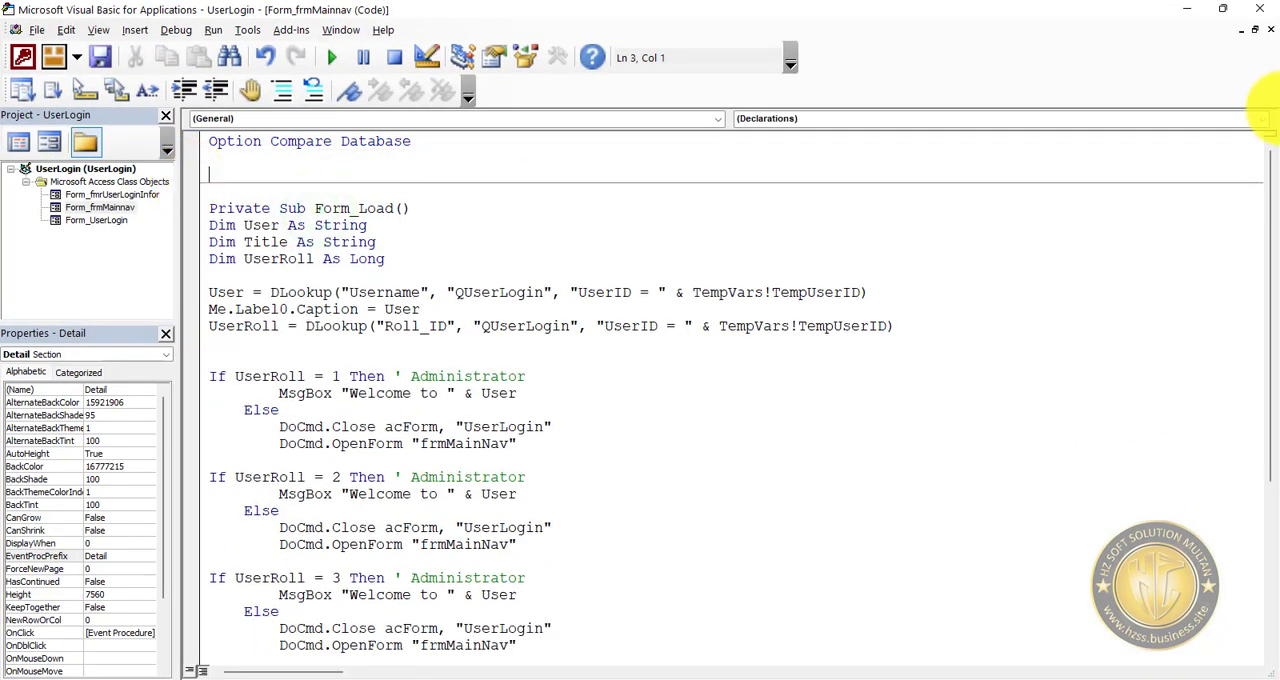
left_click(1270, 29)
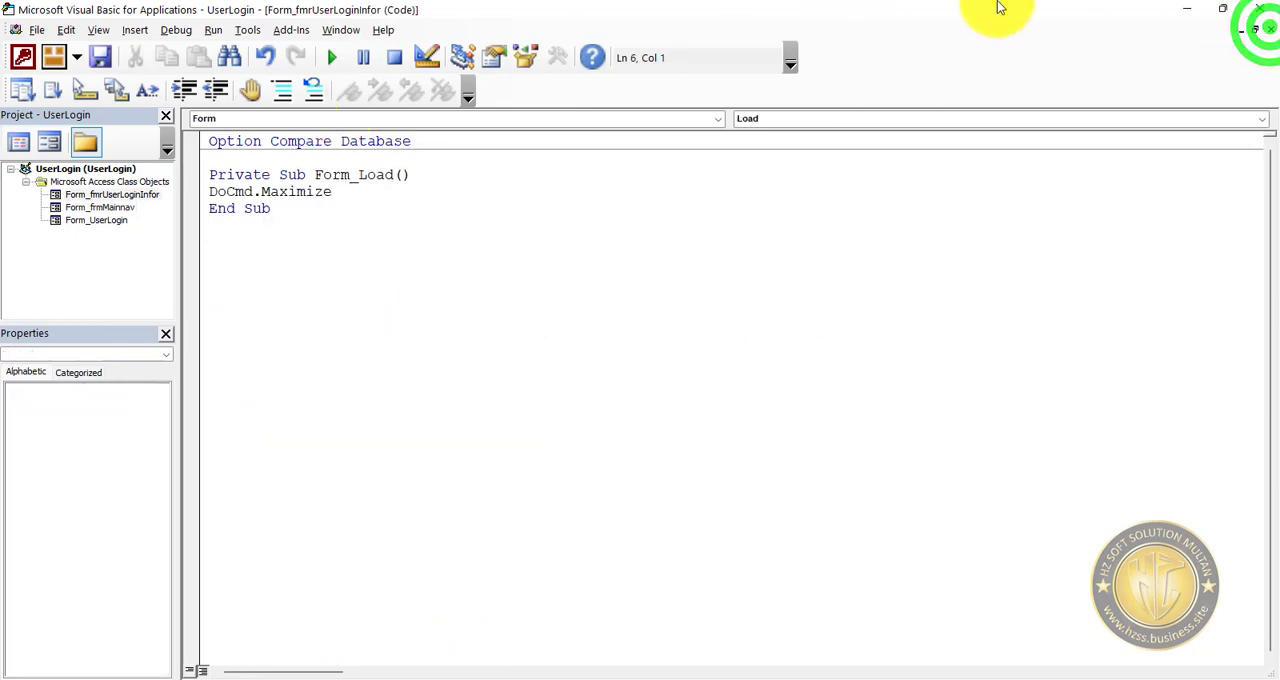
left_click(1187, 10)
Show the form properties of frmMainnav and open the code of its On Load event procedure.
right_click(290, 134)
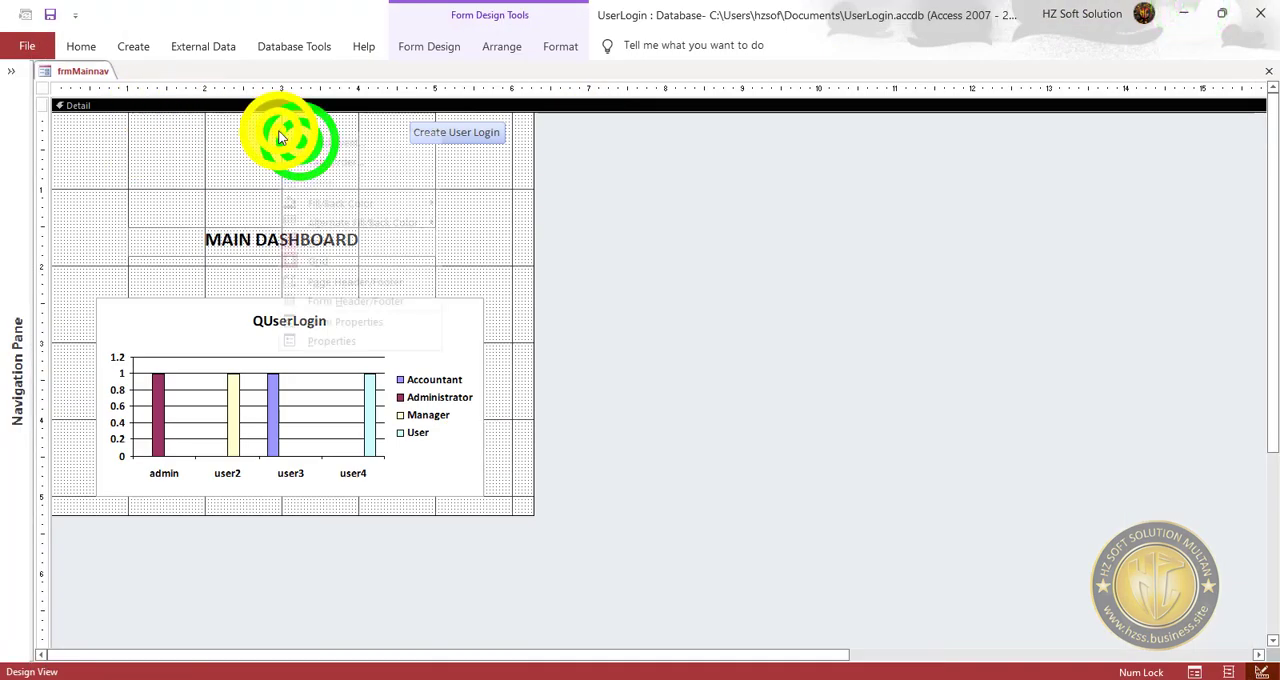
double_click(165, 133)
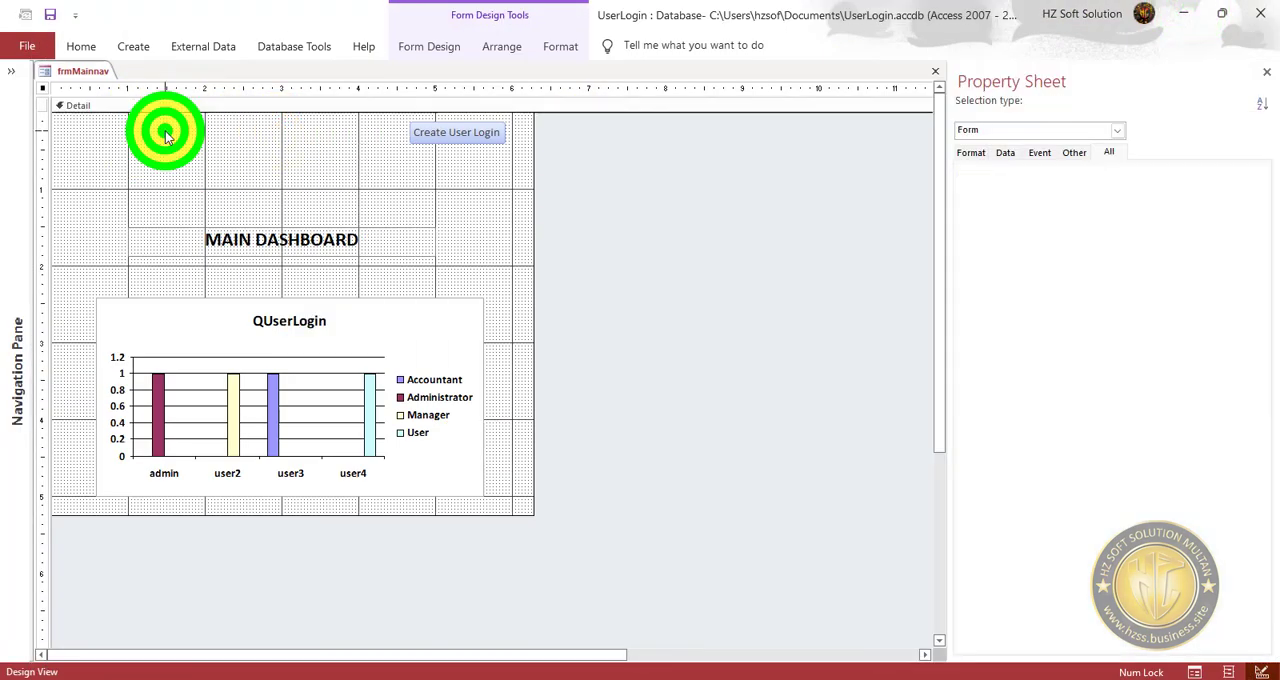
left_click(43, 87)
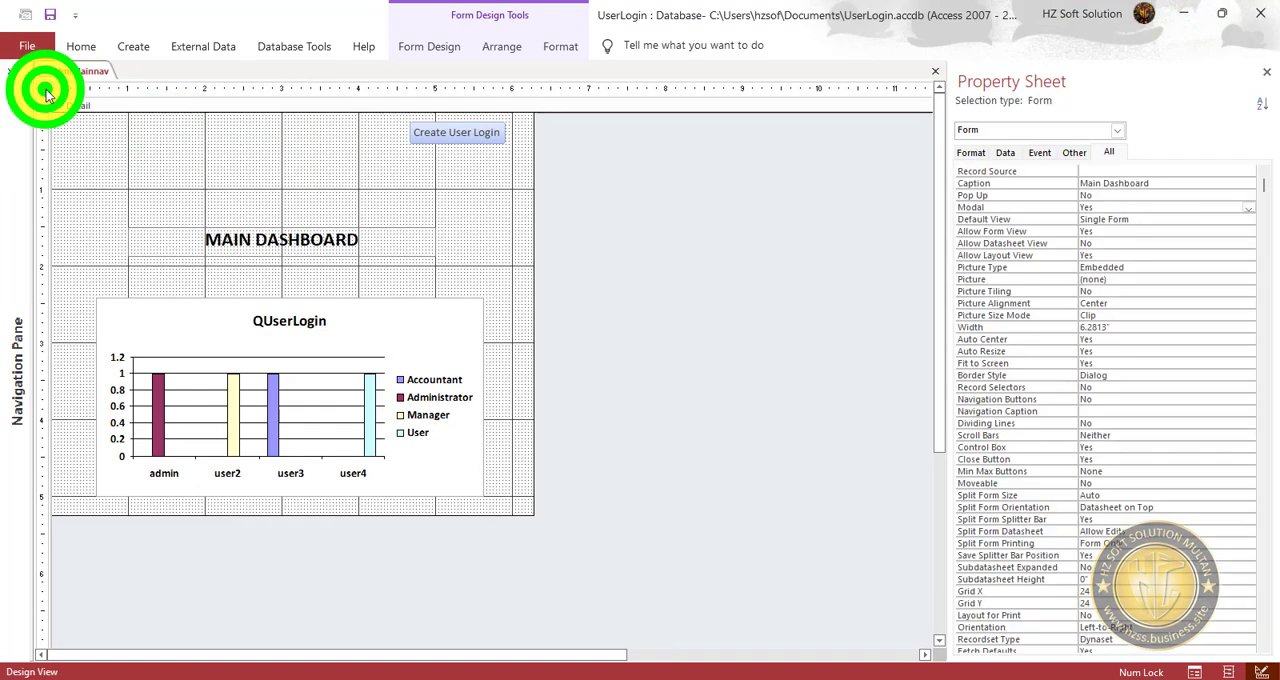
left_click(1045, 154)
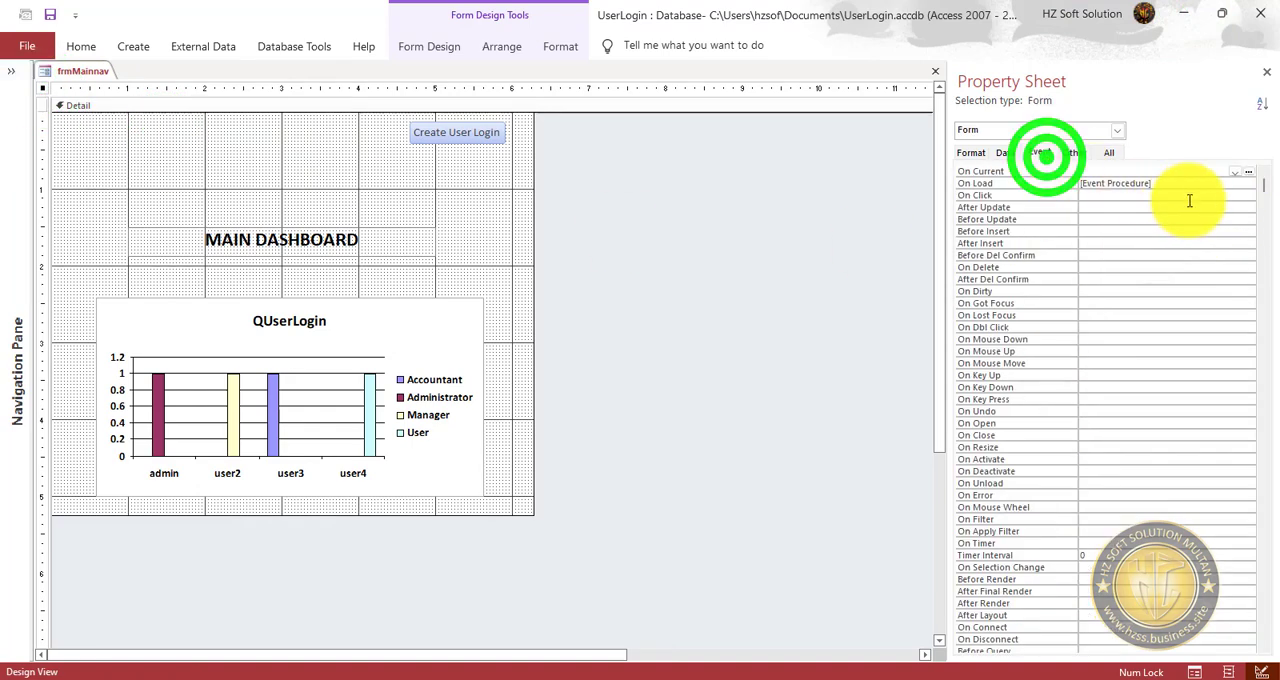
left_click(1194, 187)
left_click(1249, 183)
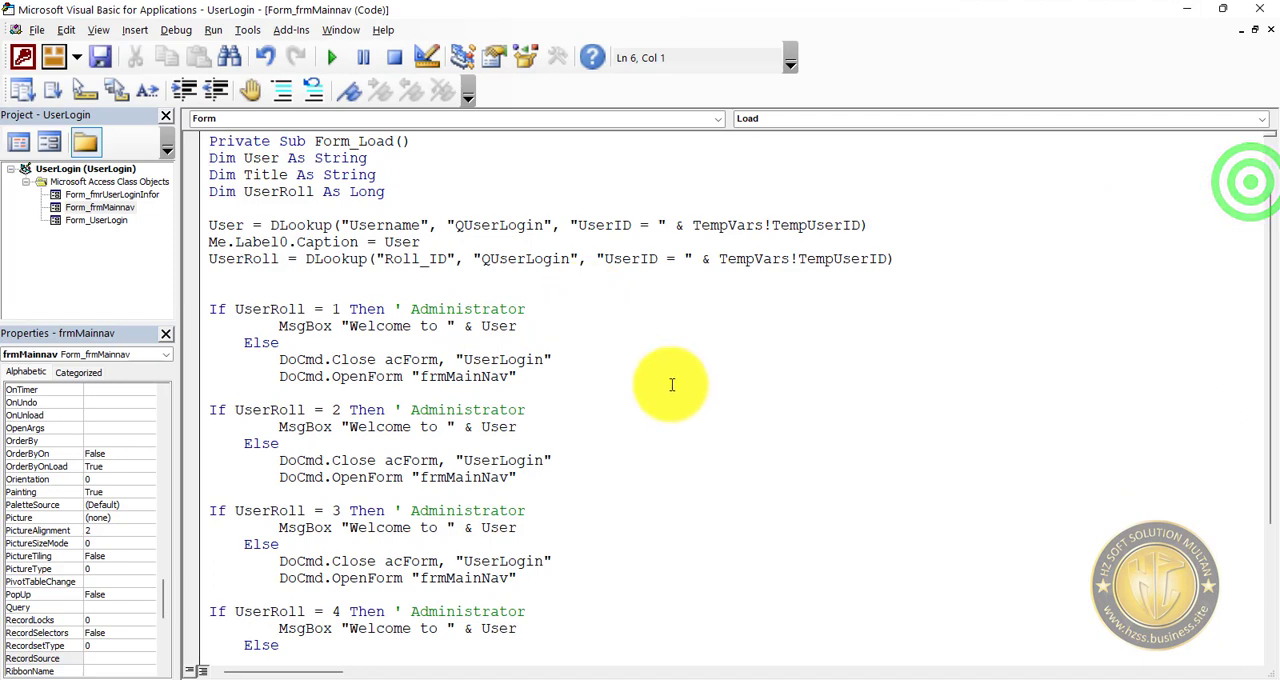
Insert DoCmd.Maximize as the first line of frmMainnav's Form_Load procedure and save the code.
left_click(428, 140)
key("Return")
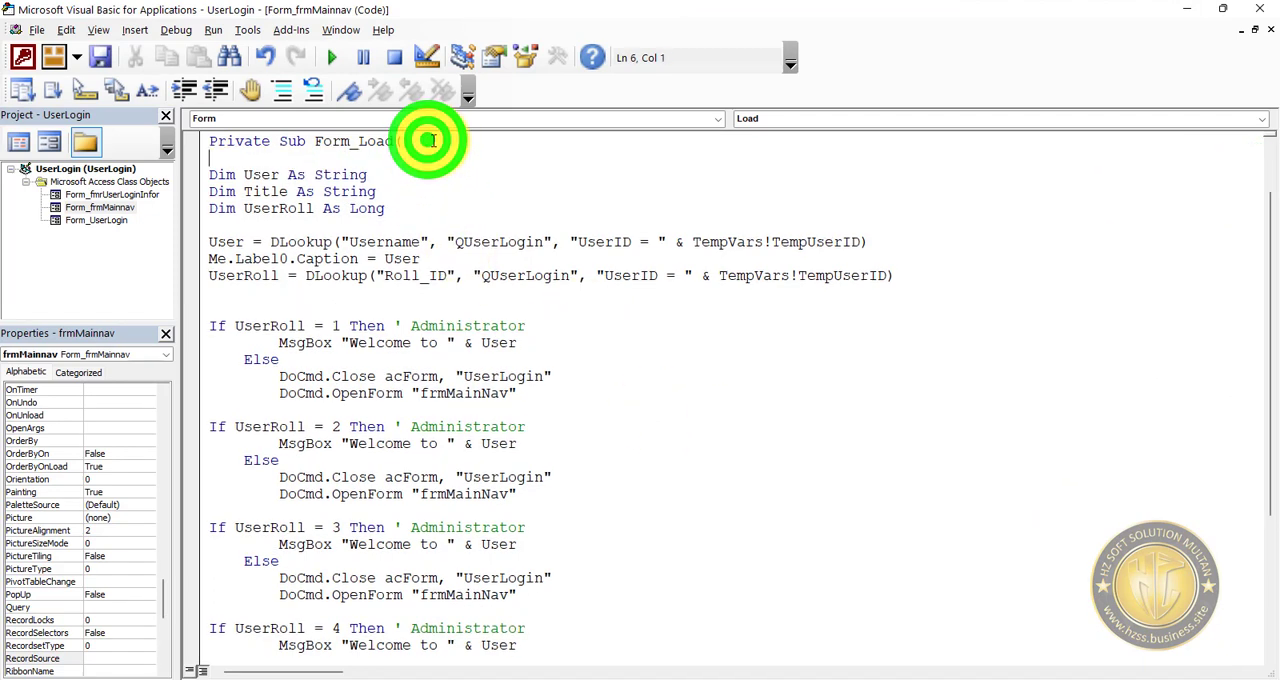
type("doc")
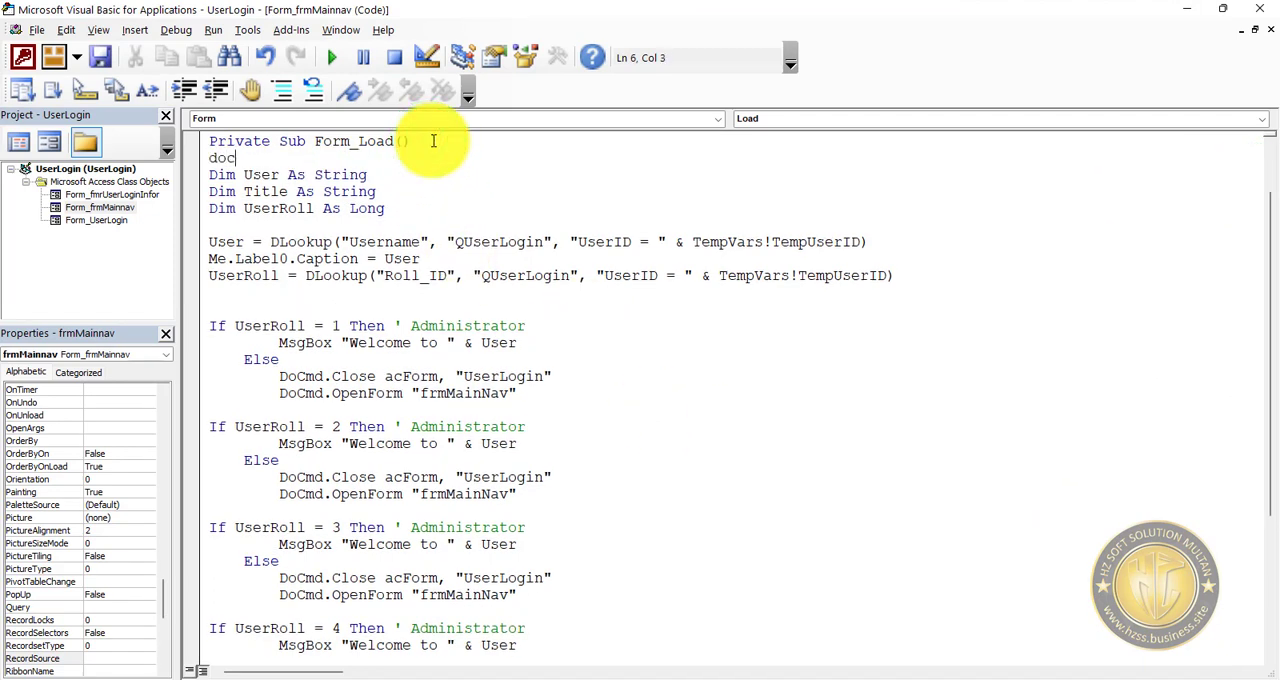
type("md.Maxim")
key("Tab")
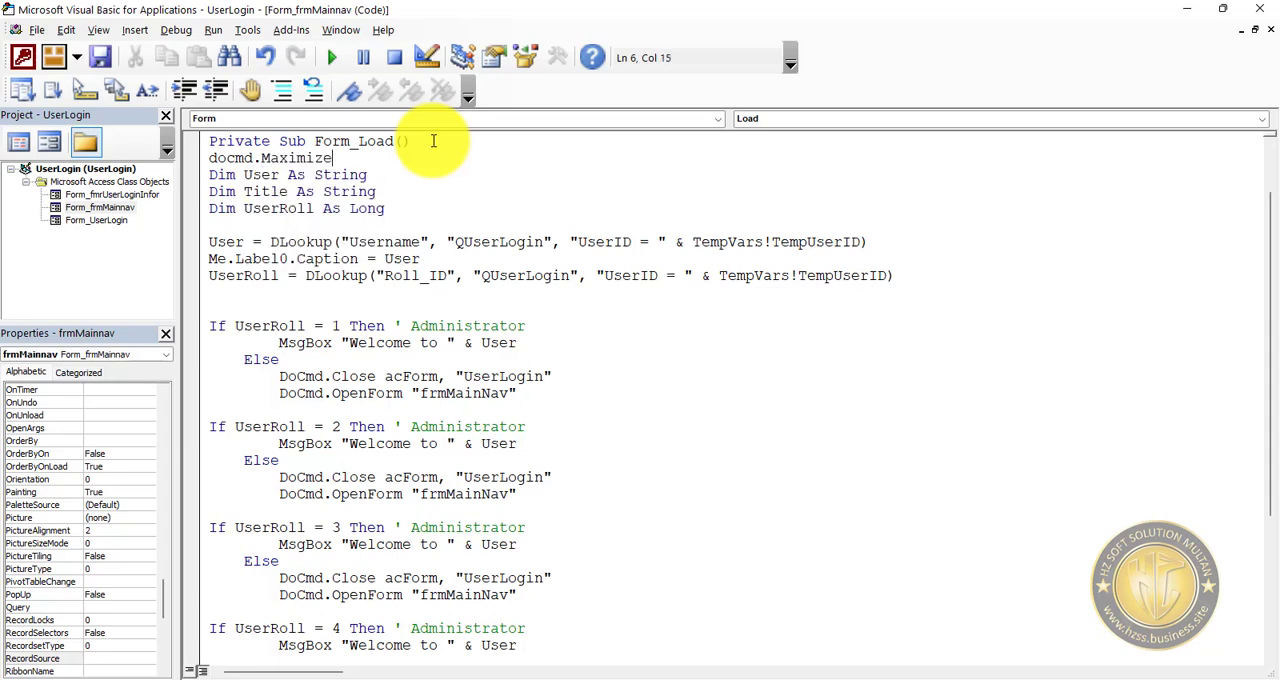
left_click(110, 58)
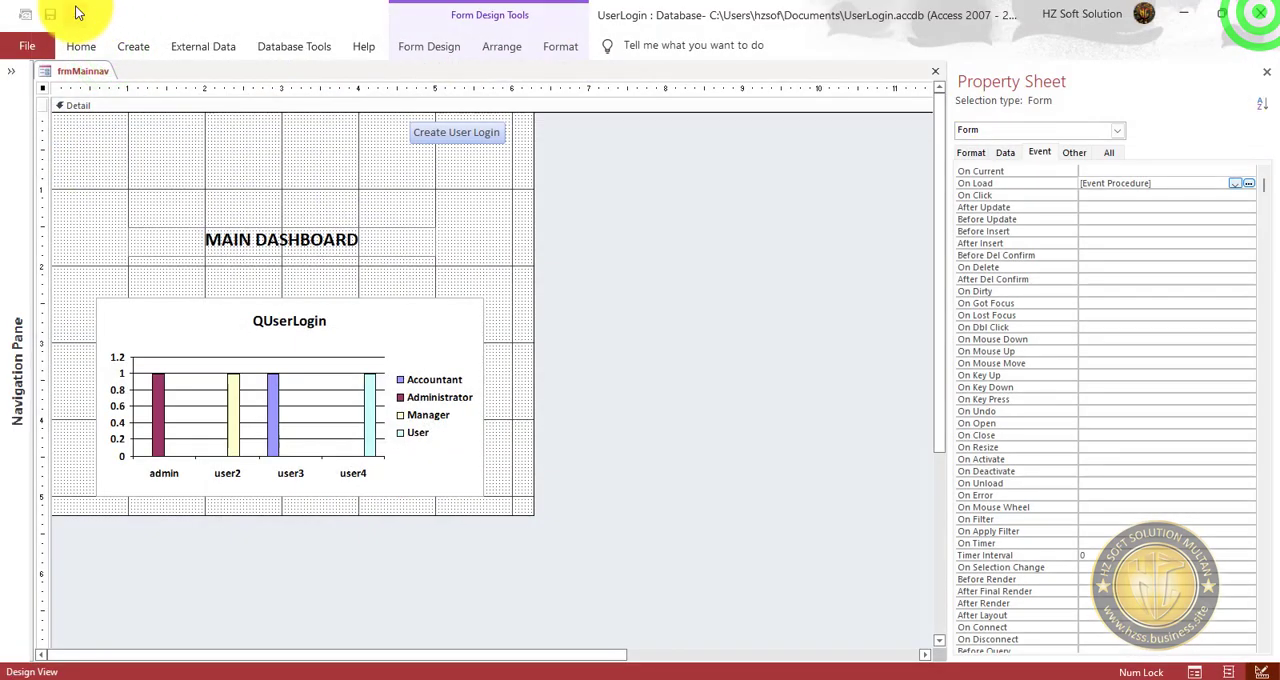
Save the Main Dashboard form, switch it to form view and dismiss the welcome message.
left_click(50, 14)
left_click(72, 46)
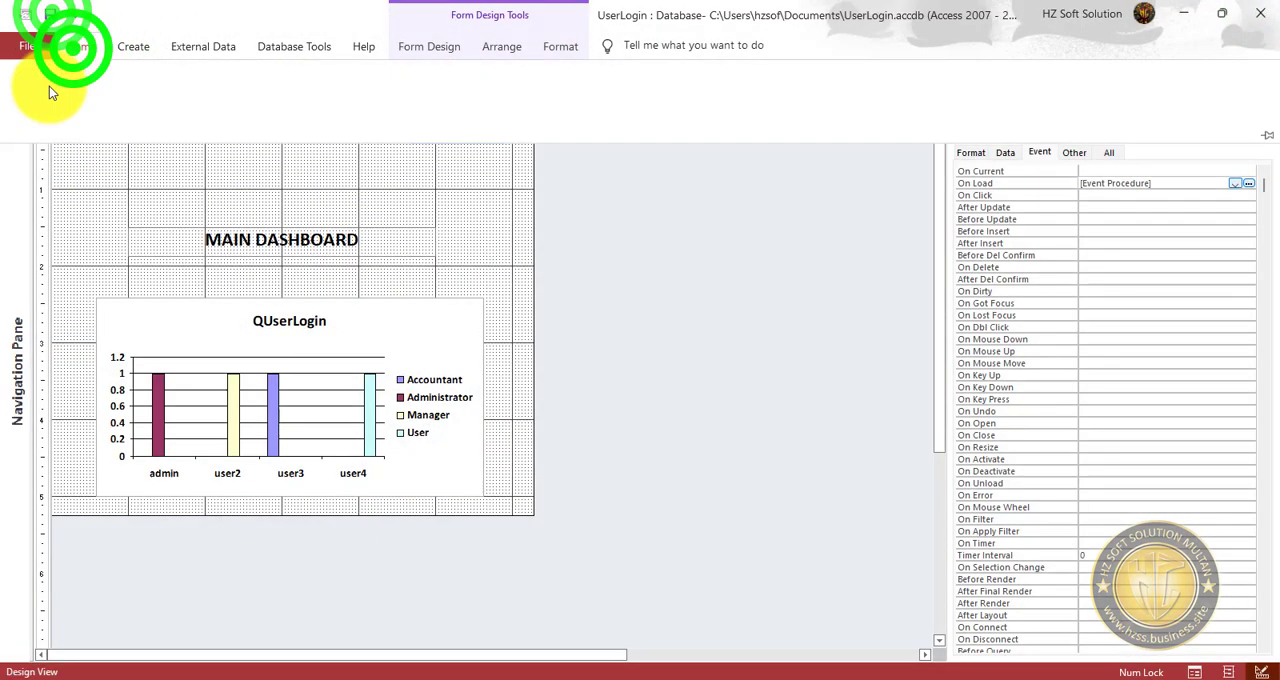
left_click(20, 84)
left_click(656, 401)
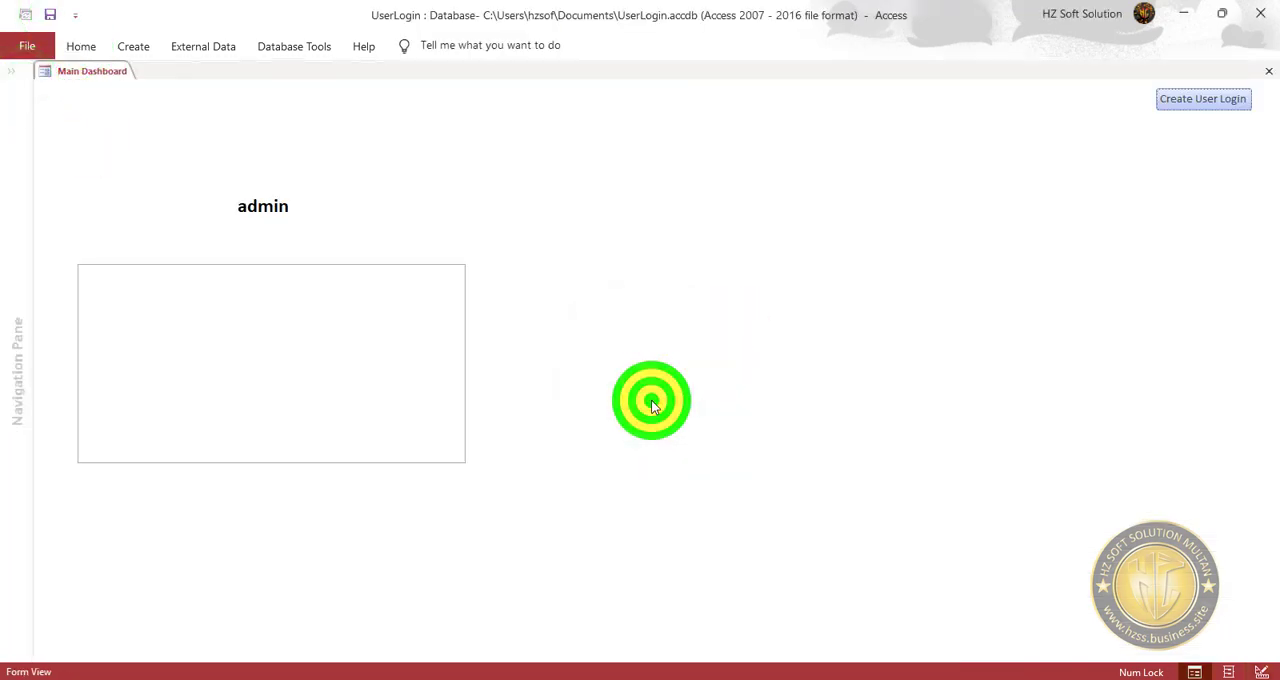
Return frmMainnav to design view and set the form's Pop Up property to Yes.
right_click(762, 117)
left_click(837, 171)
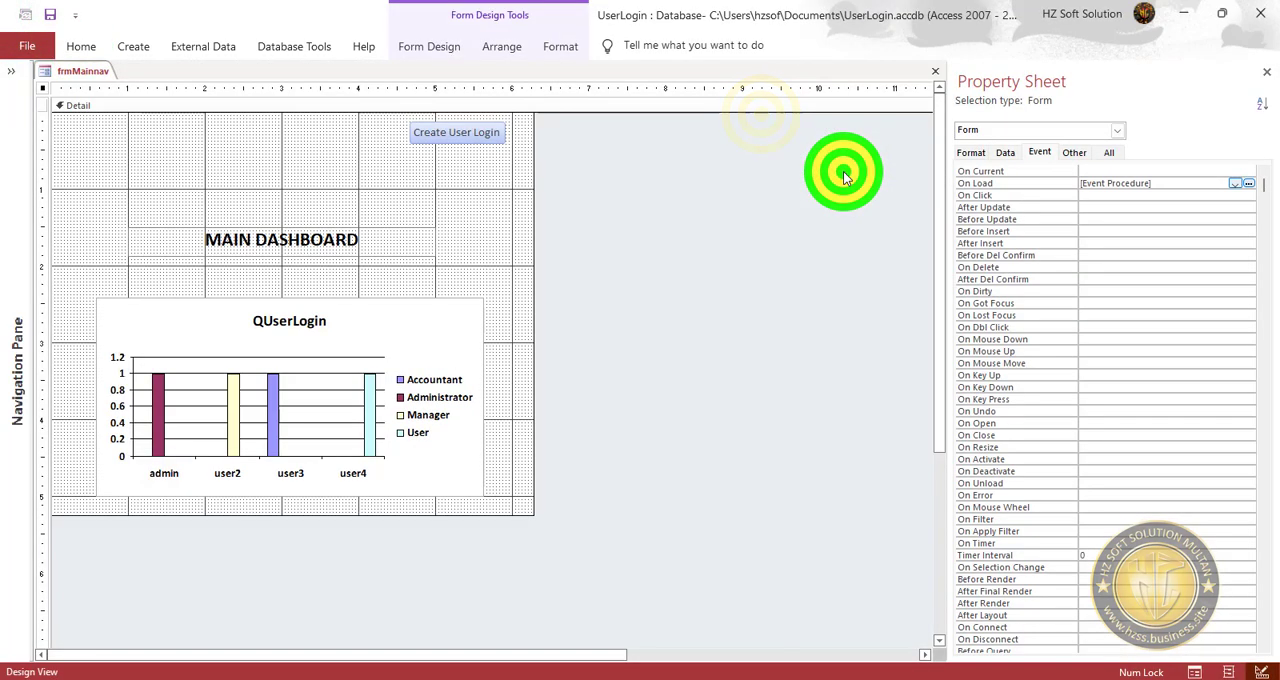
left_click(1124, 152)
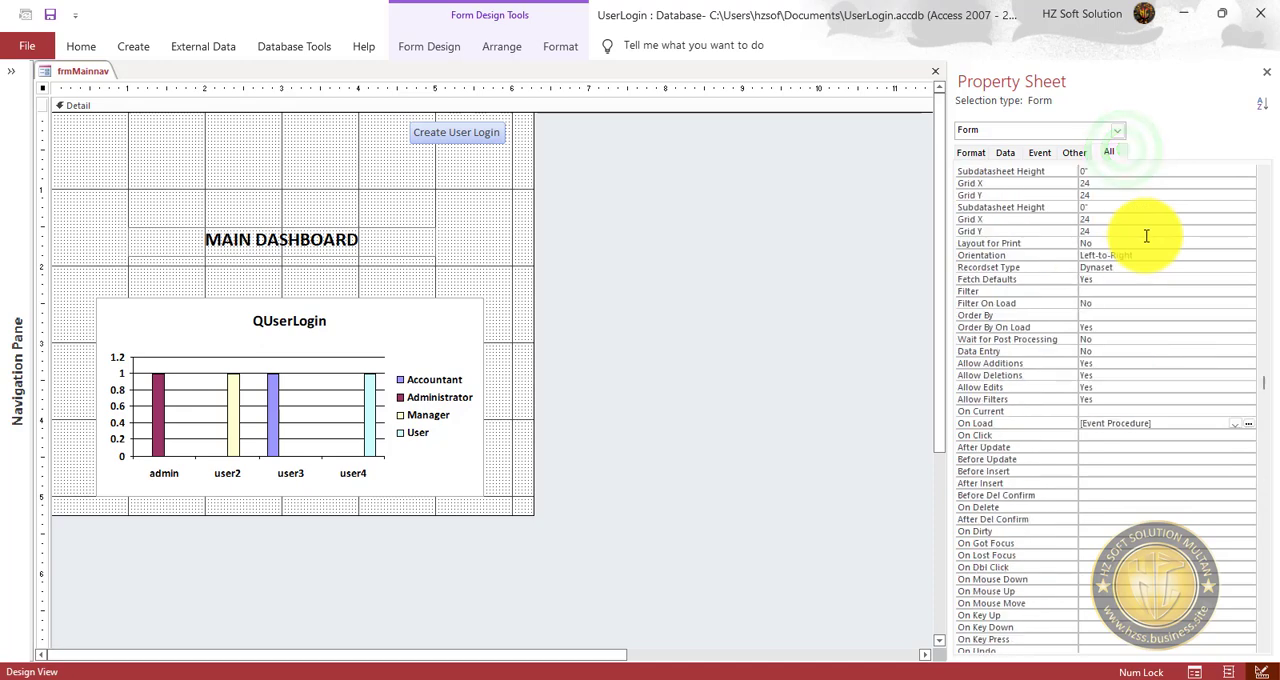
double_click(1109, 195)
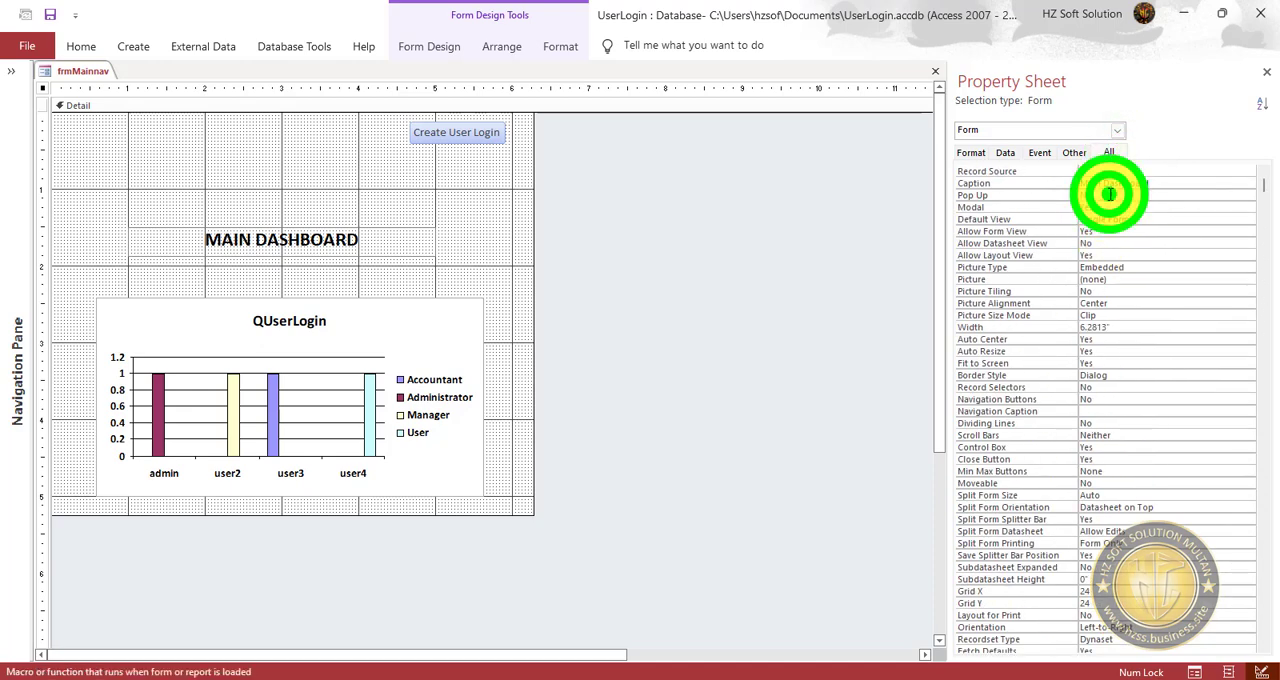
Save frmMainnav, preview it in form view past the welcome message, and return it to design view.
left_click(84, 46)
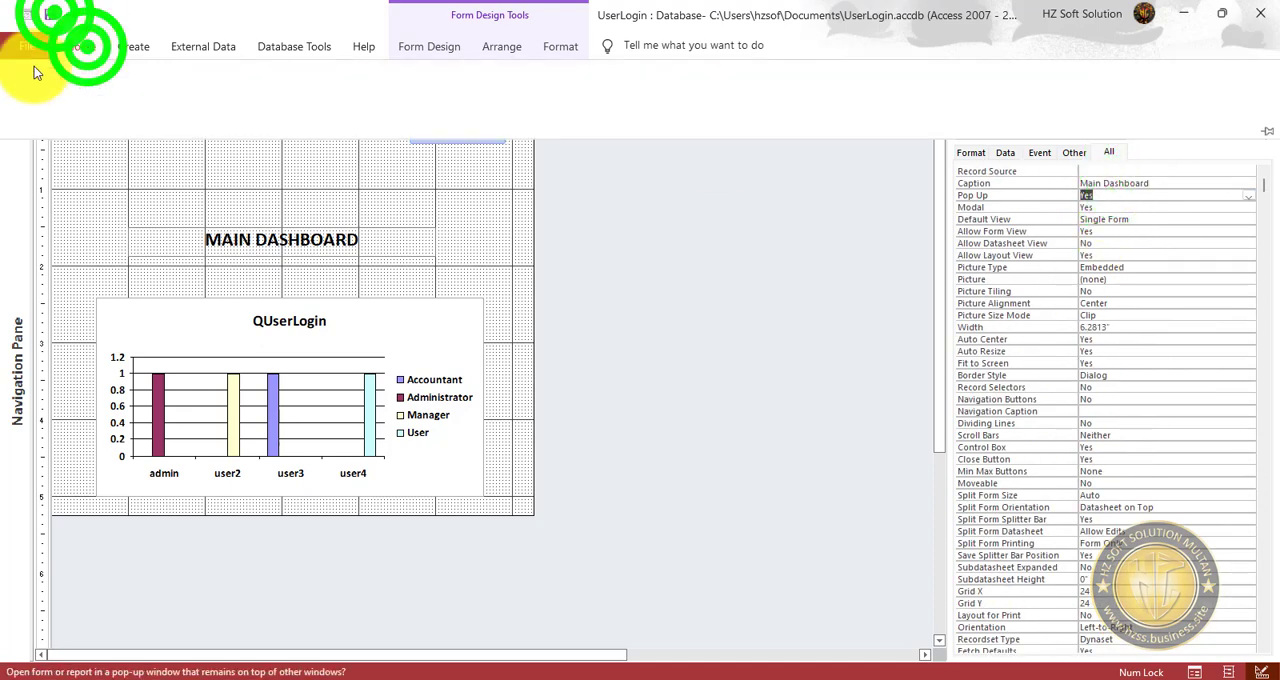
left_click(22, 70)
left_click(641, 402)
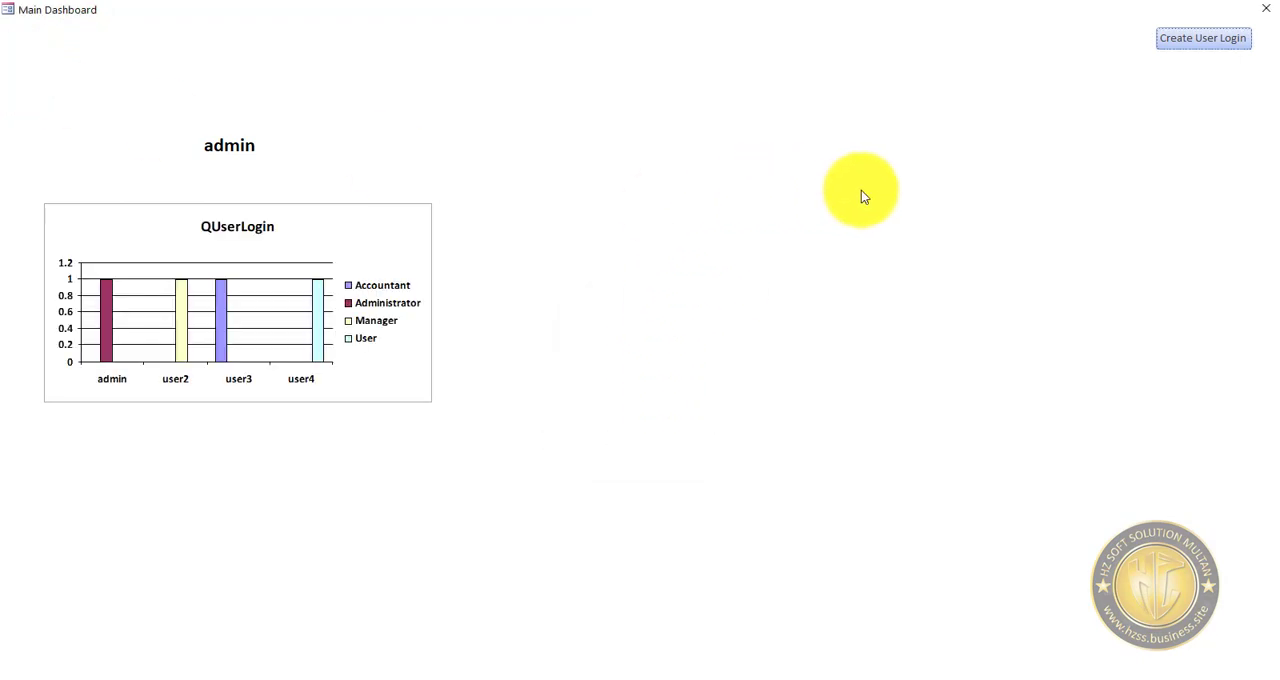
right_click(722, 150)
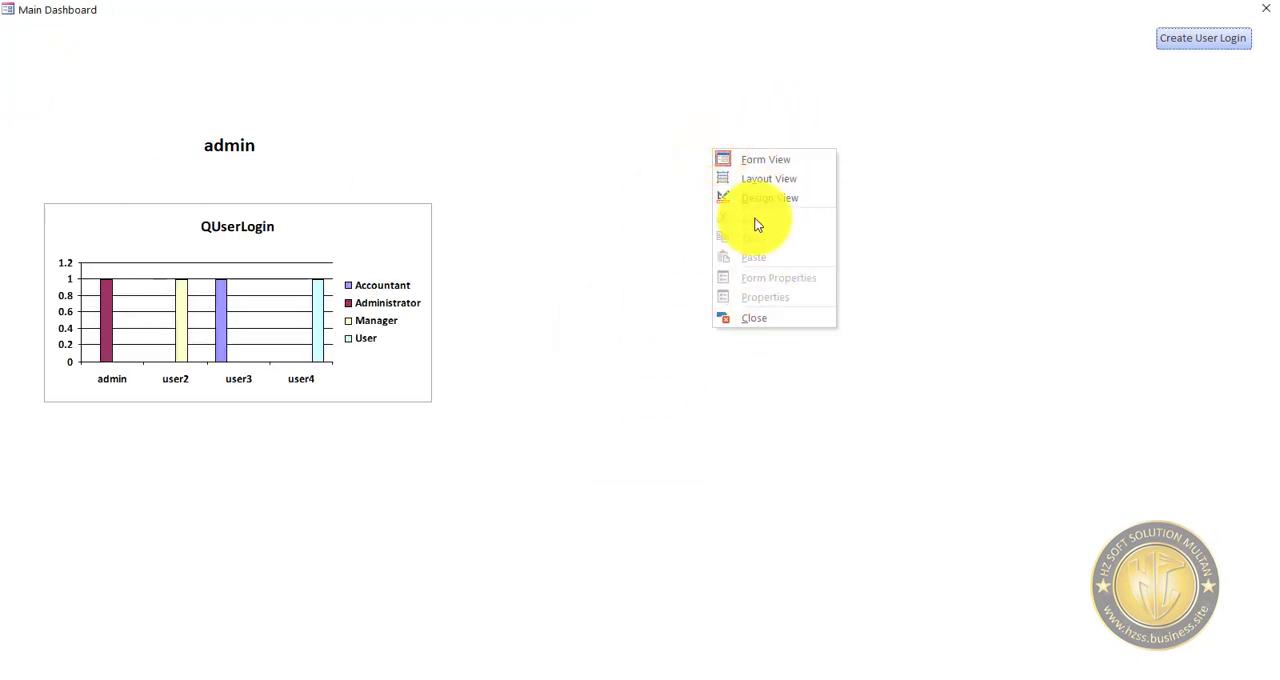
left_click(770, 200)
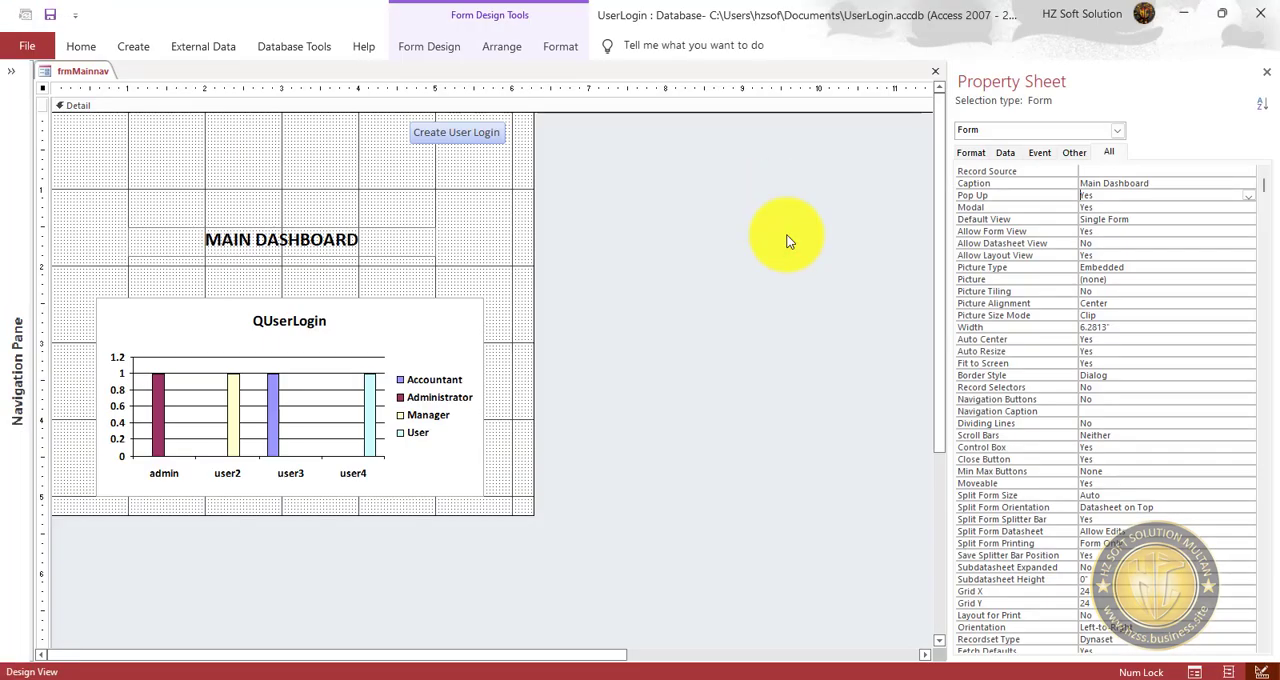
Expand the list of database objects and create a new table in design view.
left_click(11, 71)
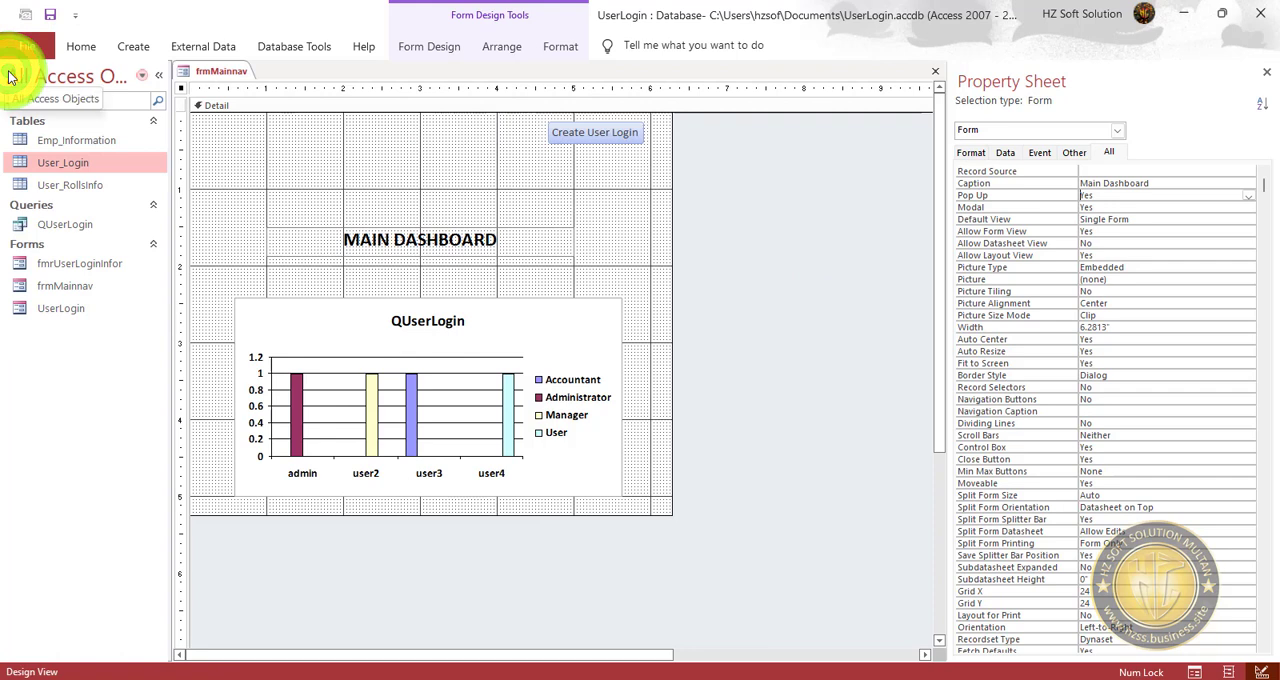
left_click(277, 160)
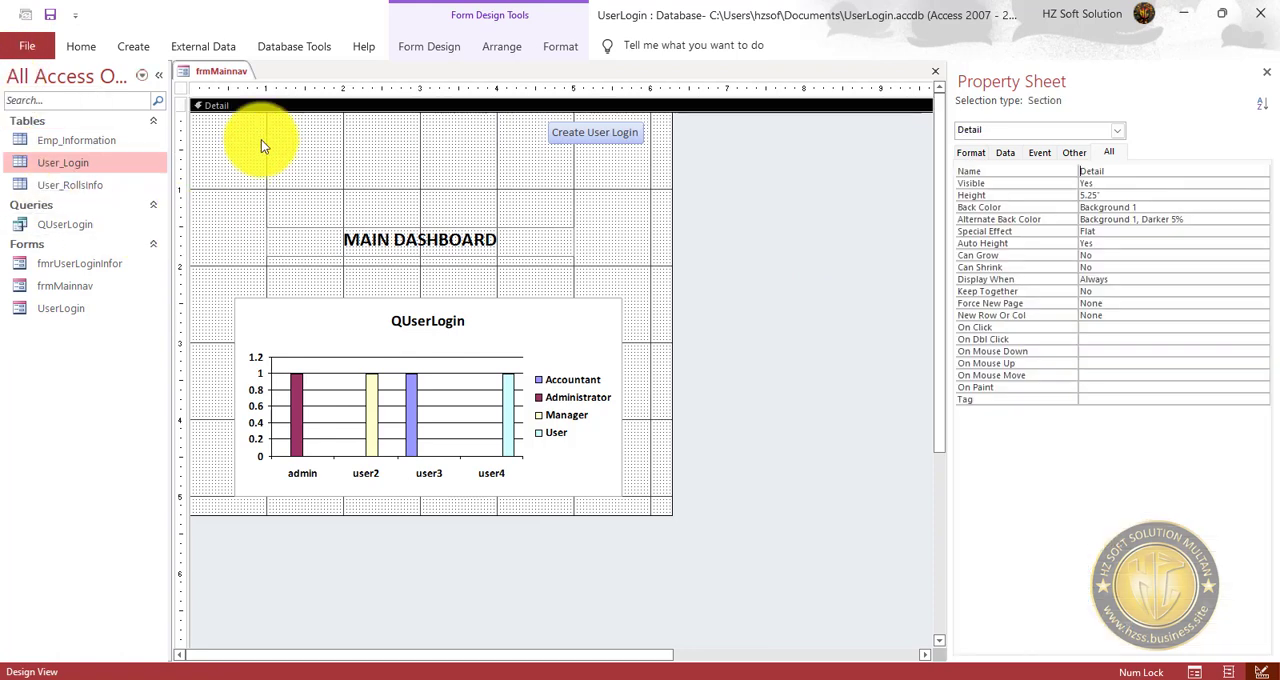
left_click(135, 47)
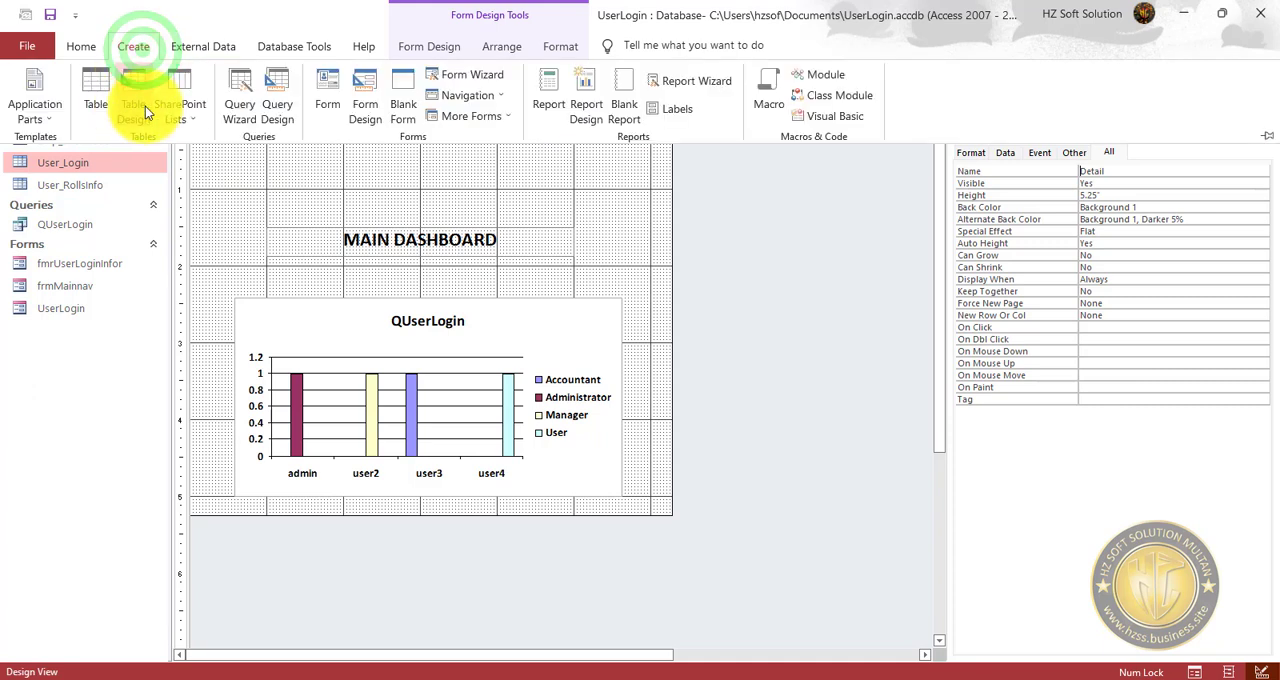
left_click(137, 84)
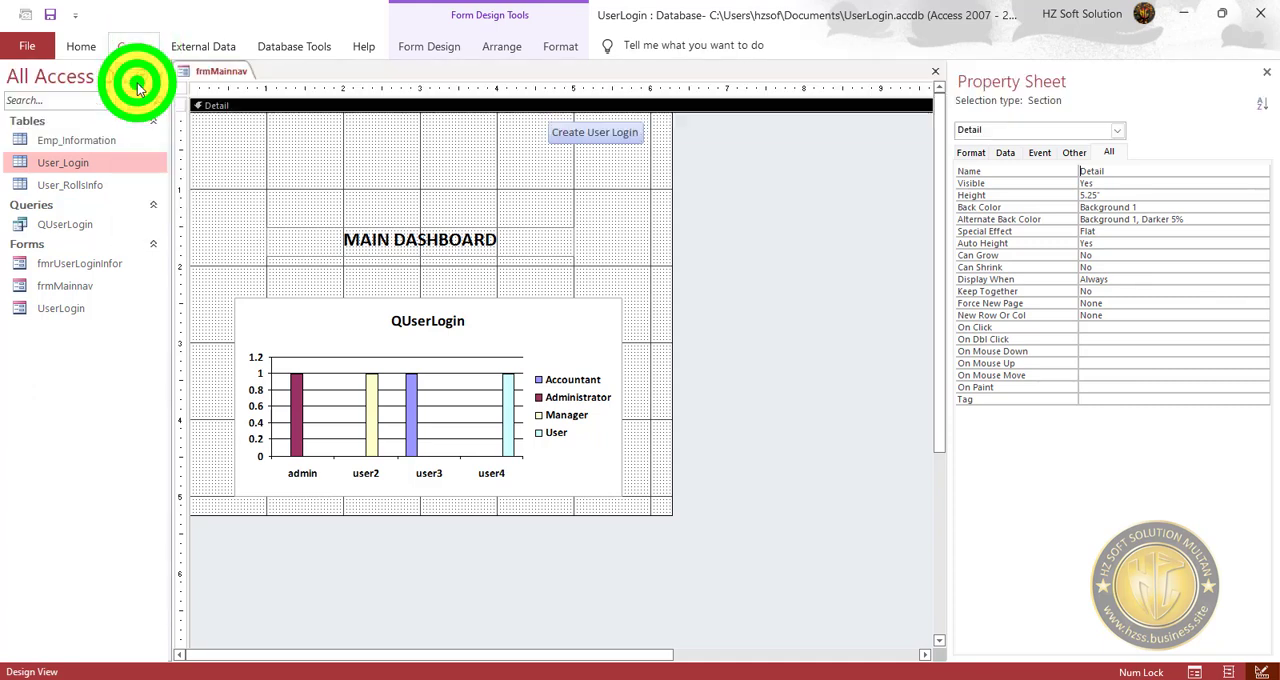
Add a first field named compID with the AutoNumber data type to the new table.
left_click(251, 102)
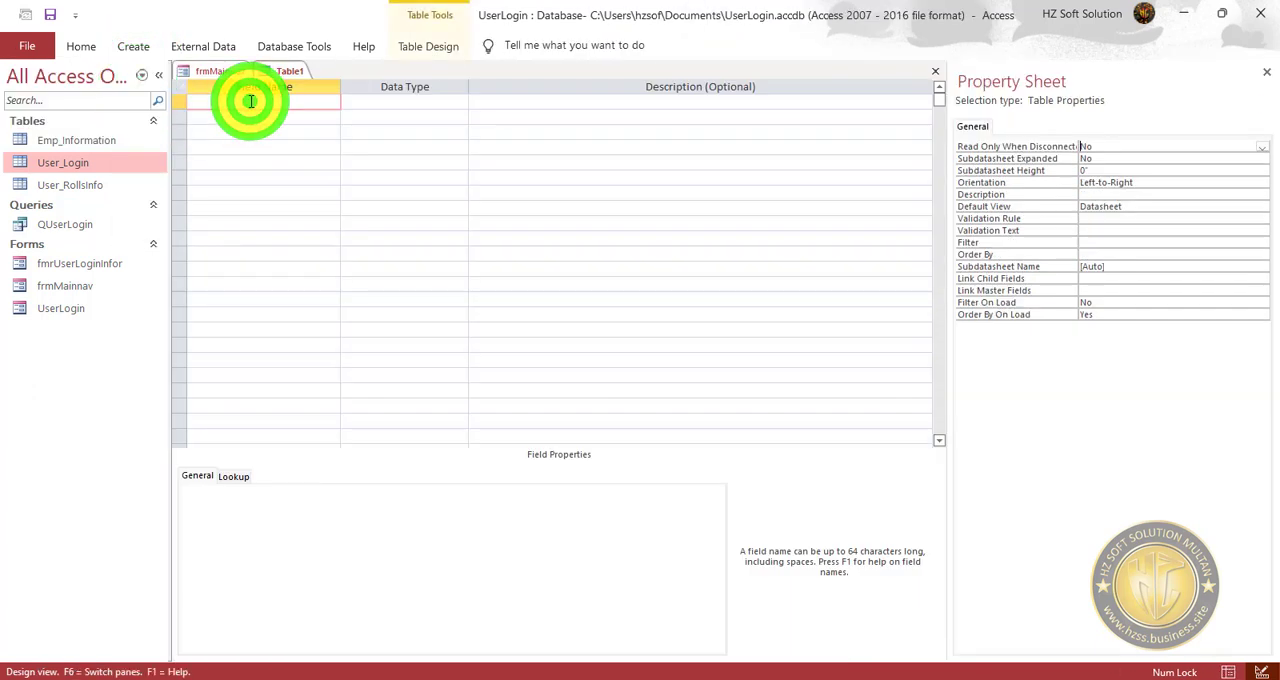
type("compID")
key("Tab")
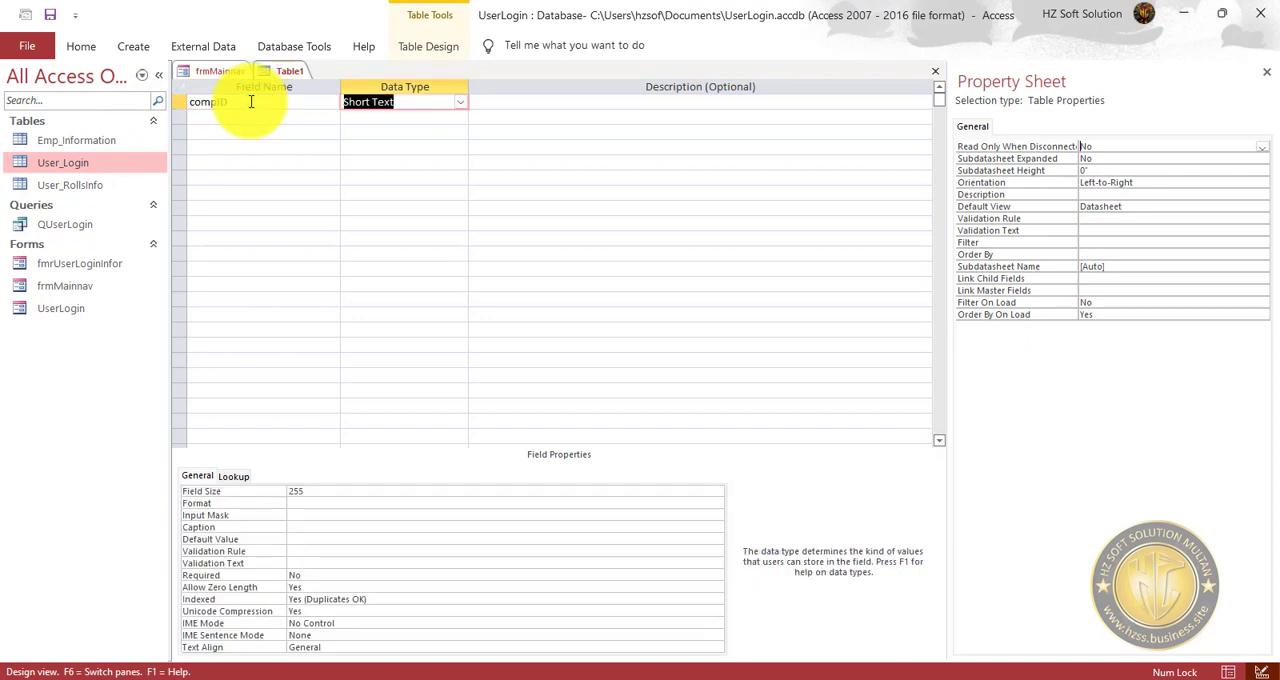
type("a")
key("Tab")
key("Tab")
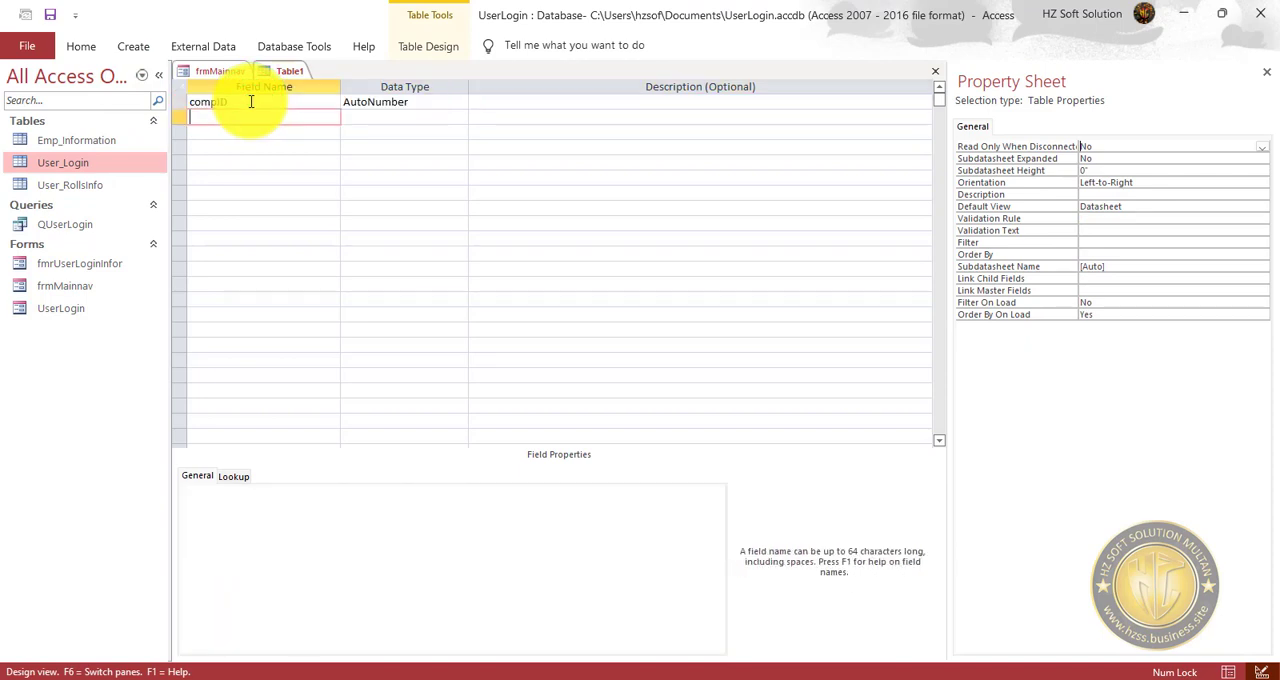
Add a second field named CompanyTitle with the Short Text data type.
type("Comap")
type("n")
key("BackSpace")
key("BackSpace")
key("BackSpace")
type("panyTitel")
key("Tab")
key("shift+Tab")
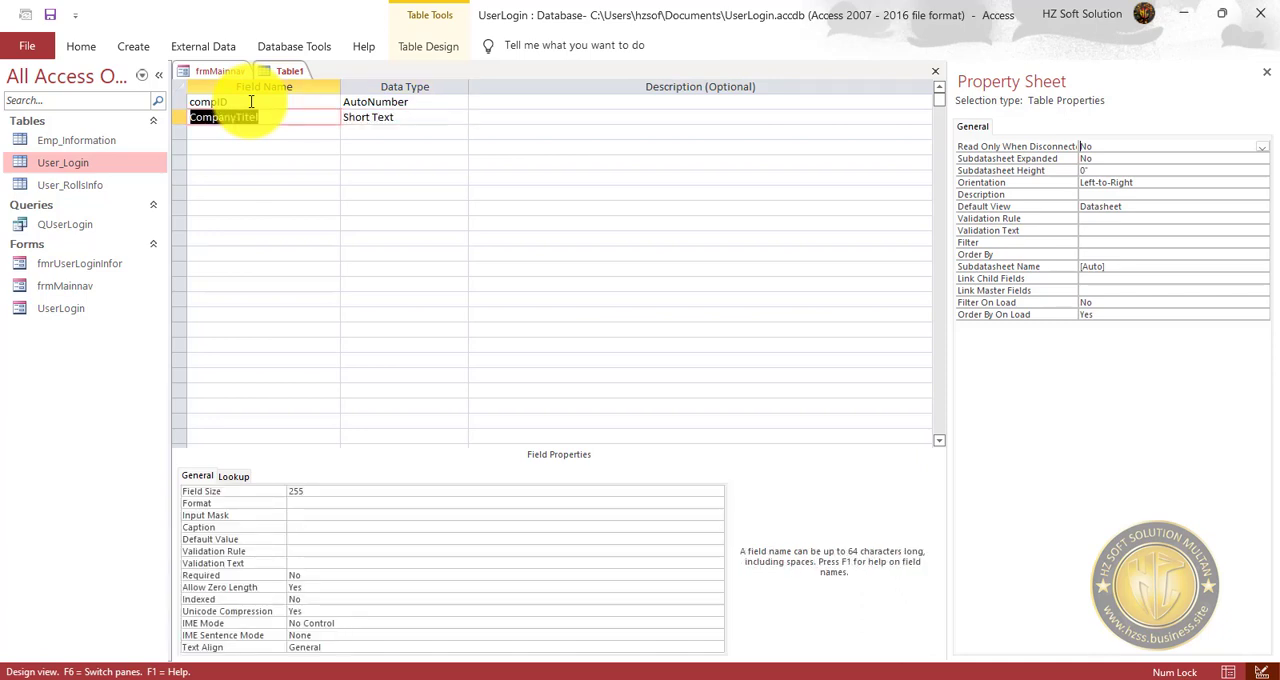
key("F2")
key("BackSpace")
type("le")
key("Tab")
Add a third field named Address with the Short Text data type.
key("Tab")
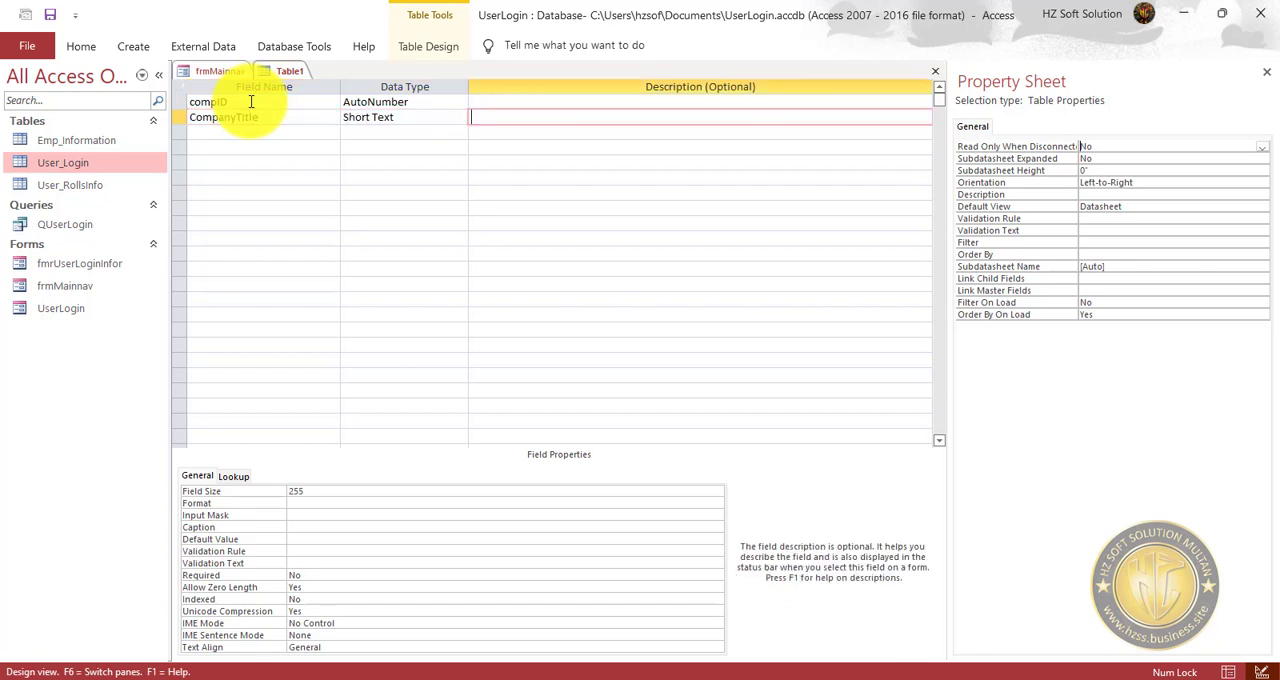
key("Tab")
type("addr")
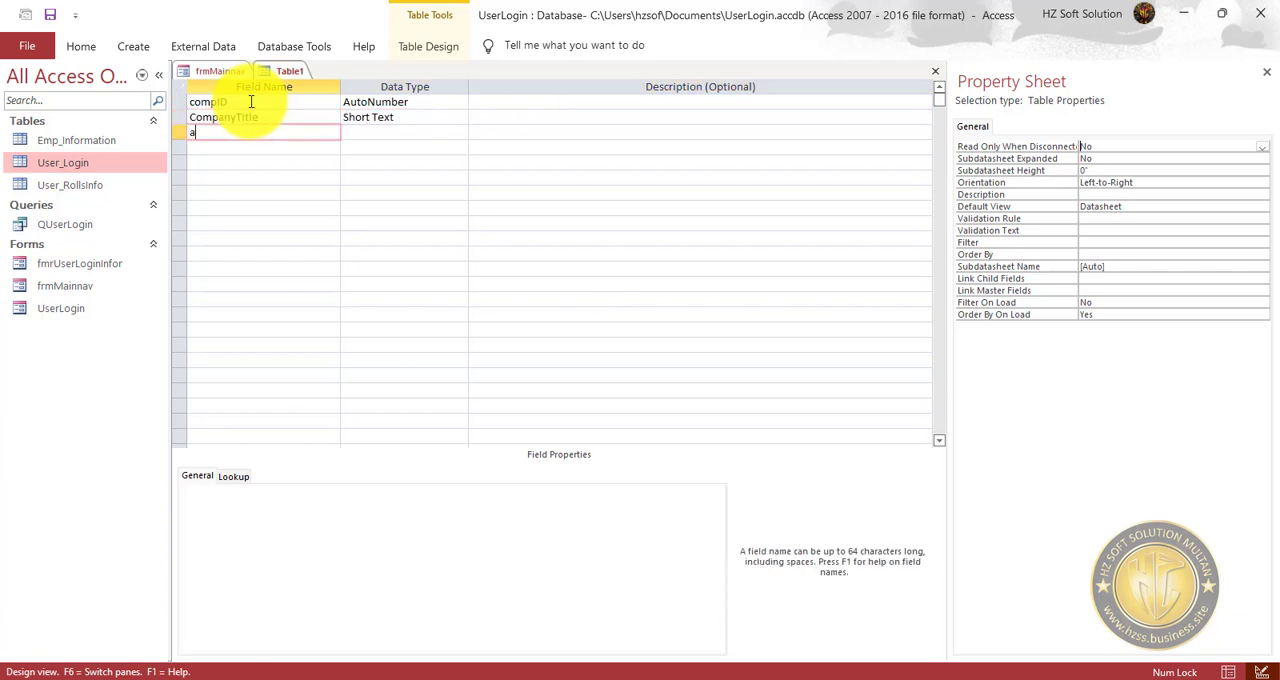
key("BackSpace")
key("BackSpace")
key("BackSpace")
key("BackSpace")
type("Address")
key("Tab")
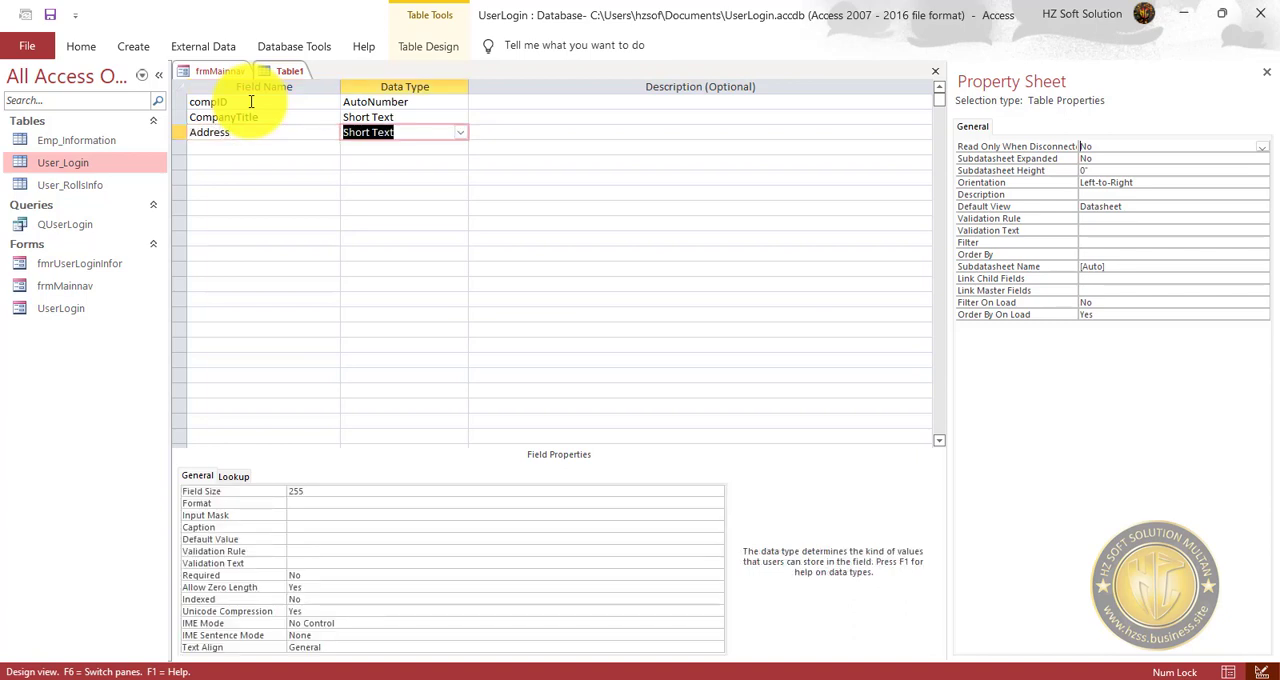
key("Tab")
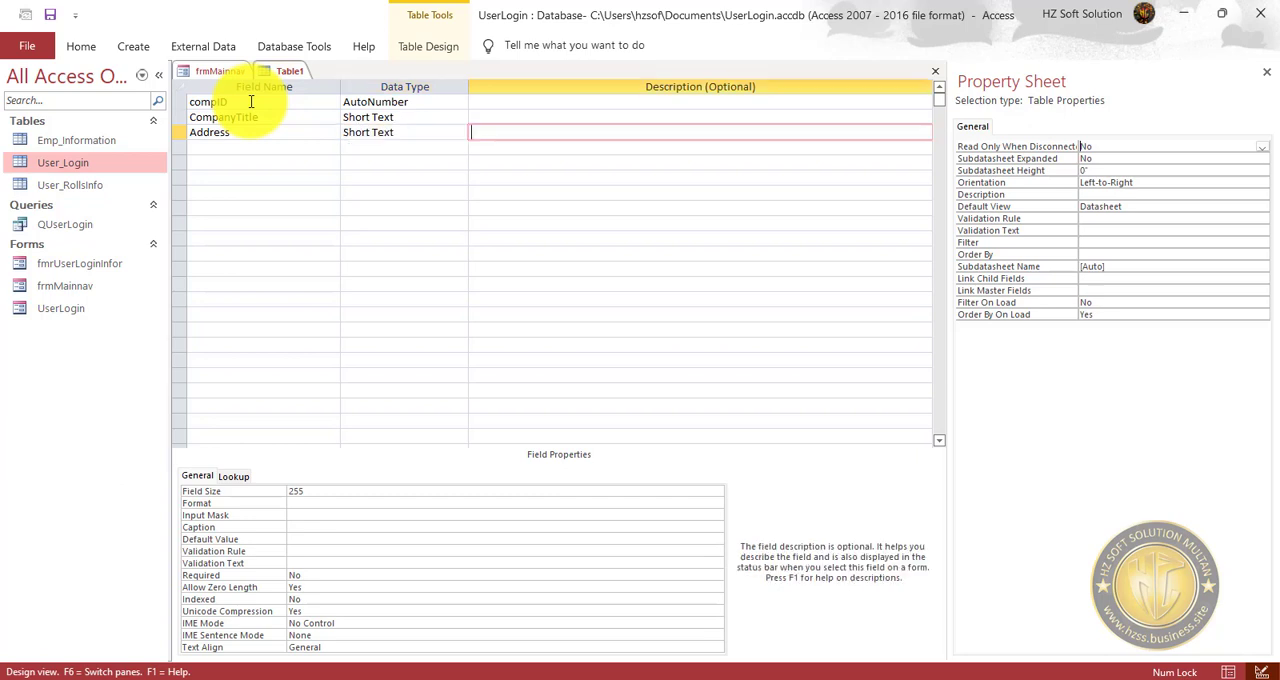
key("Tab")
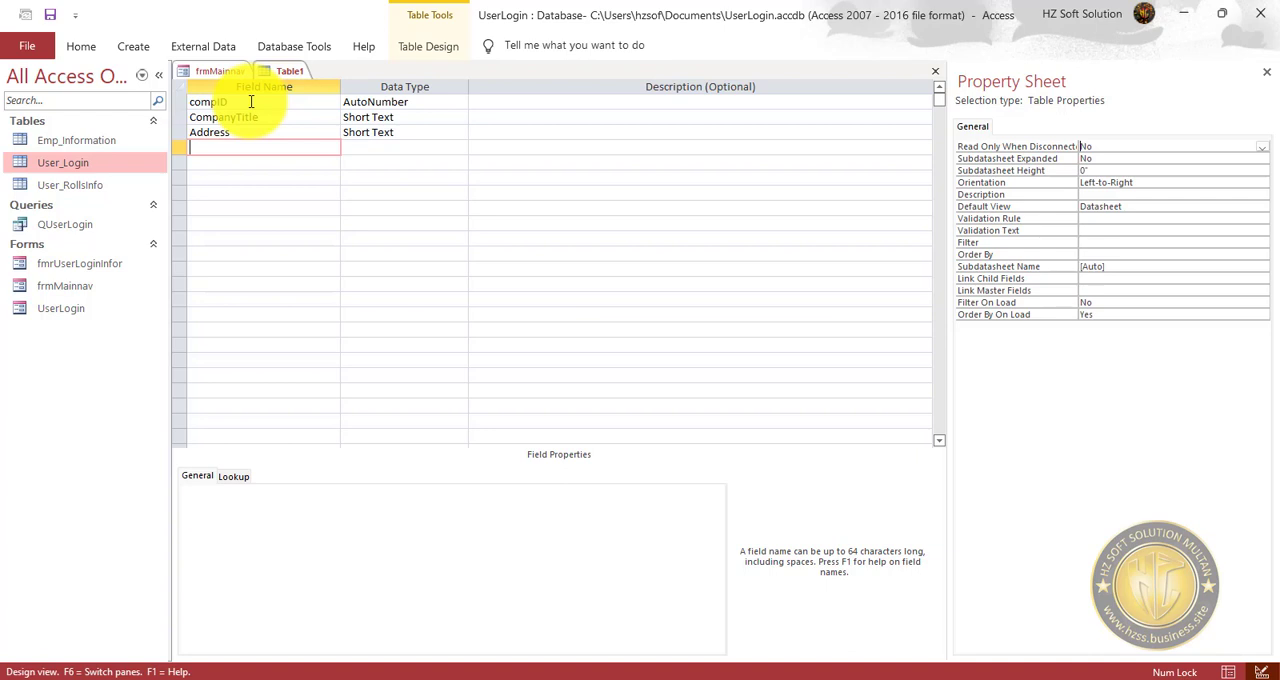
Save the table as Gen_CompanyInfo and agree to have a primary key created.
left_click(50, 14)
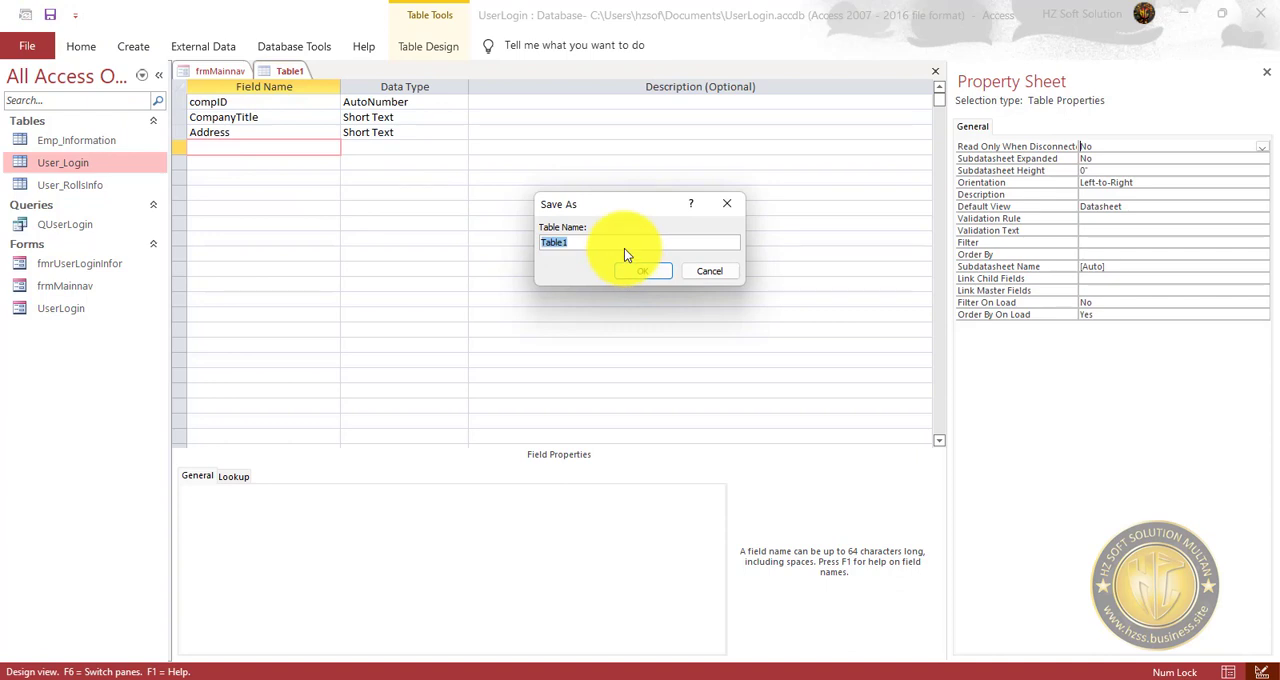
type("Gen_CompanyInfo")
key("Return")
left_click(587, 405)
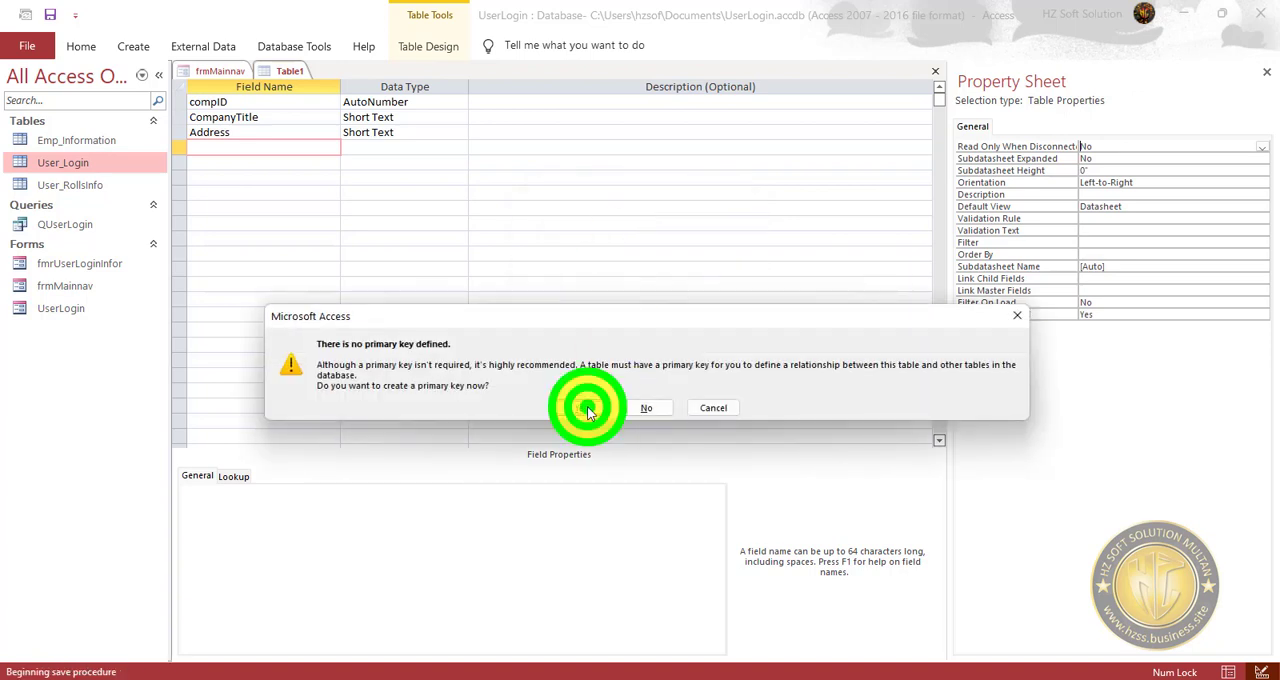
Add a fourth field named Logo with the Attachment data type to Gen_CompanyInfo.
left_click(226, 147)
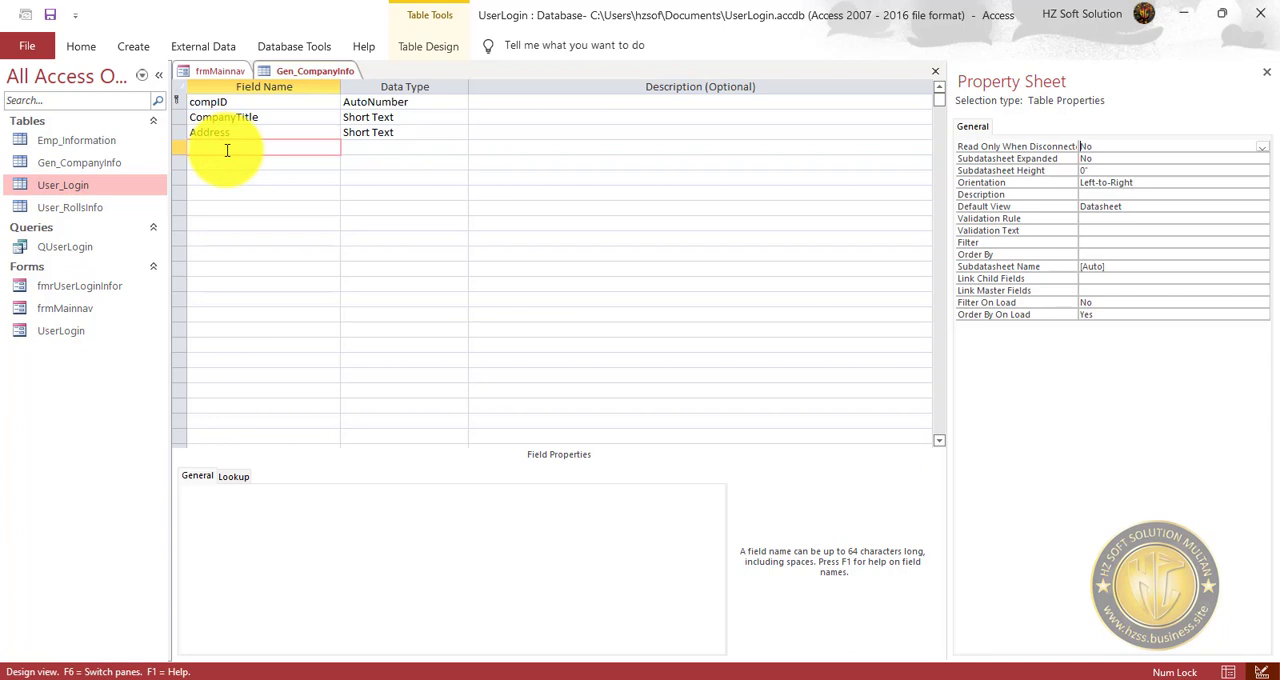
type("Logo")
key("Tab")
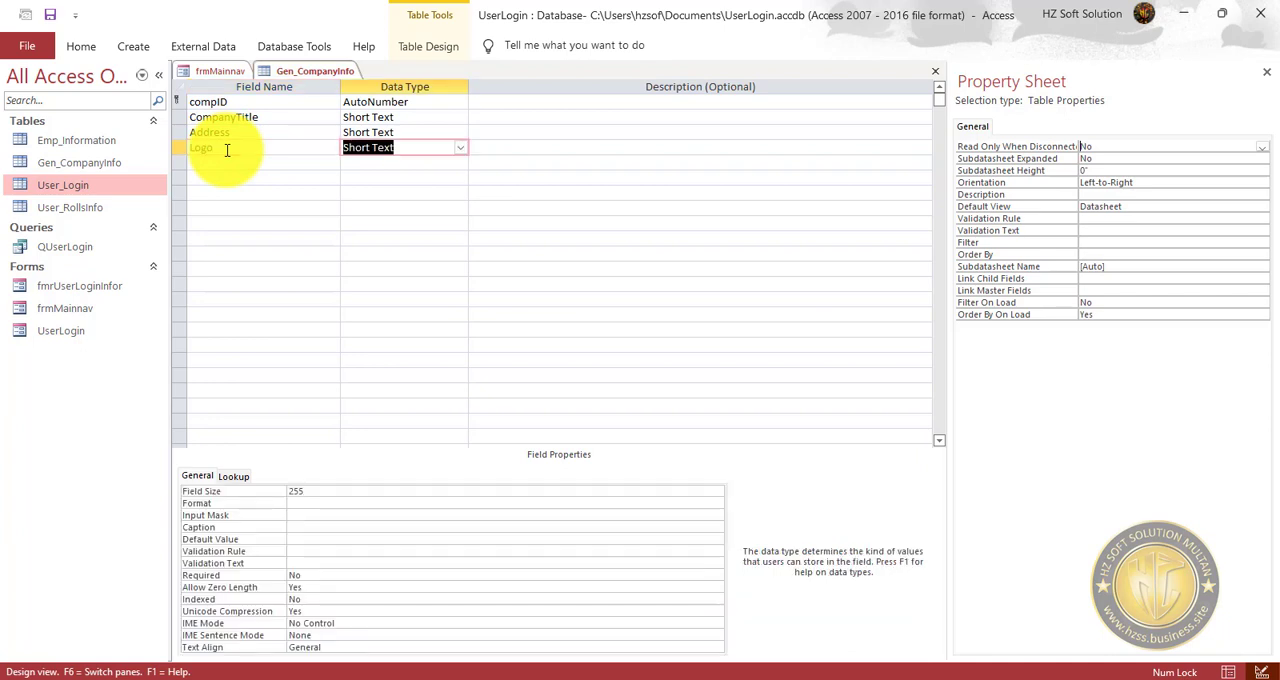
type("attachment")
Change the Logo field's data type to Short Text.
double_click(420, 147)
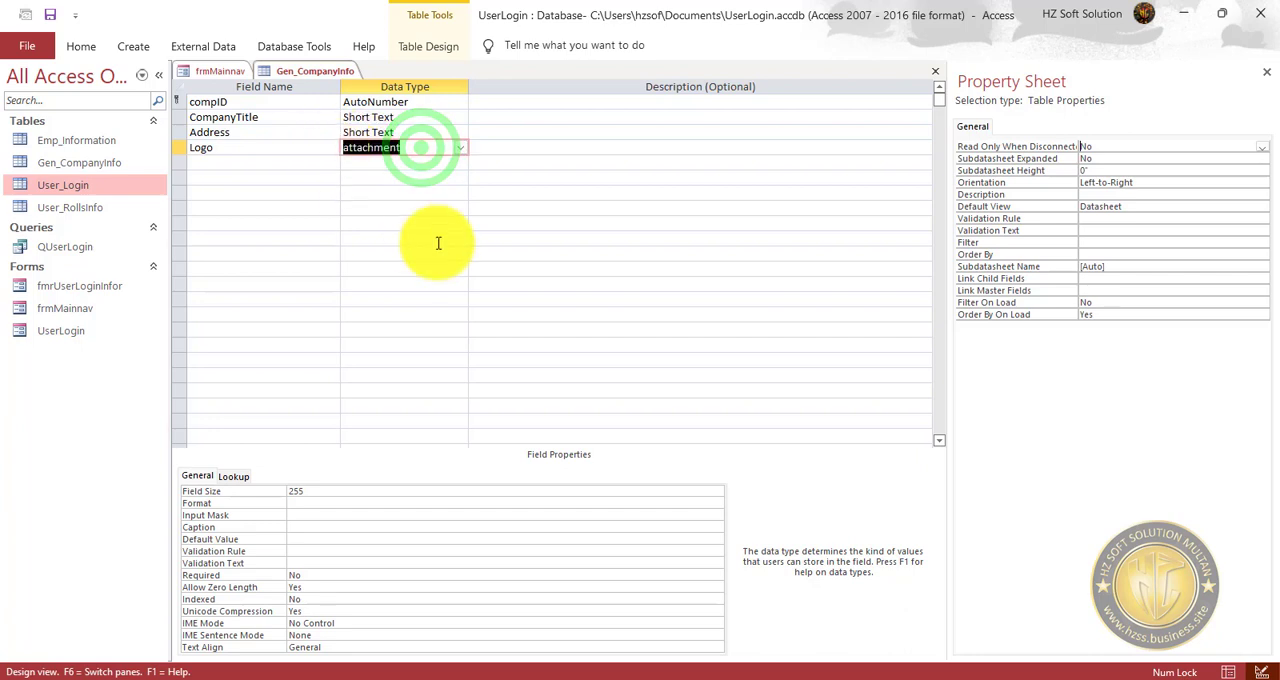
key("BackSpace")
type("P")
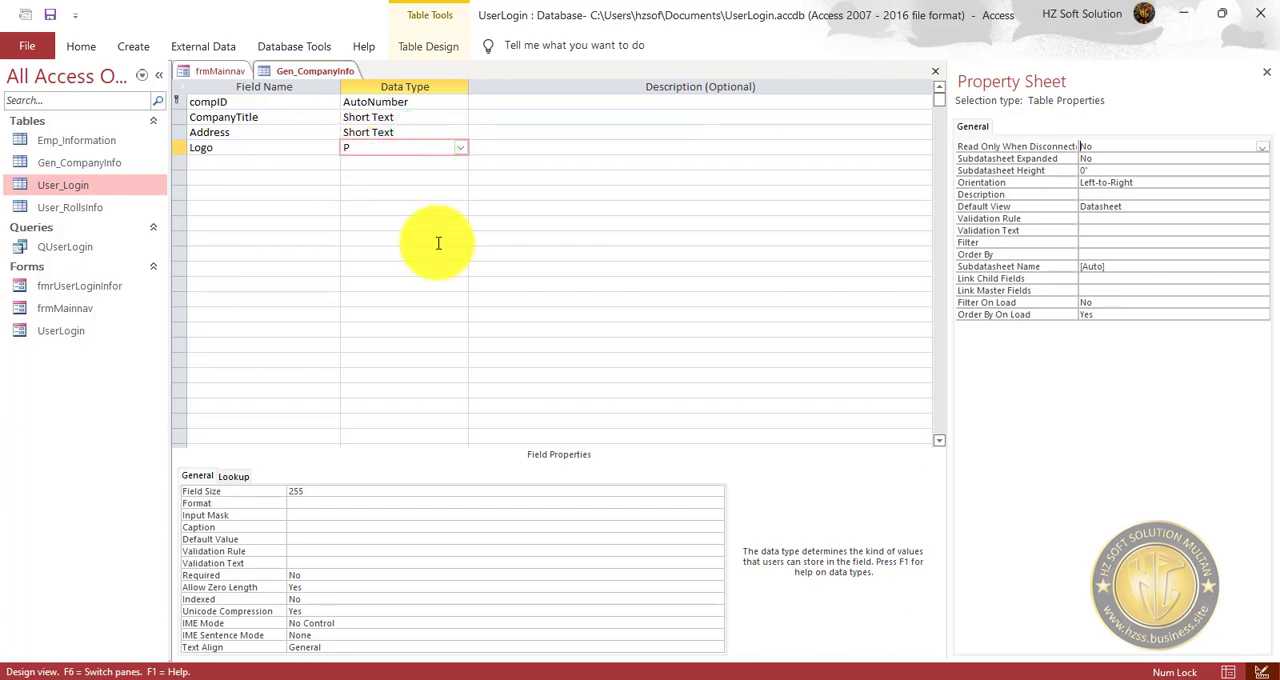
key("Return")
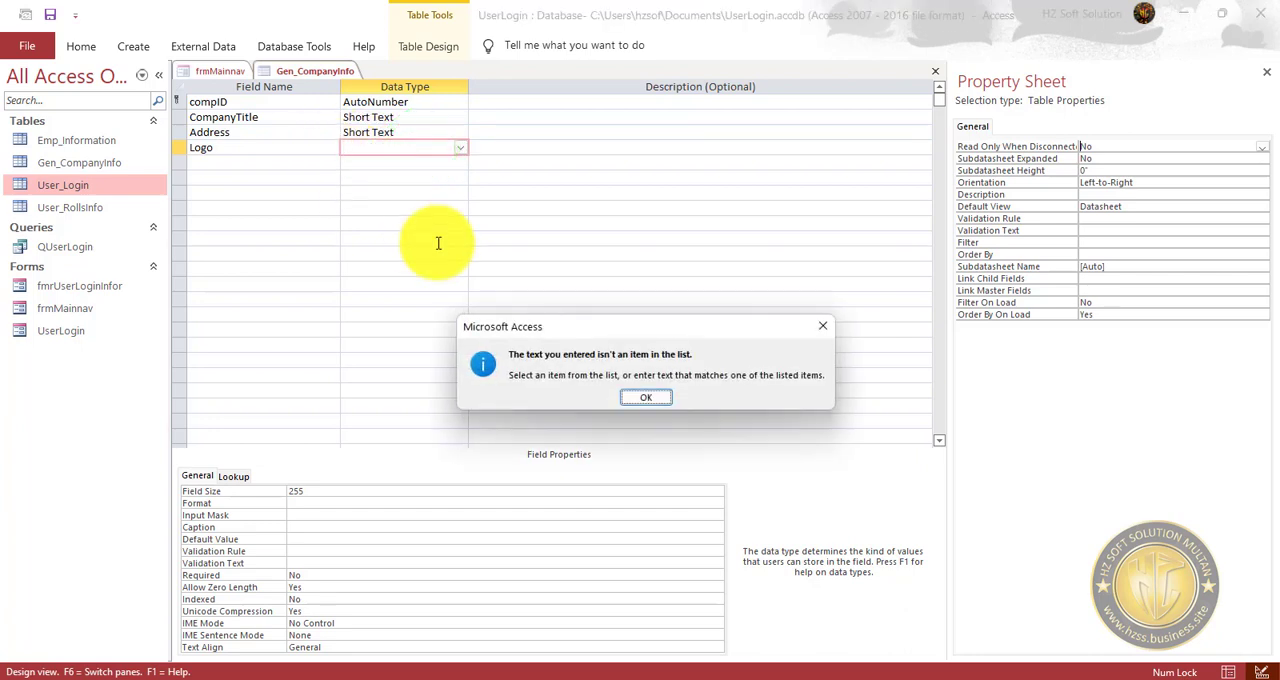
key("Return")
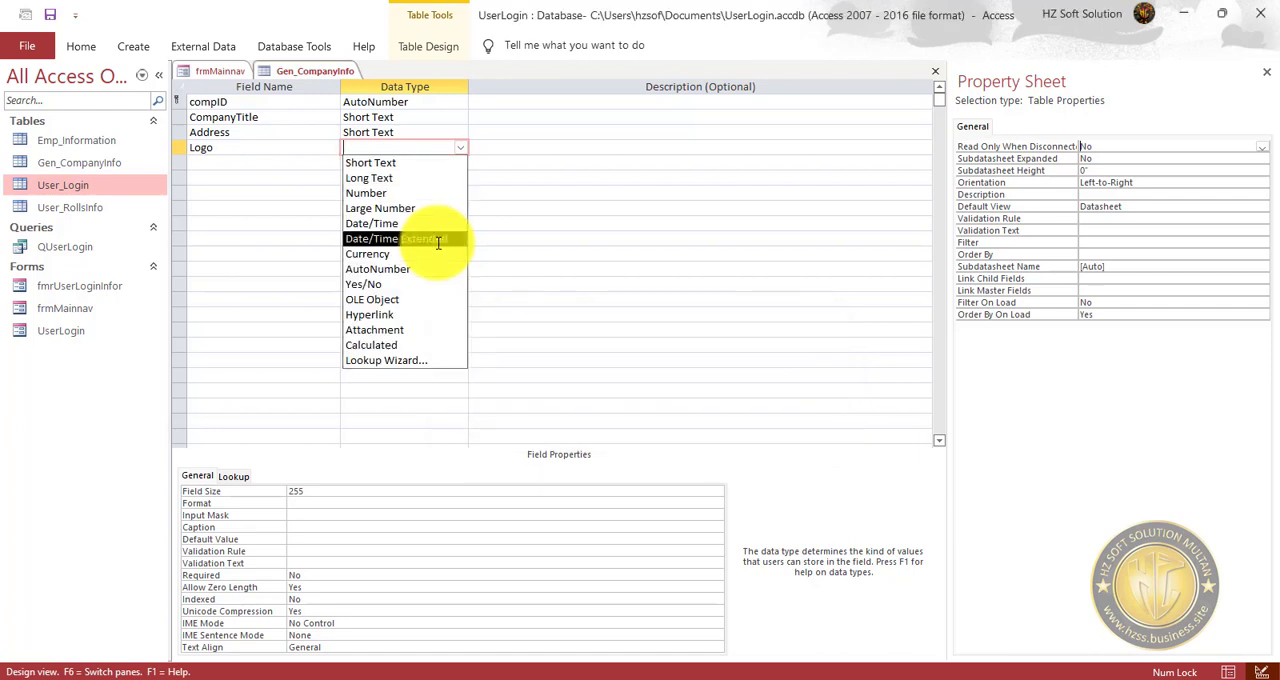
left_click(409, 162)
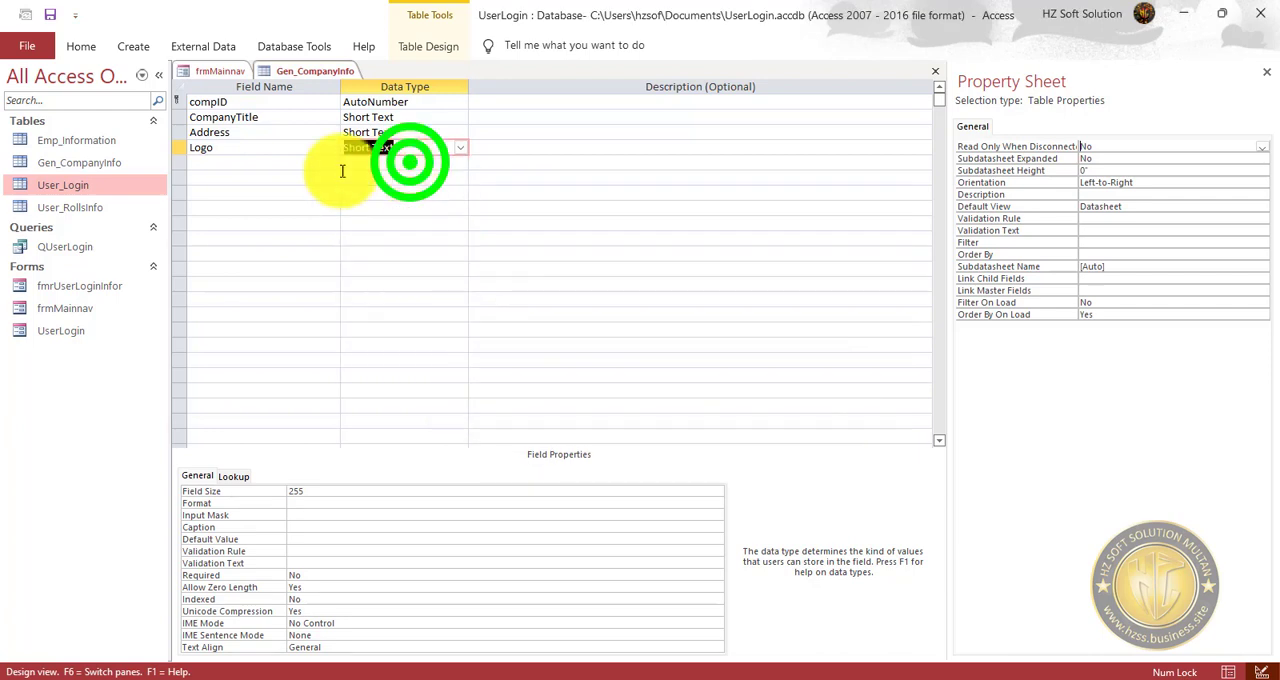
Rename the Logo field as PictureLocation, keep it as Short Text, and save the table.
left_click_drag(267, 145, 160, 143)
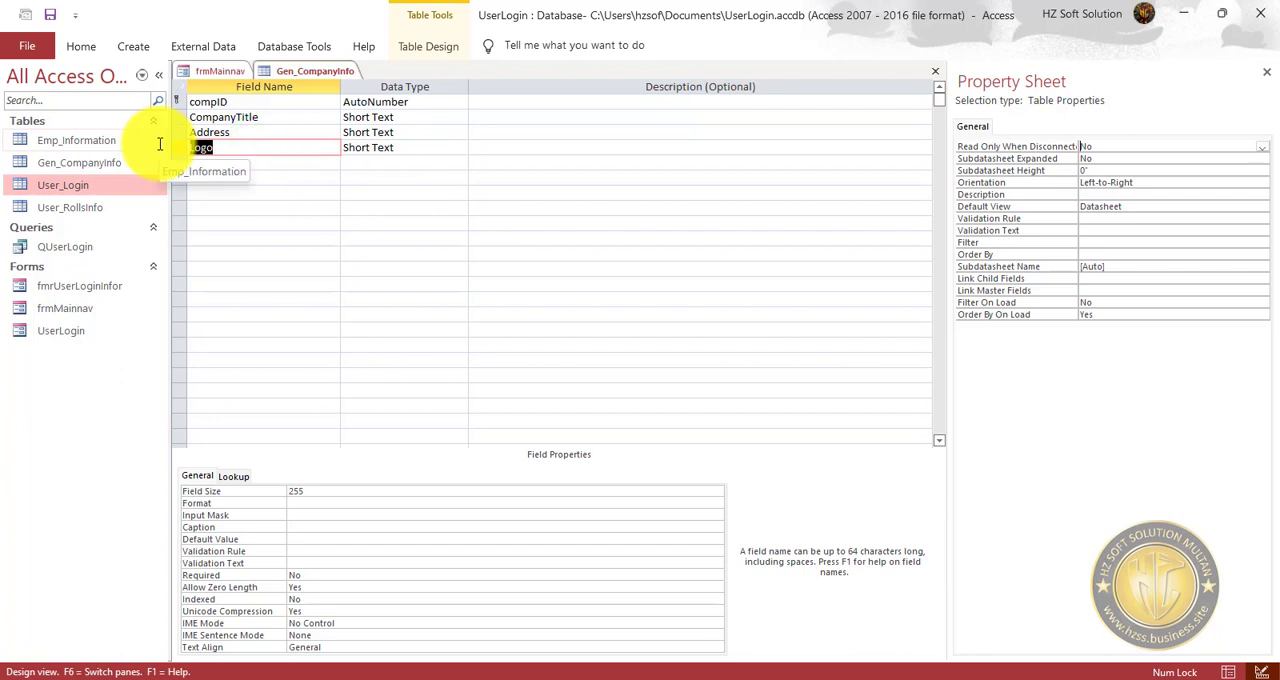
type("P")
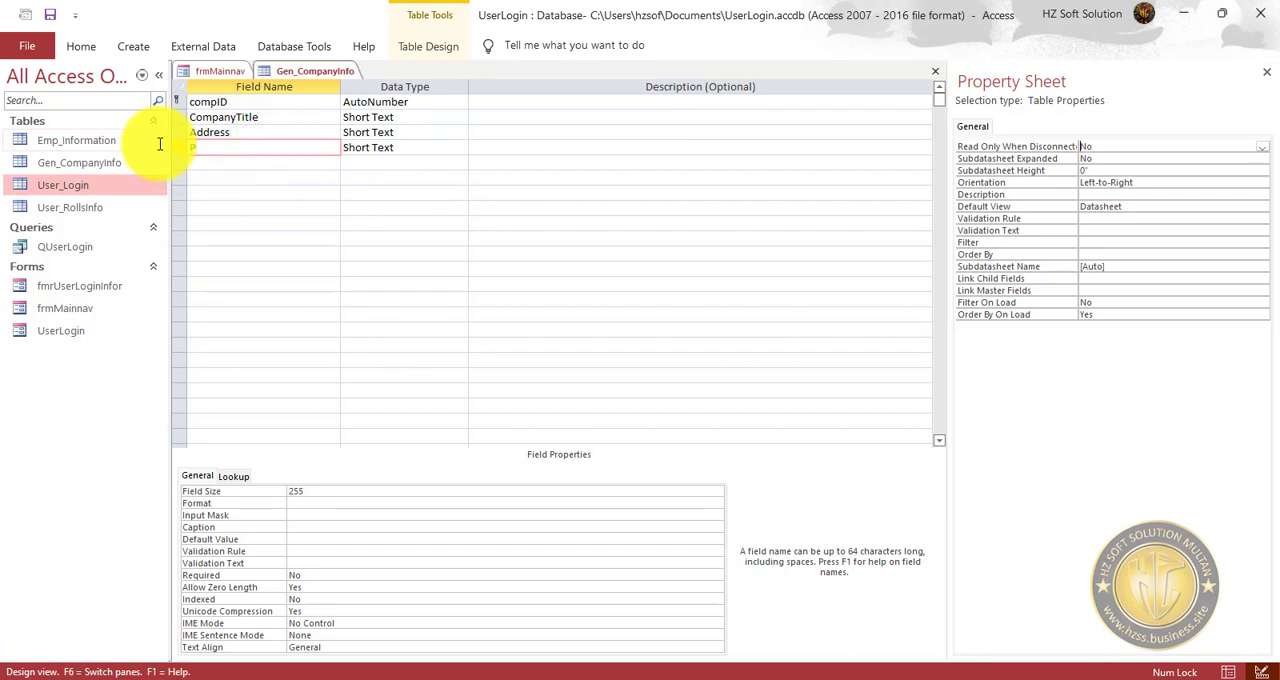
type("ictureLocation")
key("Tab")
left_click(48, 14)
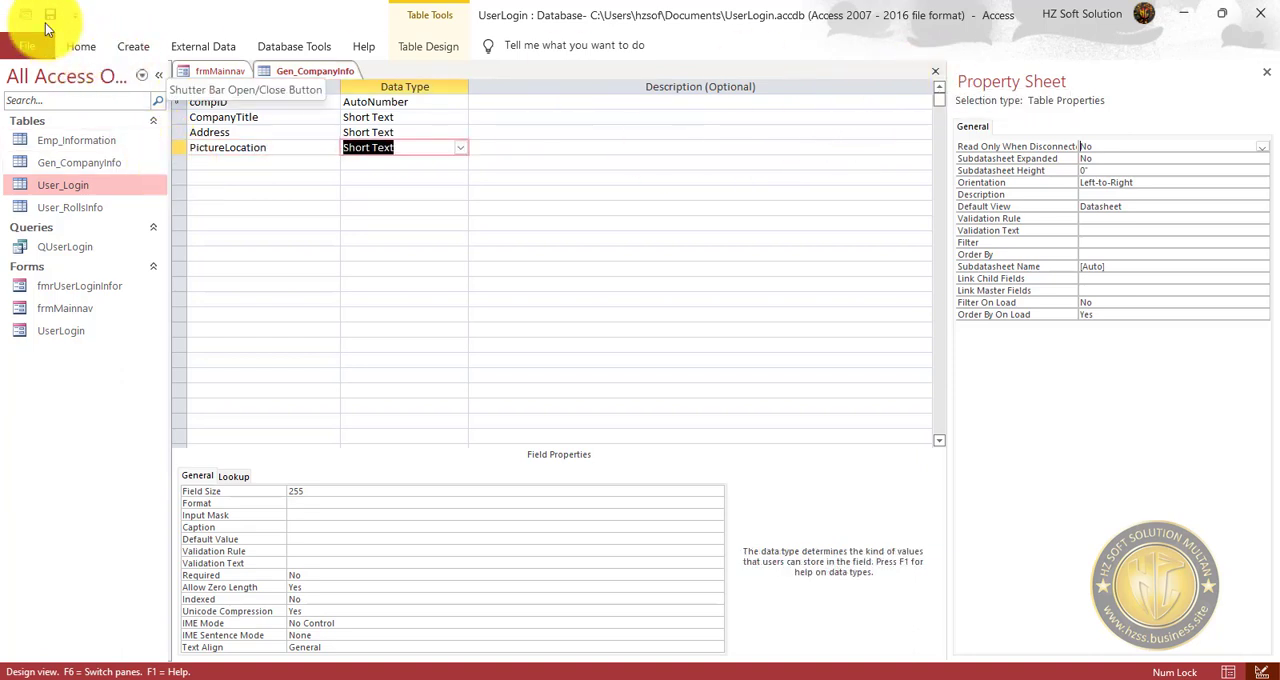
Switch Gen_CompanyInfo to datasheet view and widen the CompanyTitle column to about three times its width.
left_click(80, 42)
left_click(30, 80)
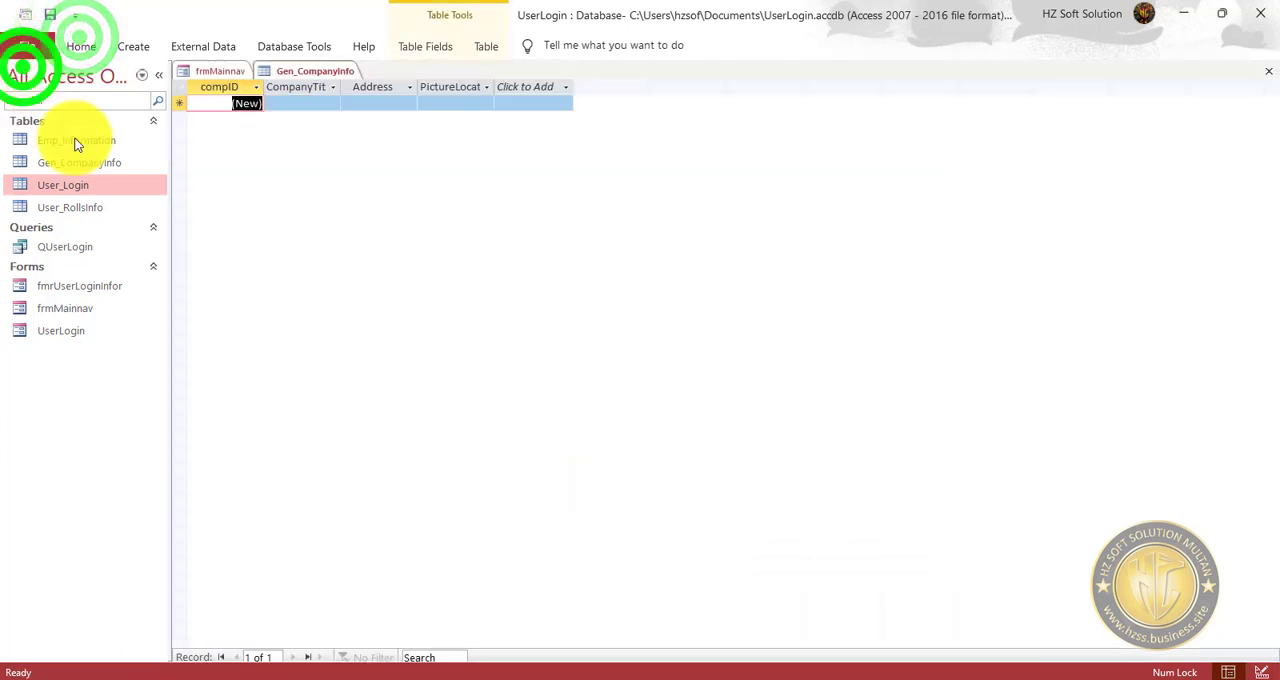
left_click_drag(343, 82, 486, 88)
Enter Info Tech Soft Solution as the CompanyTitle of the first Gen_CompanyInfo record.
left_click(347, 104)
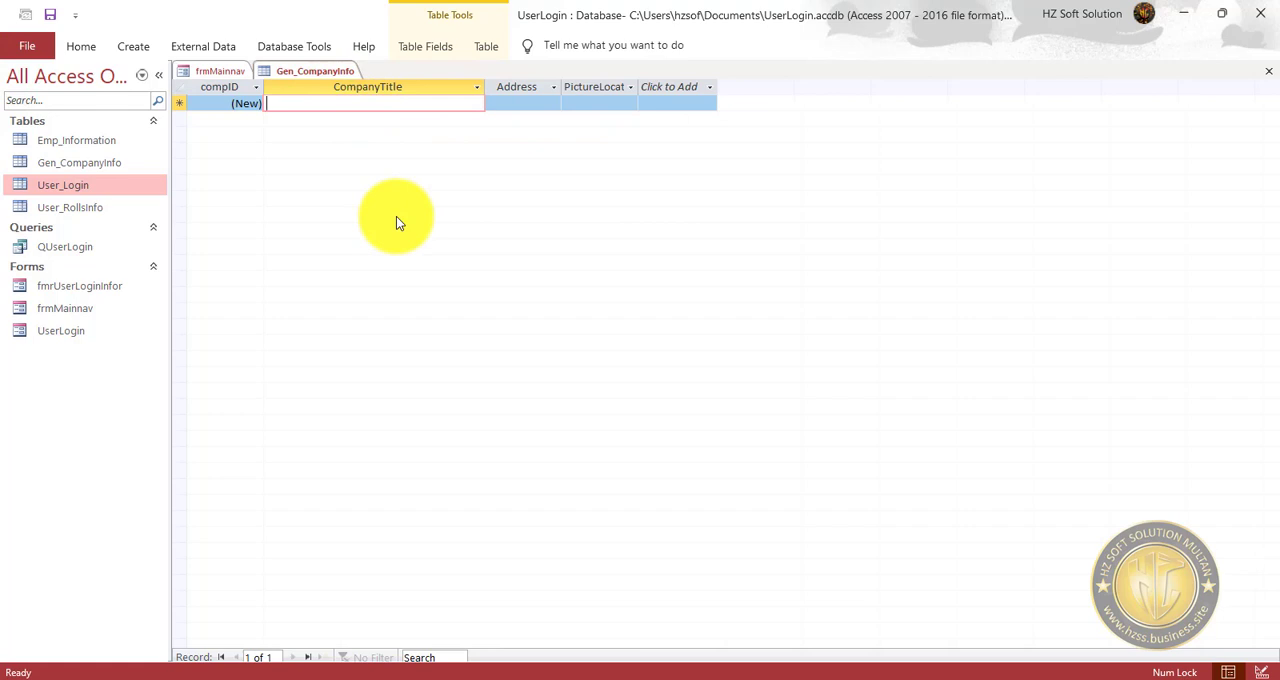
type("Info Tech So")
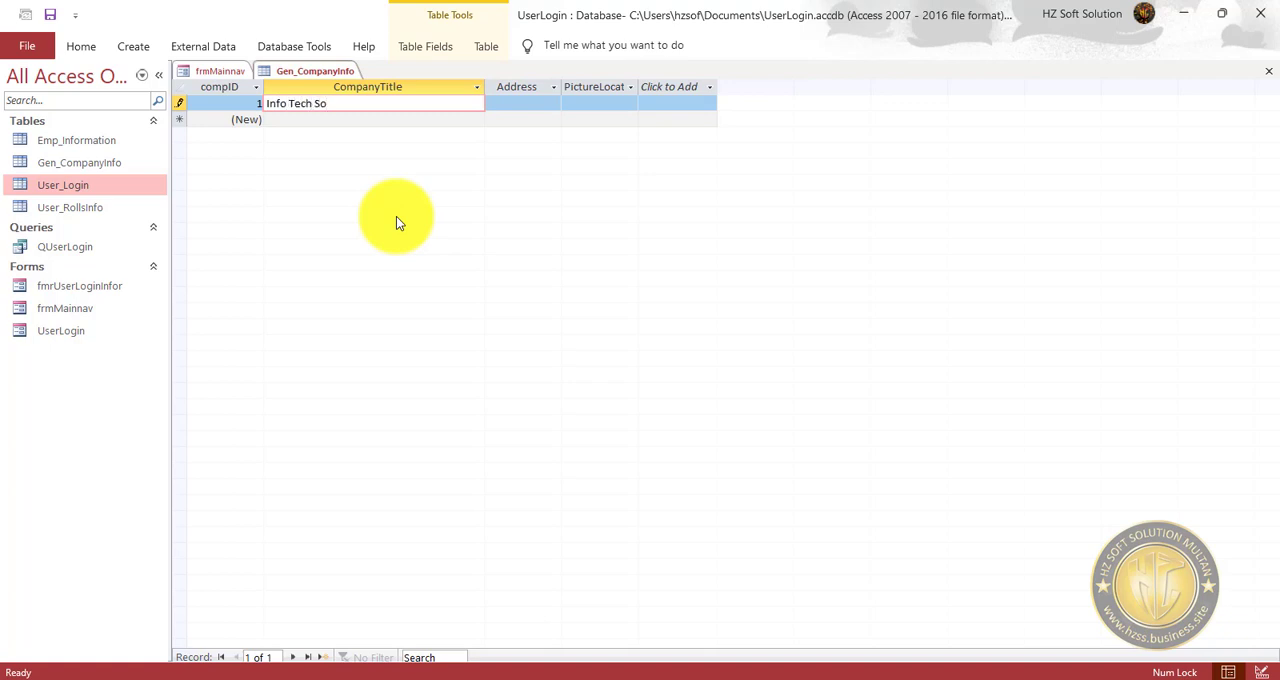
type("ft Solution")
key("Tab")
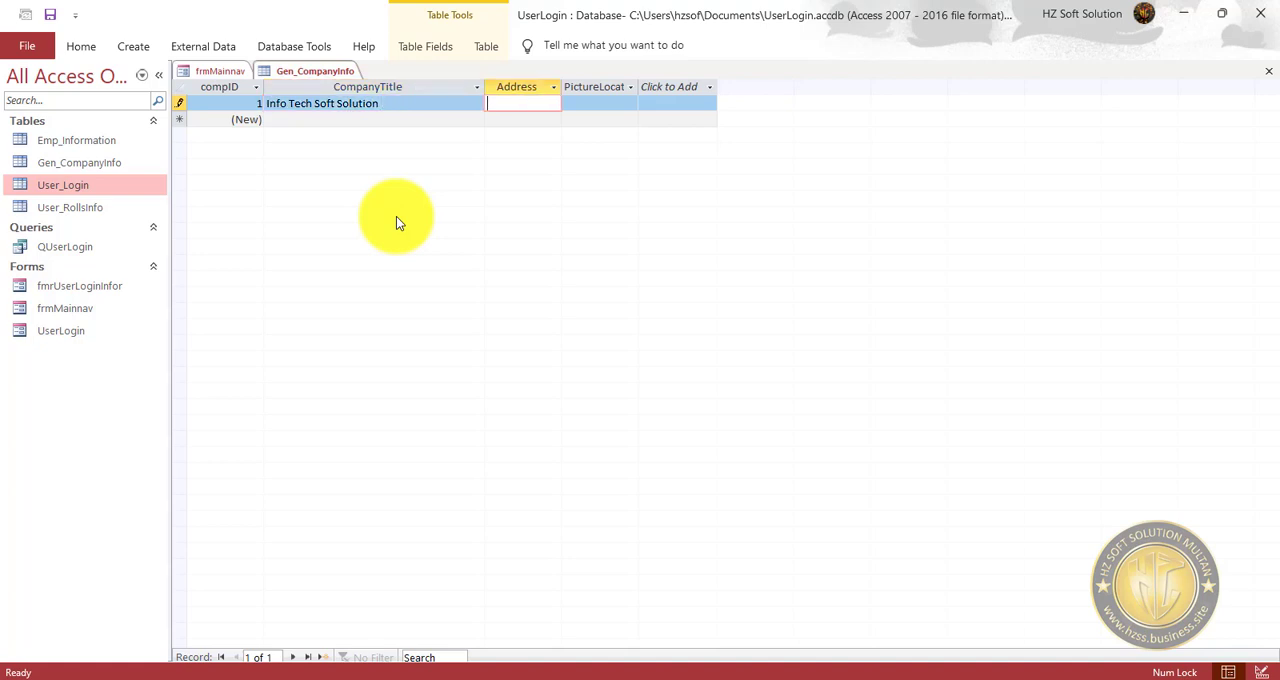
Set the record's Address to Pakistan, and widen the PictureLocation column to about twice its width, saving the table.
type("Pakistan")
key("Tab")
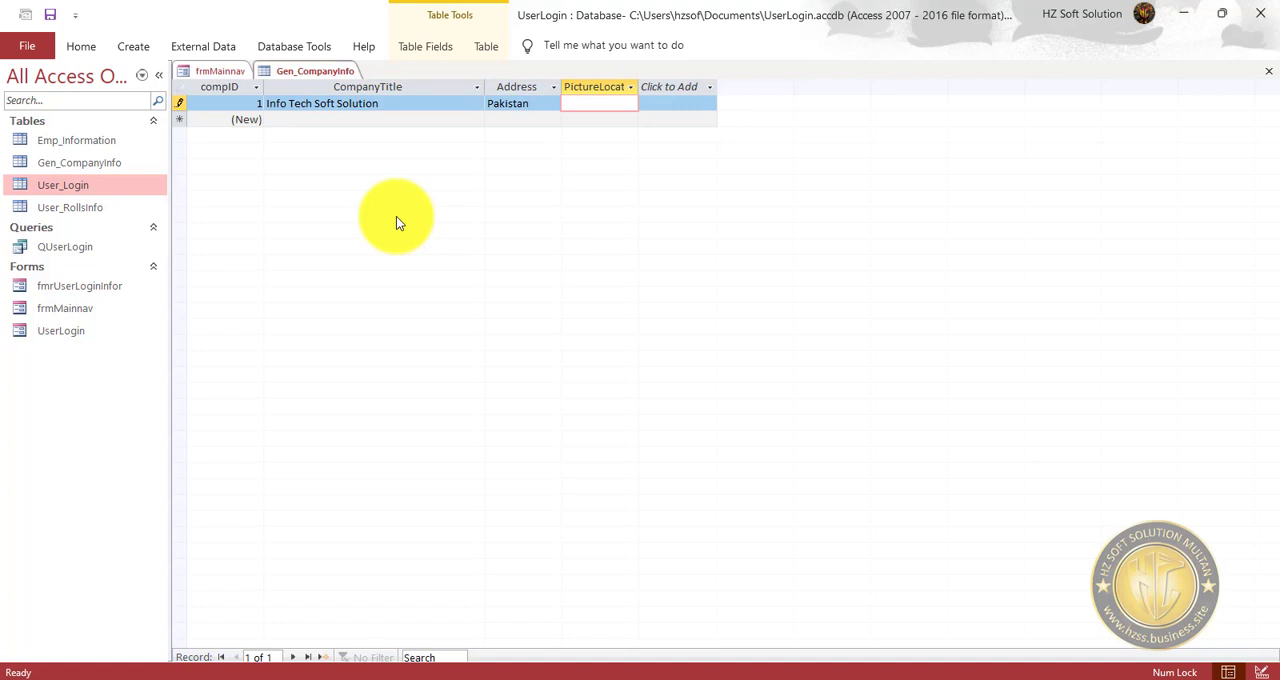
left_click_drag(638, 86, 722, 153)
left_click(50, 14)
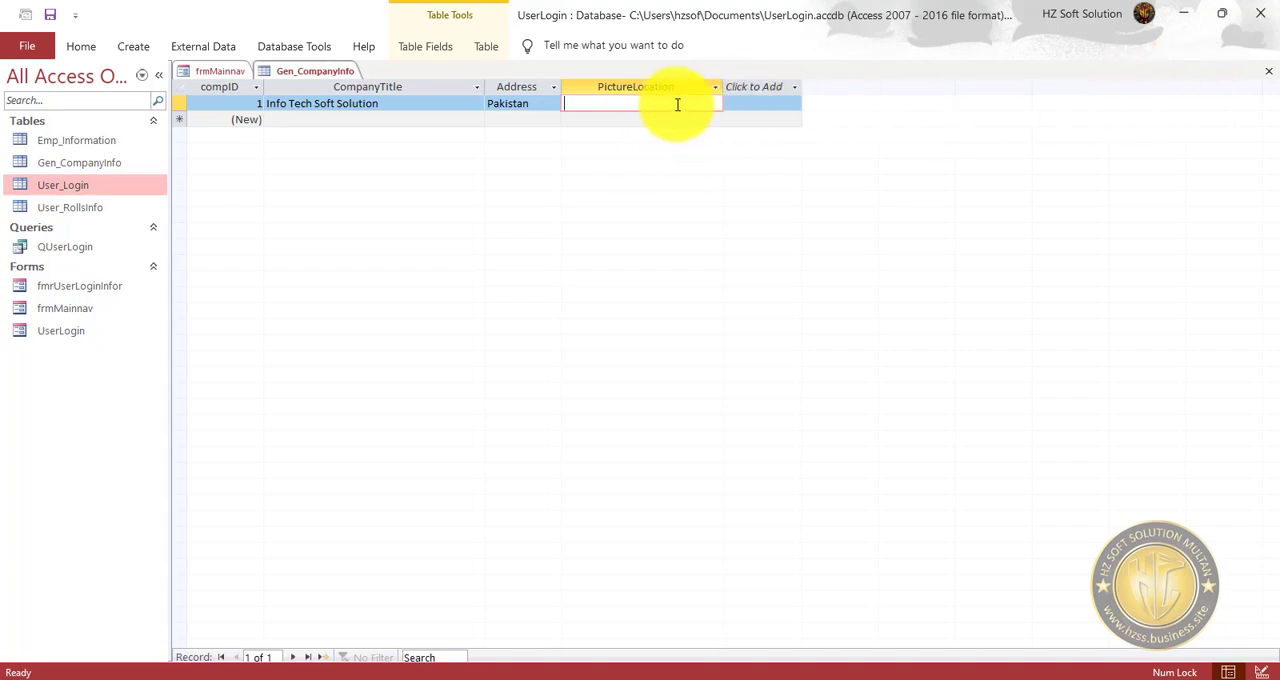
Switch to File Explorer and open the folder E:\VBA DEVELOPMENT\_HZSOFT DATA\HZ Logo in a maximized window.
left_click(1189, 15)
double_click(17, 45)
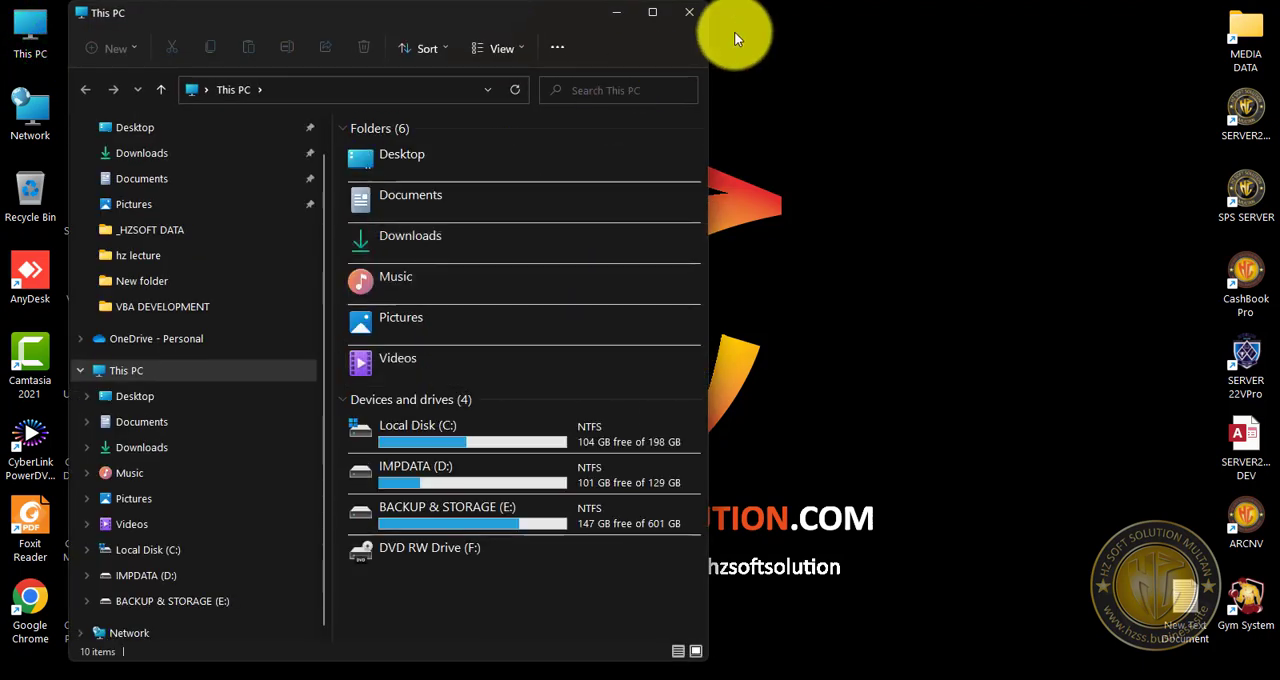
left_click(652, 12)
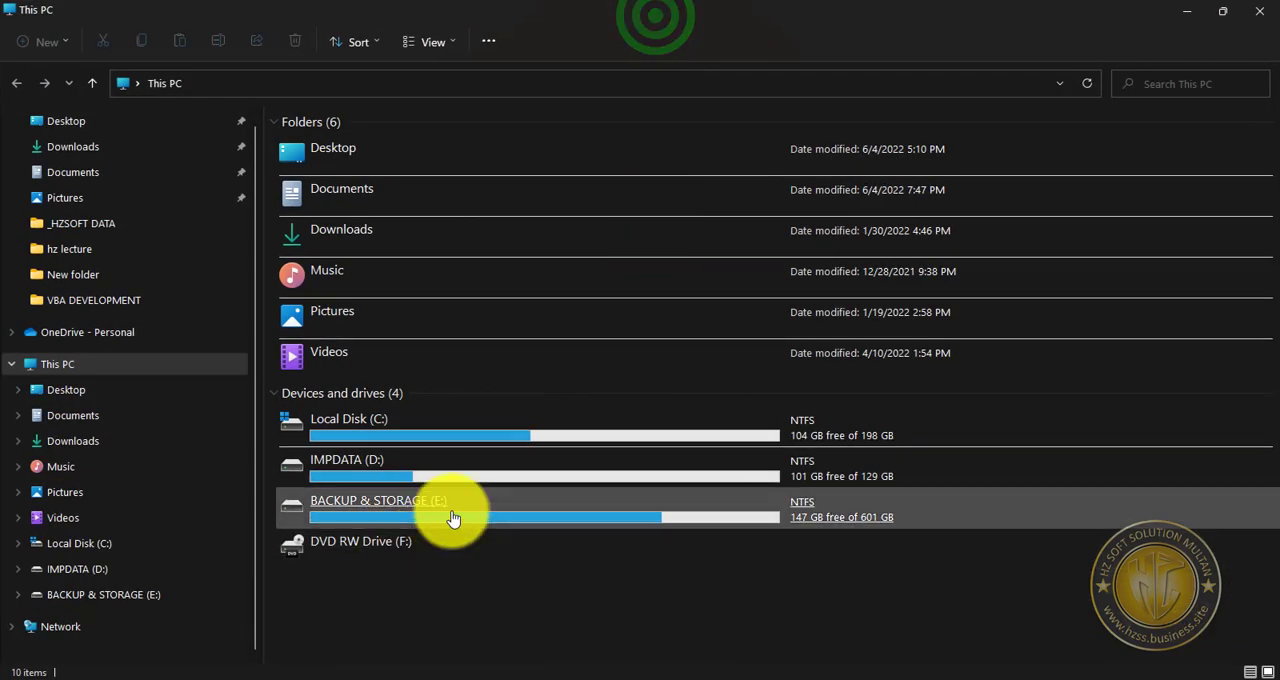
double_click(452, 510)
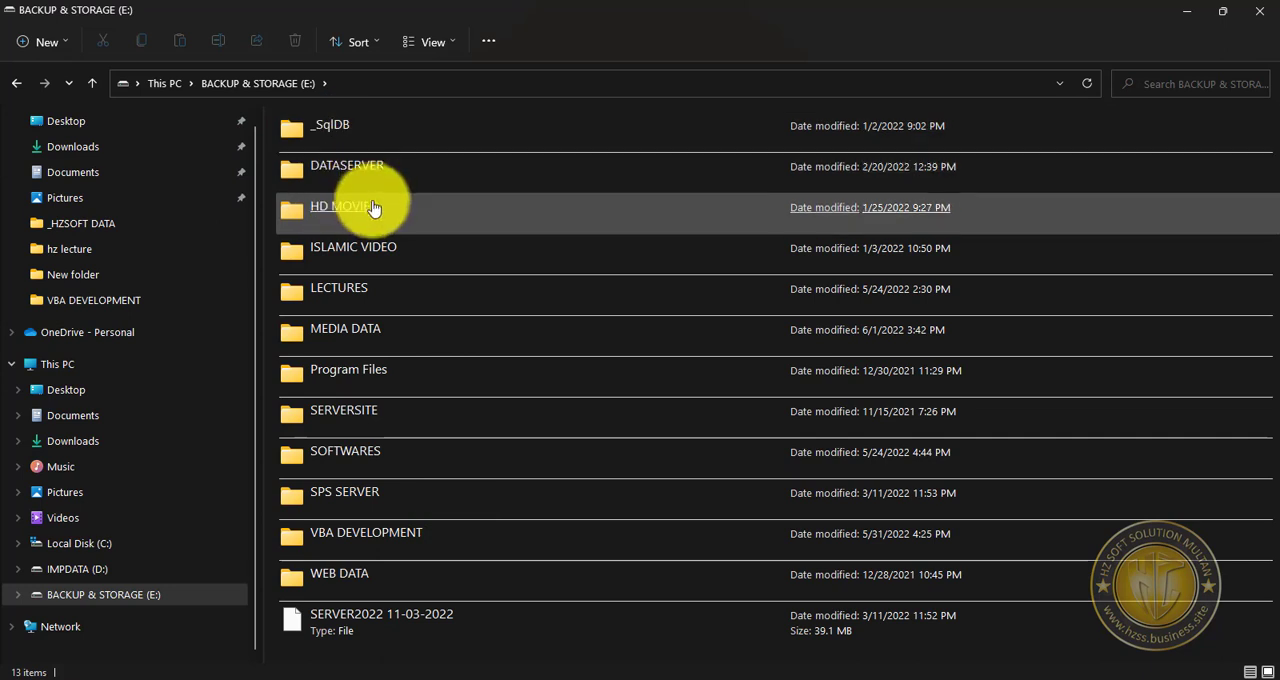
double_click(400, 550)
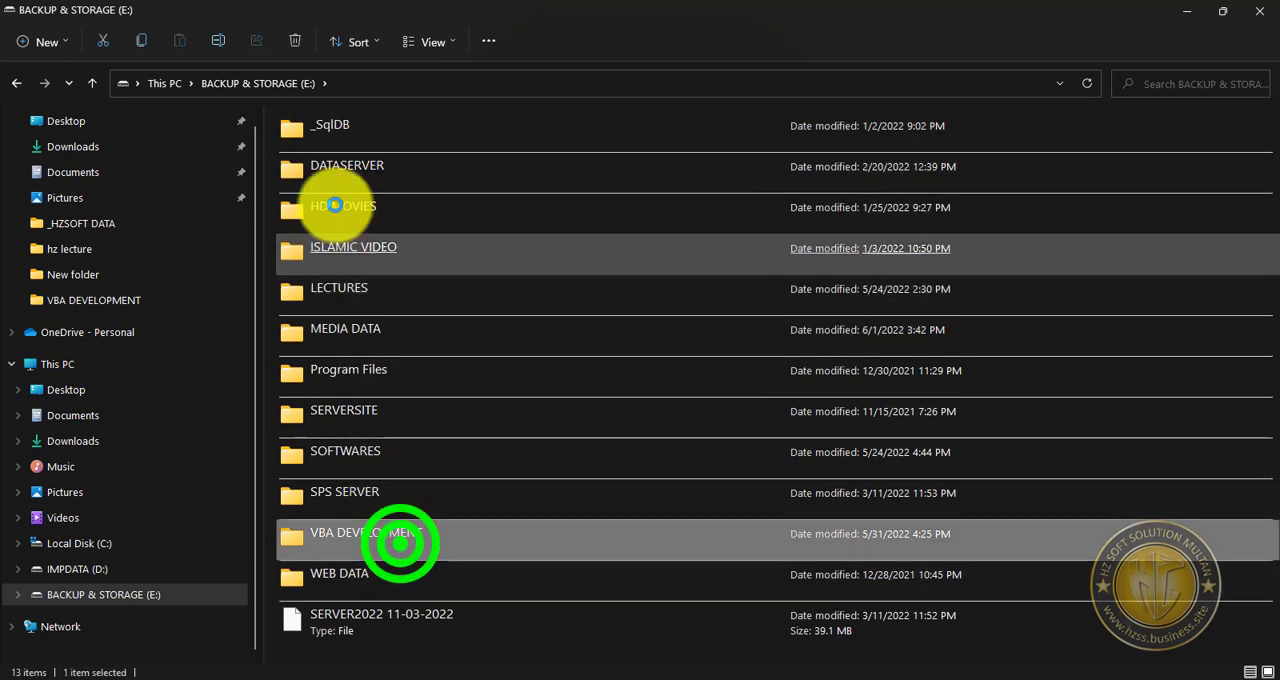
double_click(372, 121)
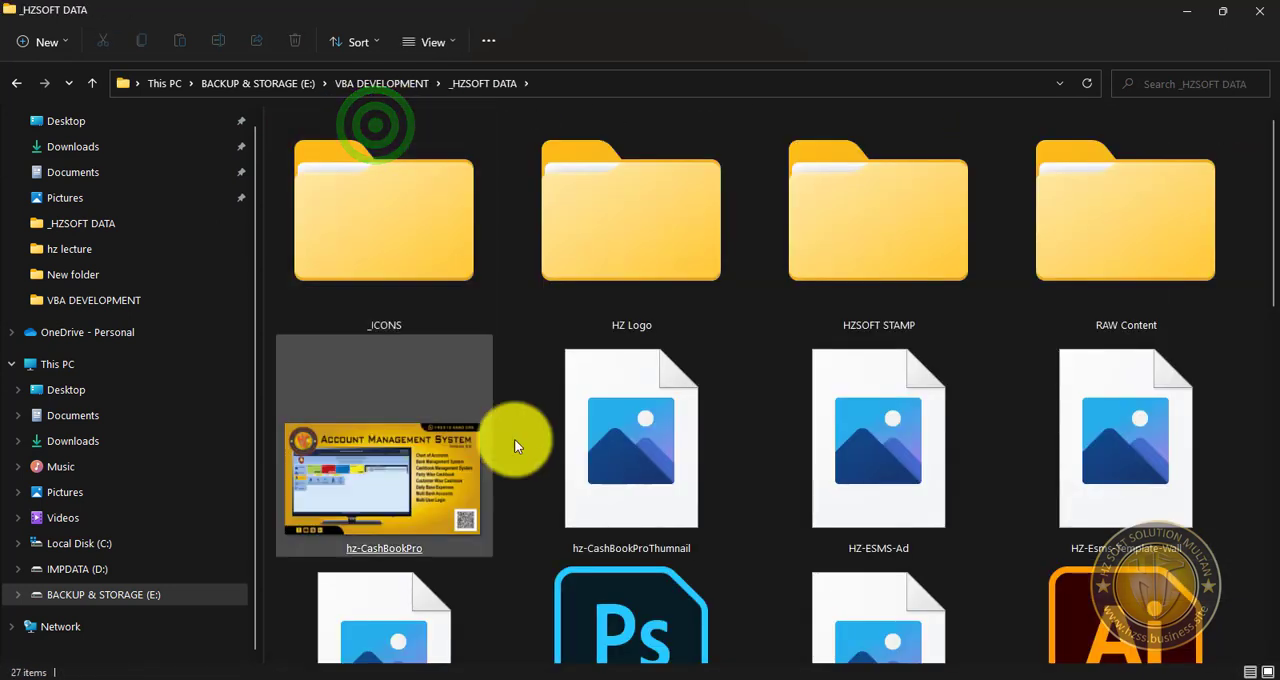
double_click(689, 255)
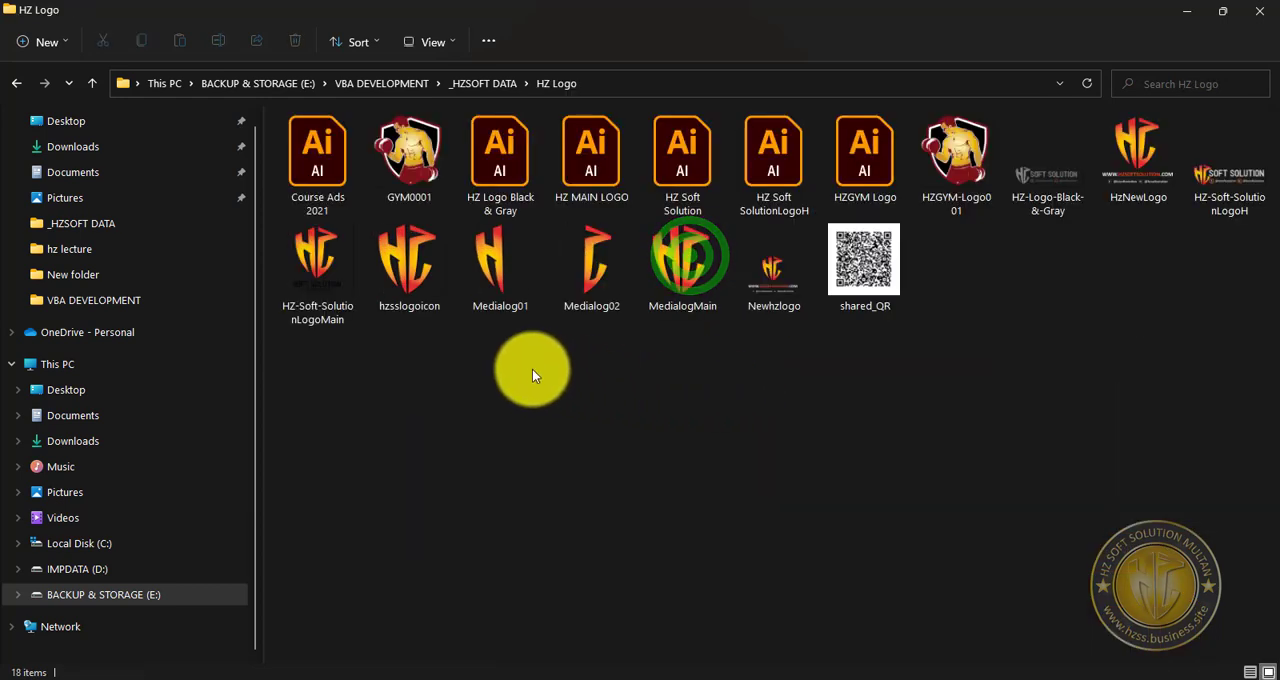
Check the file types of the logo images in the HZ Logo folder and select HZGYM-Logo001.
left_click(415, 278)
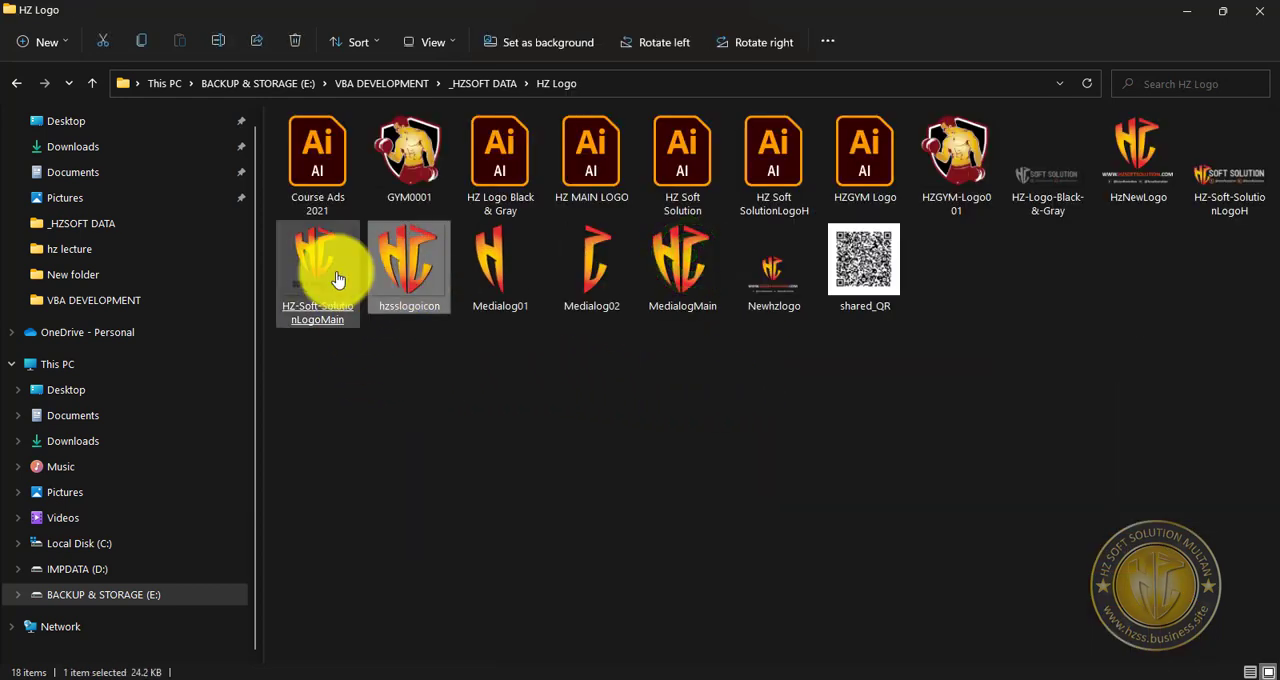
left_click(337, 277)
left_click(428, 139)
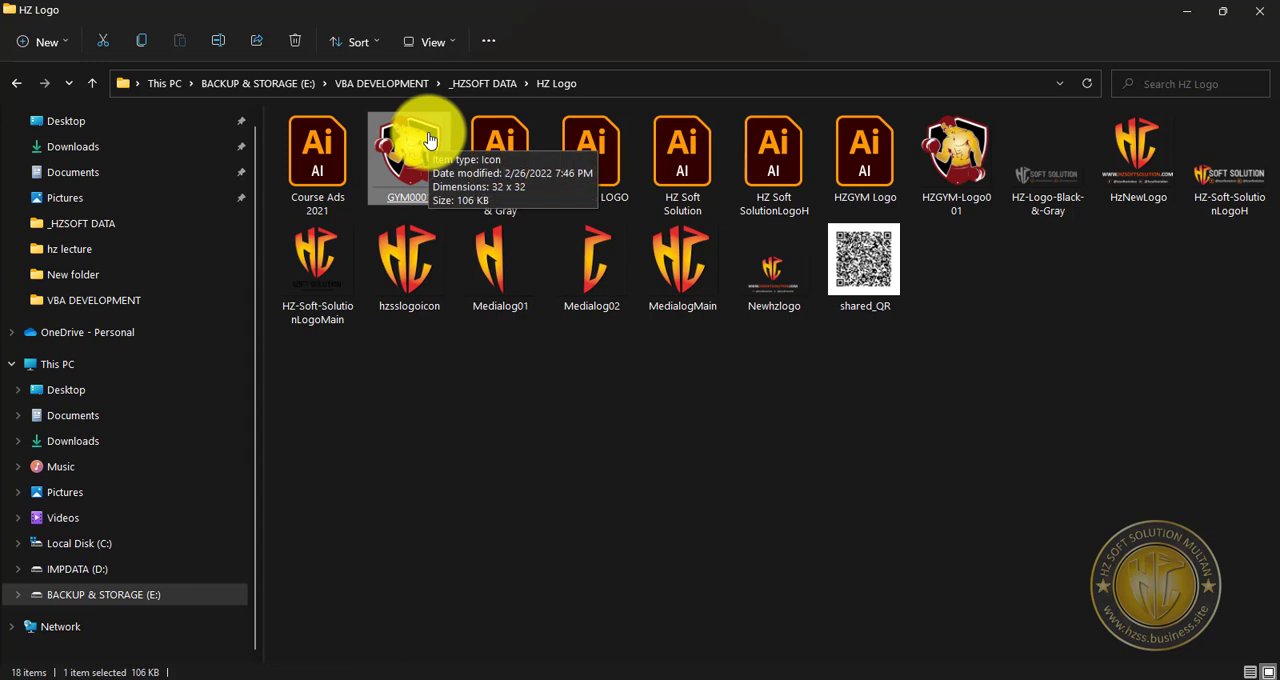
left_click(960, 174)
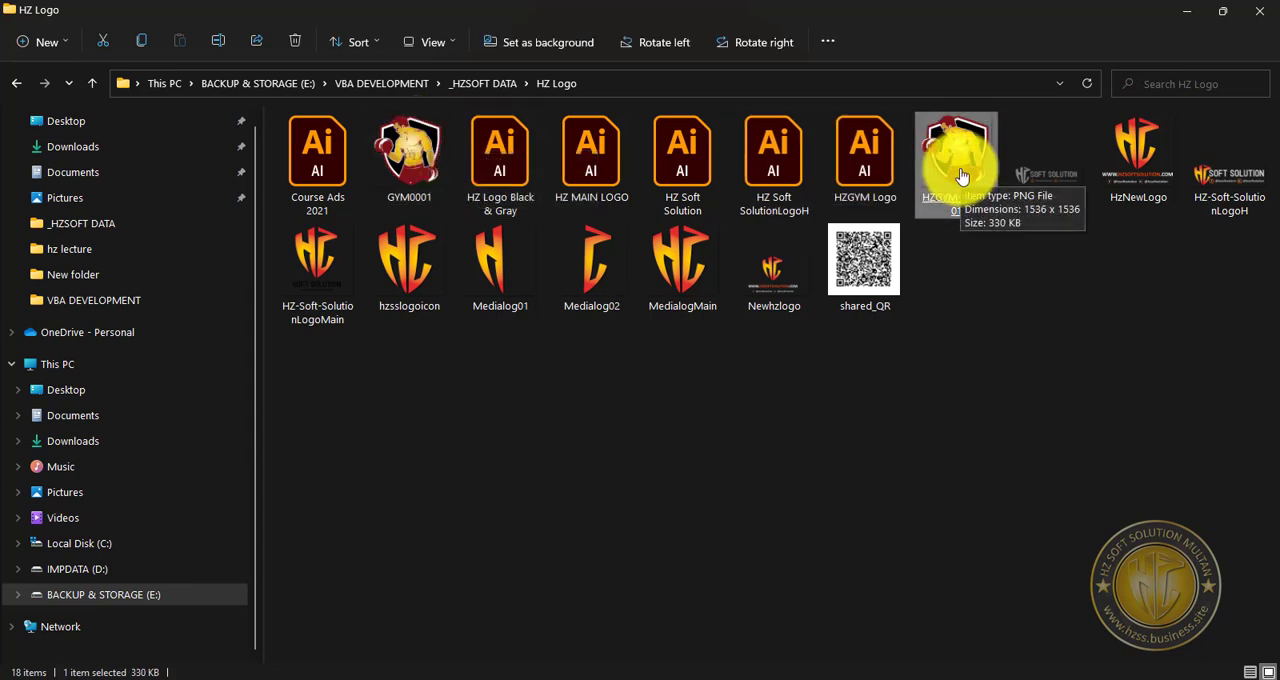
left_click(625, 87)
left_click(500, 86)
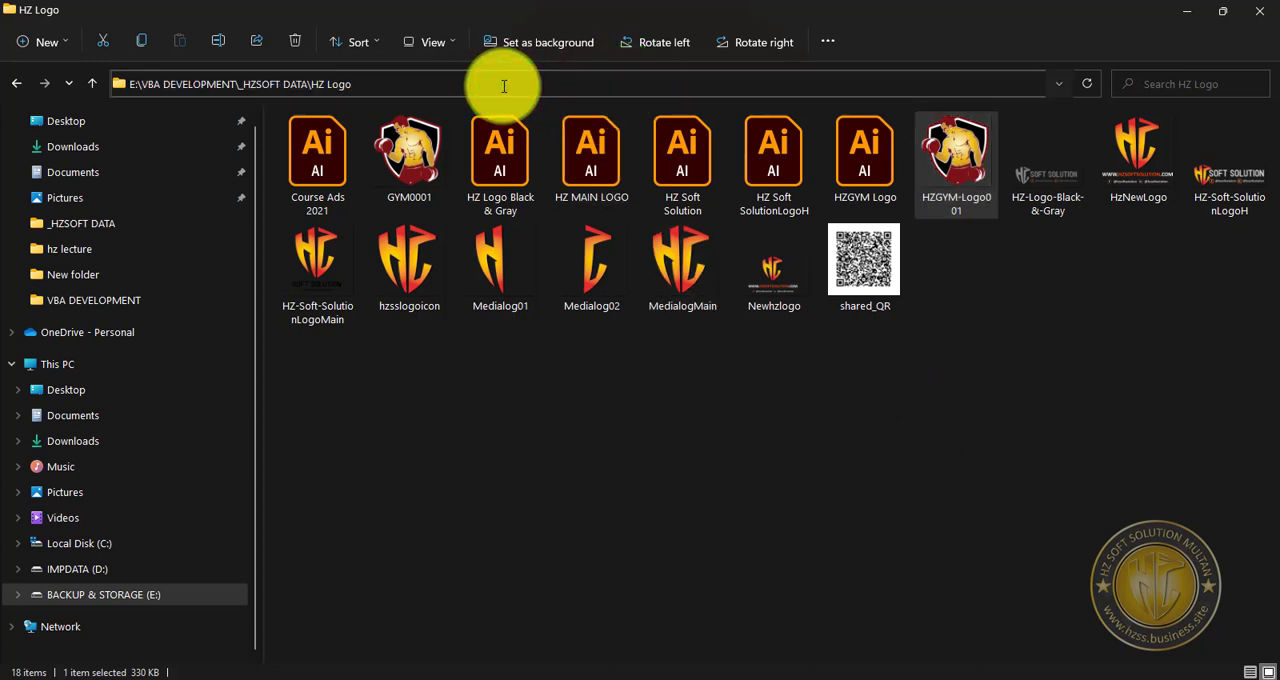
key("Escape")
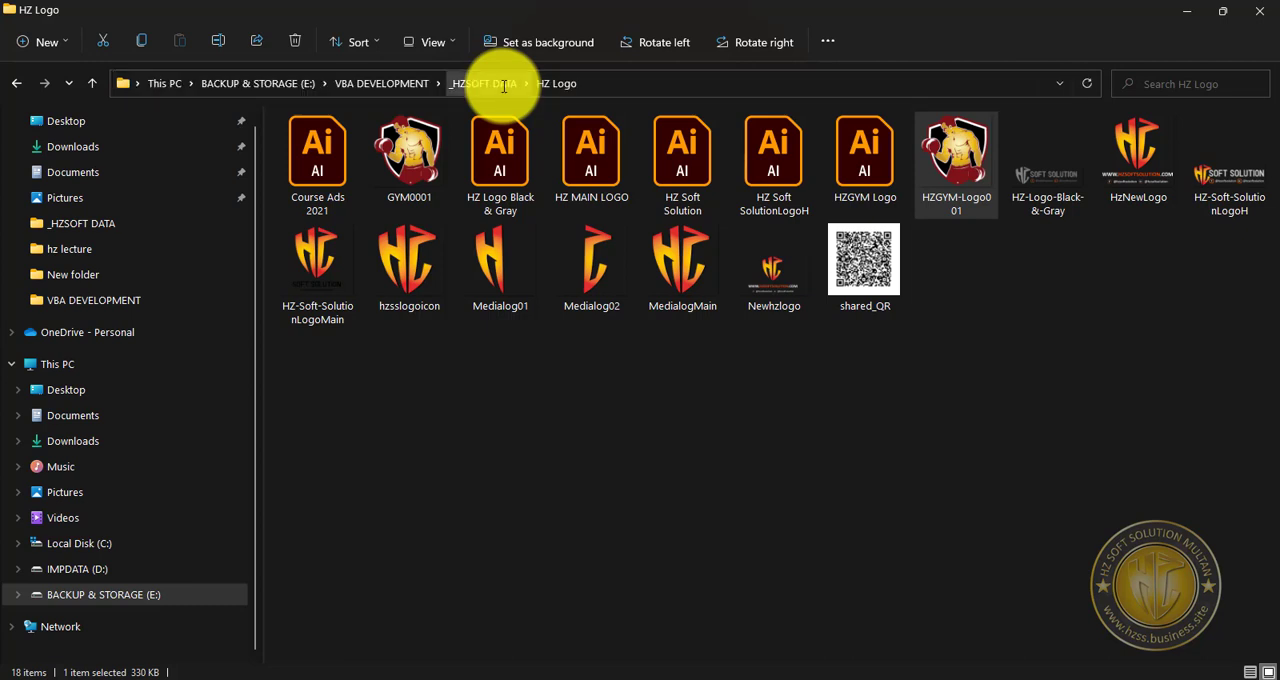
left_click(572, 80)
left_click(560, 83)
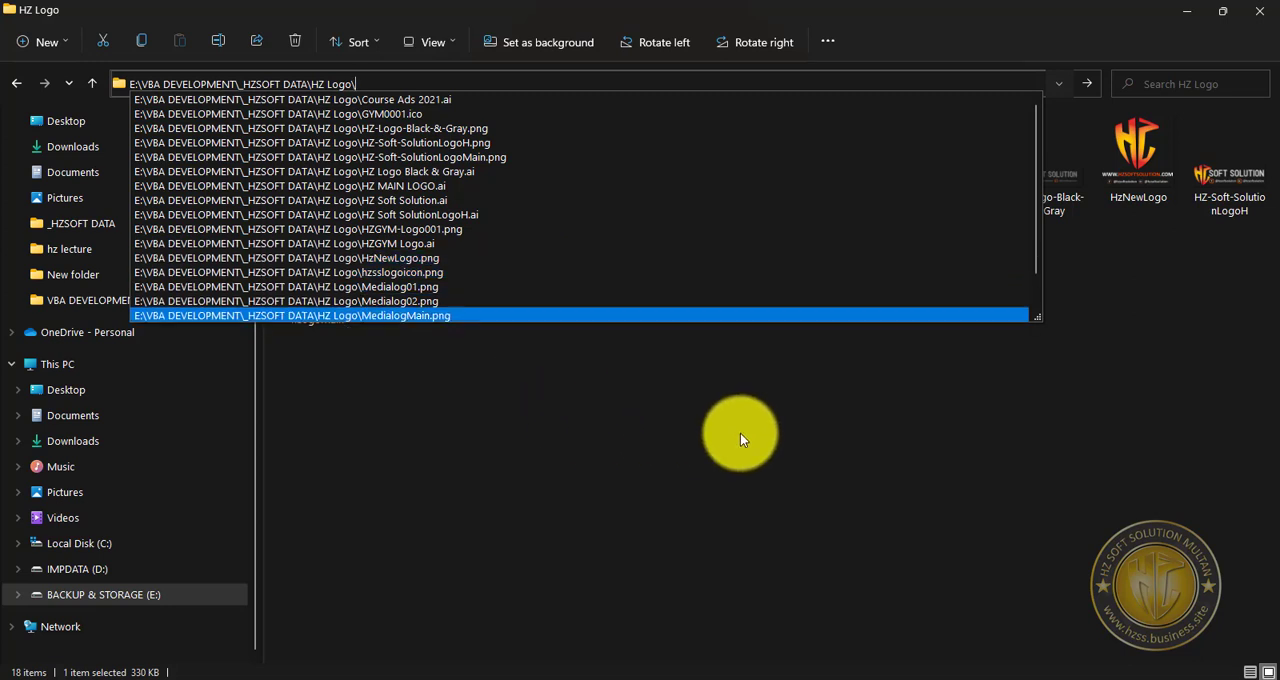
left_click(740, 434)
Extend the folder path to E:\VBA DEVELOPMENT\_HZSOFT DATA\HZ Logo\HZGYM-Logo001.png, copy the full path and close File Explorer.
left_click(957, 204)
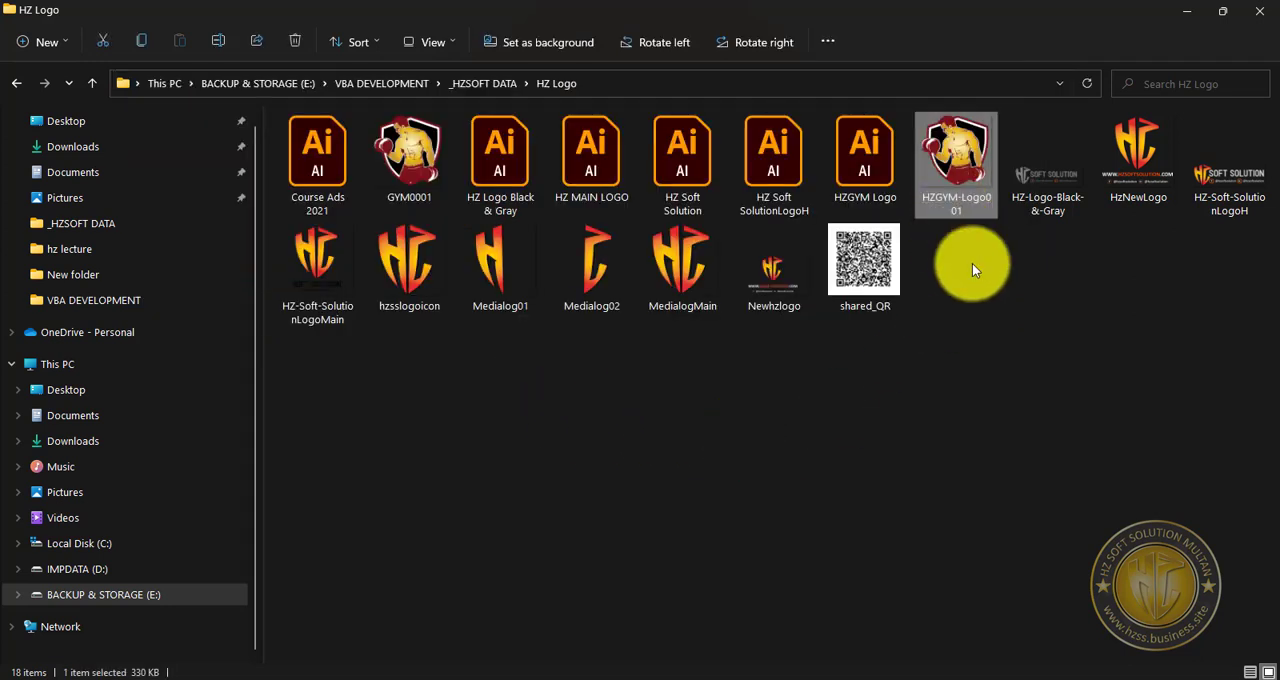
left_click(601, 80)
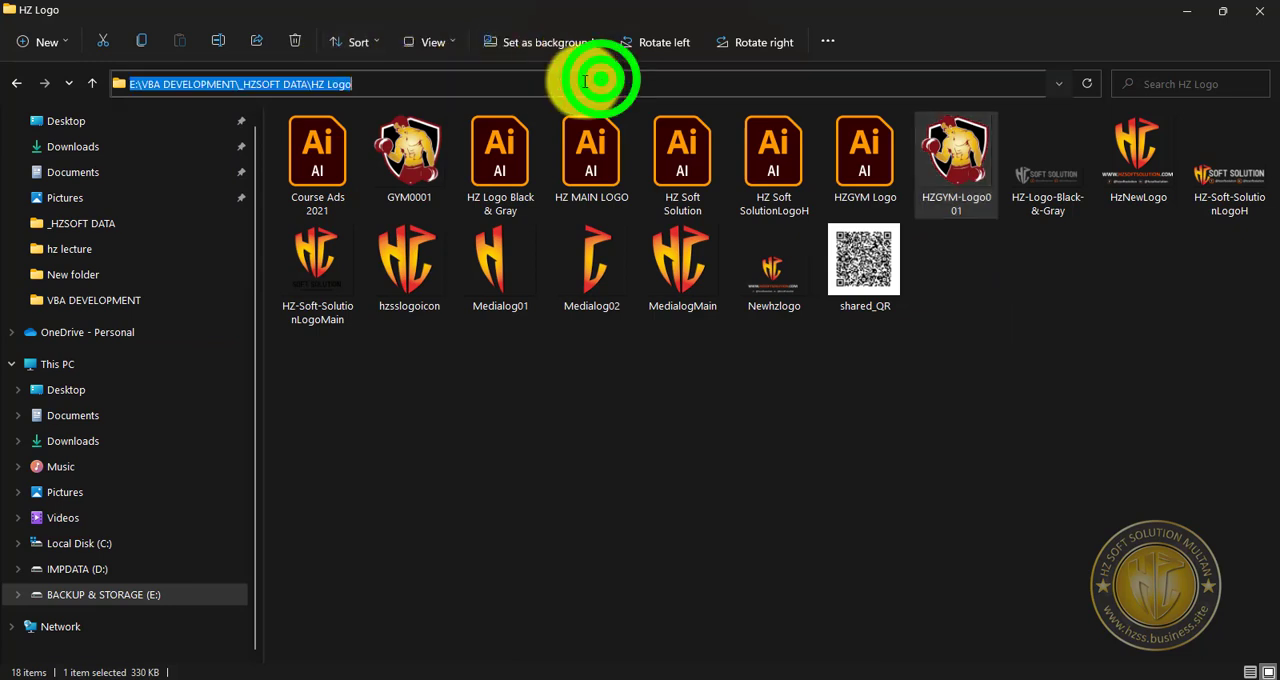
left_click(500, 79)
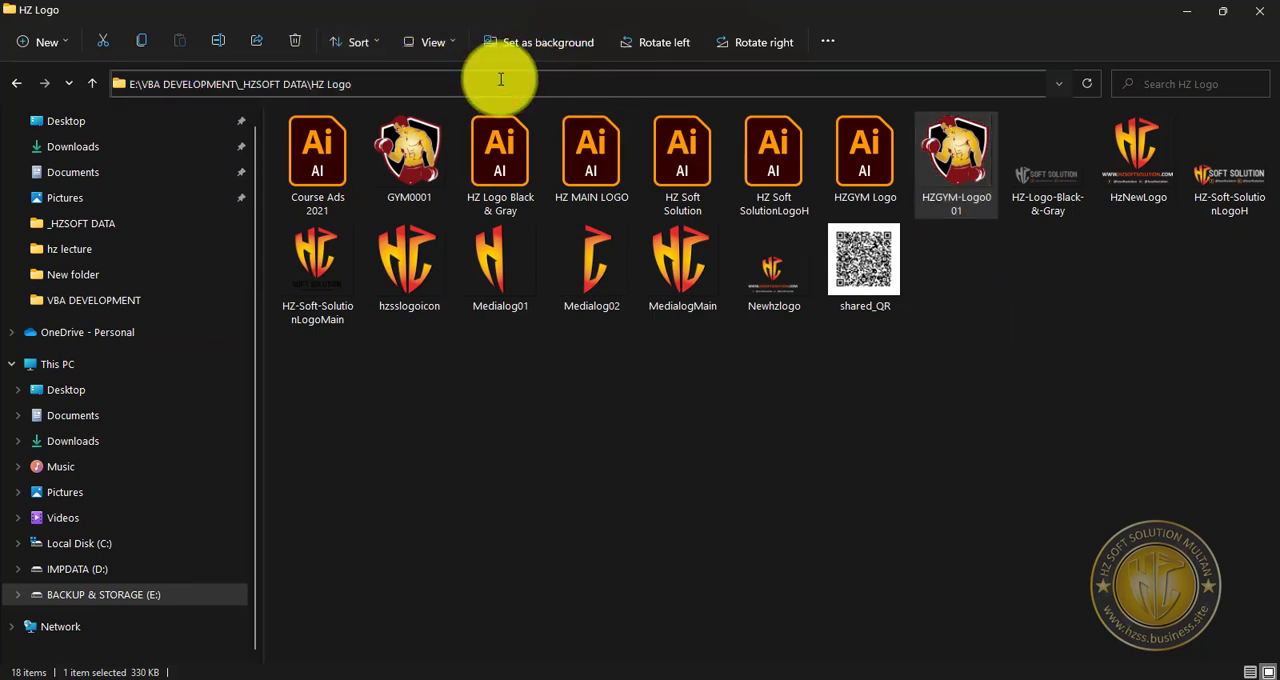
type("\\hz")
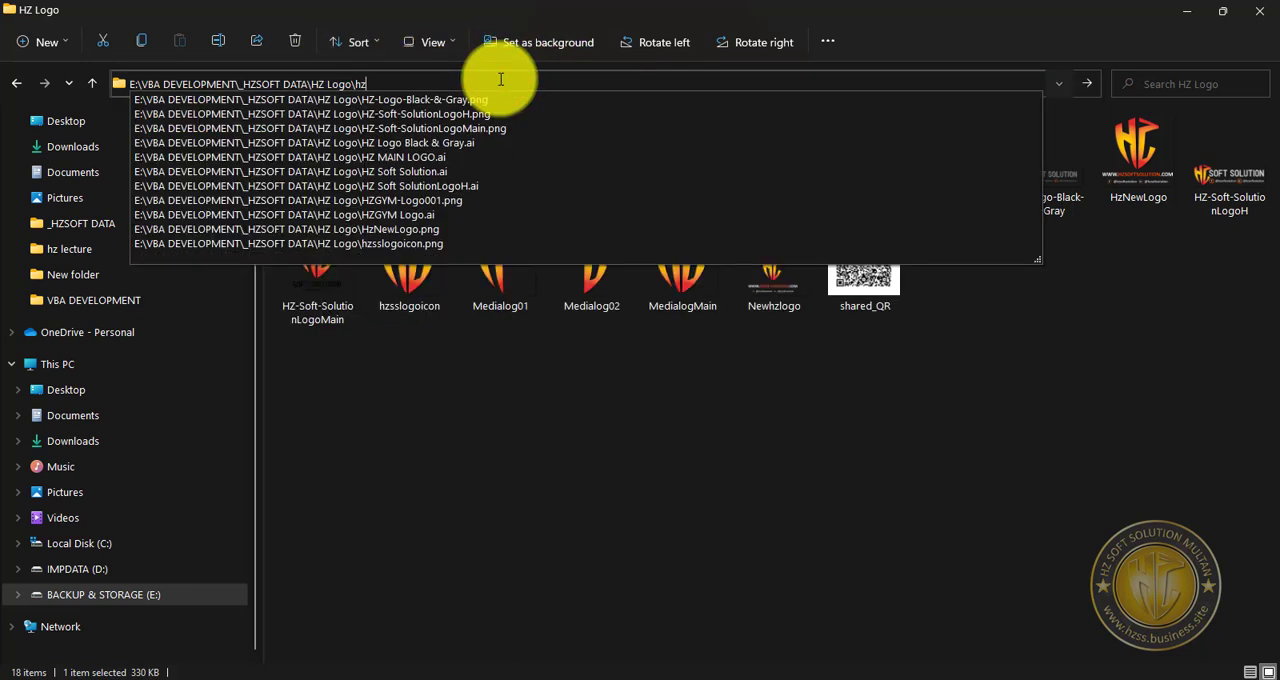
type("g")
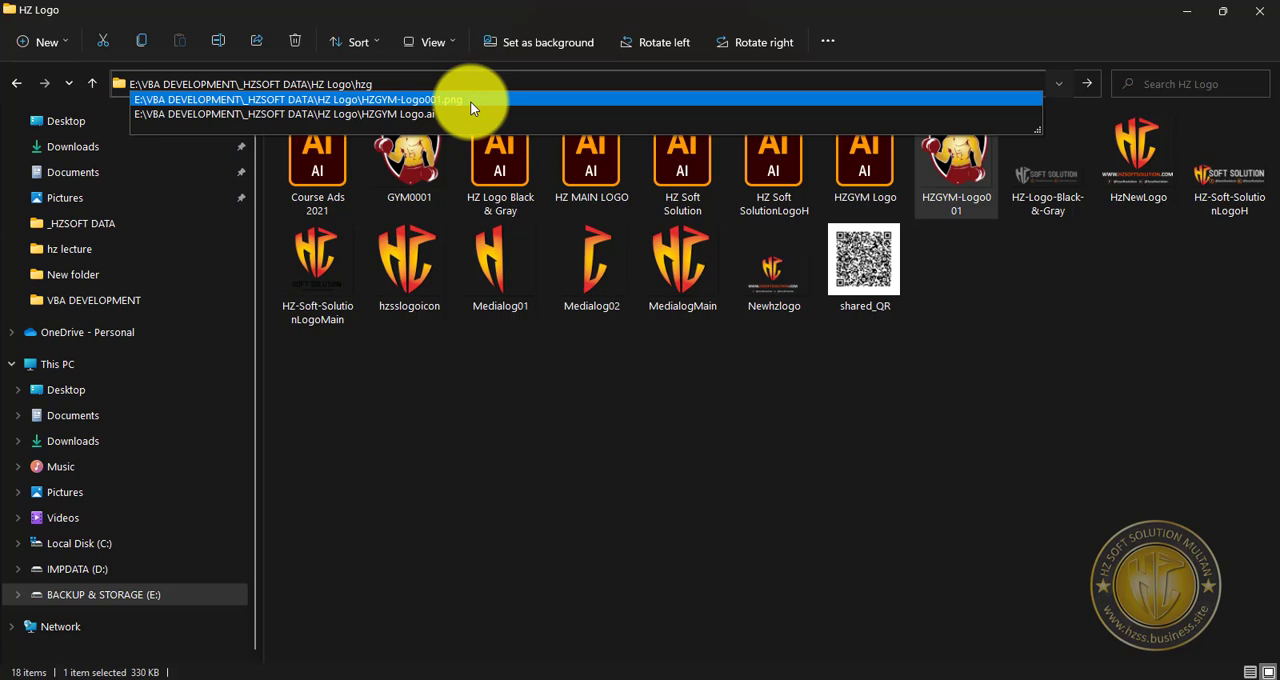
key("Down")
key("ctrl+a")
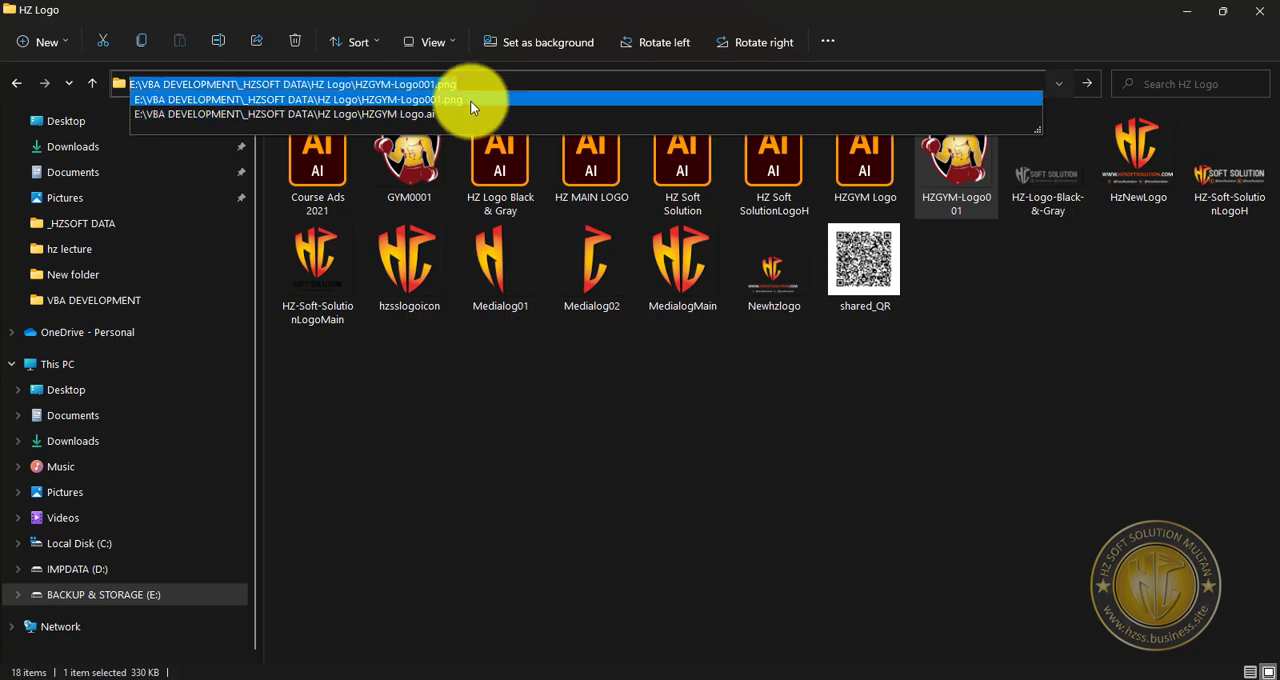
left_click(694, 392)
left_click(1259, 14)
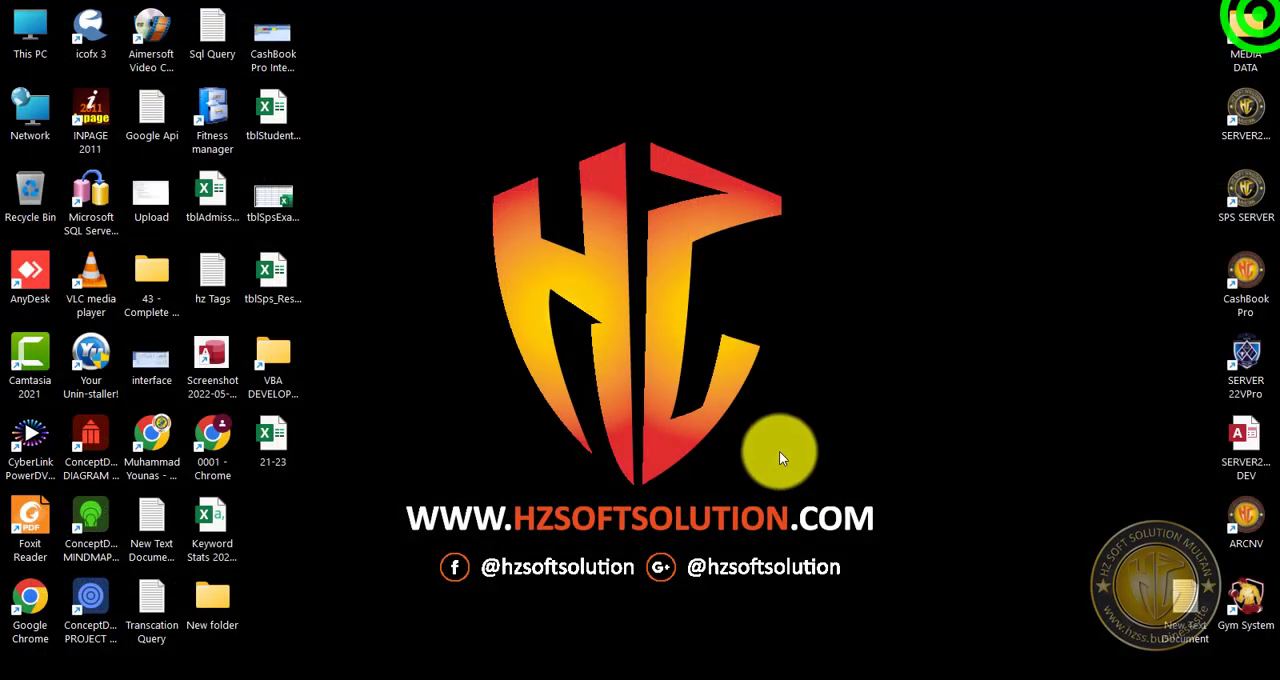
Switch back to Access, paste the copied logo path into the company record's PictureLocation, then save and close Gen_CompanyInfo.
mouse_move(840, 678)
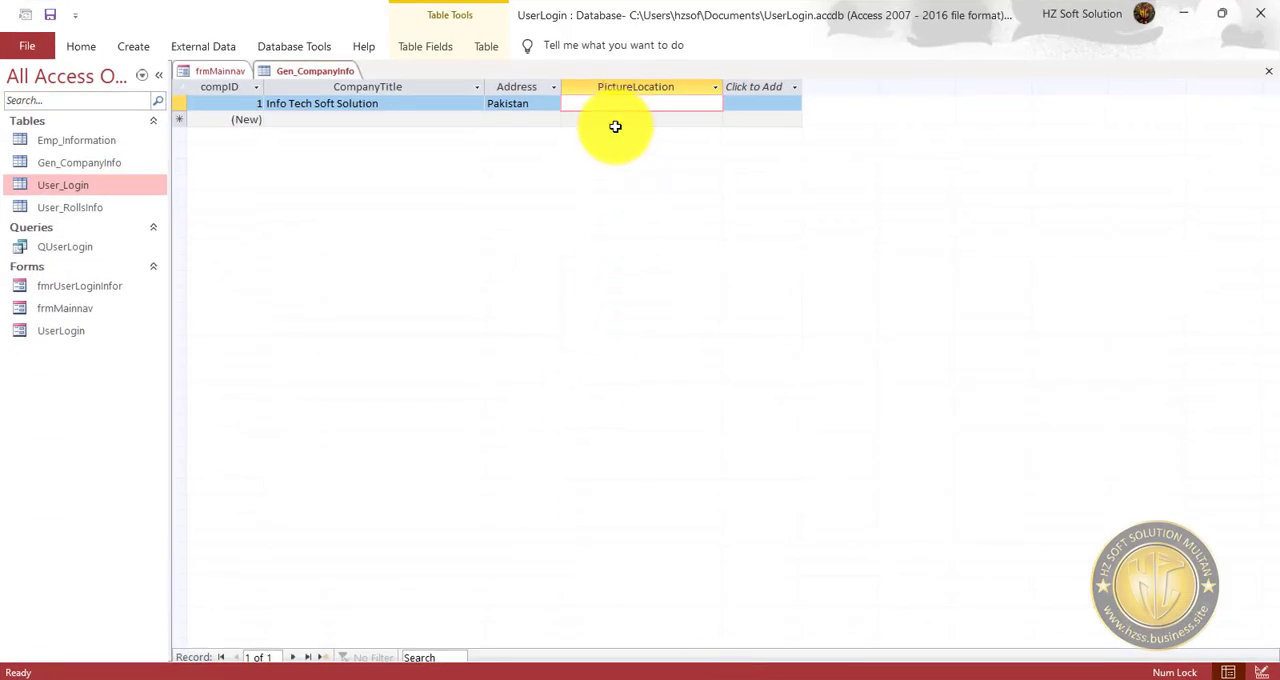
key("ctrl+v")
left_click(657, 186)
left_click(657, 121)
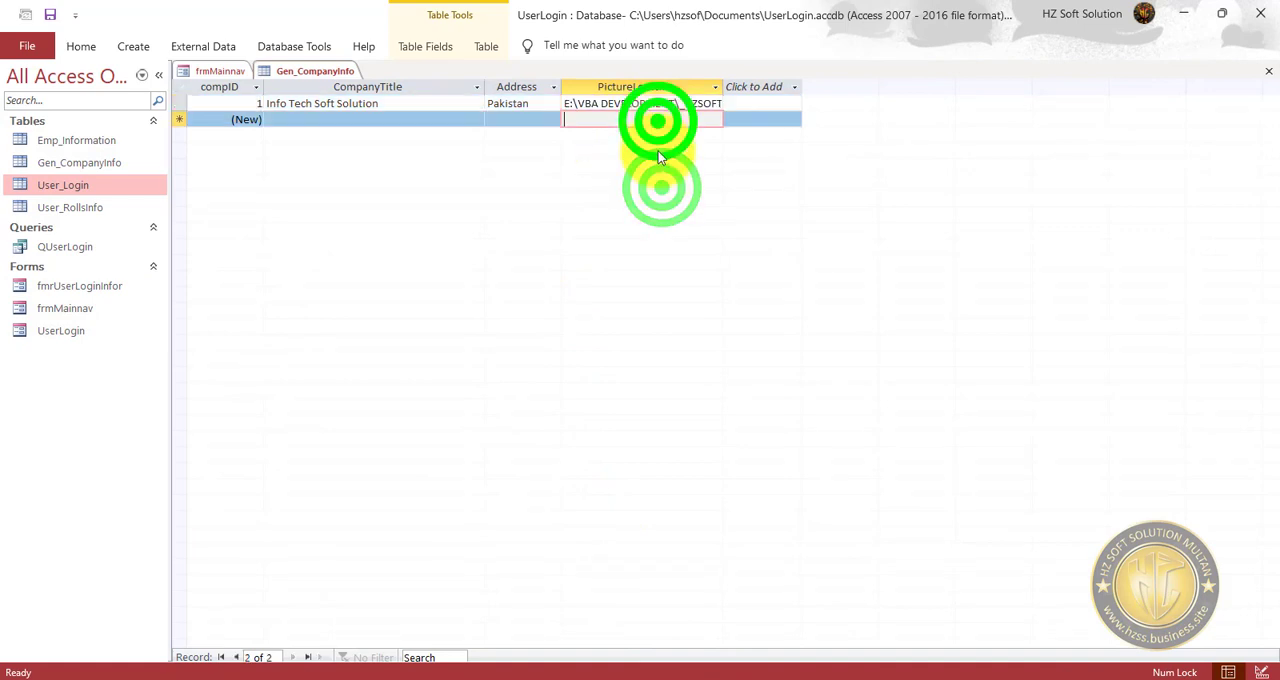
left_click(660, 196)
left_click(50, 14)
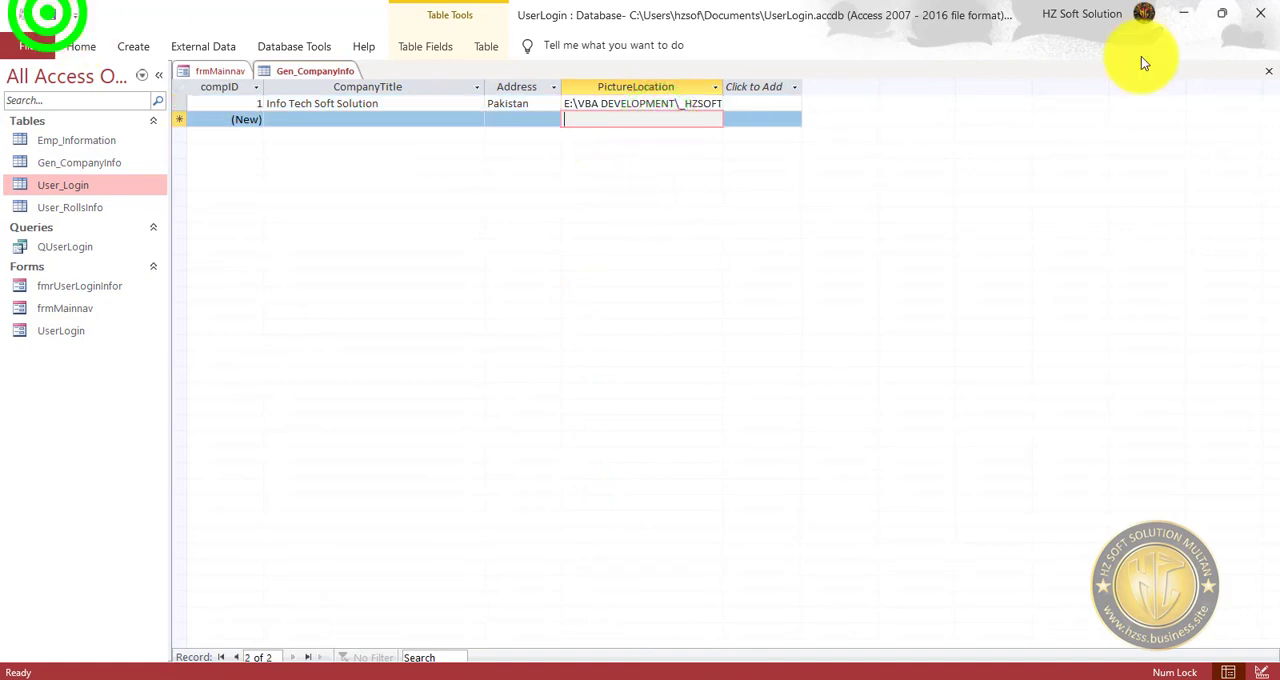
left_click(1268, 72)
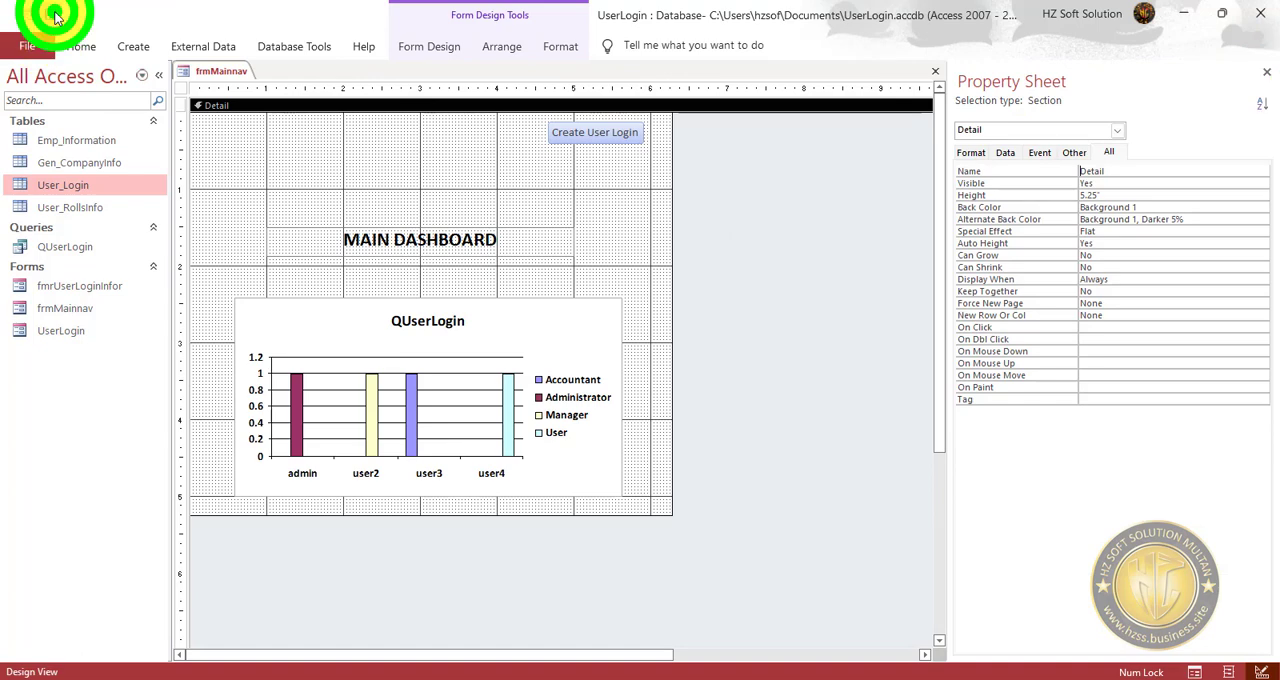
Open the UserLogin form and switch it to design view.
double_click(80, 330)
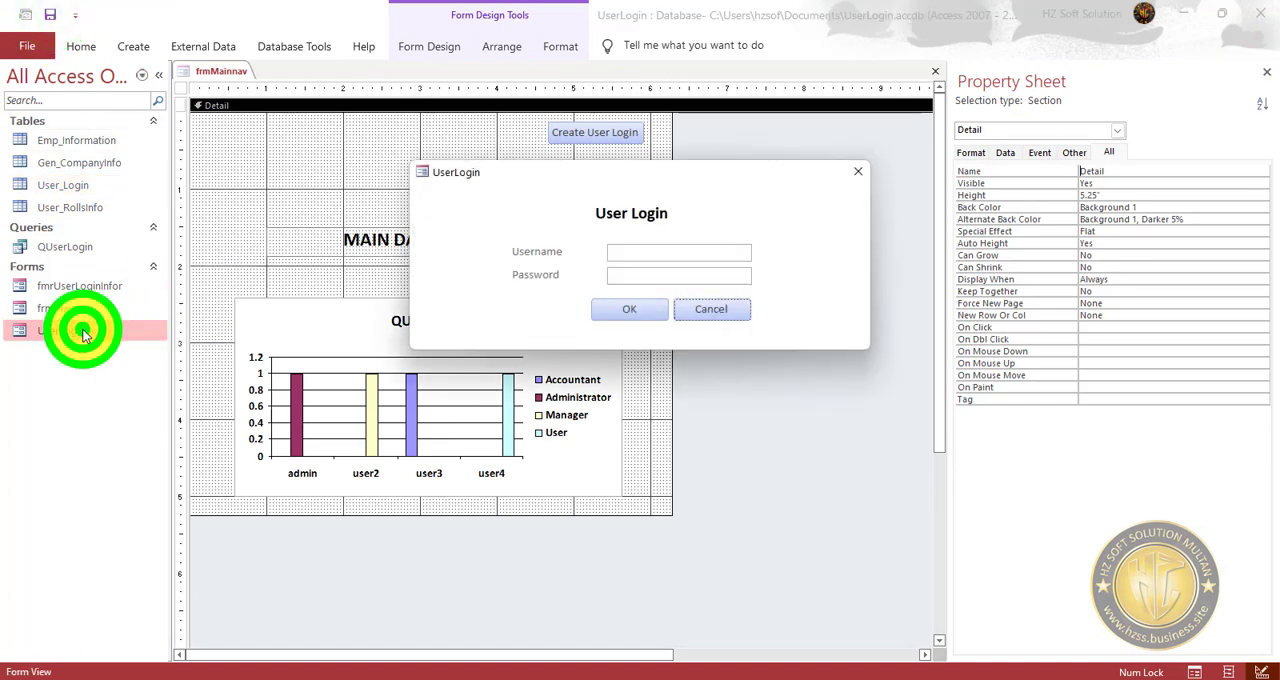
right_click(795, 208)
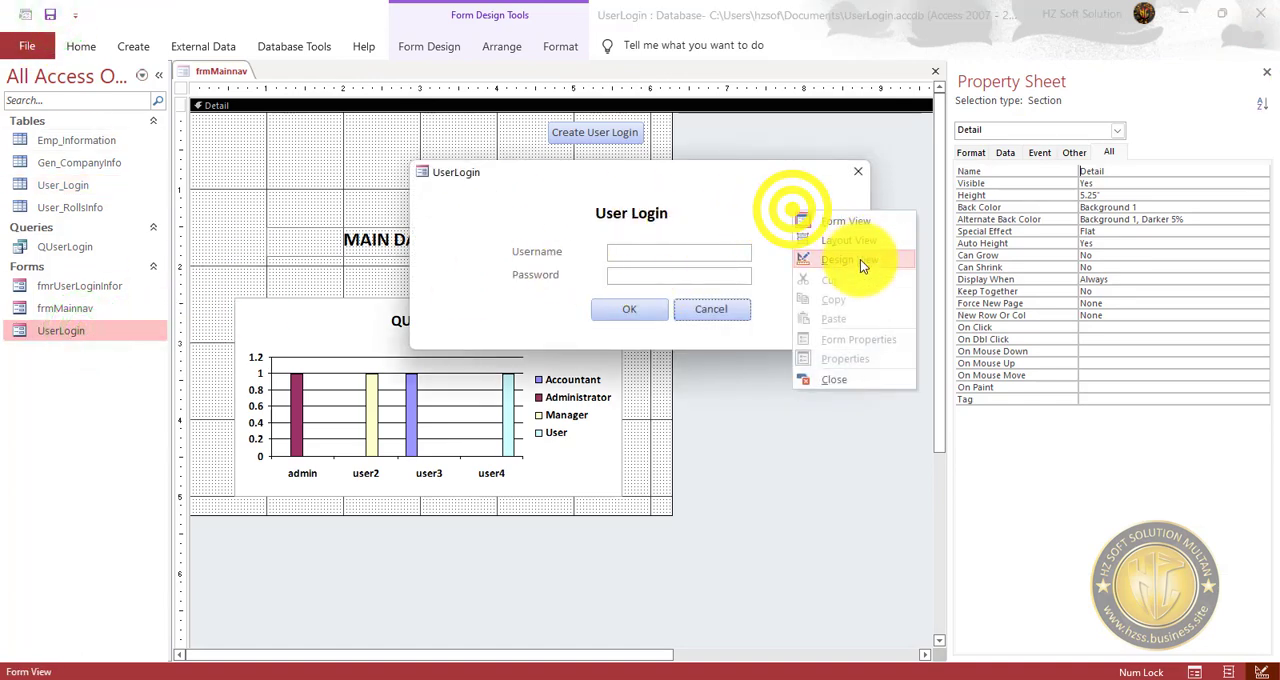
left_click(860, 260)
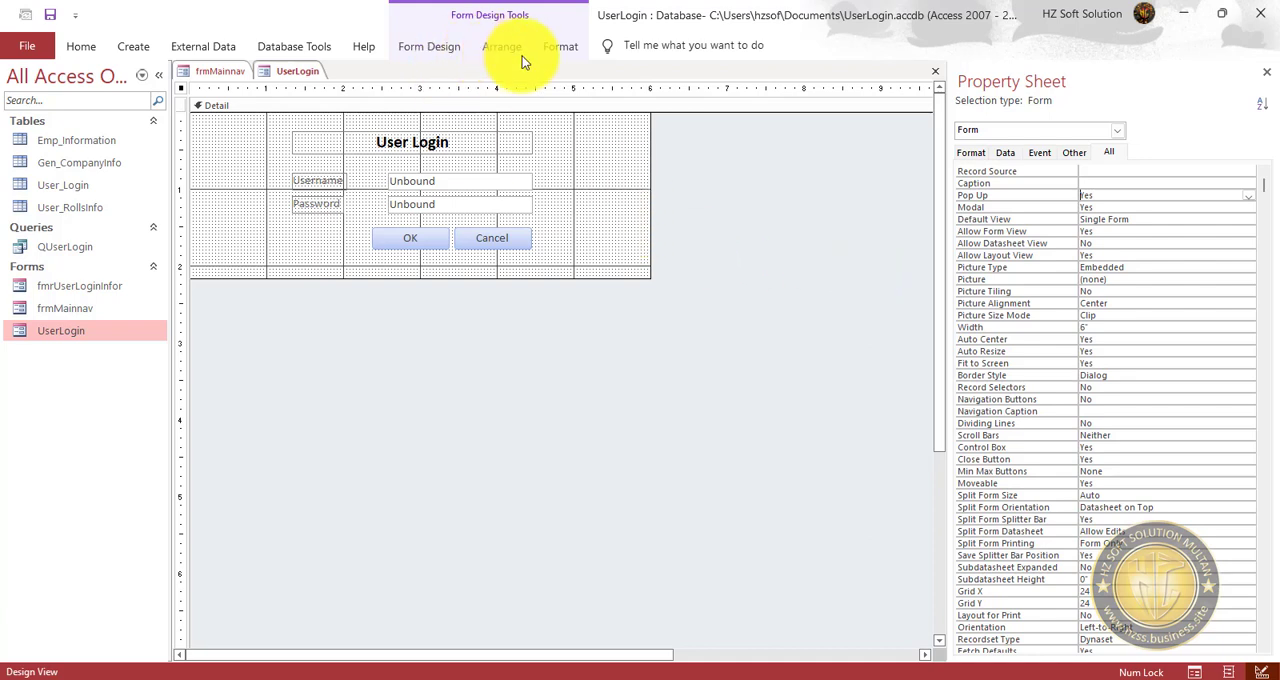
Draw an empty image control about 1.08" square to the left of the login fields on the UserLogin form, without choosing a picture.
left_click(582, 49)
left_click(482, 45)
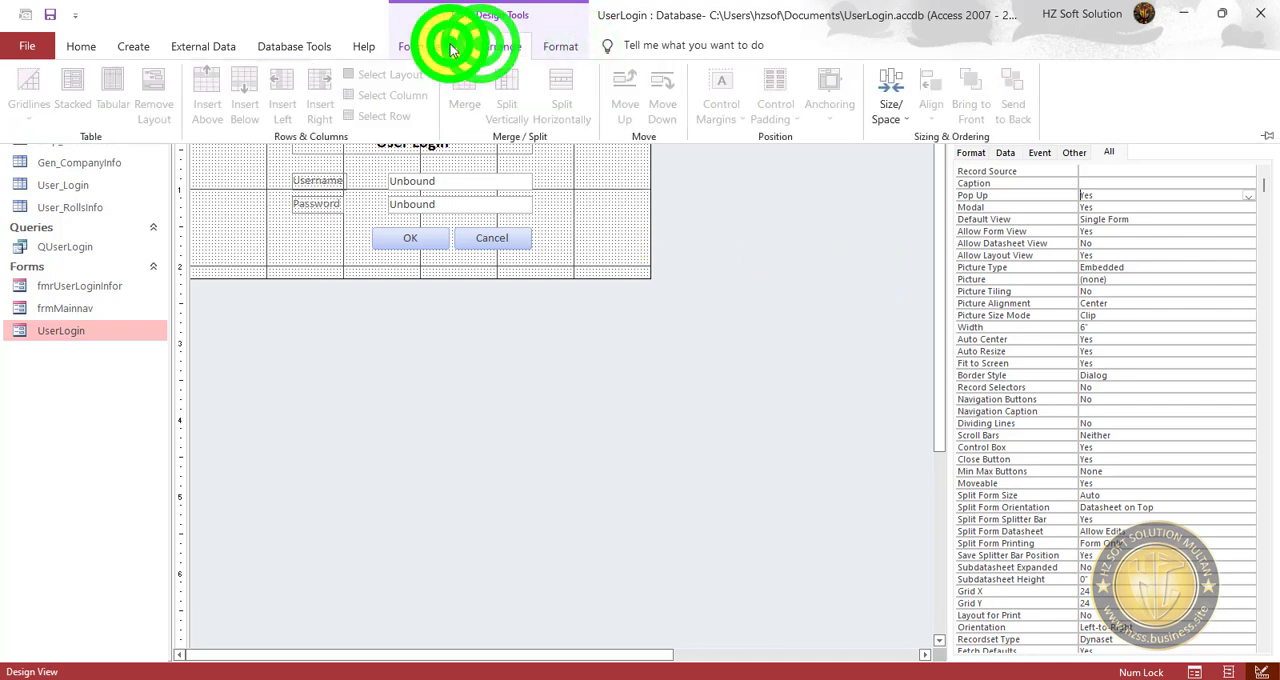
left_click(450, 46)
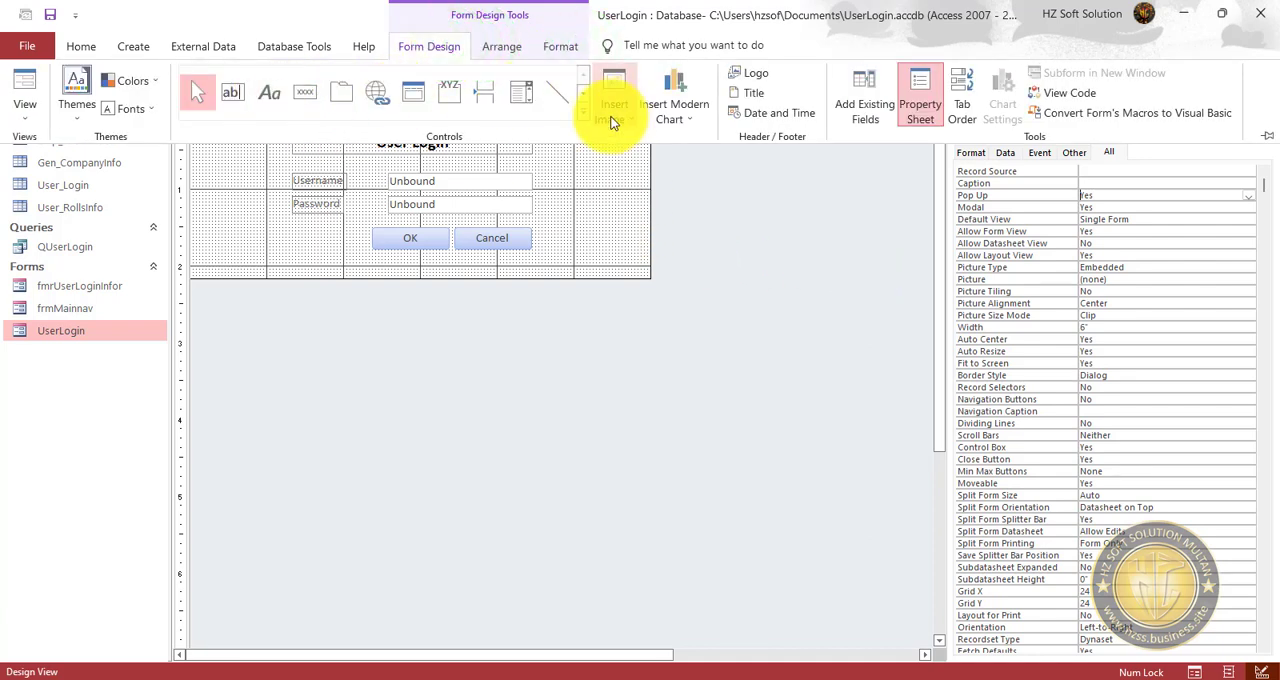
left_click(583, 114)
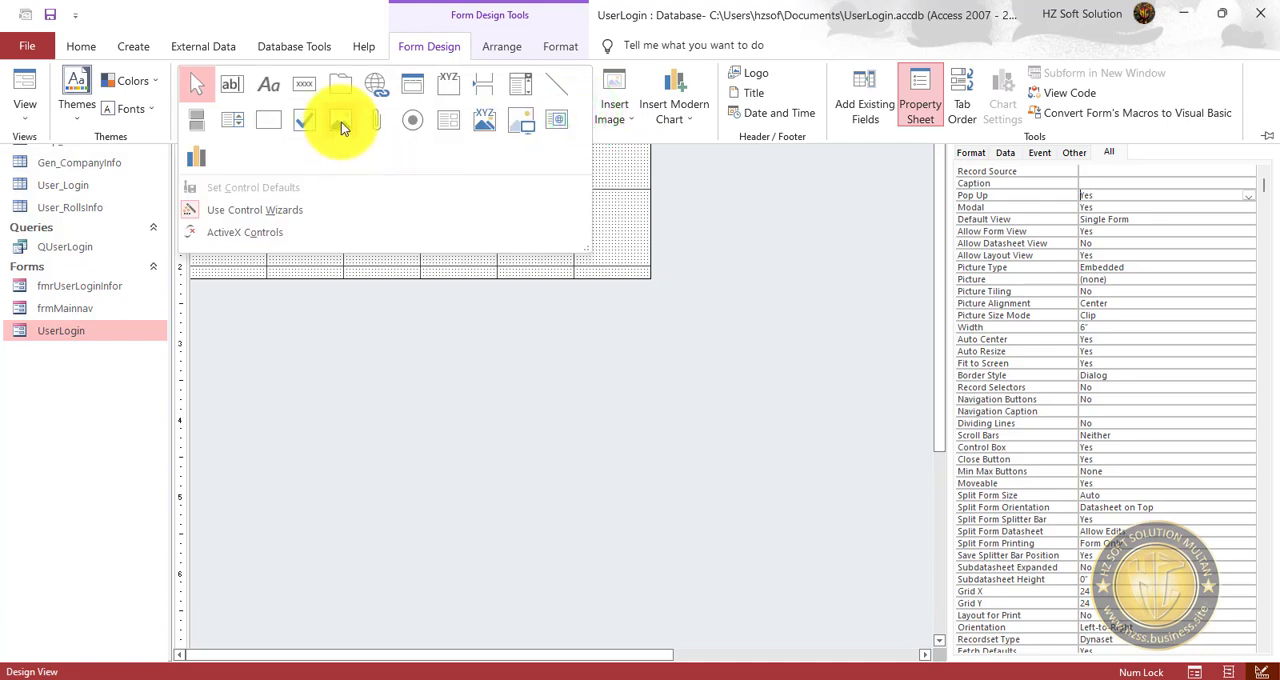
left_click(523, 123)
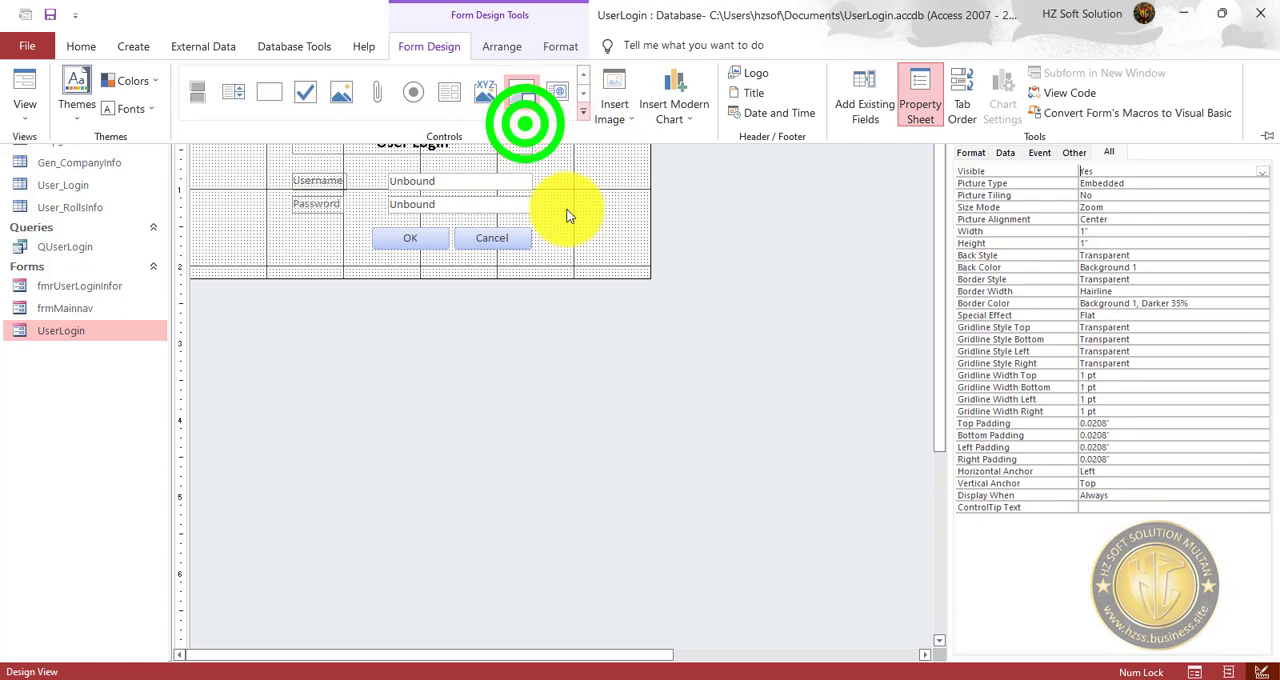
left_click(567, 173)
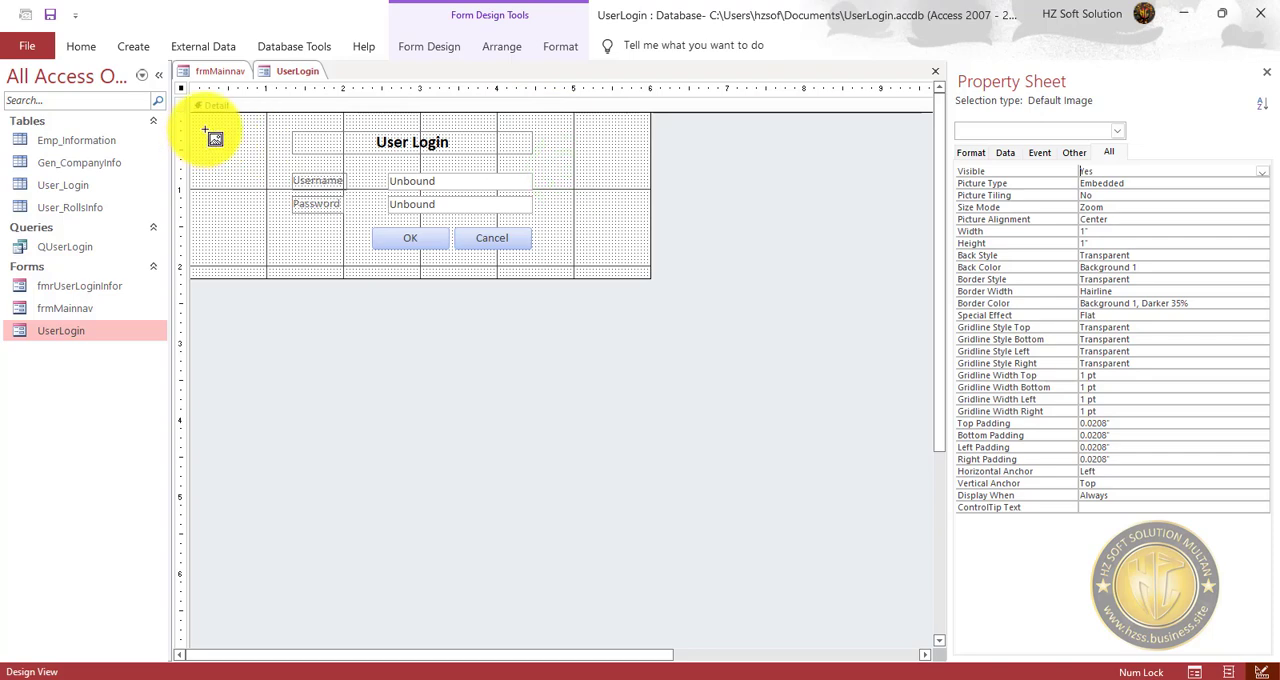
mouse_move(201, 129)
left_mouse_down()
mouse_move(268, 226)
mouse_move(286, 225)
left_mouse_up()
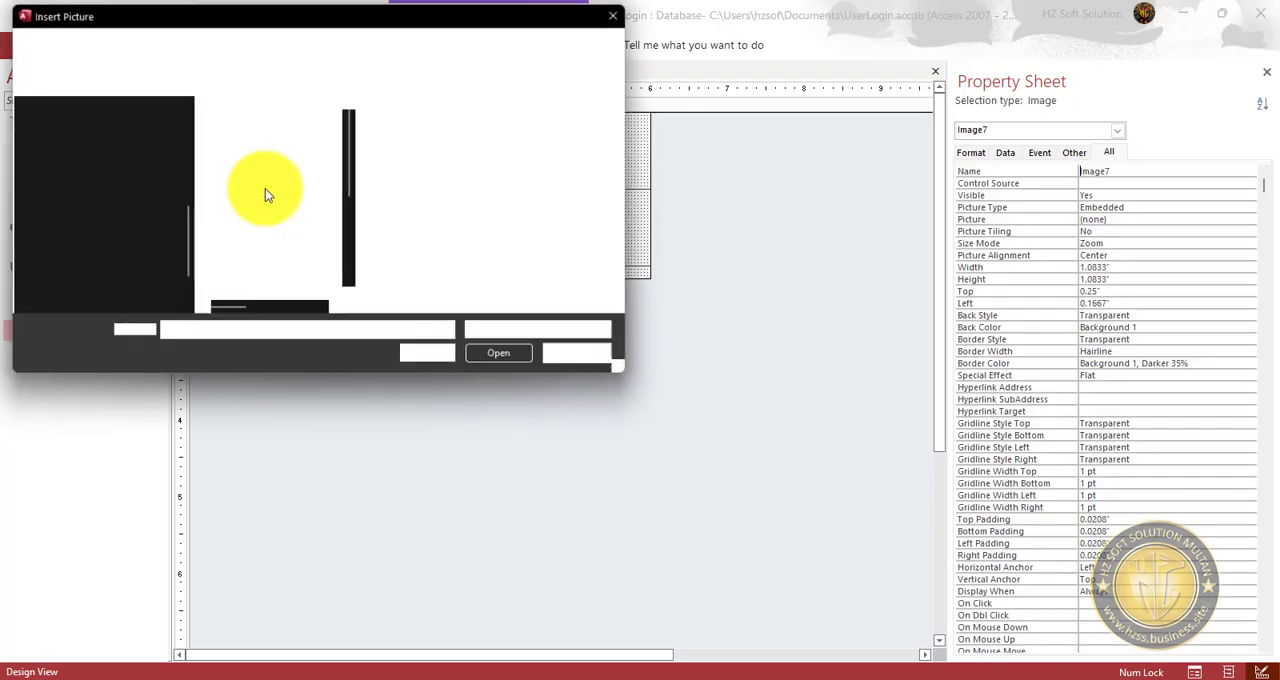
left_click(584, 357)
Name the new image control LogoImage.
double_click(1134, 171)
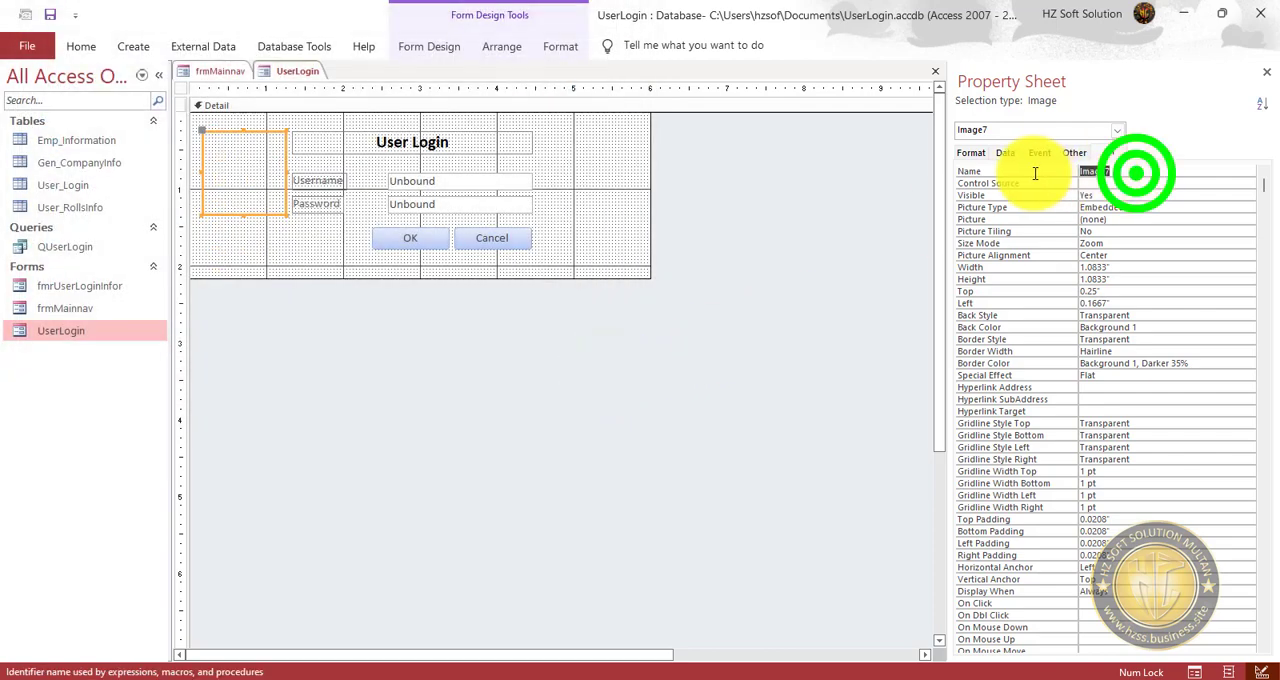
type("I")
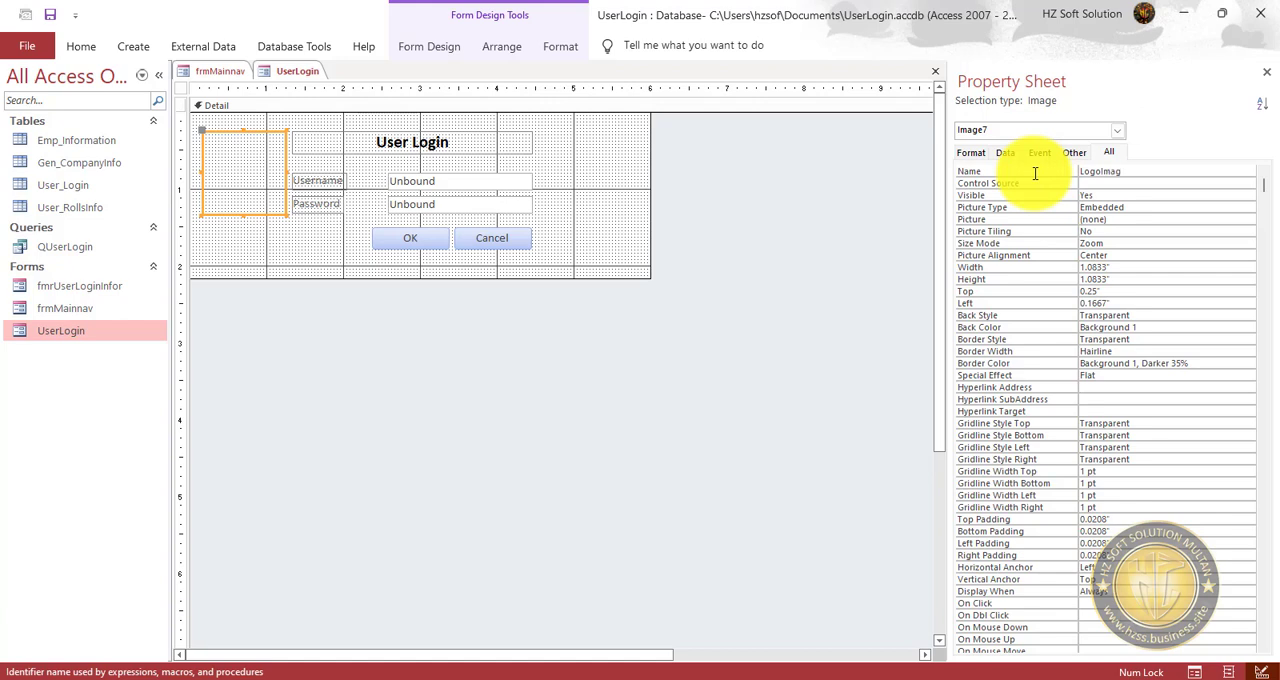
key("Return")
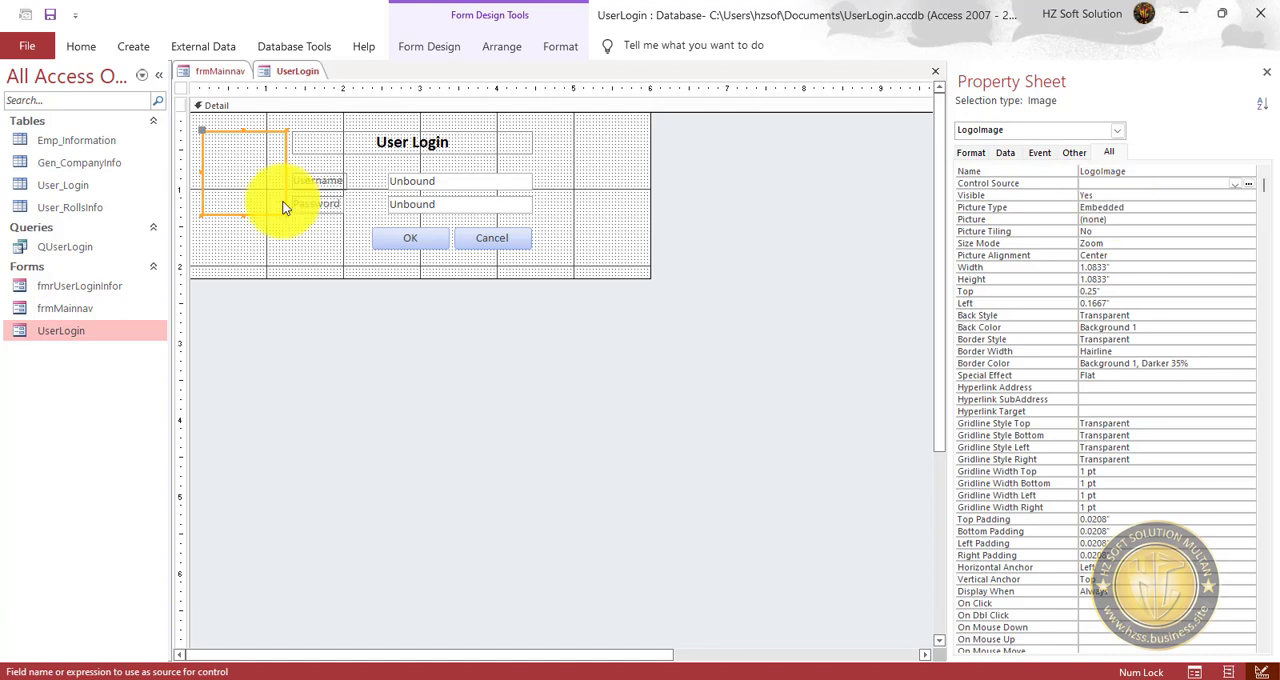
left_click(267, 254)
left_click(251, 177)
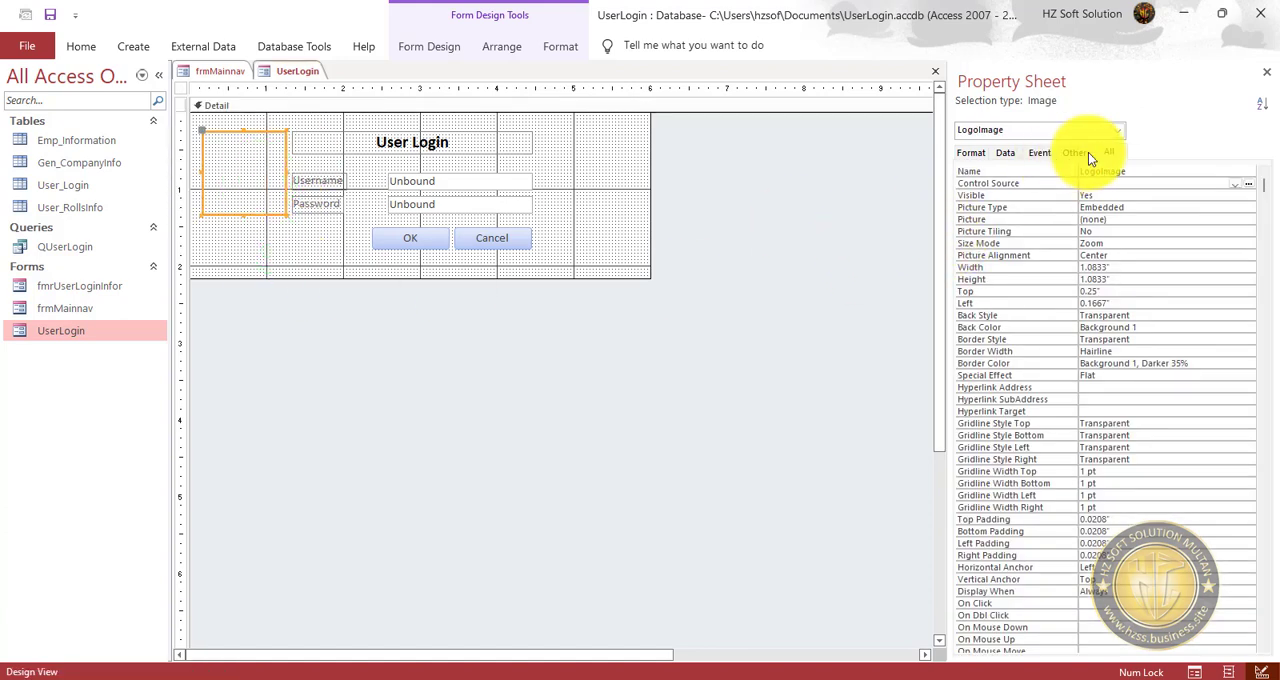
Select the whole UserLogin form and open the code of its On Load event procedure.
left_click(181, 88)
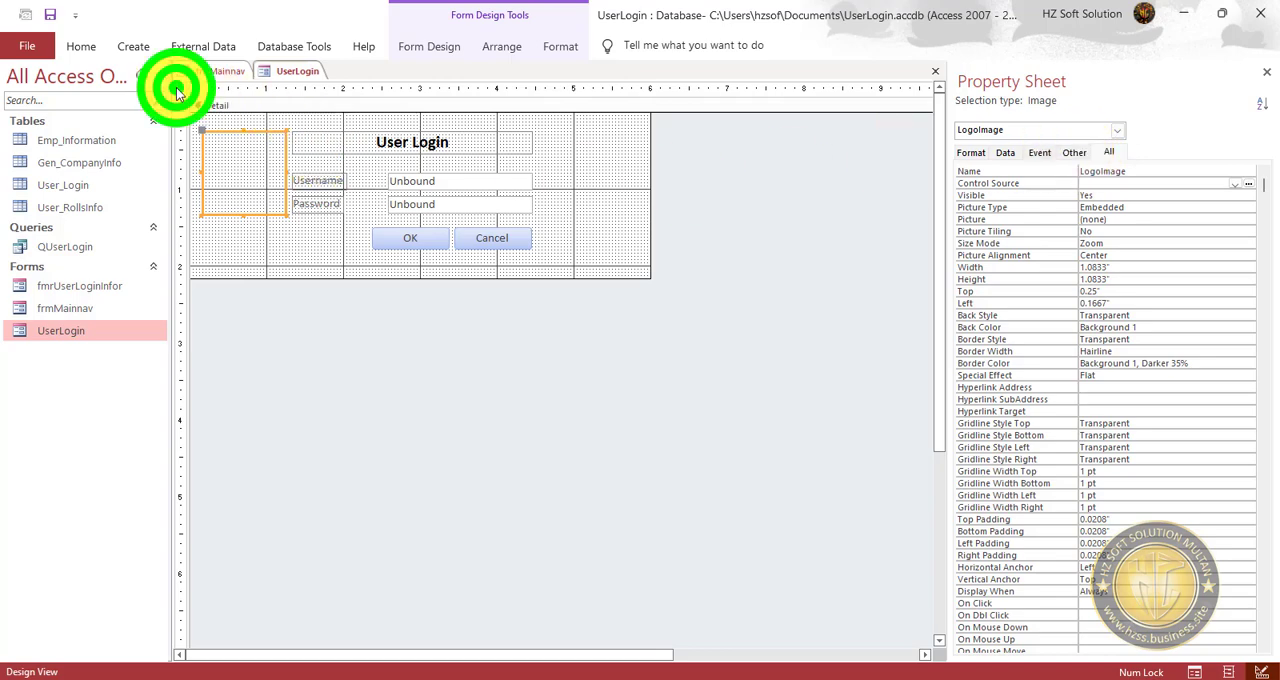
left_click(1040, 153)
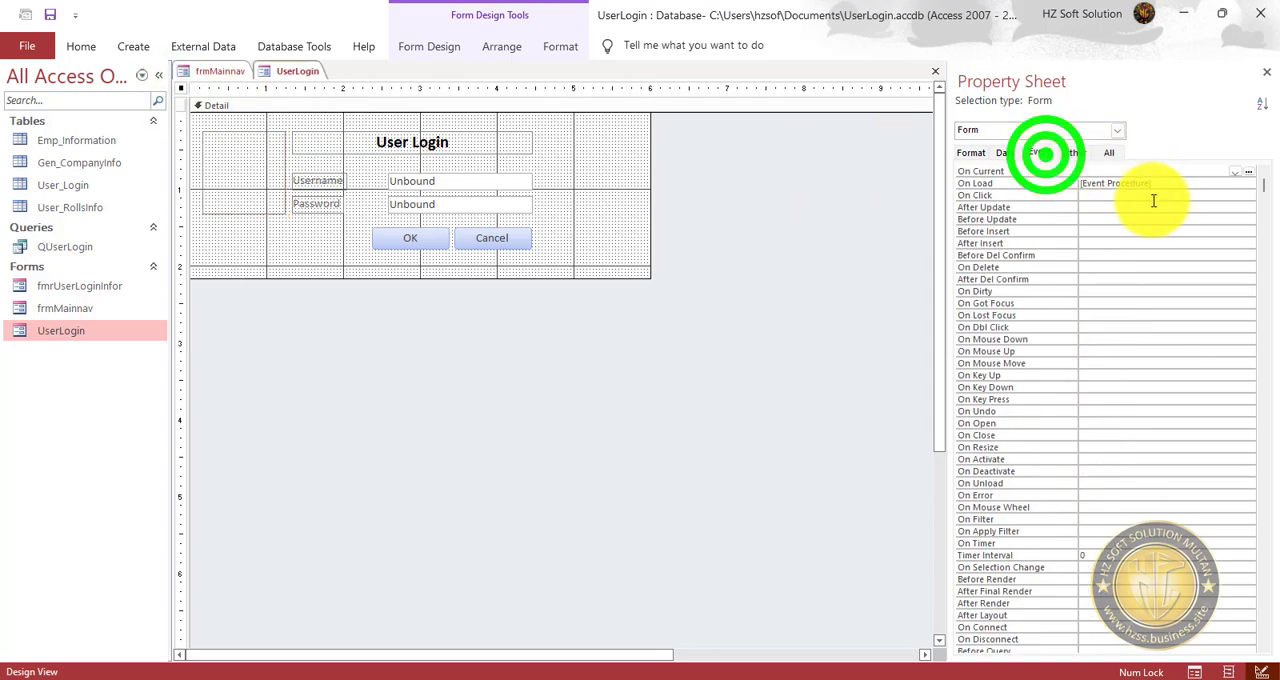
left_click(1166, 188)
left_click(1247, 185)
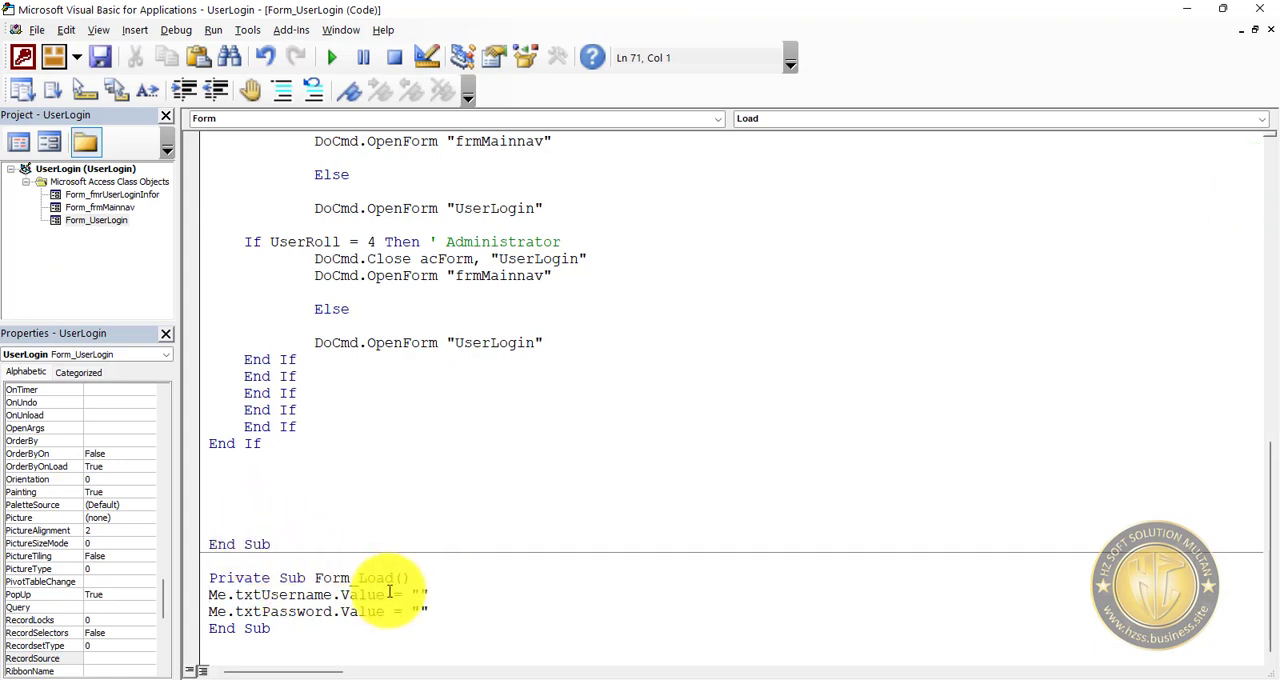
Add a line after the password reset in Form_Load that assigns Me.LogoImage.Picture = DLookup(), with the arguments still empty.
left_click(440, 614)
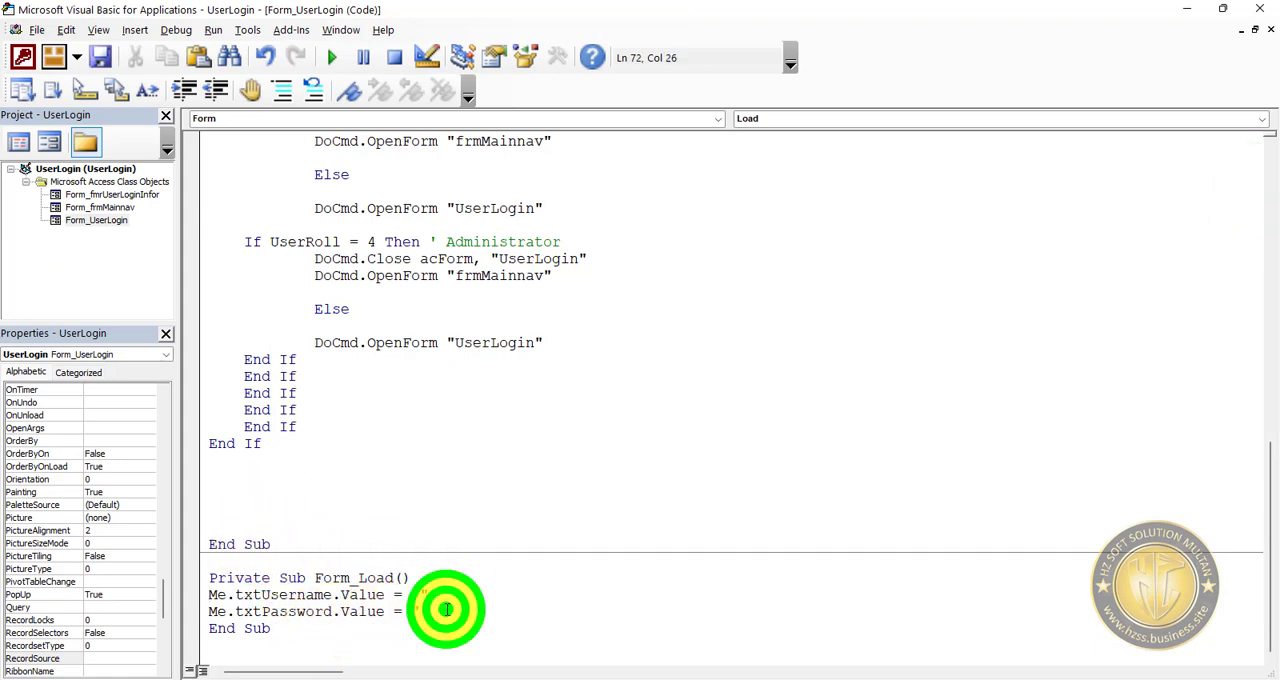
key("Return")
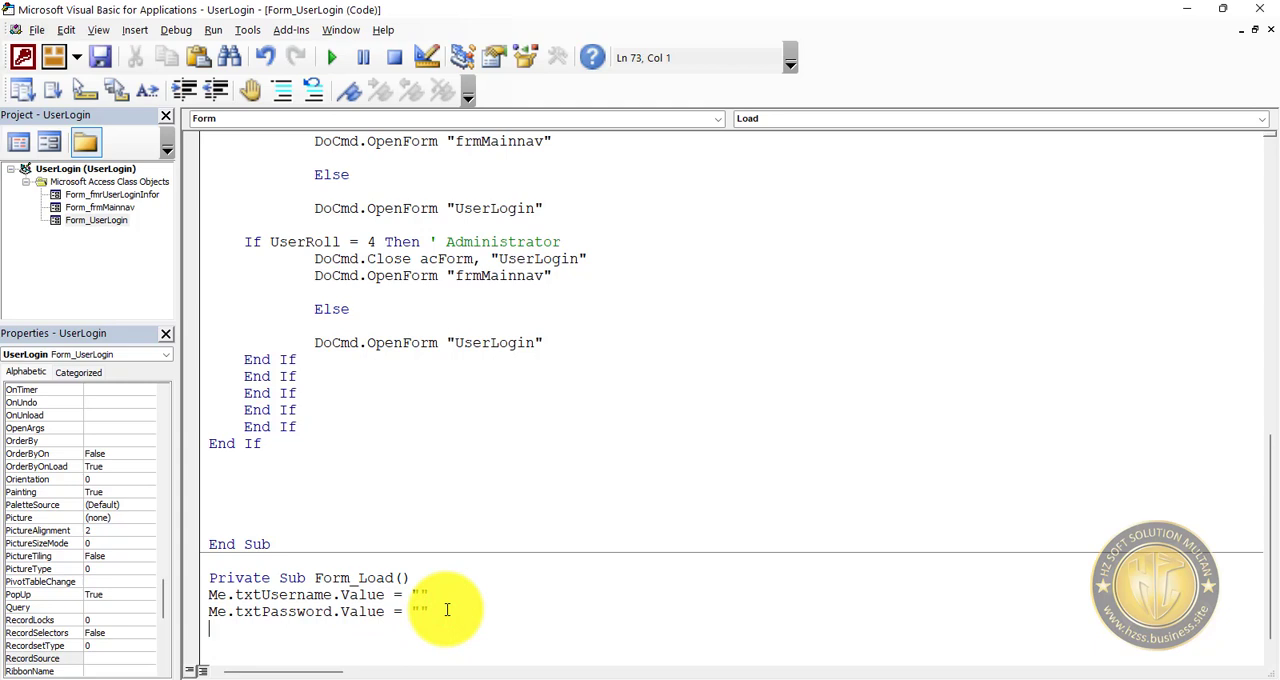
type("me.image")
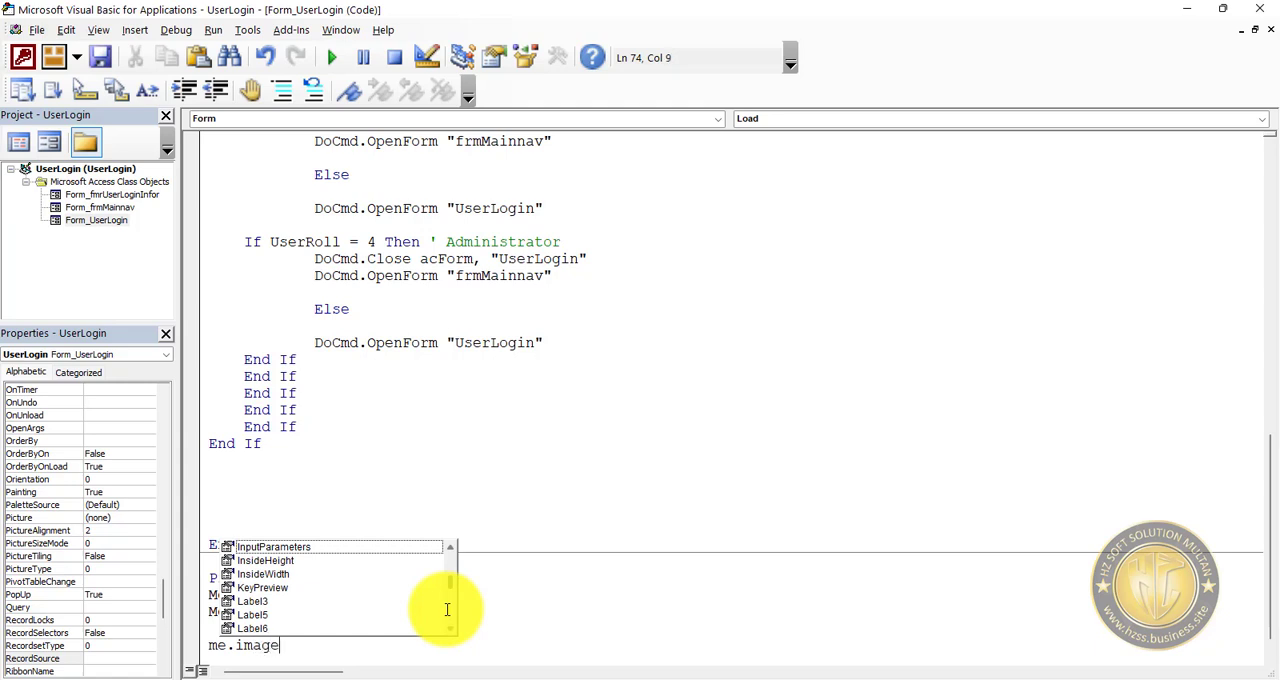
key("BackSpace")
key("BackSpace")
key("BackSpace")
key("BackSpace")
key("BackSpace")
type("log")
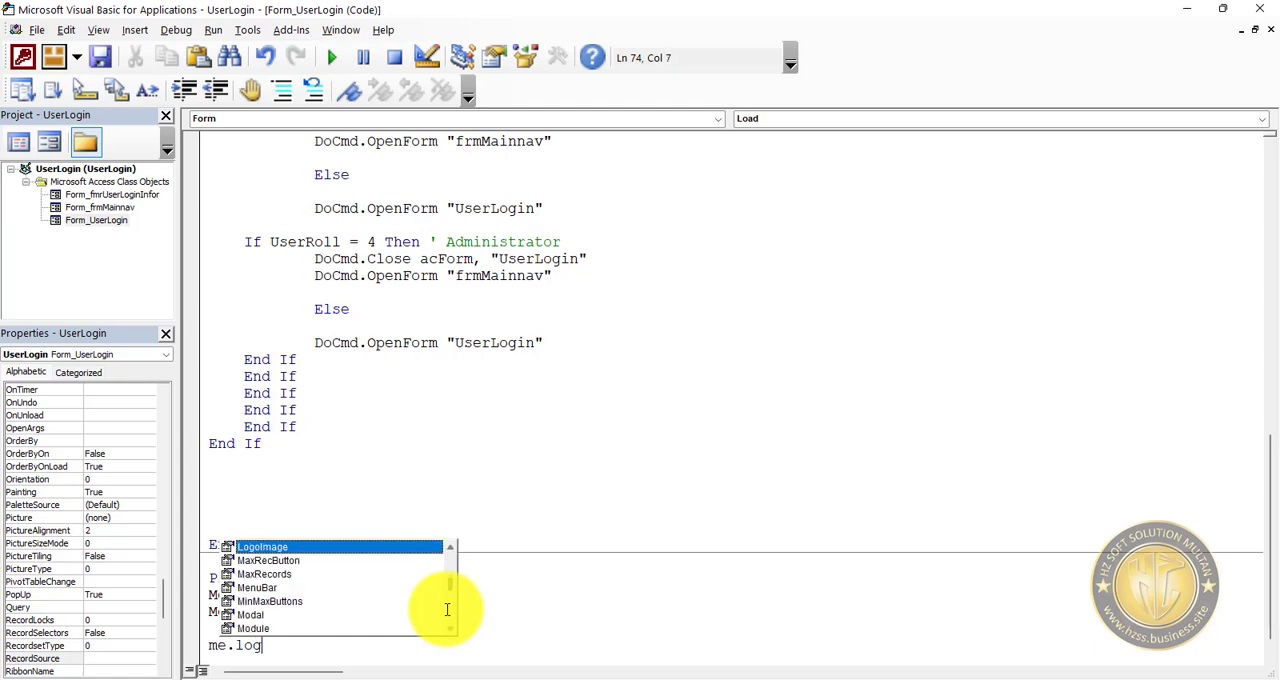
key("Tab")
type(".")
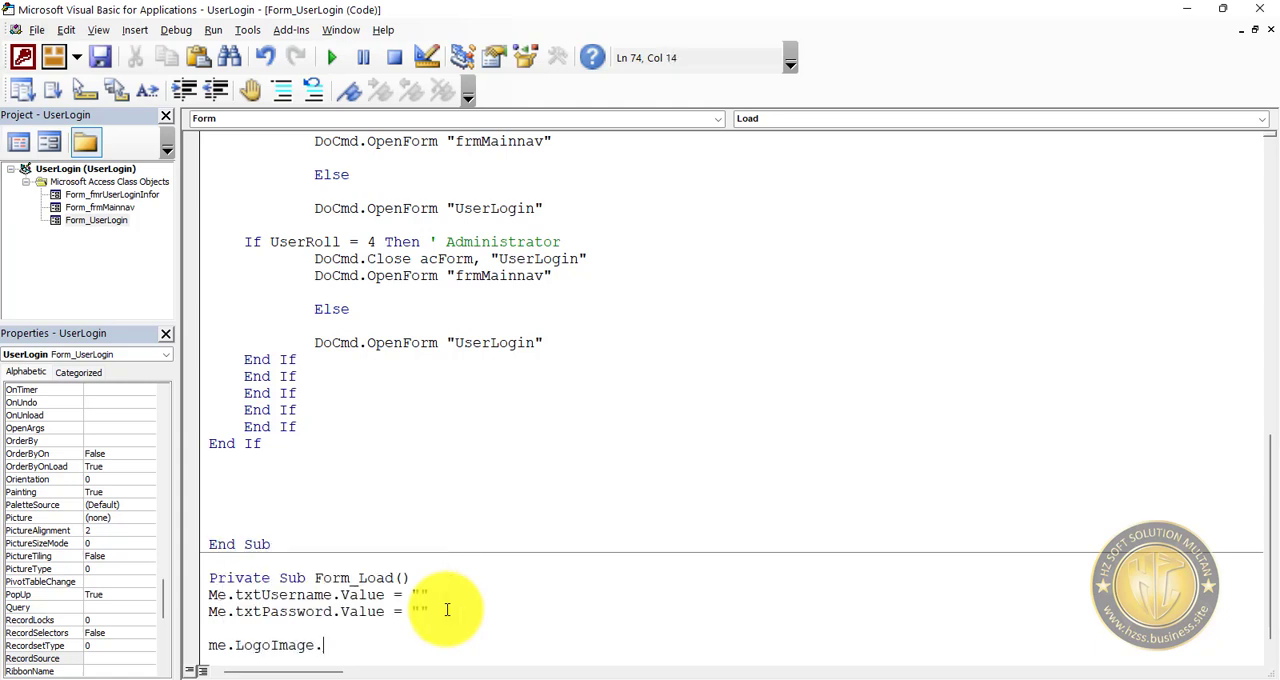
type("pi")
key("Tab")
type("= dlookup")
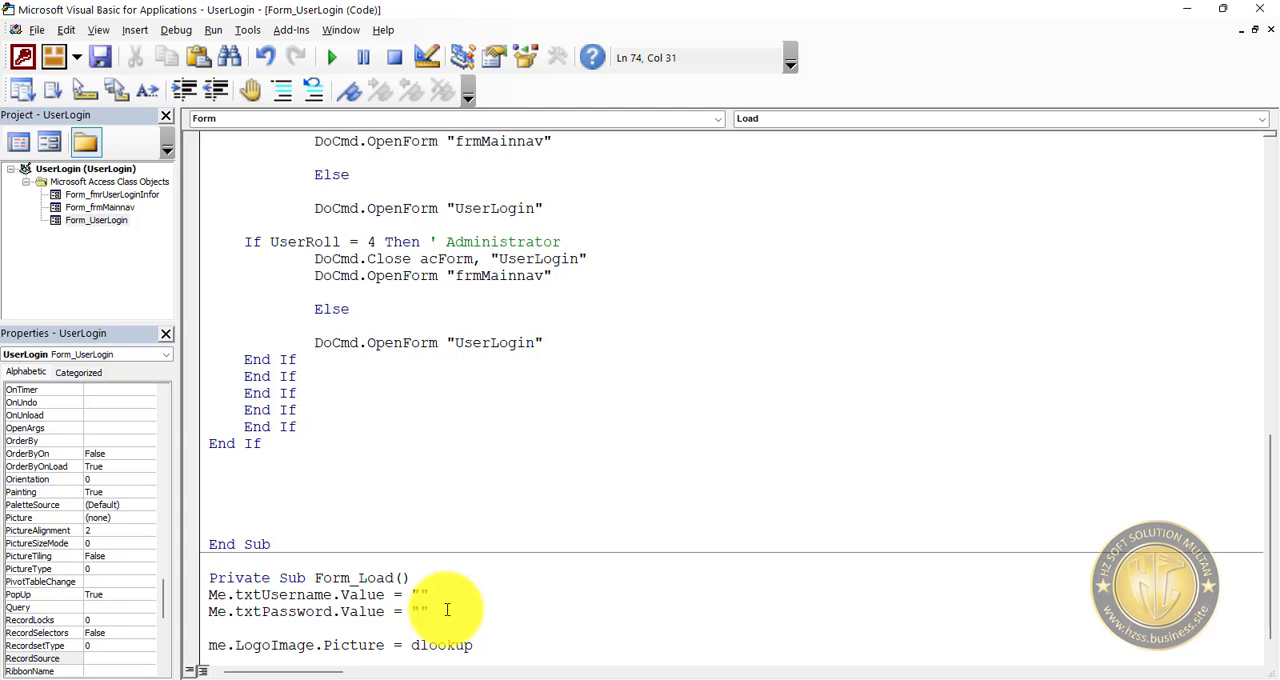
type("(")
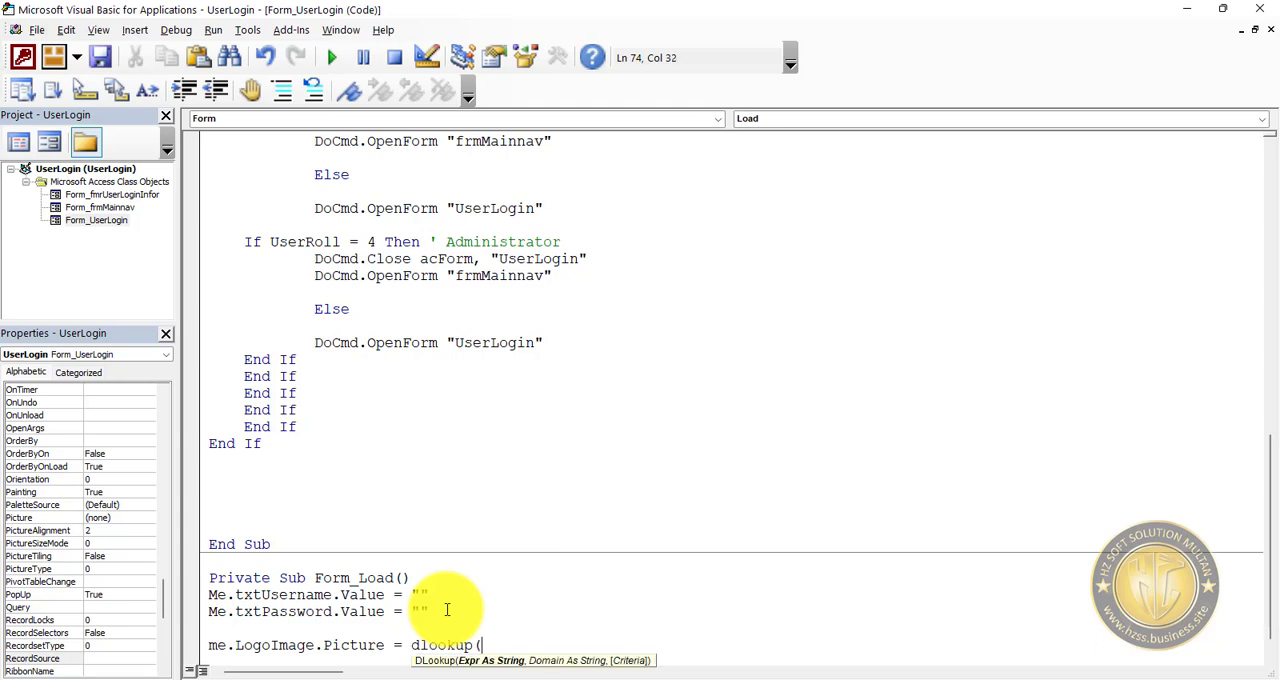
type(")")
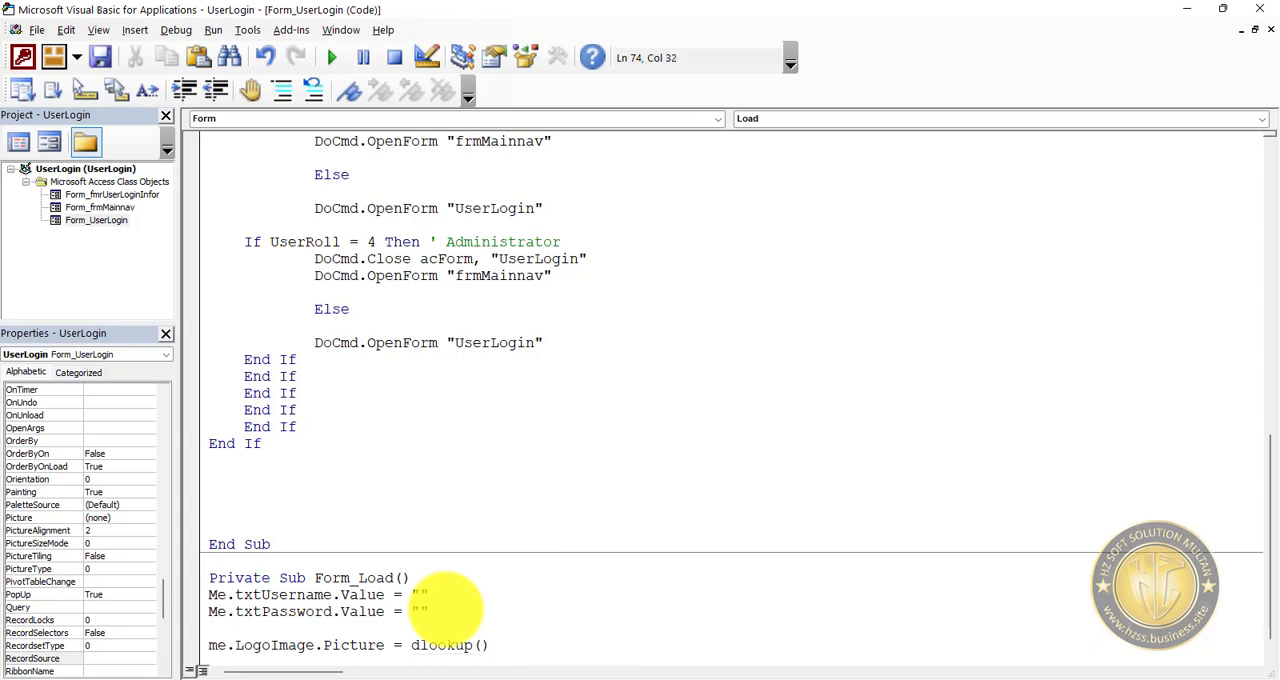
key("Return")
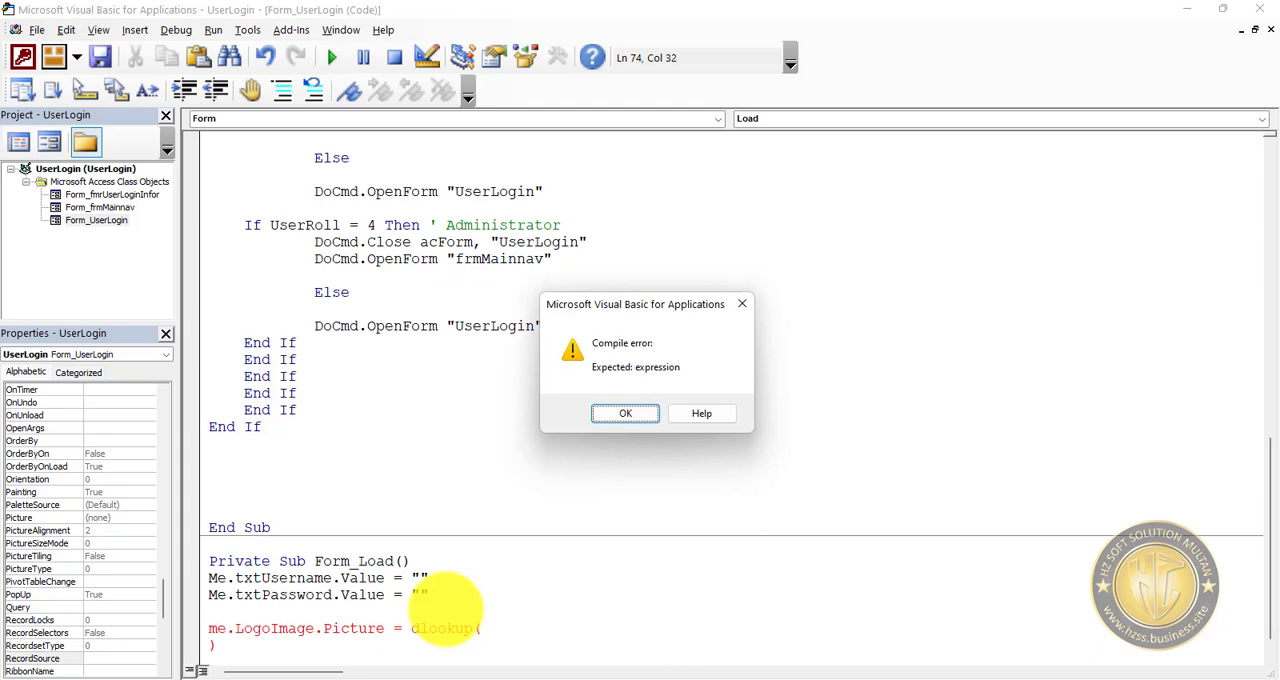
key("Return")
key("ctrl+z")
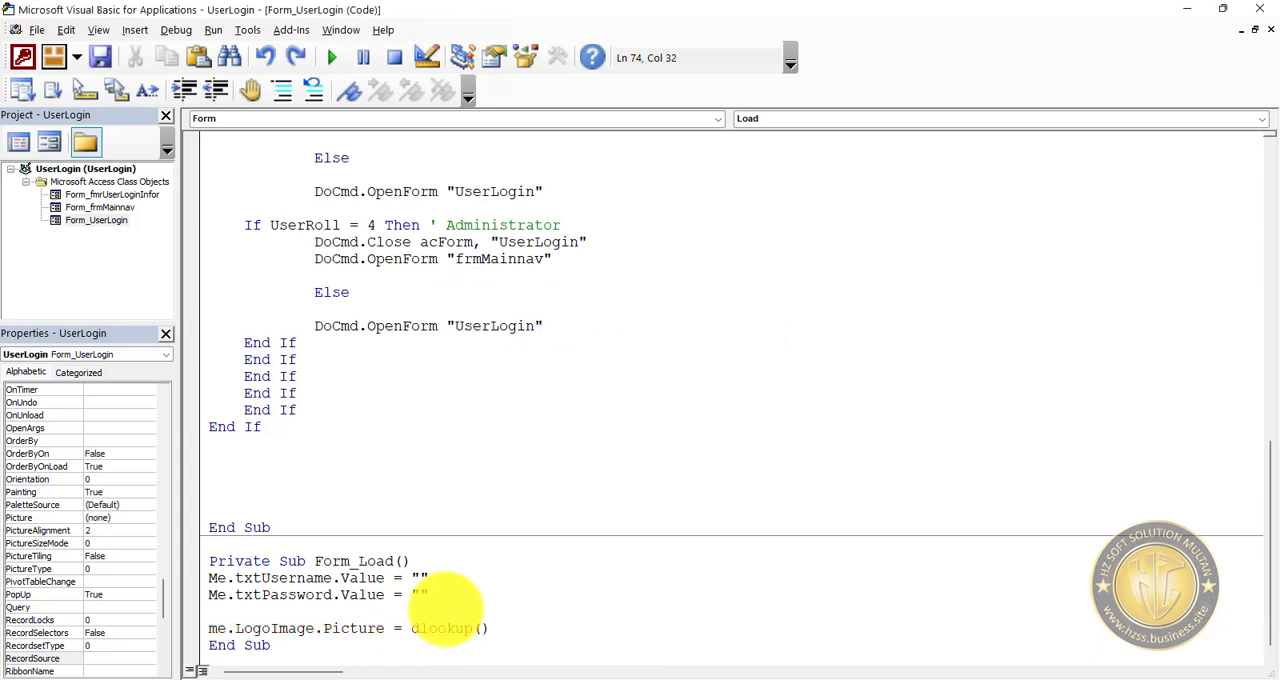
Enter "PictureLocation" as the field argument of the DLookup.
type("\"Pictr")
key("BackSpace")
type("ureLocation\"")
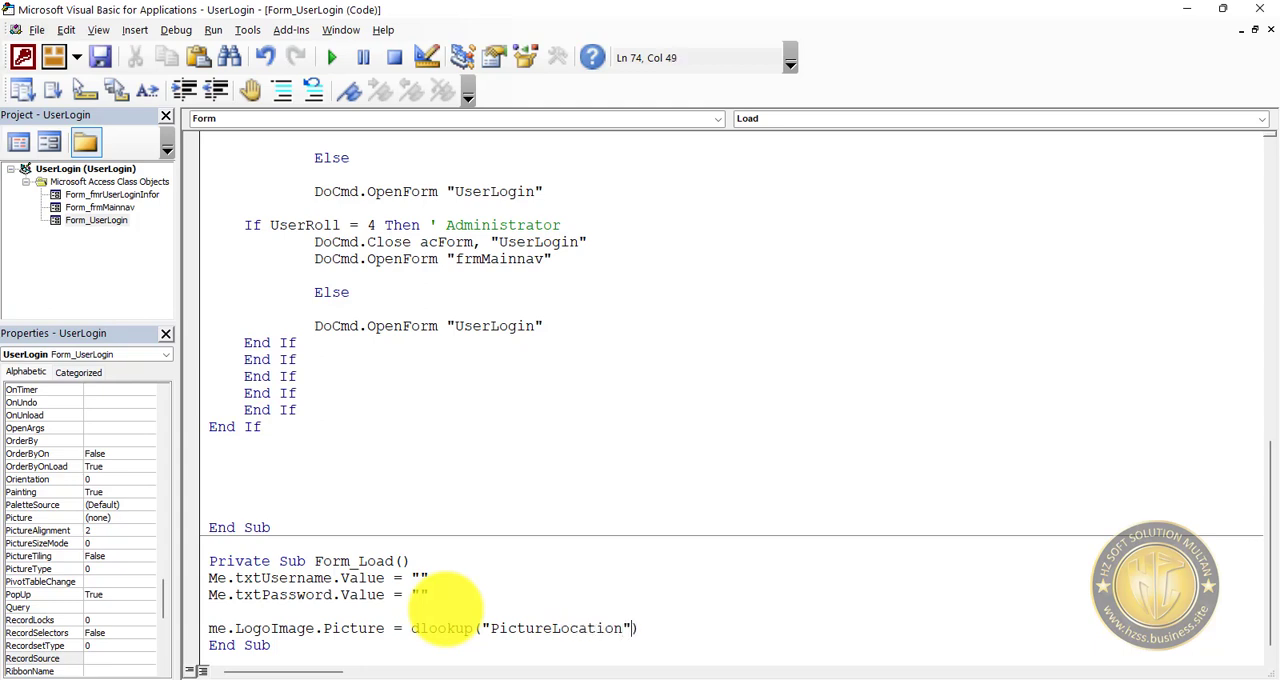
type(",")
key("Return")
key("Return")
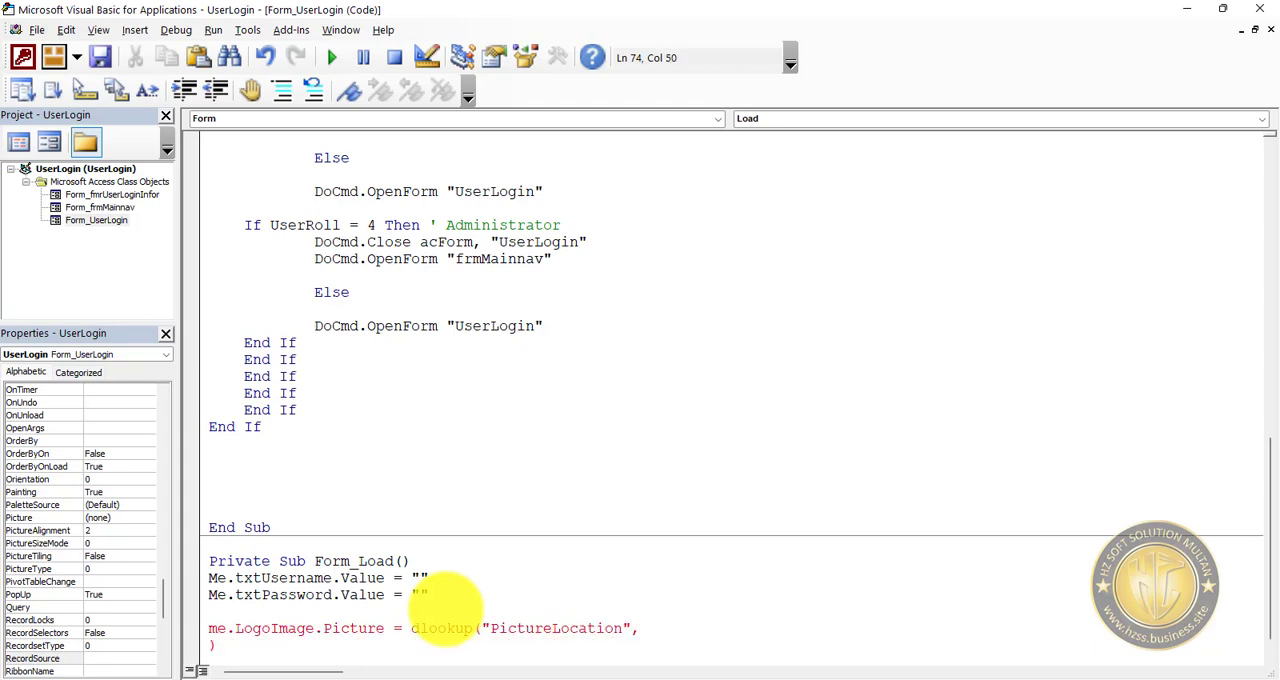
key("BackSpace")
key("Delete")
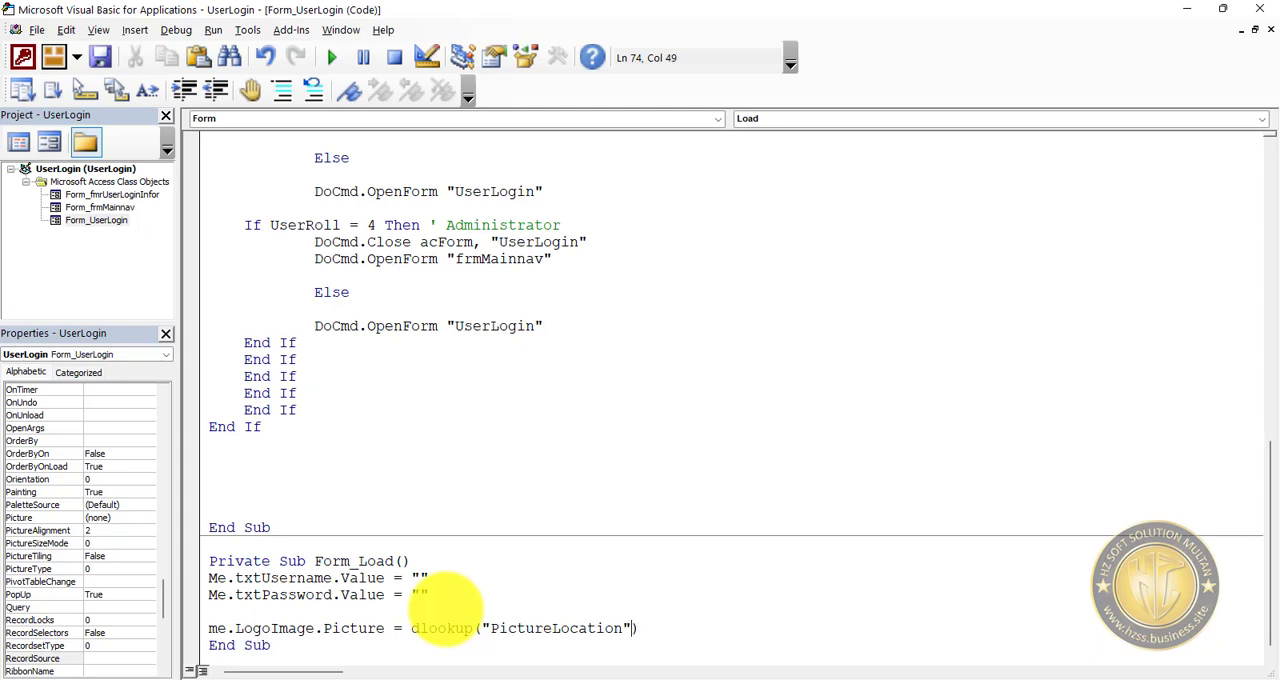
type(".")
key("BackSpace")
Add "Gen_Company" as the table argument of the DLookup.
type(",")
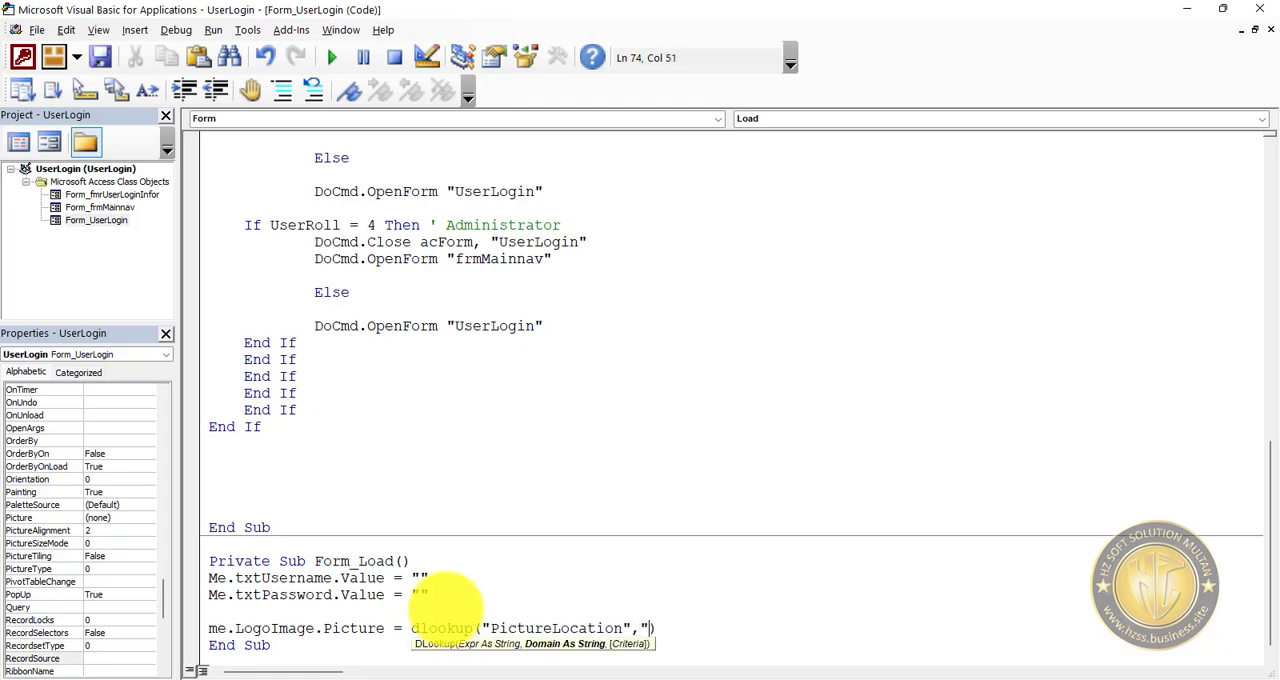
type("Gen")
type("_Comjpg")
key("BackSpace")
key("BackSpace")
key("BackSpace")
type("p")
type("p")
key("BackSpace")
key("BackSpace")
type("man")
key("BackSpace")
key("BackSpace")
key("BackSpace")
type("a")
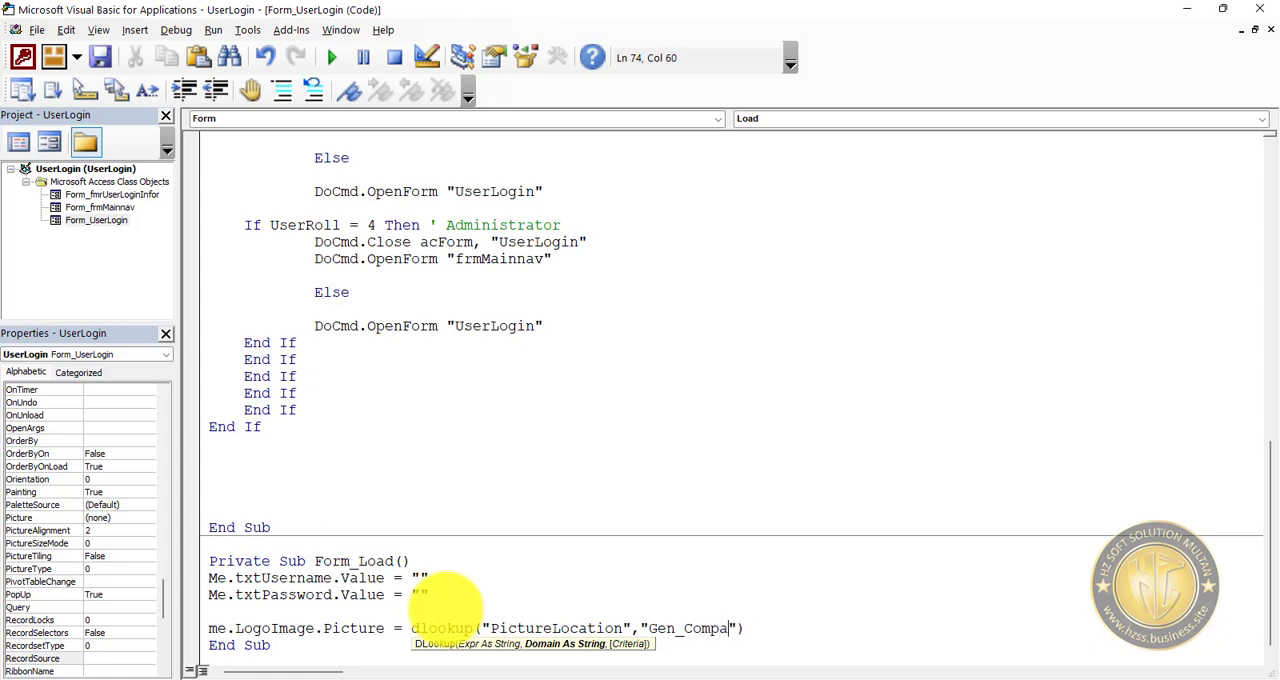
type("ny")
type(",")
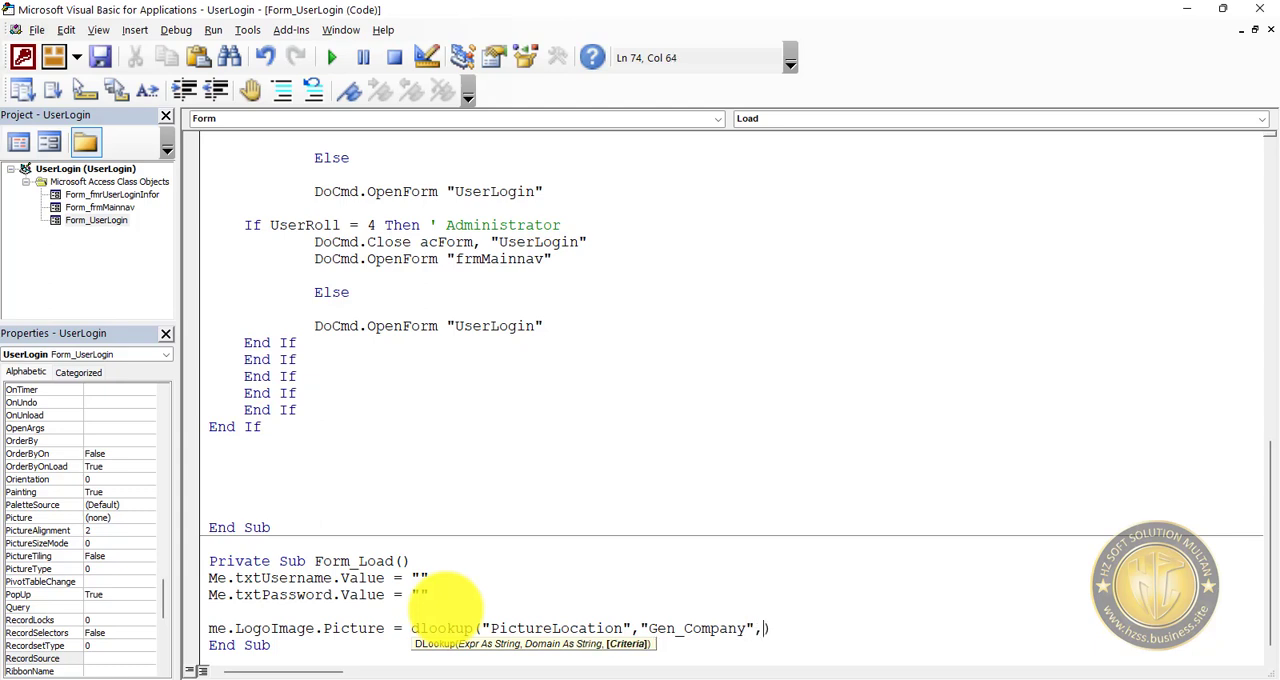
type("\"\"CompID=Compaid\"")
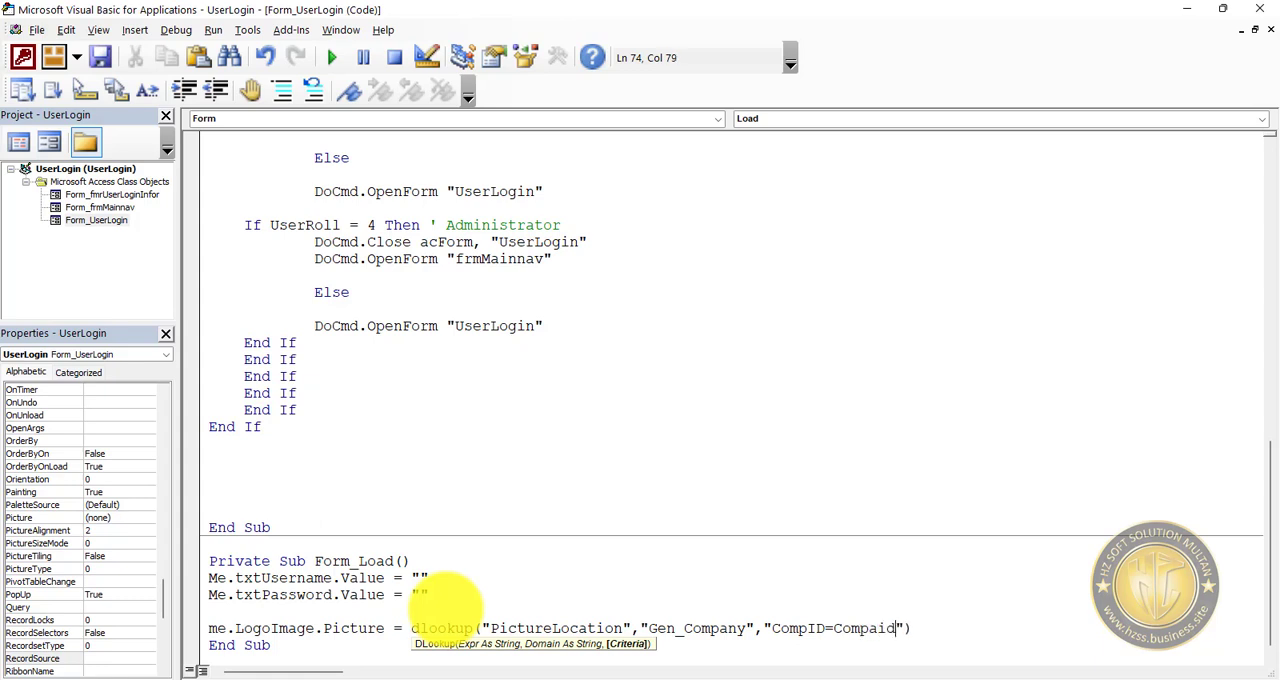
Add "CompID=CompID" as the criteria argument and complete the DLookup line.
key("BackSpace")
key("BackSpace")
key("BackSpace")
type("ID")
left_click(889, 643)
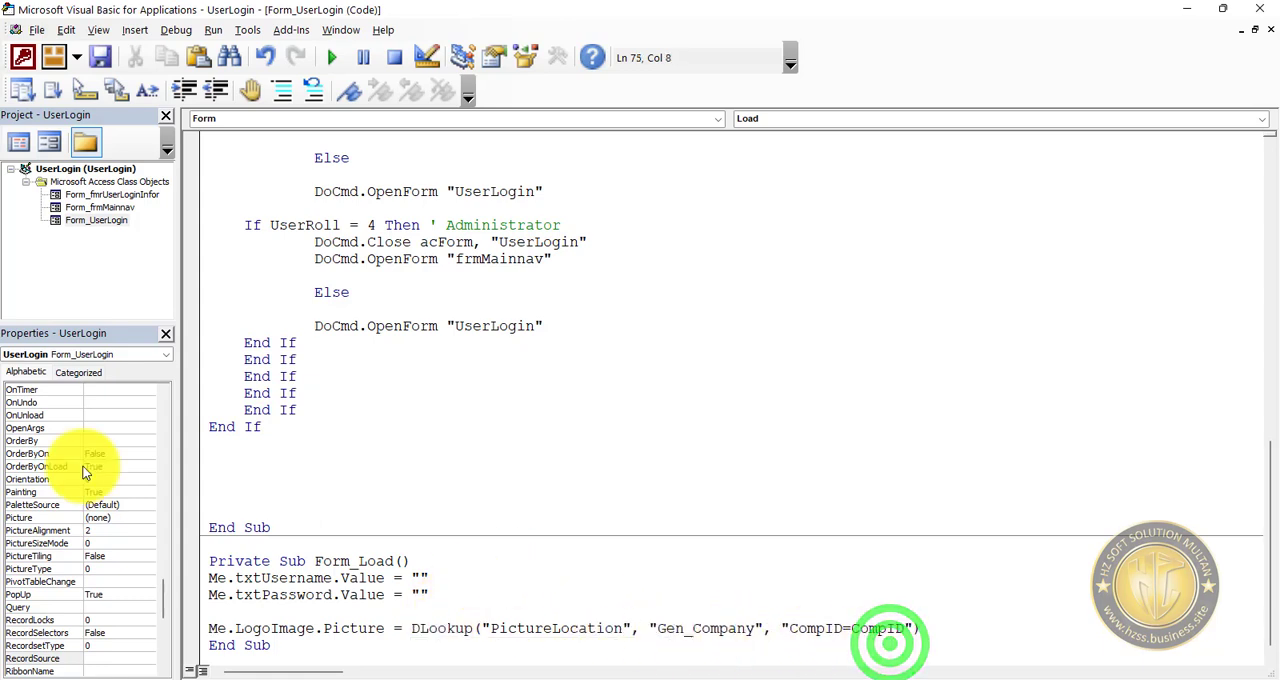
Save the code, close the Visual Basic editor and save the UserLogin form.
left_click(101, 56)
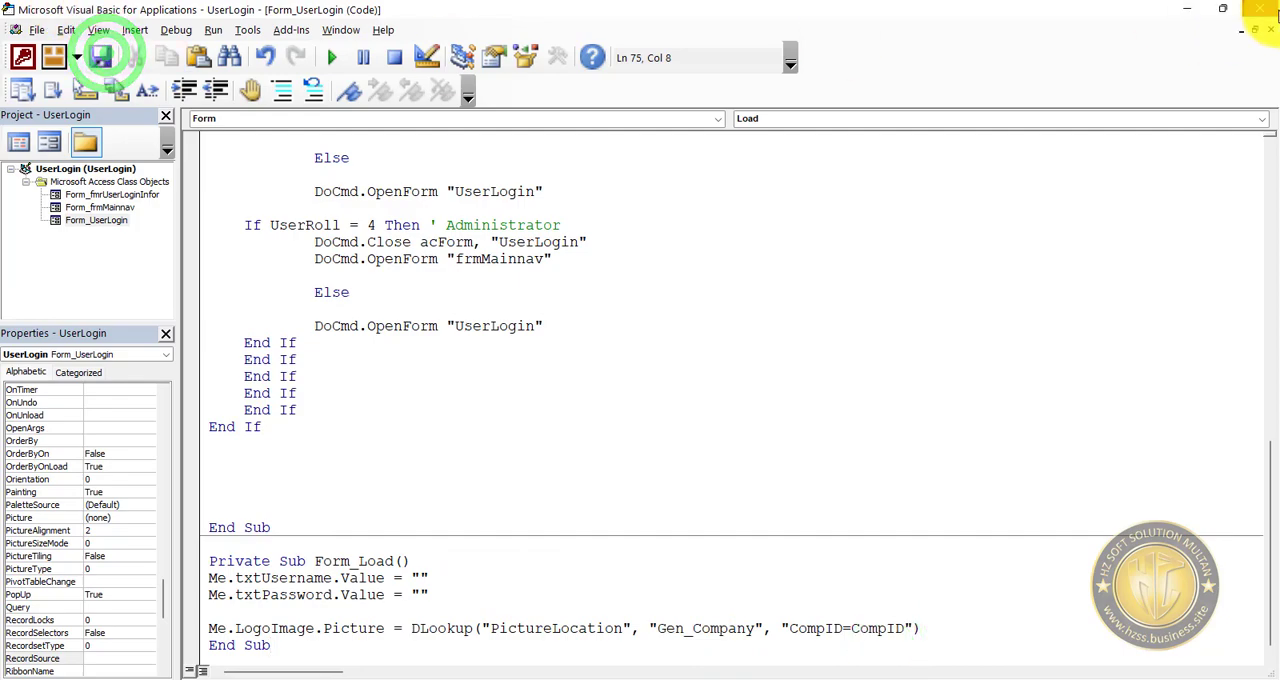
left_click(1262, 10)
left_click(50, 16)
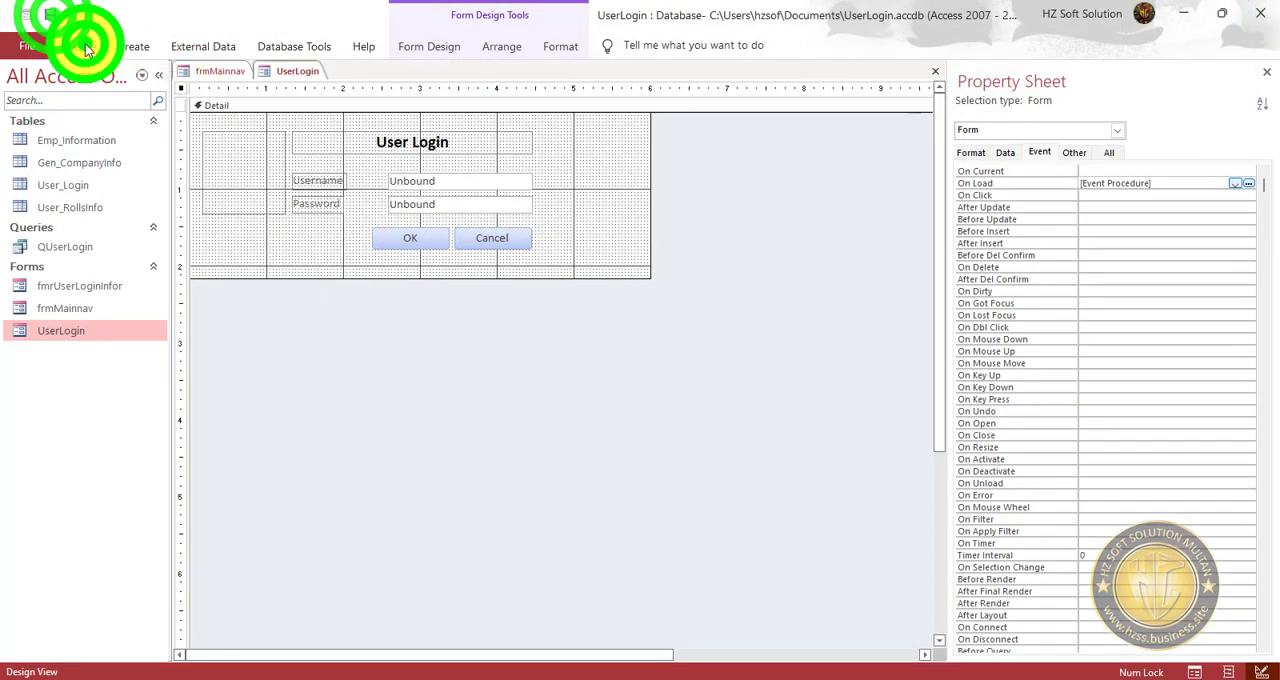
Run the UserLogin form in form view and go into debugging its Form_Load code.
left_click(88, 50)
left_click(28, 82)
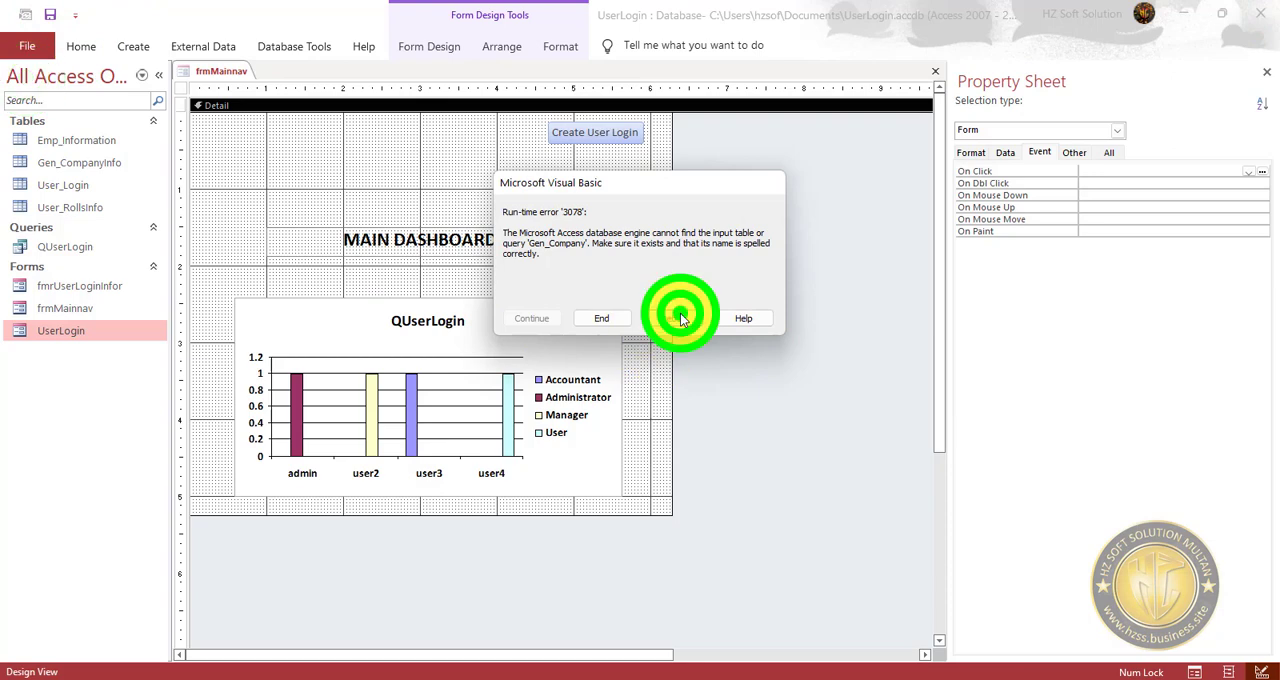
left_click(680, 318)
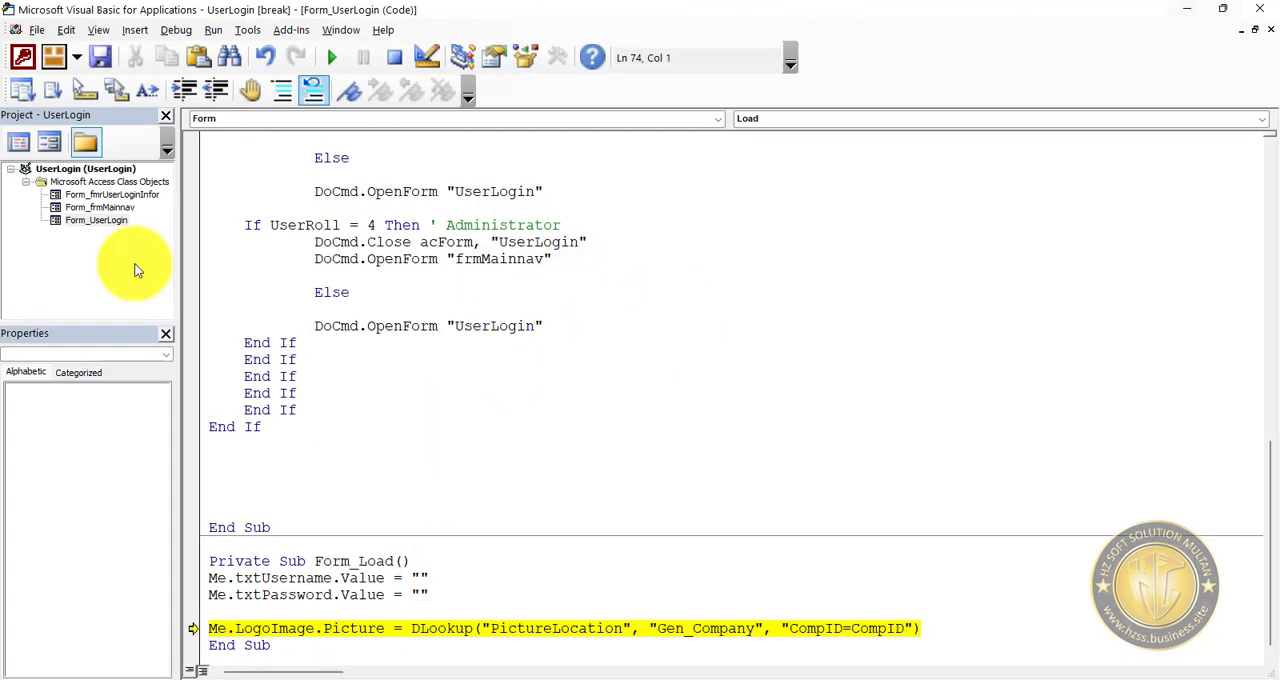
Stop debugging the Form_Load code and switch the UserLogin form back to design view.
double_click(355, 630)
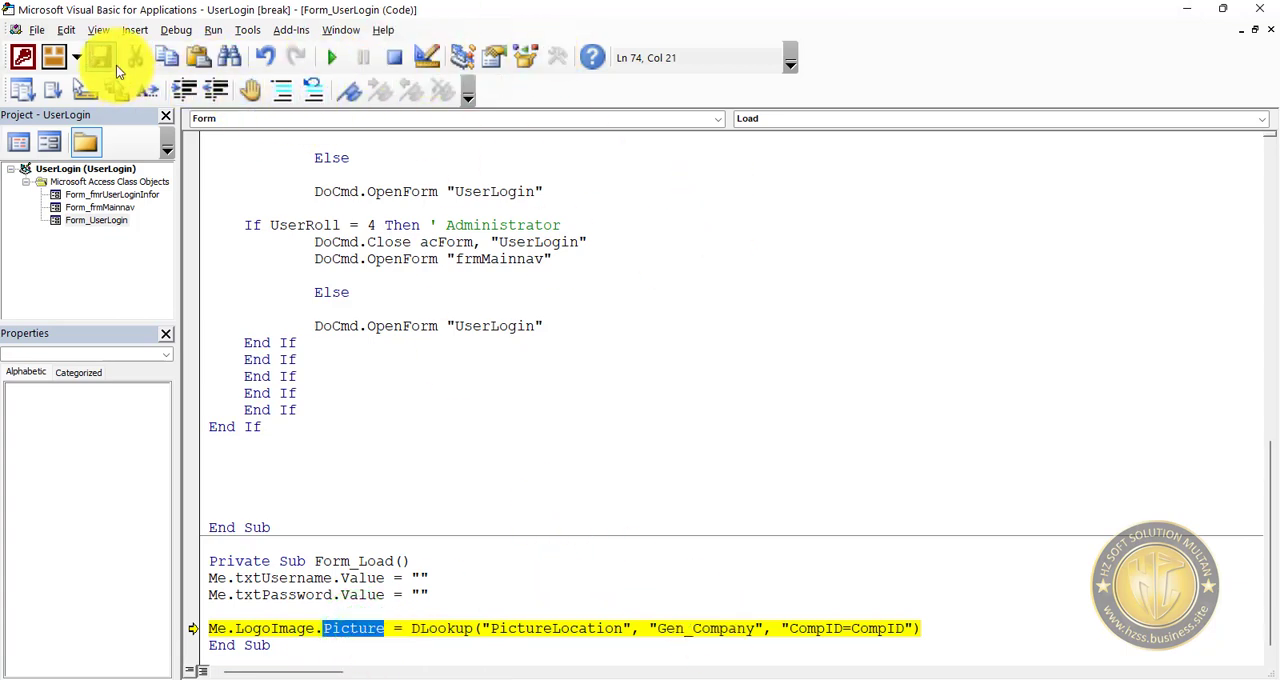
left_click(436, 55)
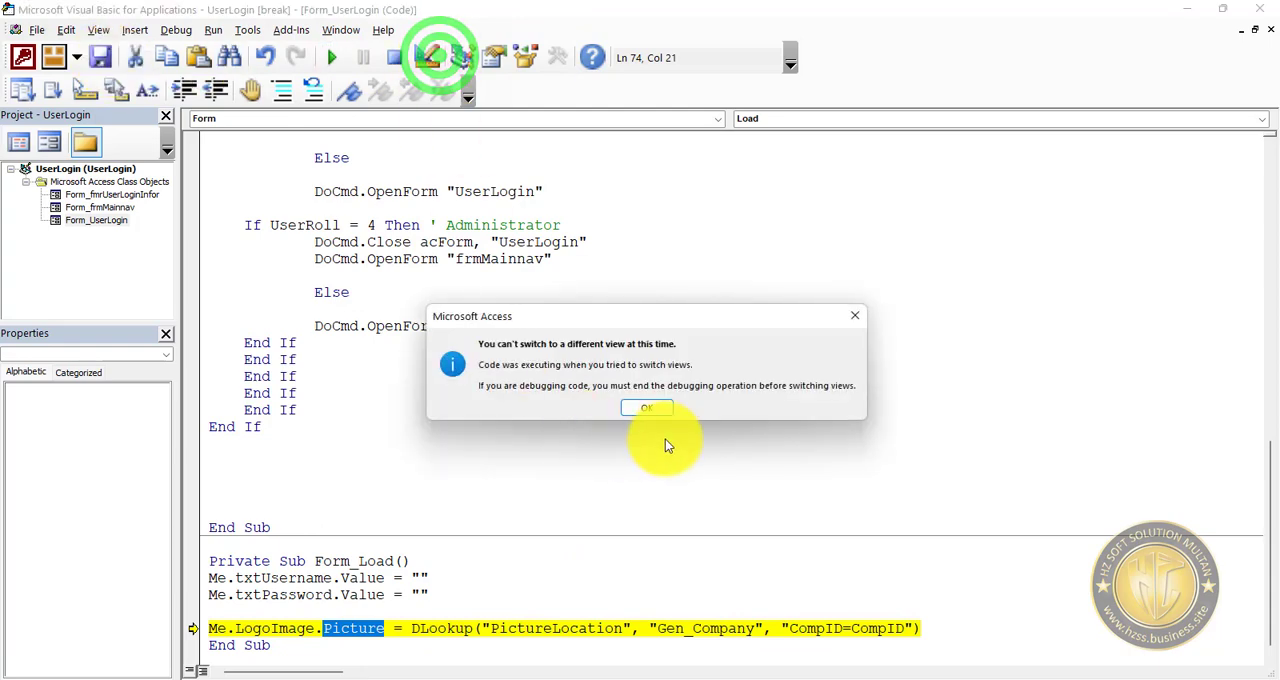
left_click(652, 408)
right_click(581, 110)
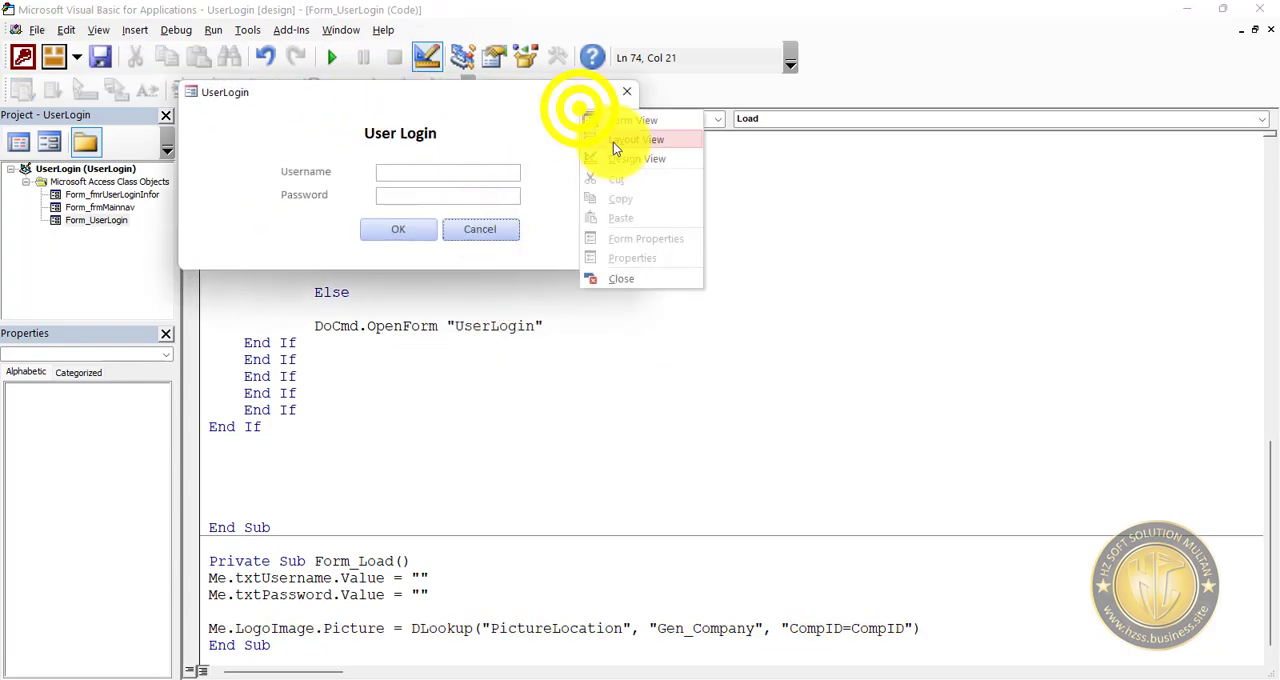
left_click(622, 158)
Show all properties of the LogoImage control and close the frmMainnav form.
left_click(247, 170)
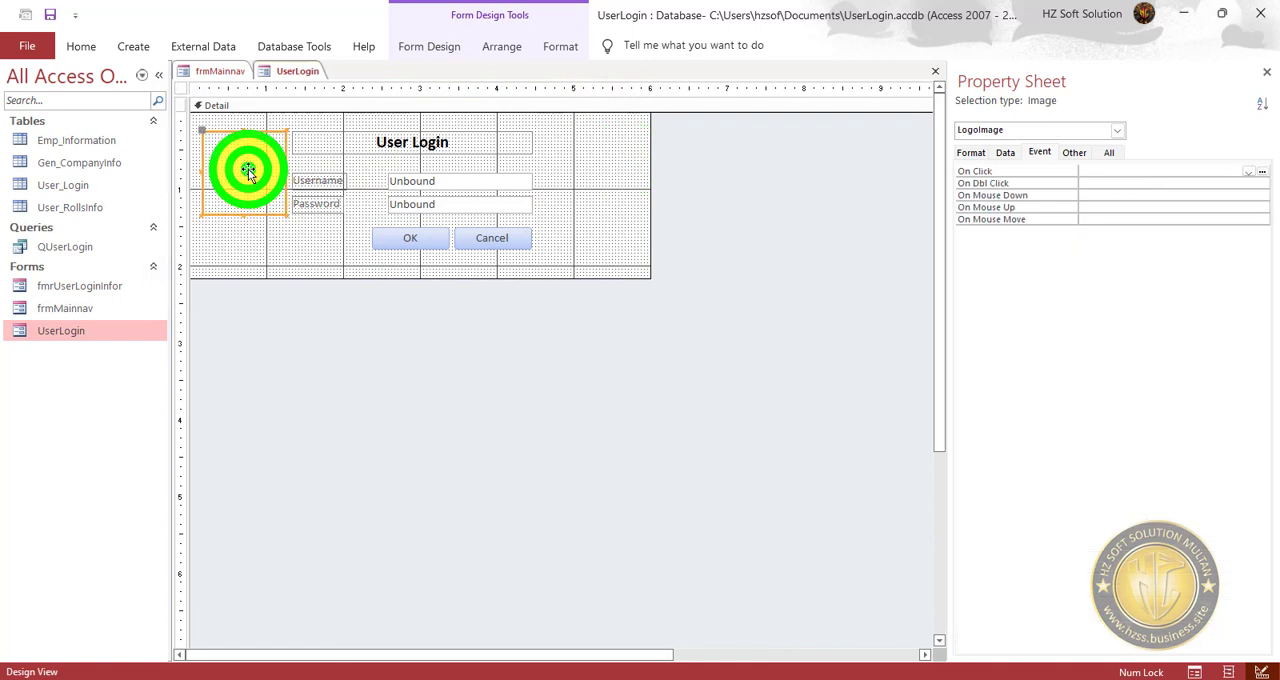
left_click(1109, 152)
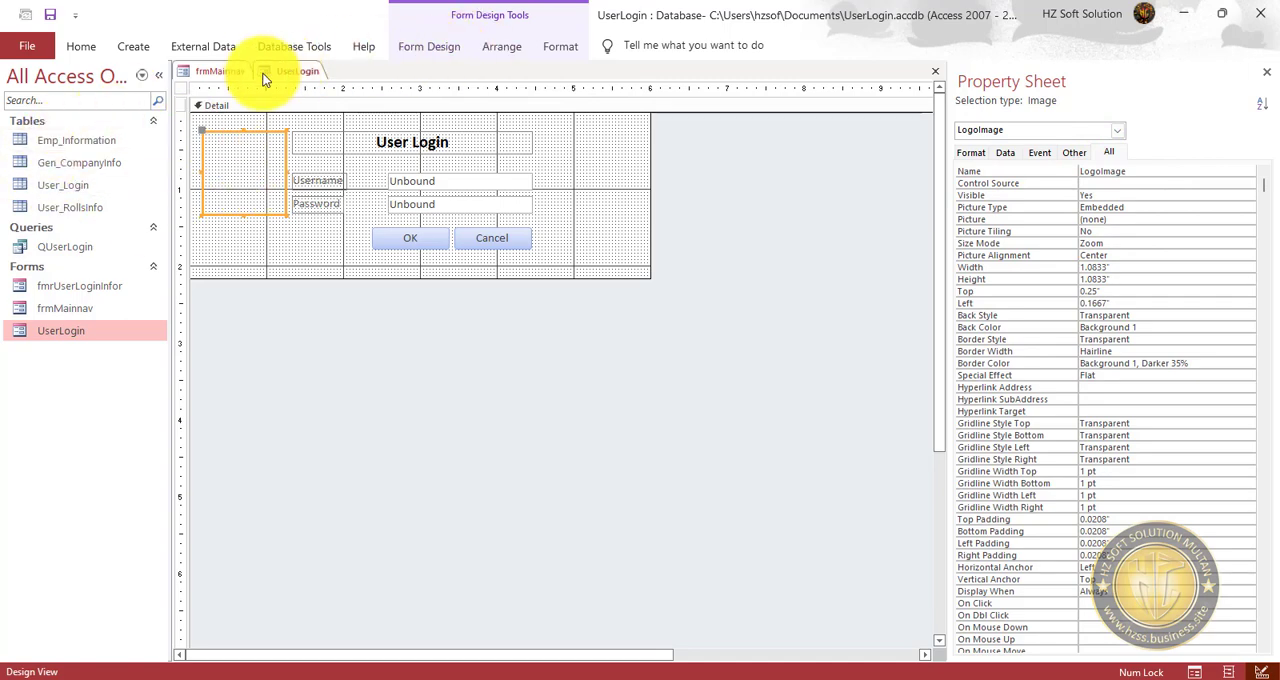
left_click(218, 73)
left_click(297, 71)
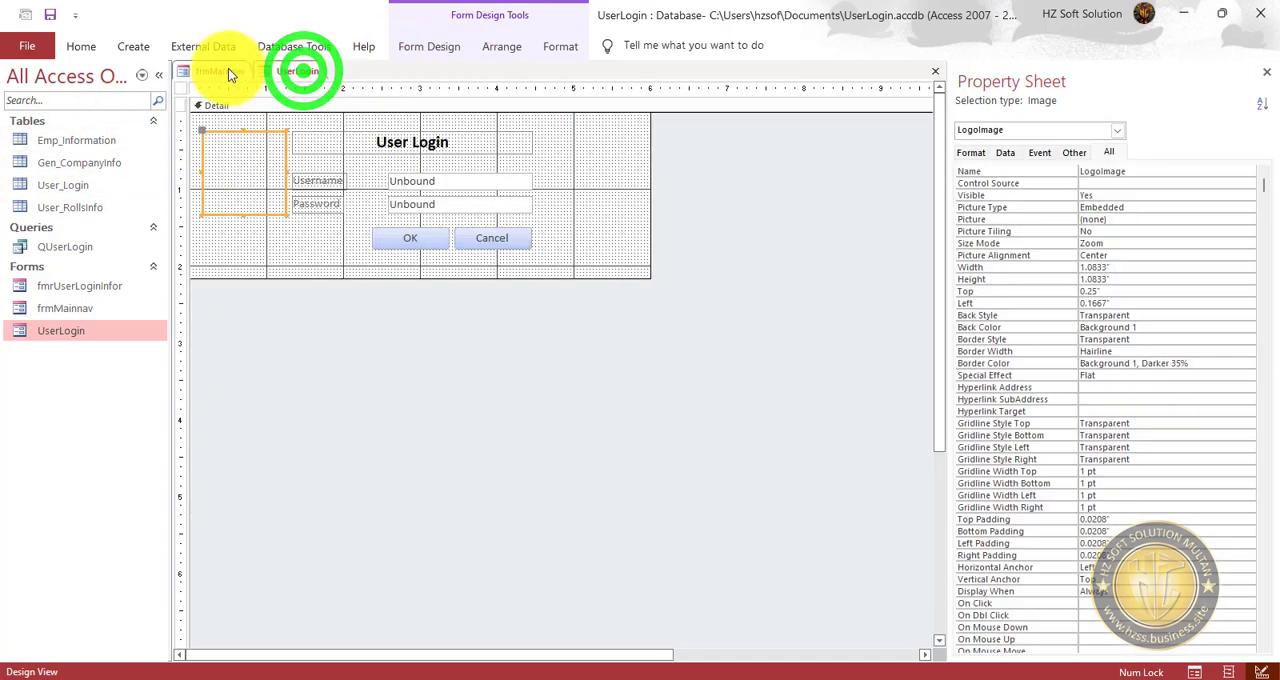
left_click(223, 73)
left_click(935, 71)
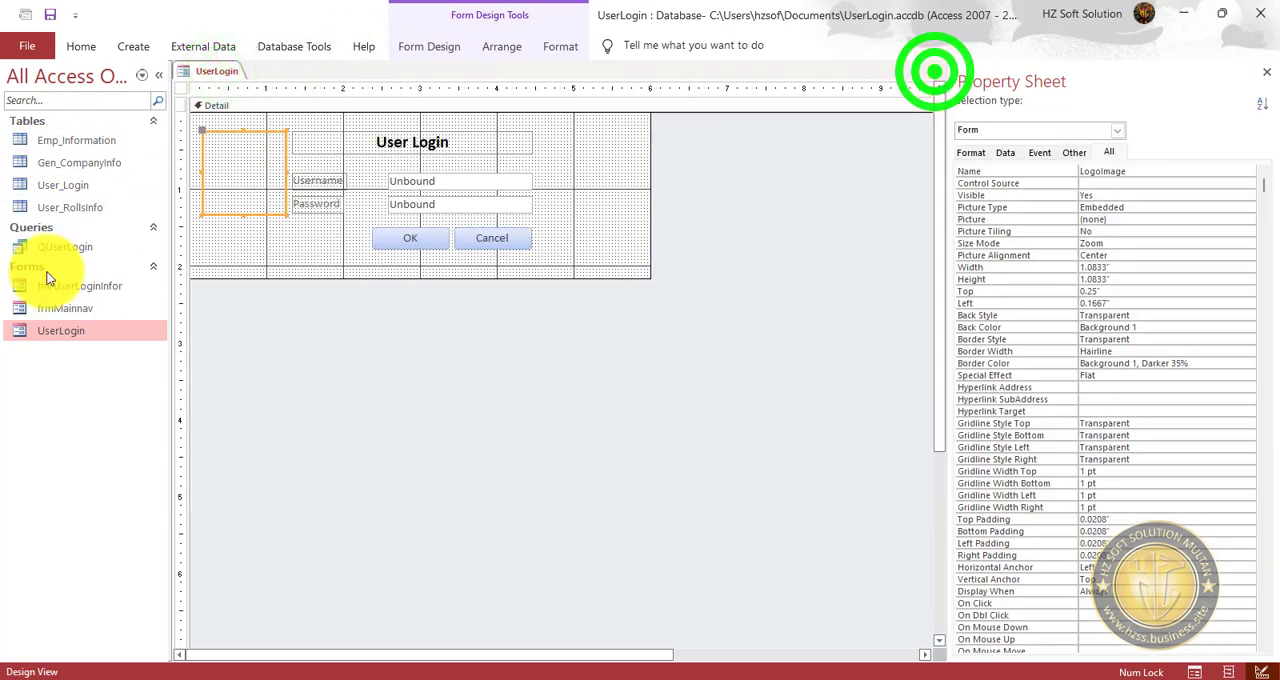
Check the exact name of the company information table and leave it unrenamed.
left_click(106, 167)
key("F2")
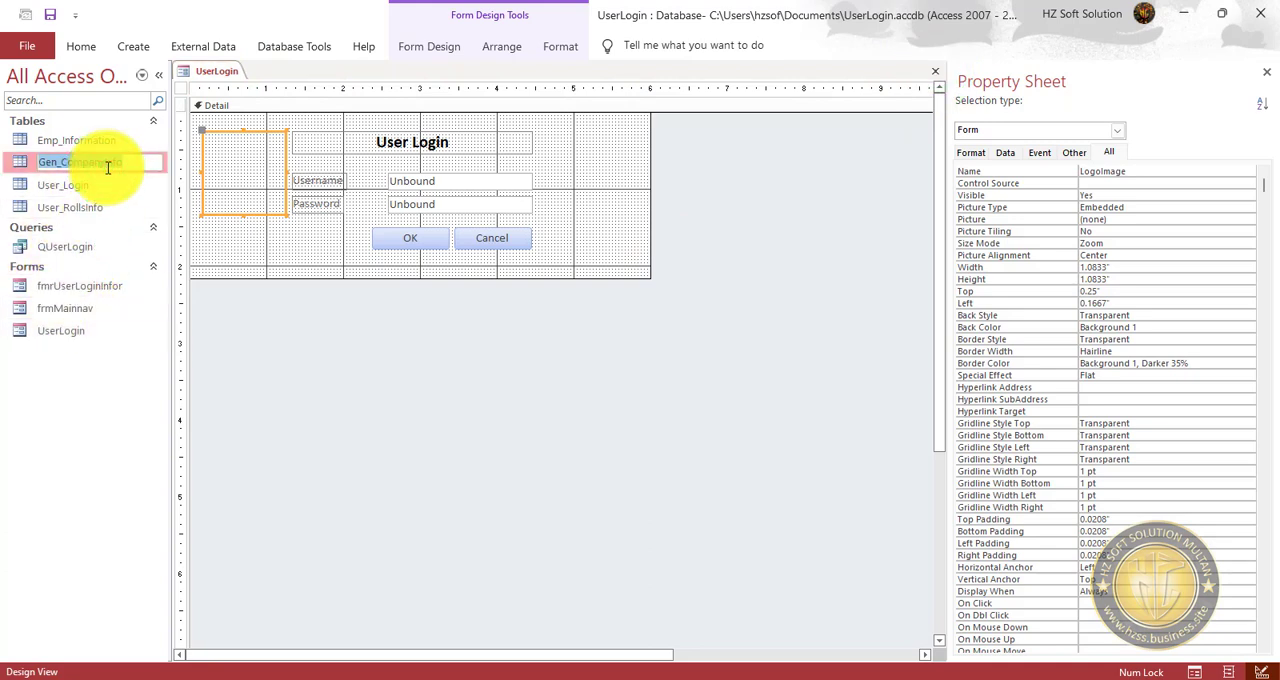
left_click(430, 375)
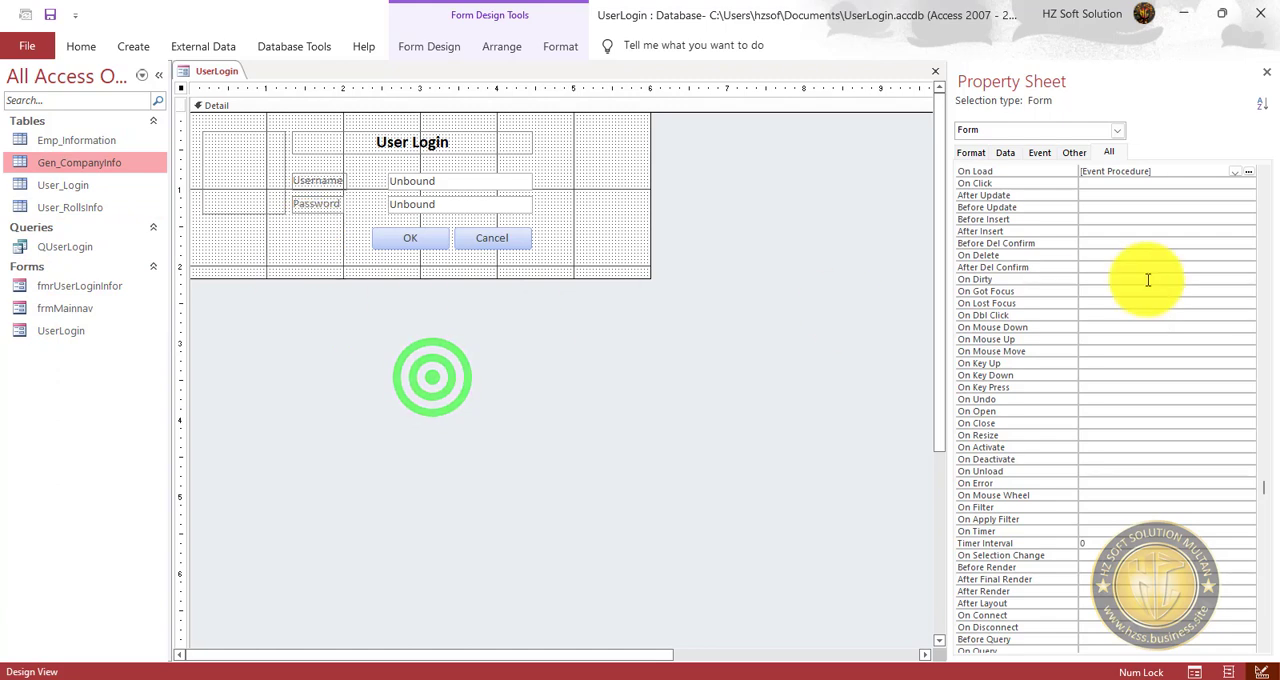
In the UserLogin form's On Load procedure, change the DLookup table argument to "Gen_CompanyInfo" and save the code.
left_click(1040, 153)
left_click(1175, 183)
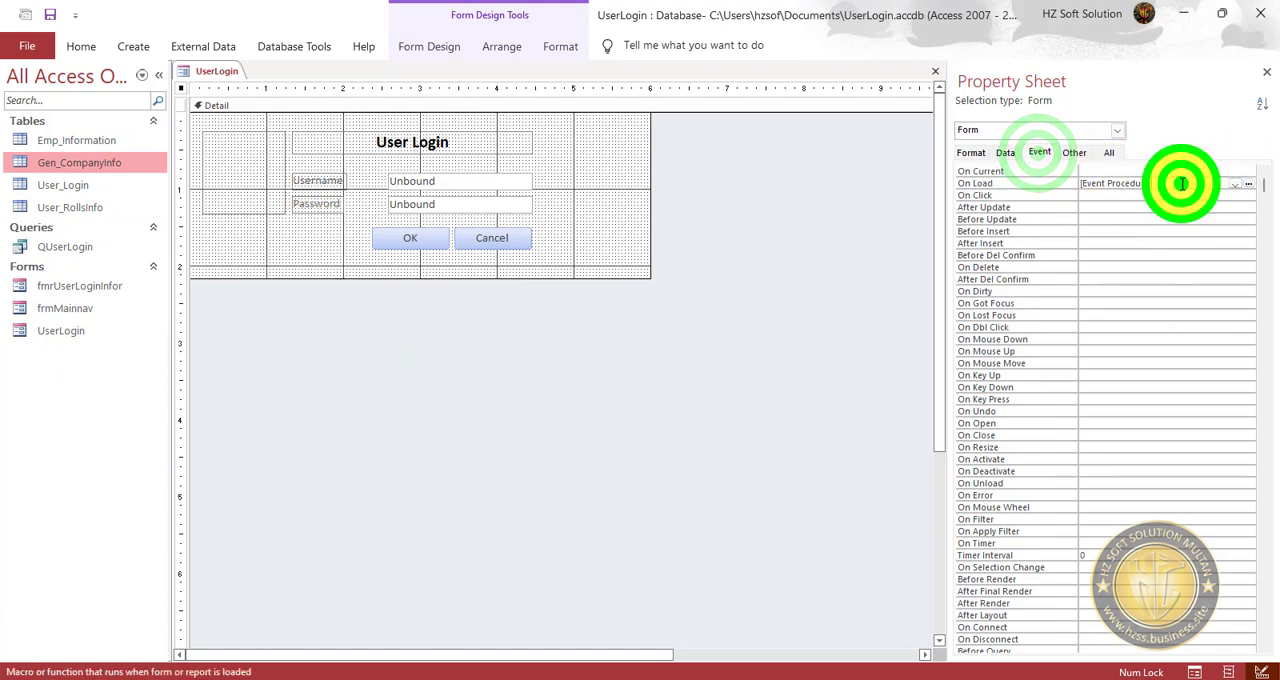
left_click(1246, 185)
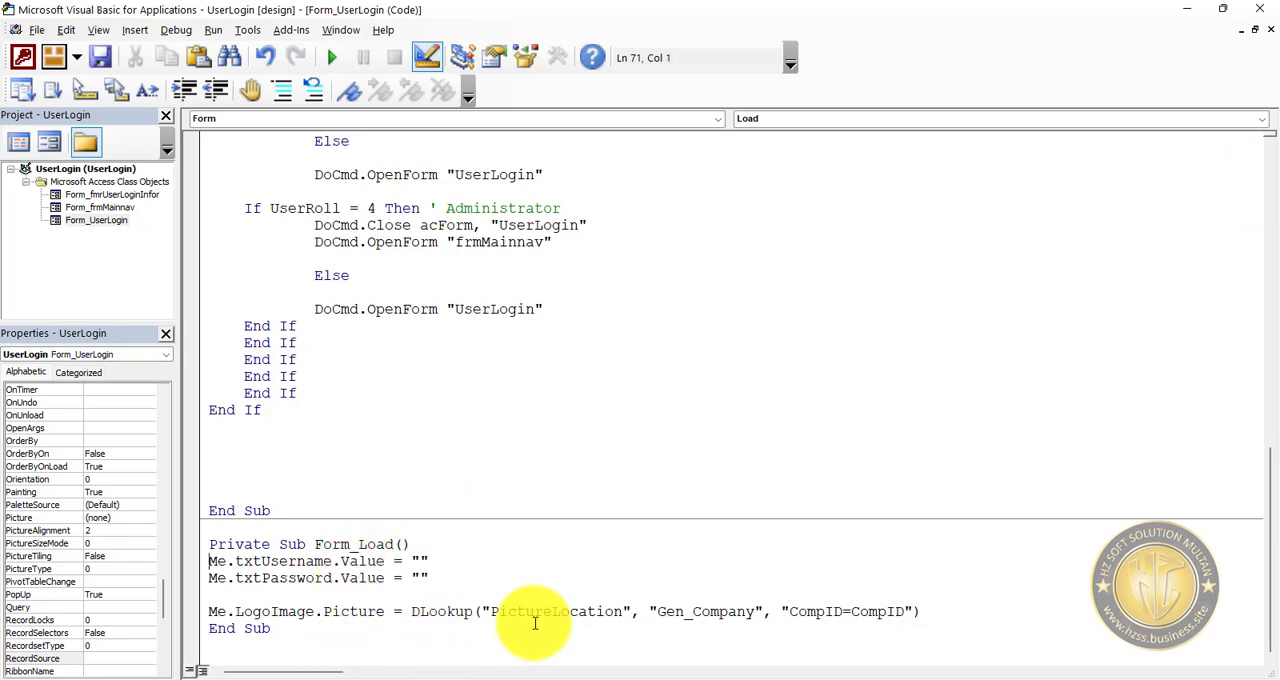
left_click(735, 612)
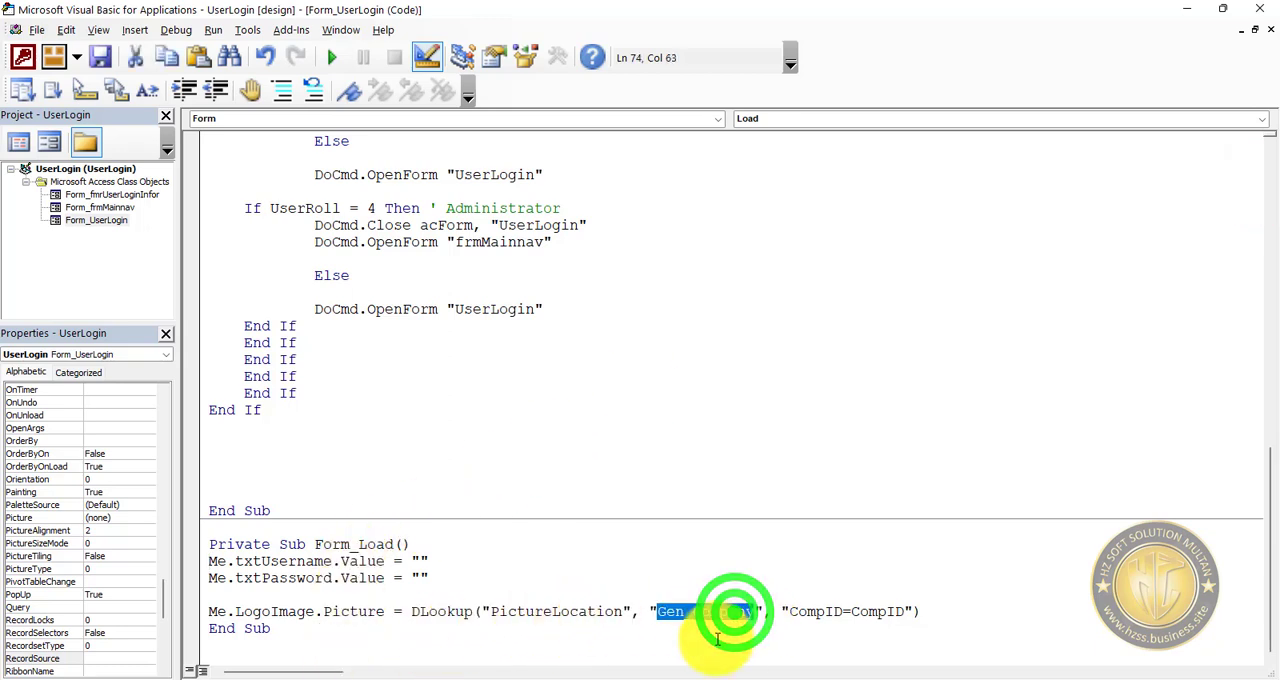
key("Right")
type("Info")
left_click(701, 643)
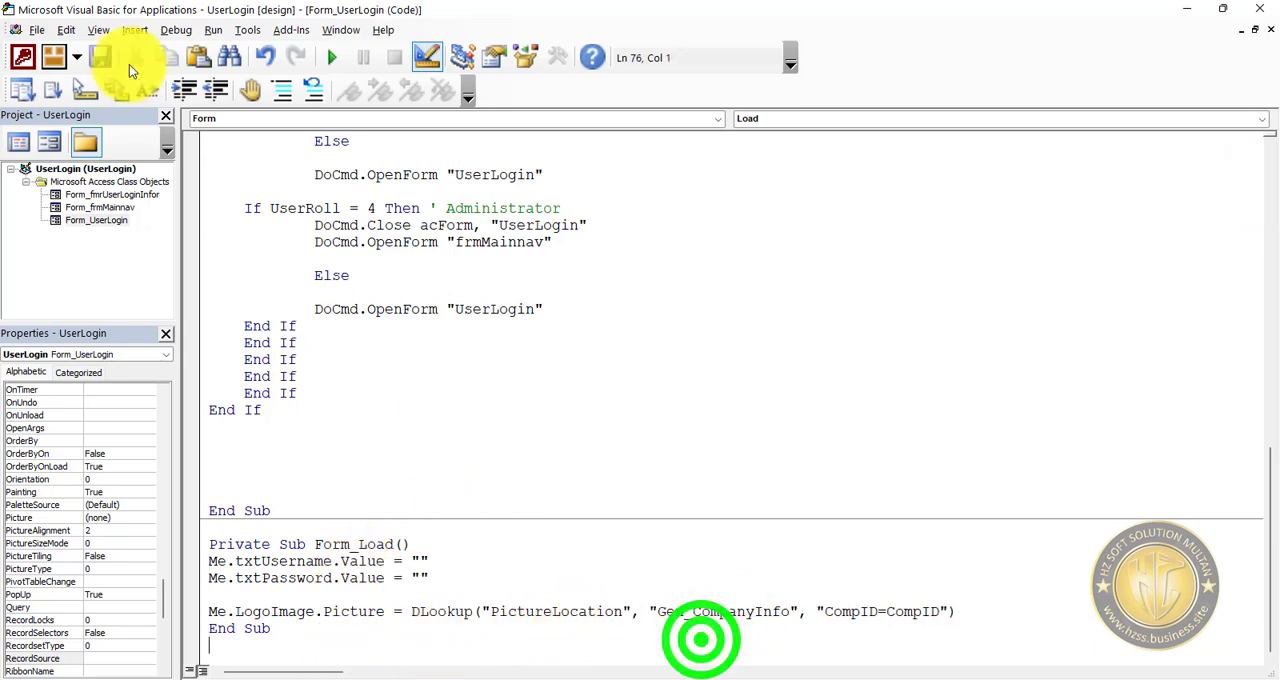
left_click(100, 57)
left_click(334, 60)
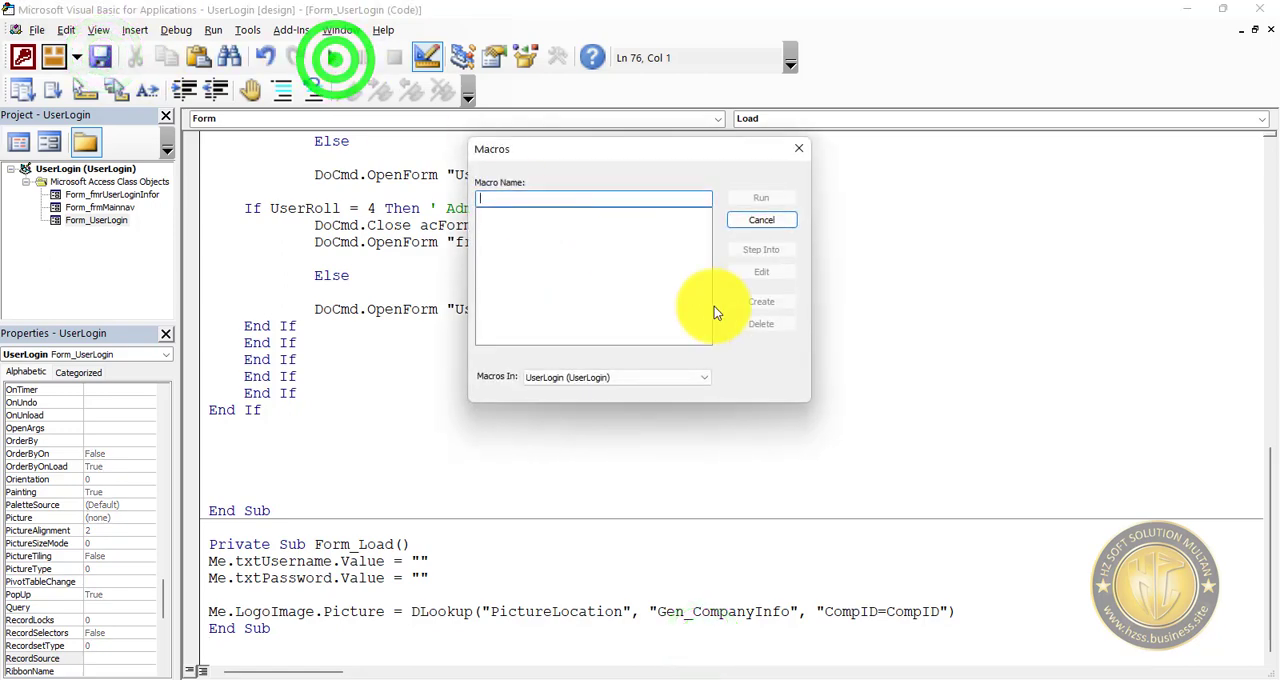
left_click(788, 219)
Save the UserLogin form and run it in form view to test the company logo.
left_click(60, 143)
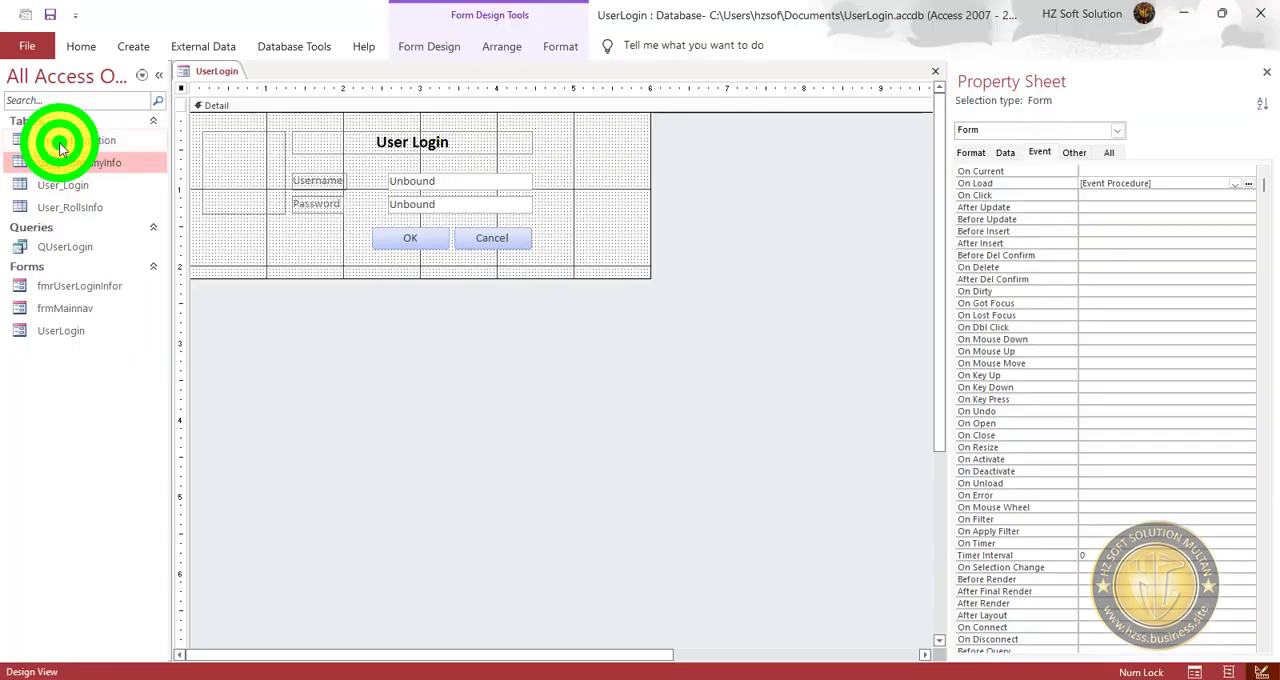
left_click(49, 12)
left_click(91, 52)
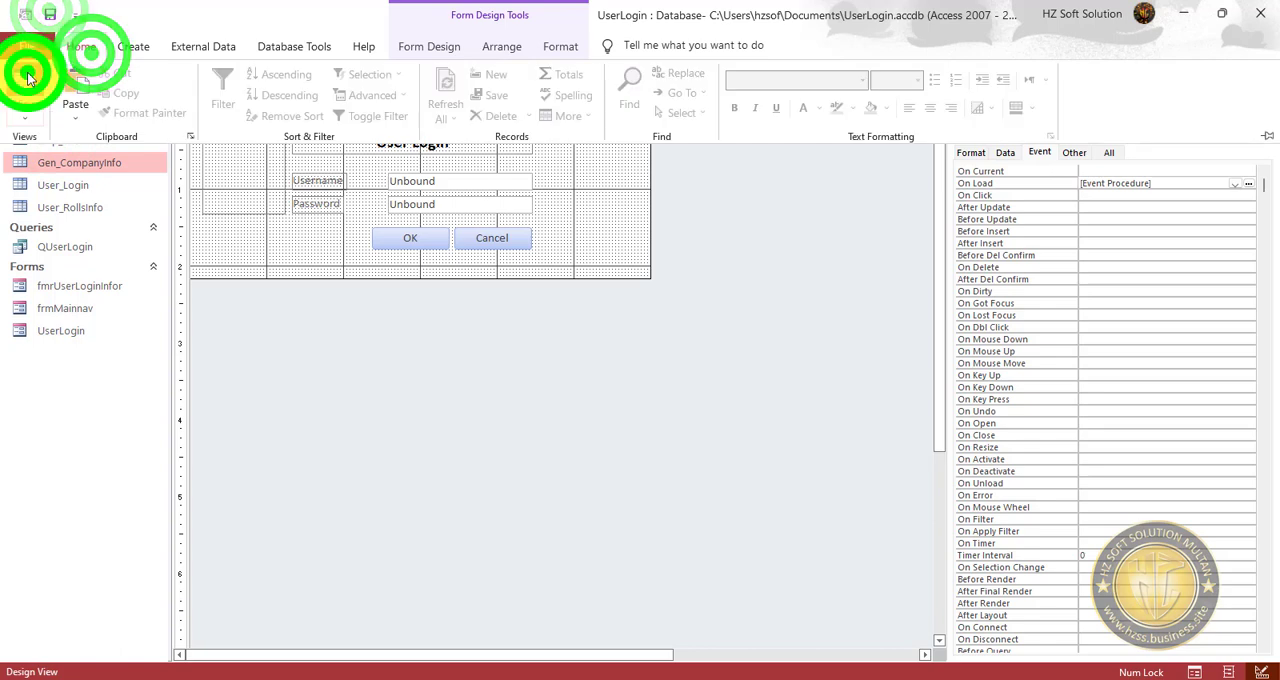
left_click(23, 75)
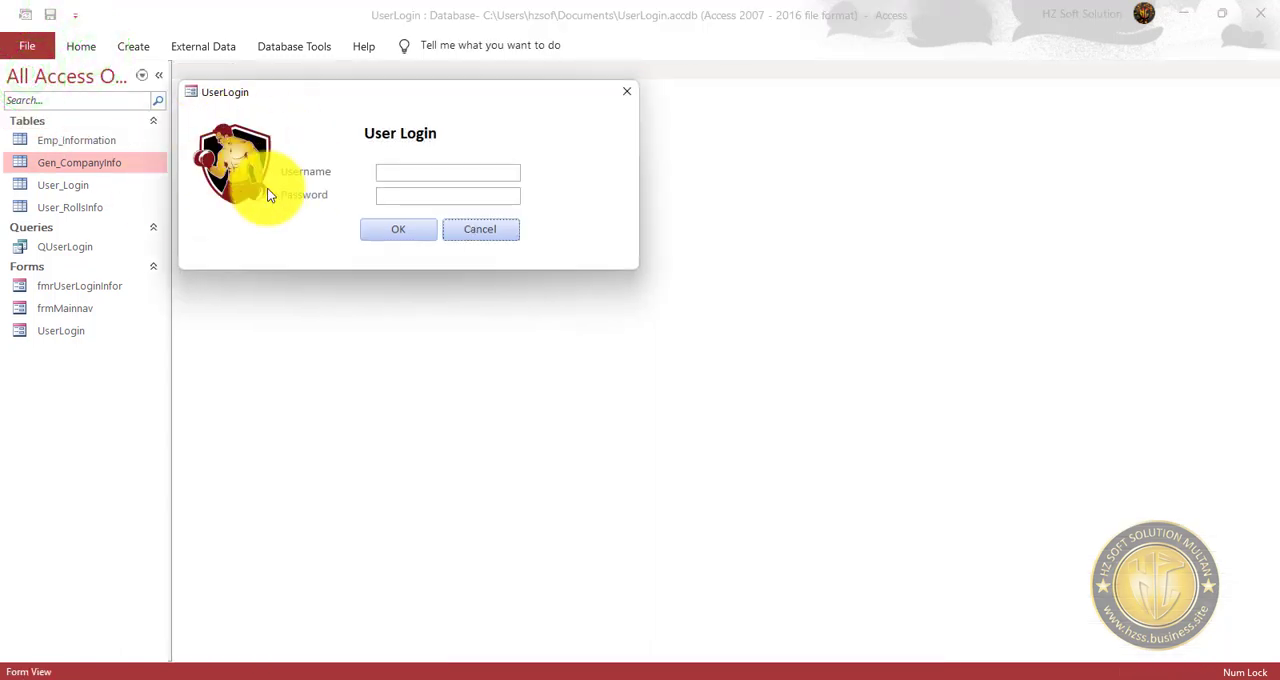
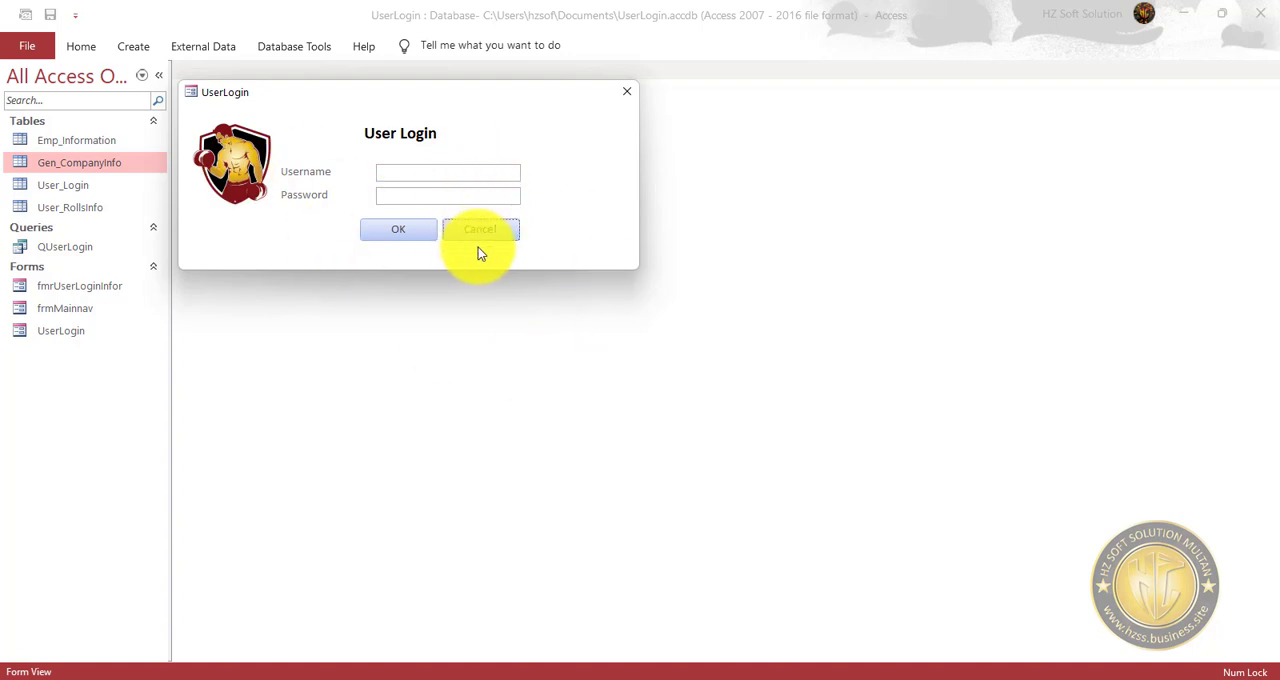
Close the UserLogin form and open the frmMainnav form in Design view.
left_click(511, 232)
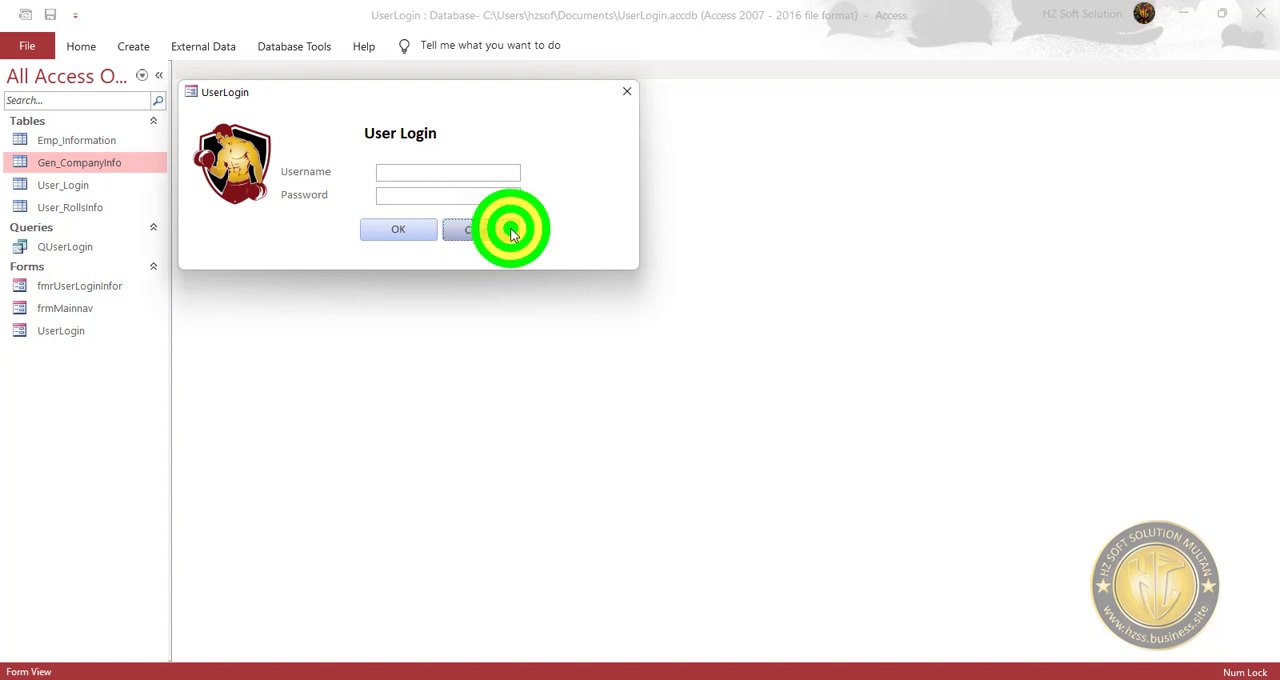
right_click(583, 186)
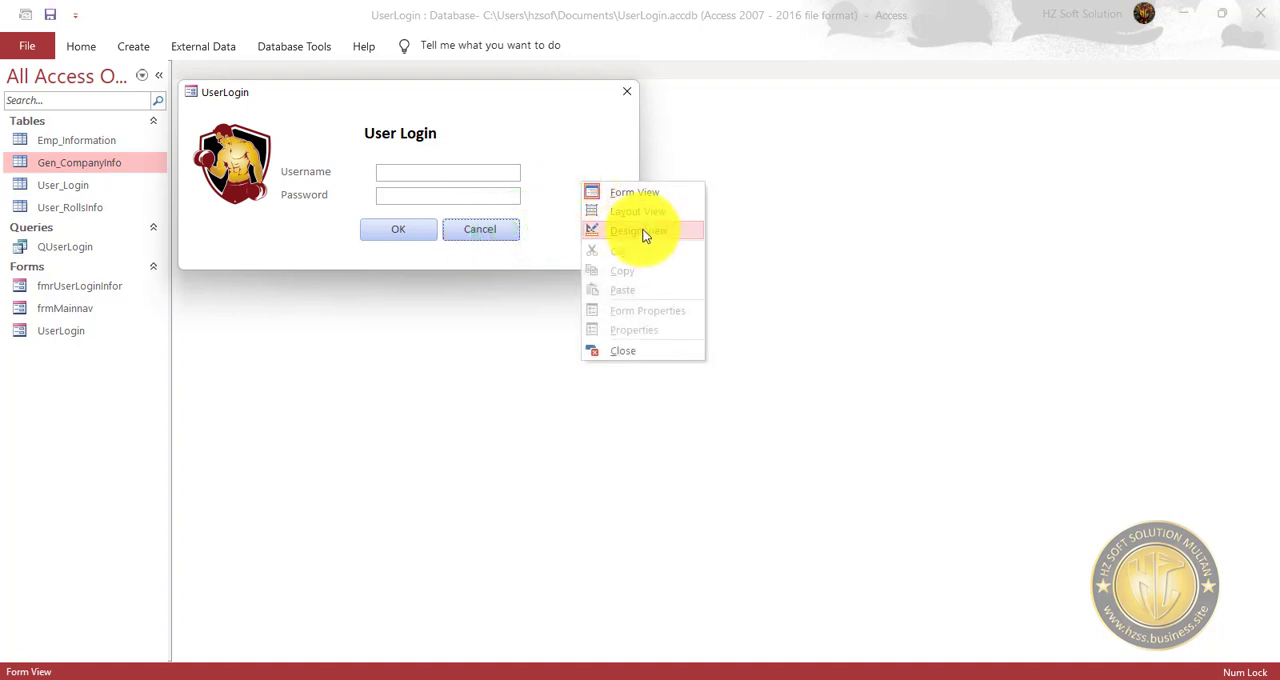
left_click(632, 351)
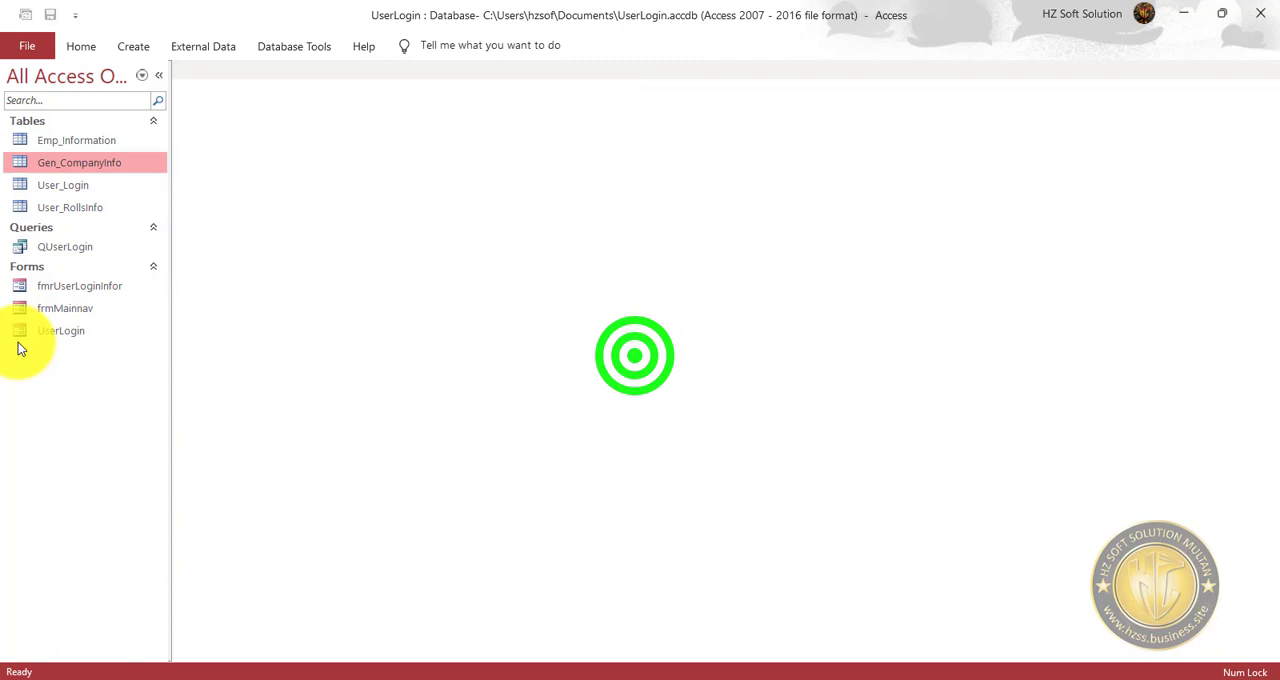
right_click(80, 309)
left_click(154, 358)
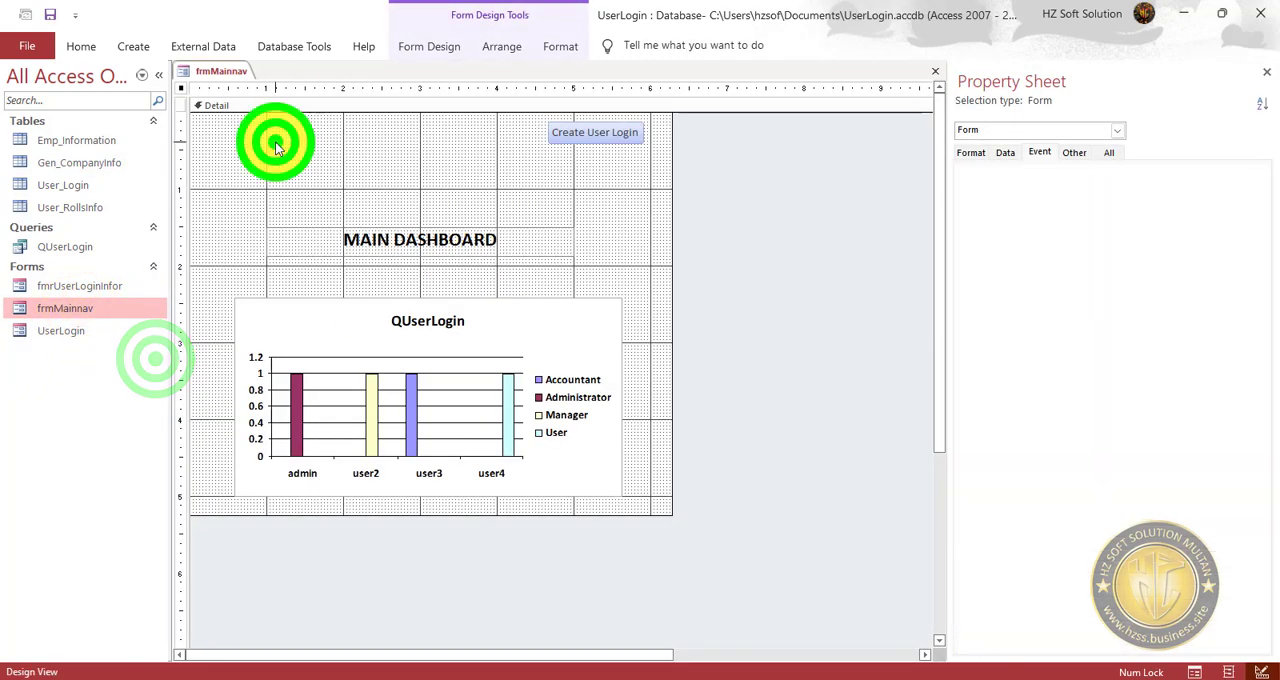
left_click(277, 147)
Copy the LogoImage control from the UserLogin design onto frmMainnav, placing it in the upper-left corner of the Detail section.
right_click(87, 333)
left_click(143, 395)
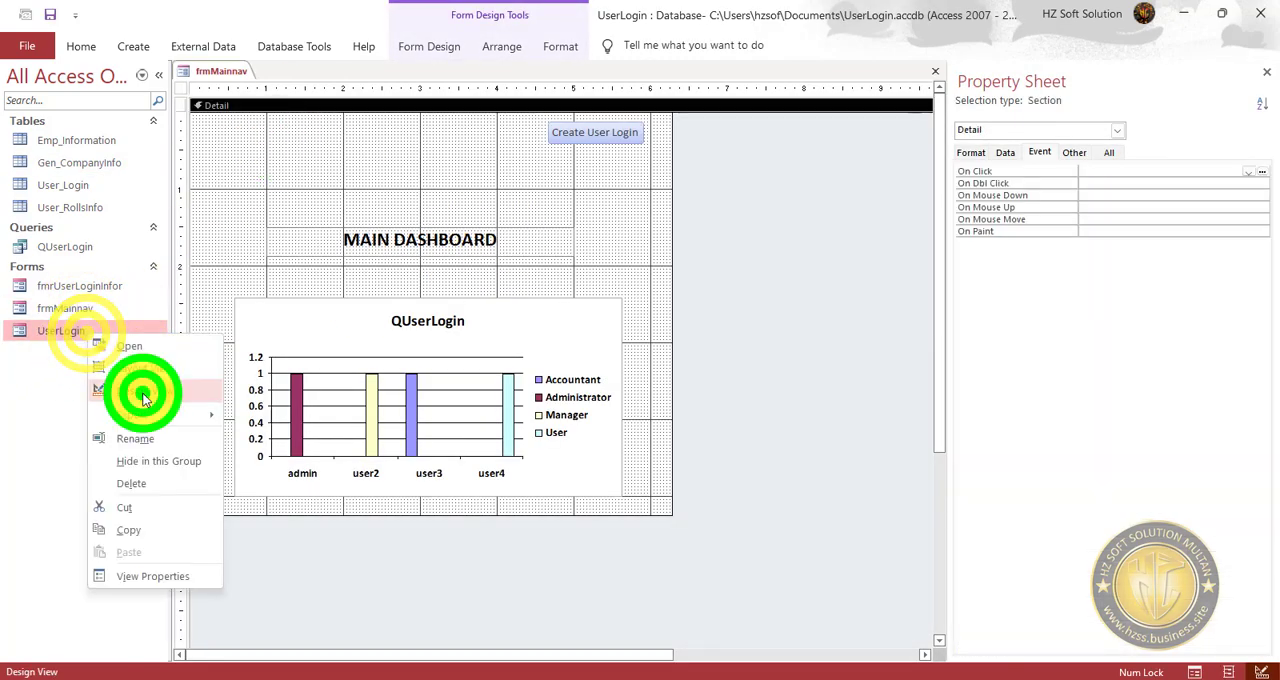
left_click(229, 180)
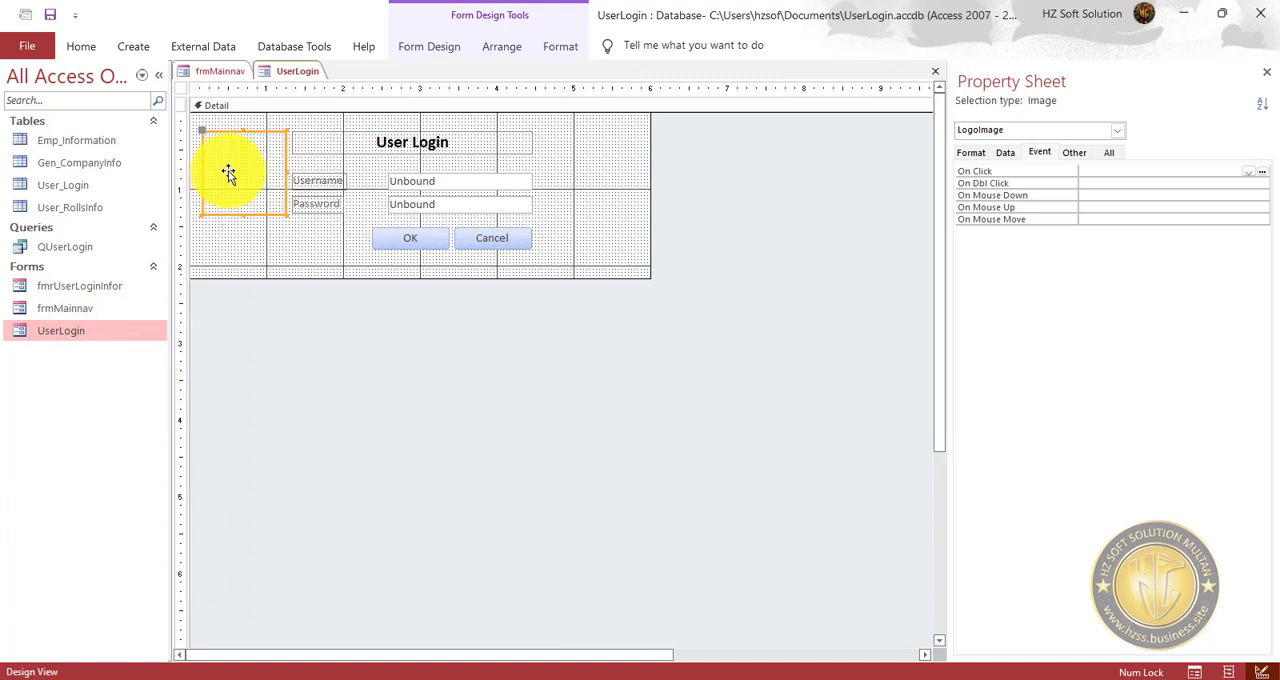
left_click(220, 71)
left_click(231, 137)
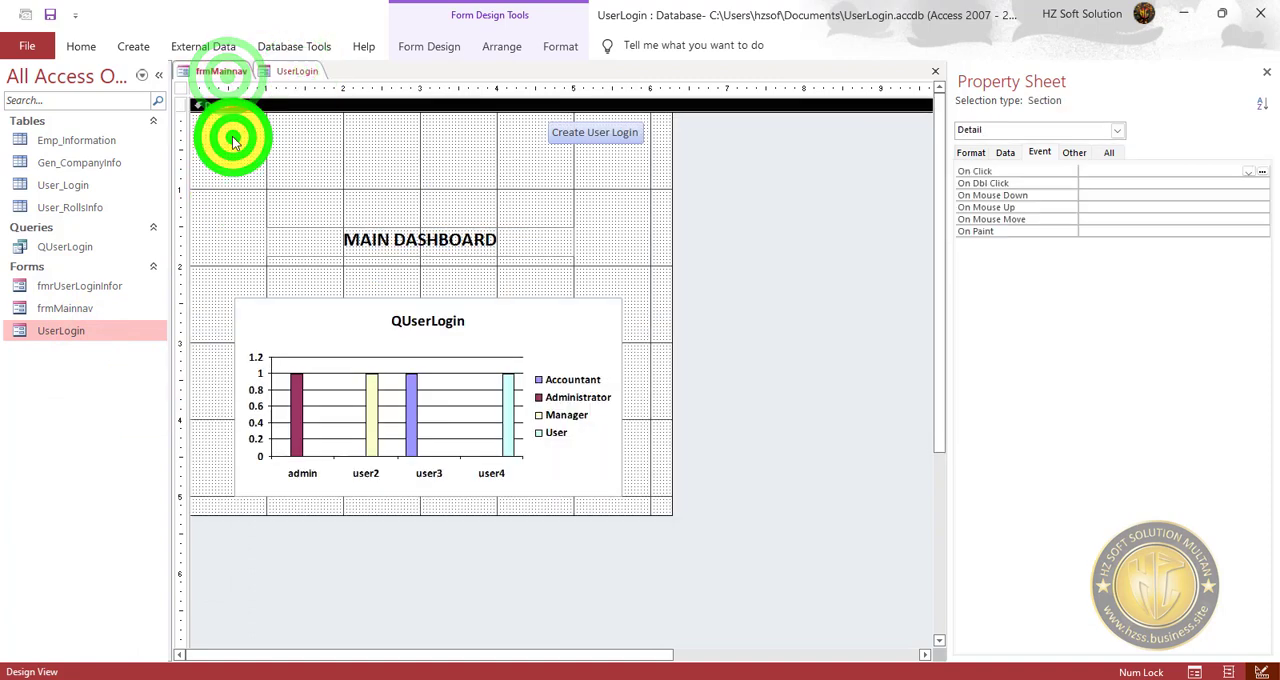
left_click(347, 152)
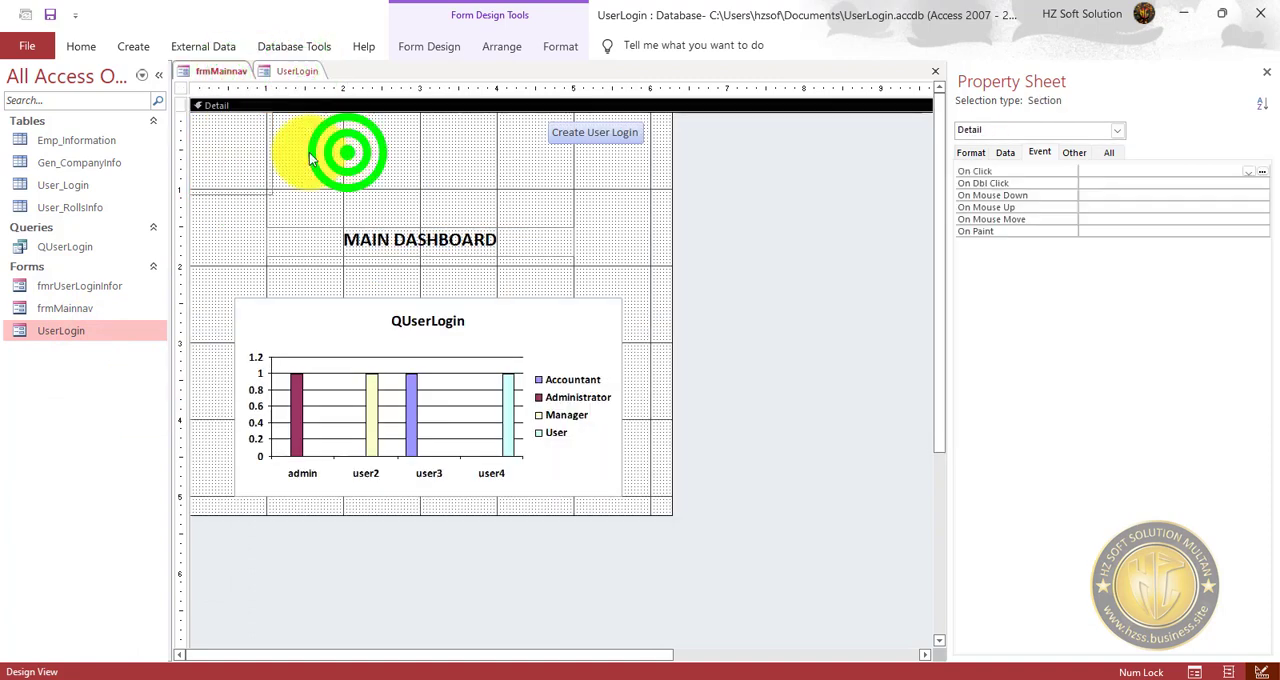
left_click(229, 152)
left_click(249, 176)
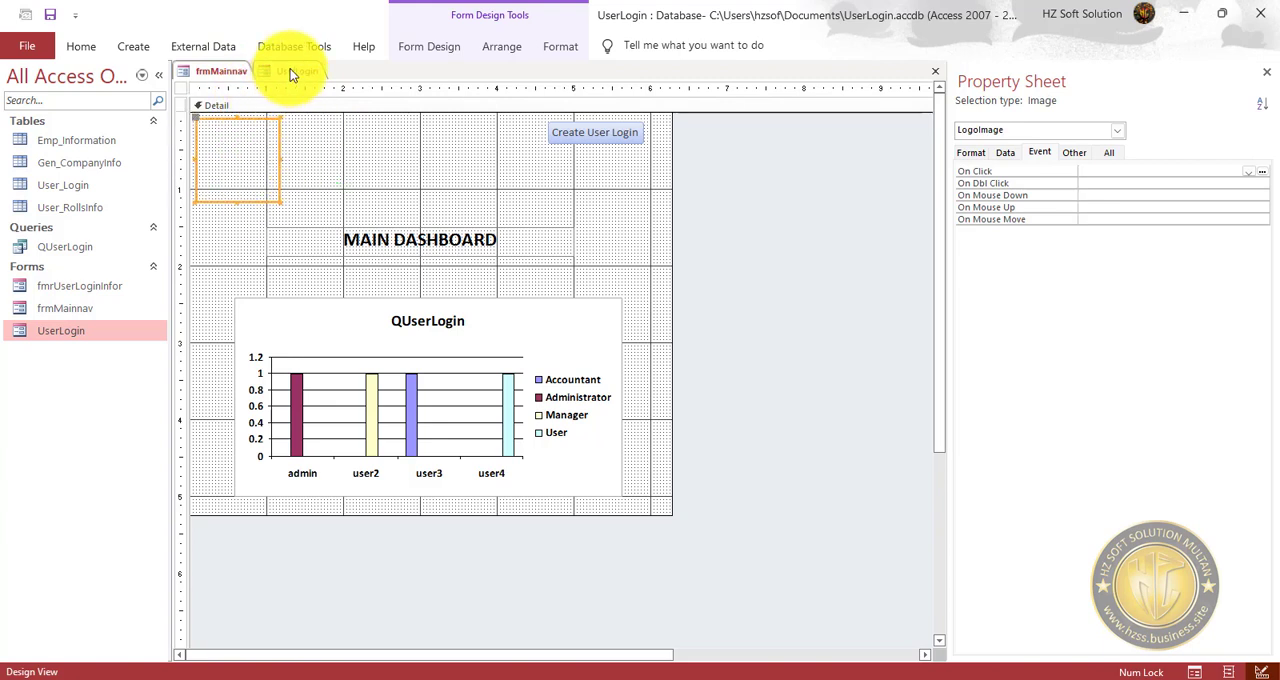
Open the UserLogin form's On Load procedure and copy its Me.LogoImage.Picture DLookup line.
left_click(293, 70)
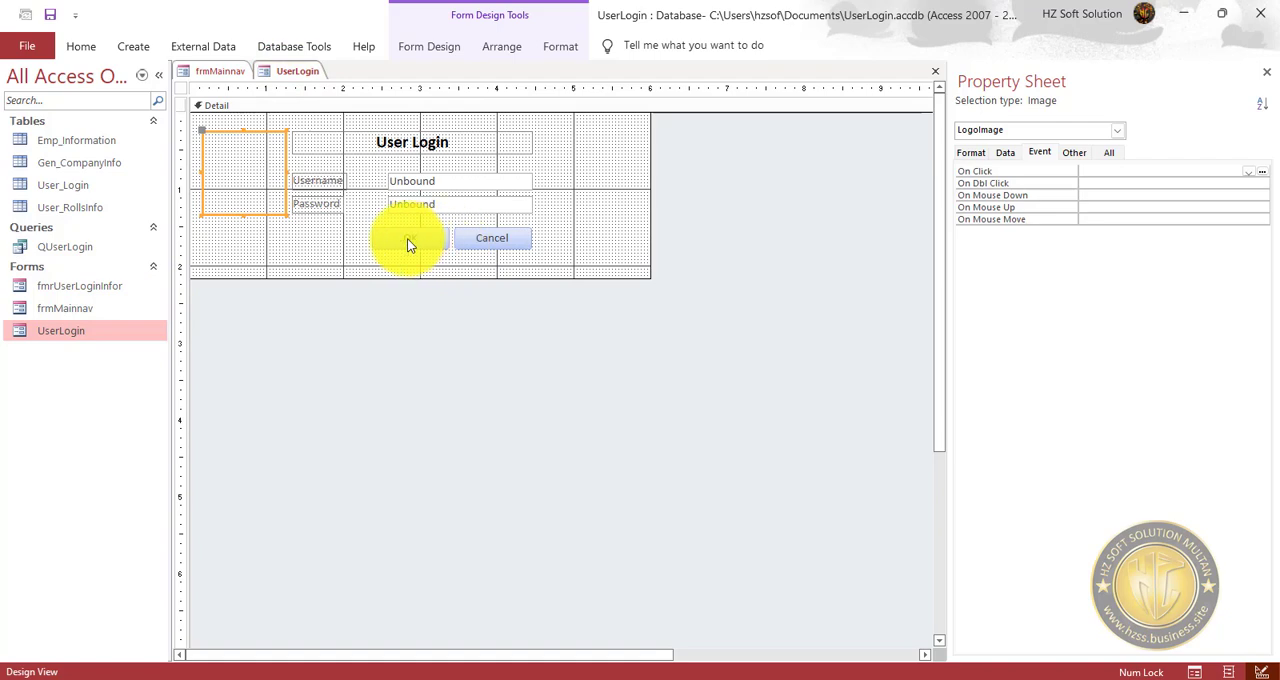
left_click(417, 270)
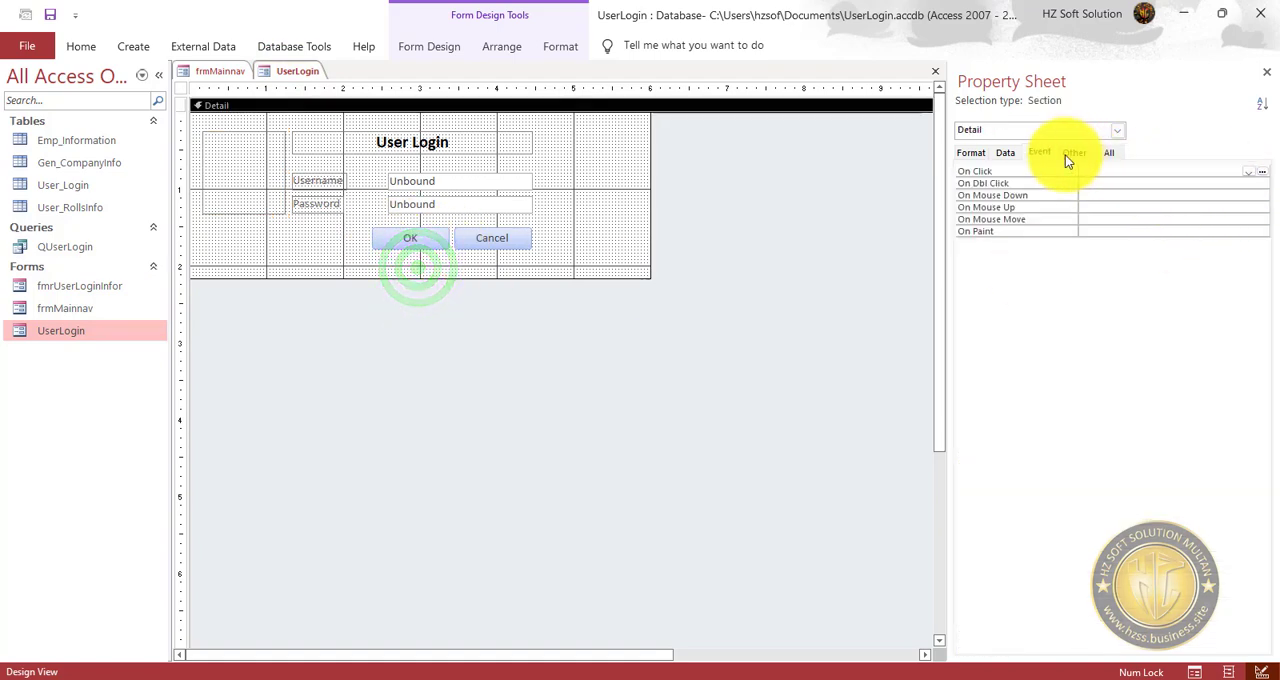
left_click(183, 86)
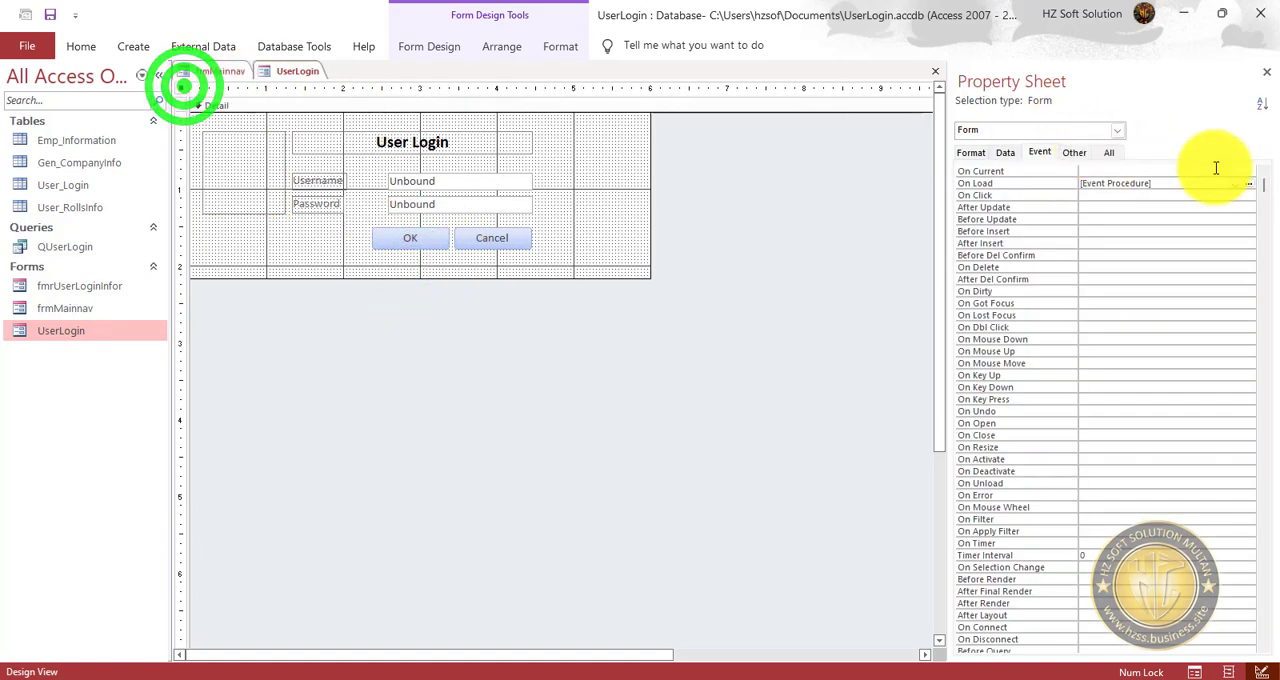
left_click(1252, 187)
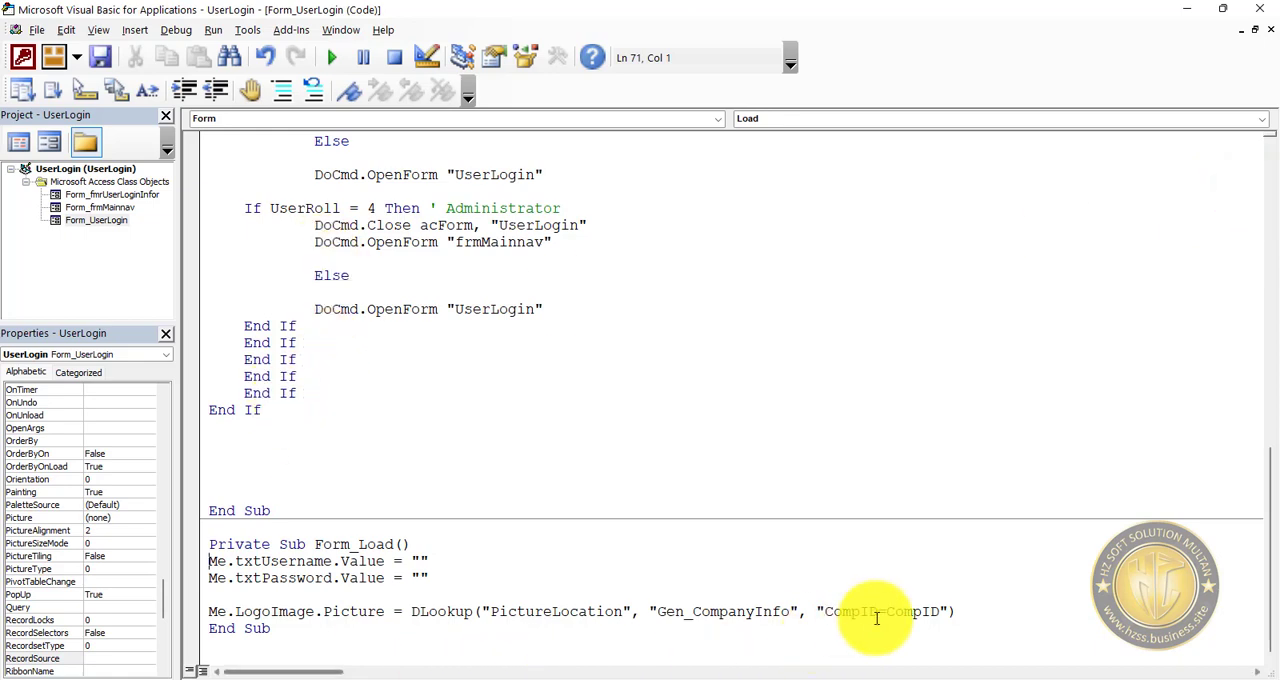
left_click_drag(968, 607, 203, 617)
key("ctrl+c")
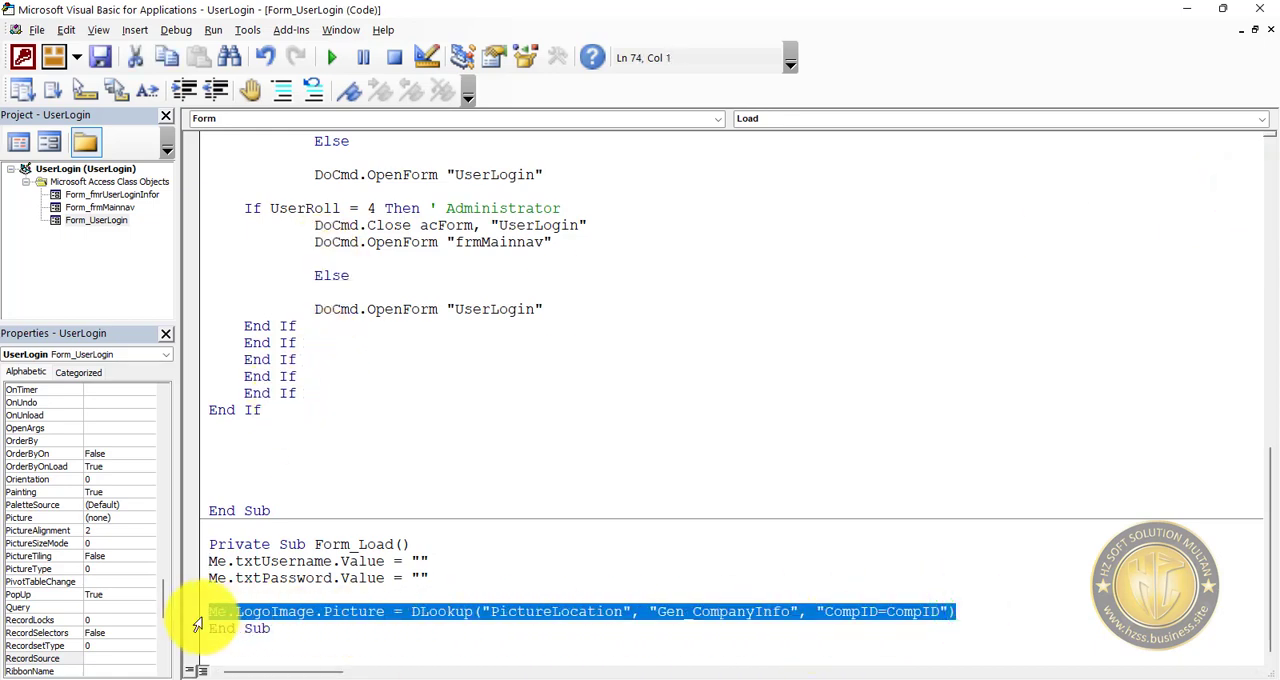
Paste the LogoImage DLookup line into frmMainnav's Form_Load procedure below the Dim declarations, with blank lines around it.
double_click(124, 209)
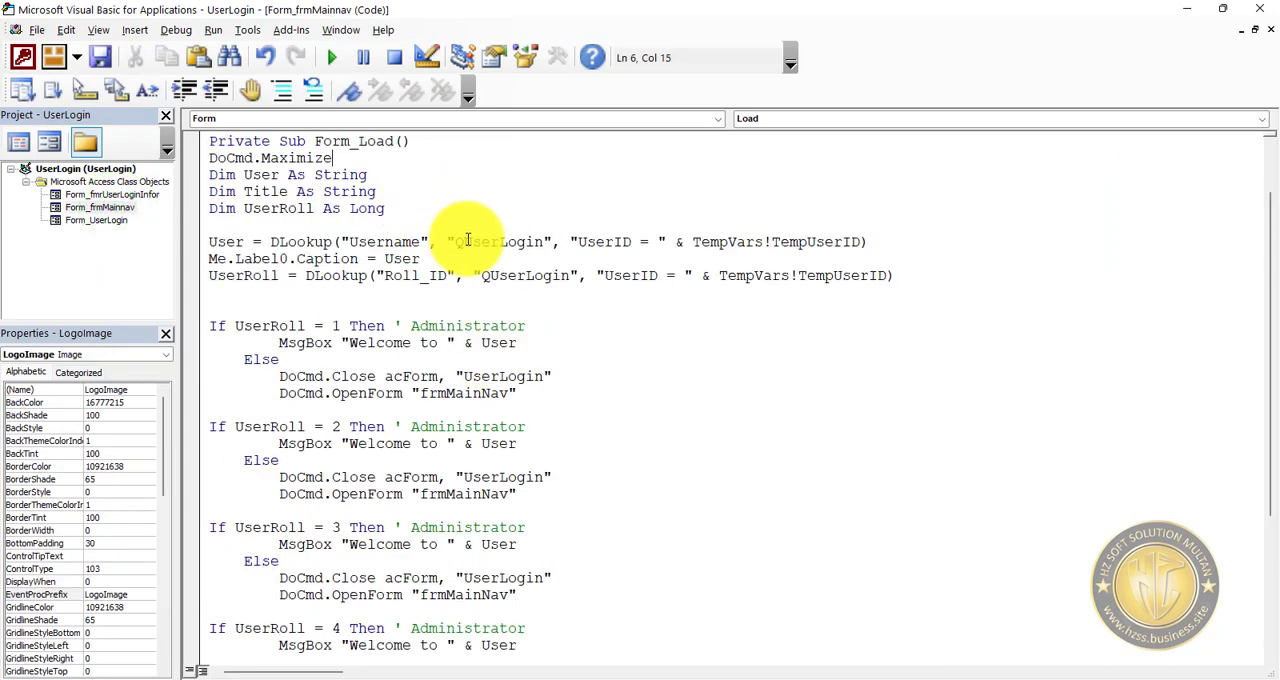
scroll(500, 343, "down", 5)
scroll(510, 365, "up", 6)
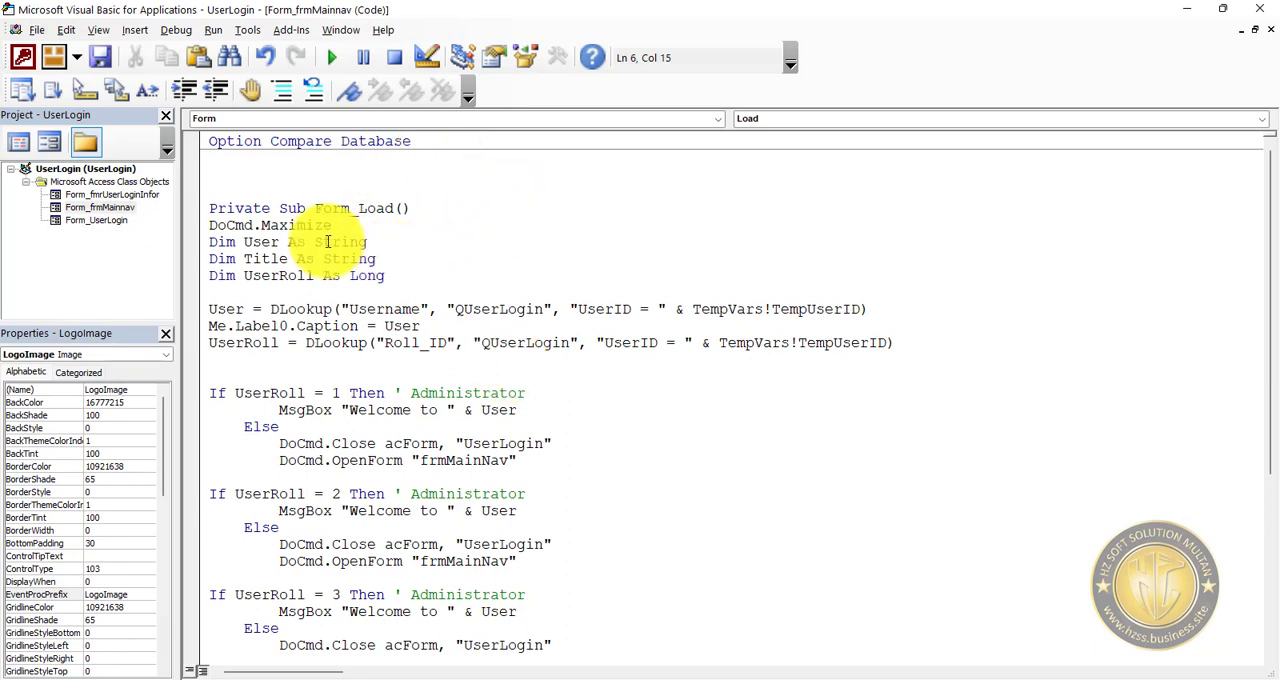
left_click(378, 223)
key("Return")
key("Return")
key("Return")
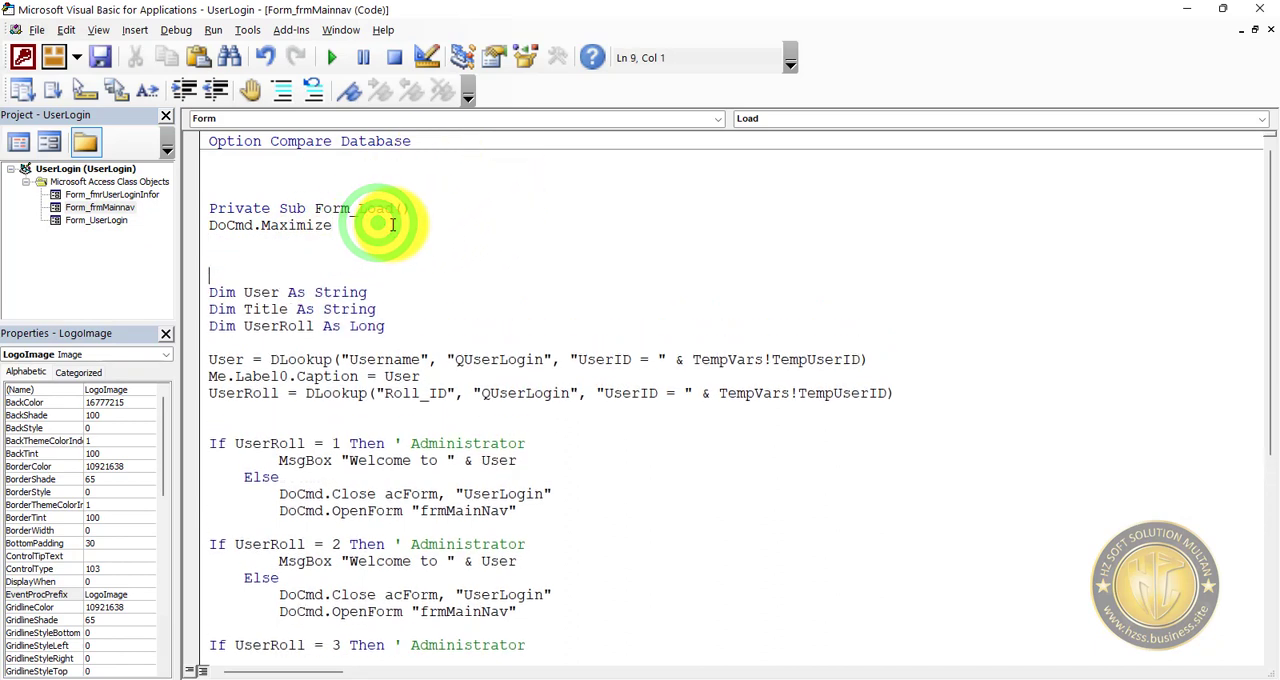
key("Return")
key("Return")
key("Return")
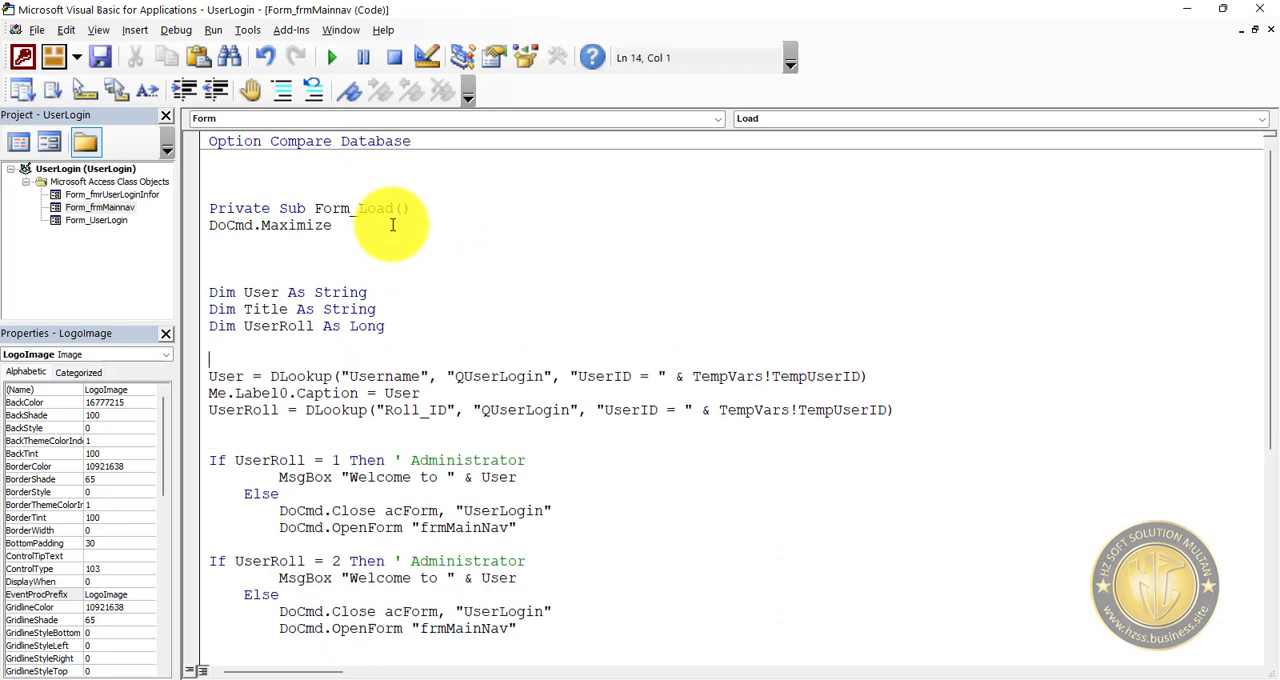
key("Up")
key("ctrl+v")
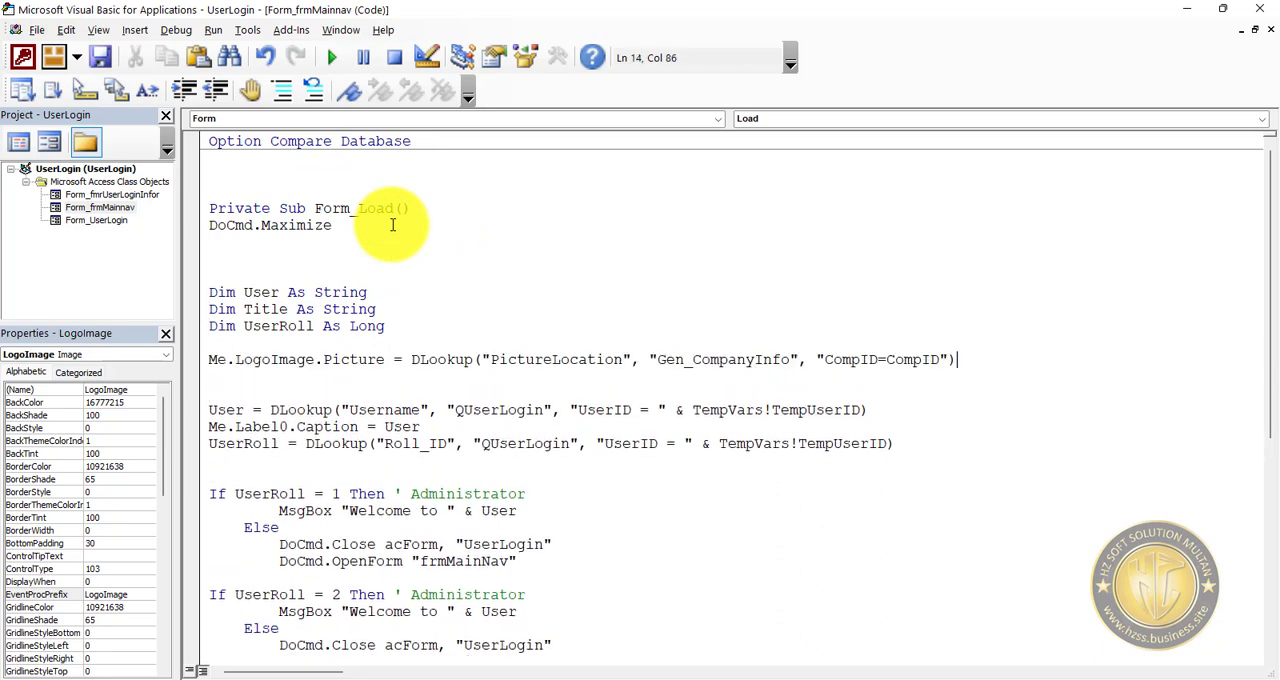
Save the changes to the frmMainnav and UserLogin forms and return to the Access window.
left_click(100, 57)
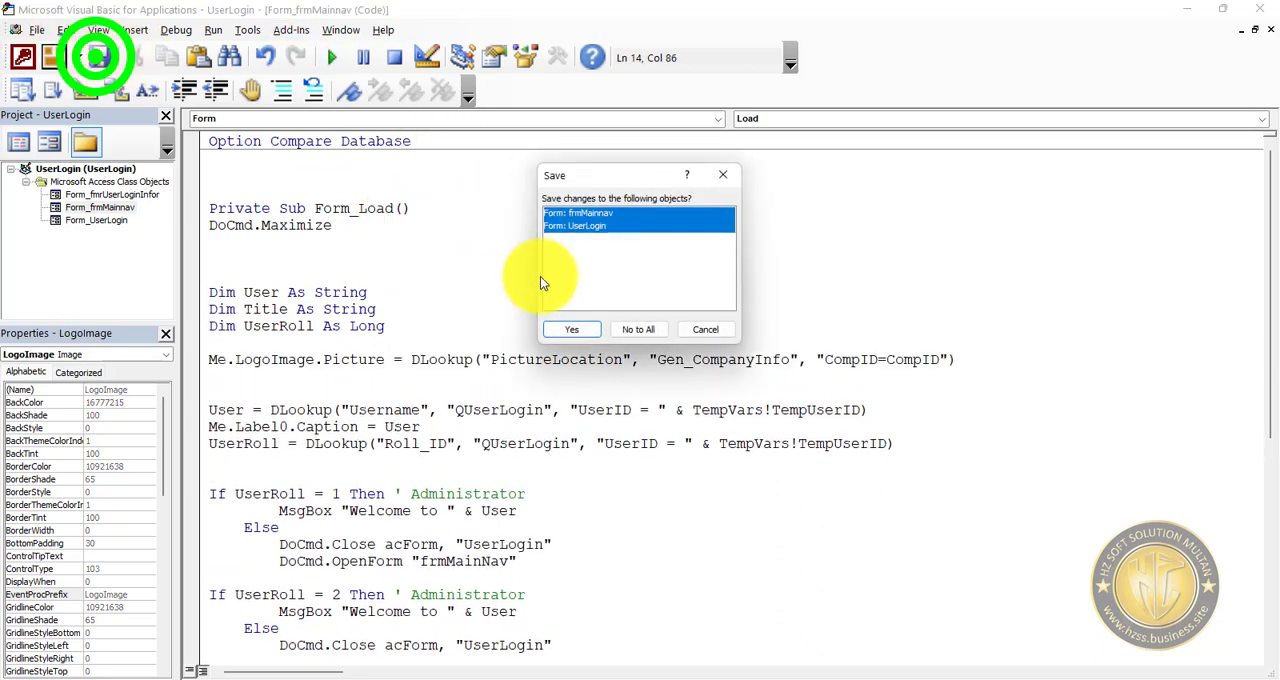
left_click(584, 337)
left_click(1188, 10)
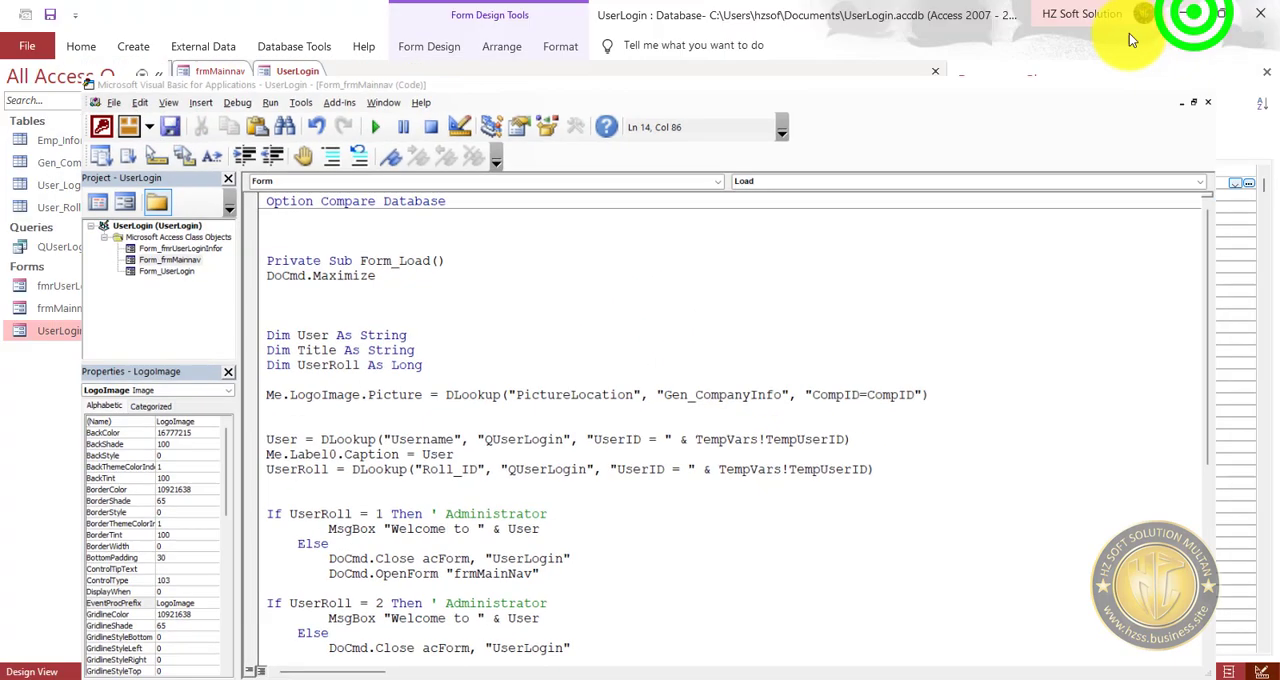
Close frmMainnav, save the UserLogin form and run it in Form view.
left_click(235, 75)
left_click(935, 71)
left_click(55, 17)
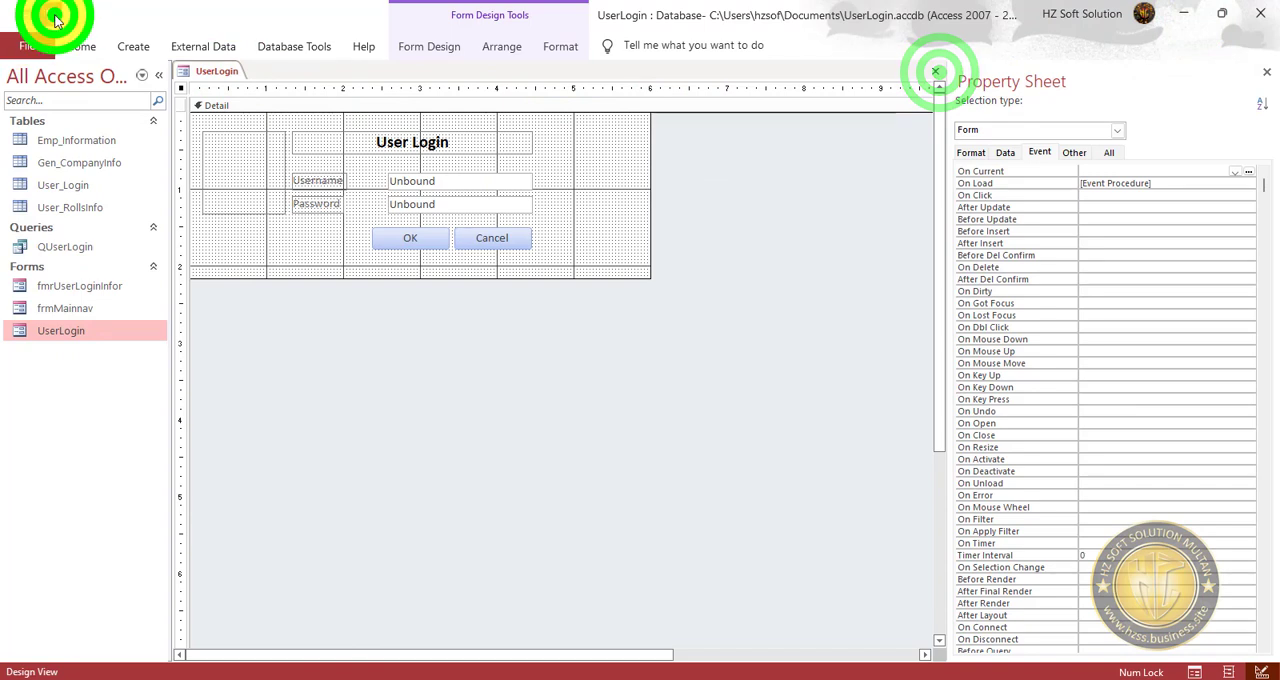
left_click(82, 45)
left_click(14, 76)
left_click(86, 48)
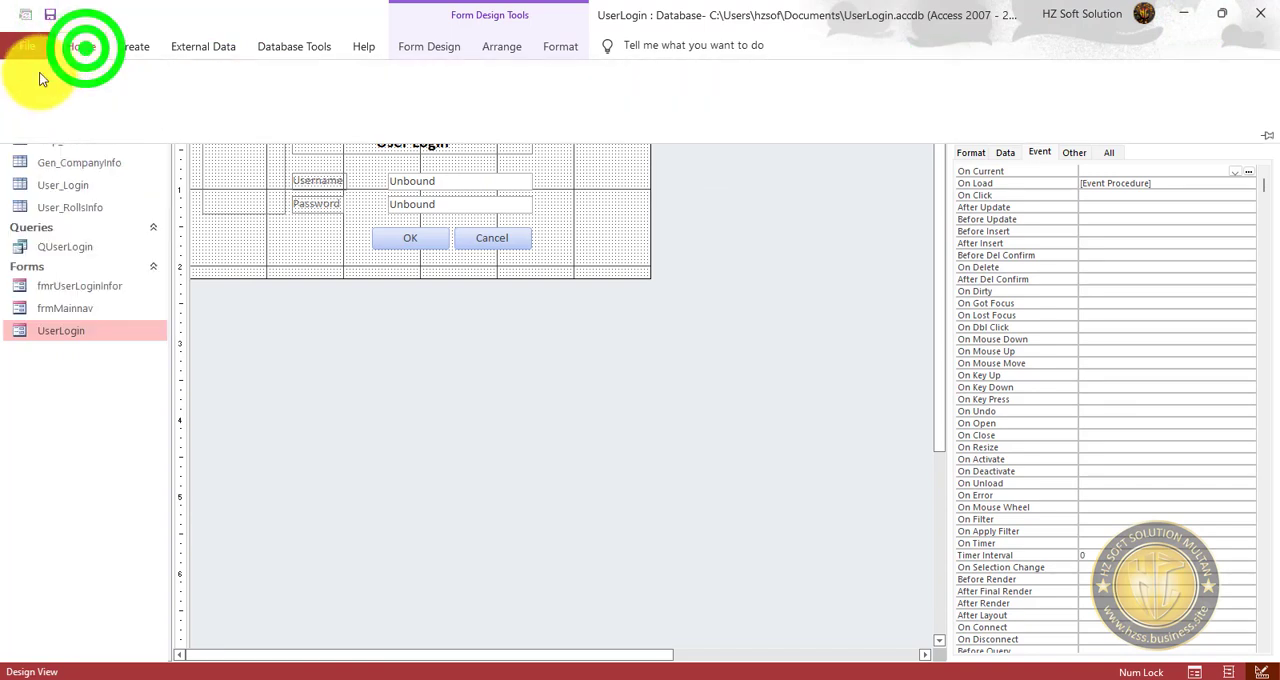
left_click(36, 74)
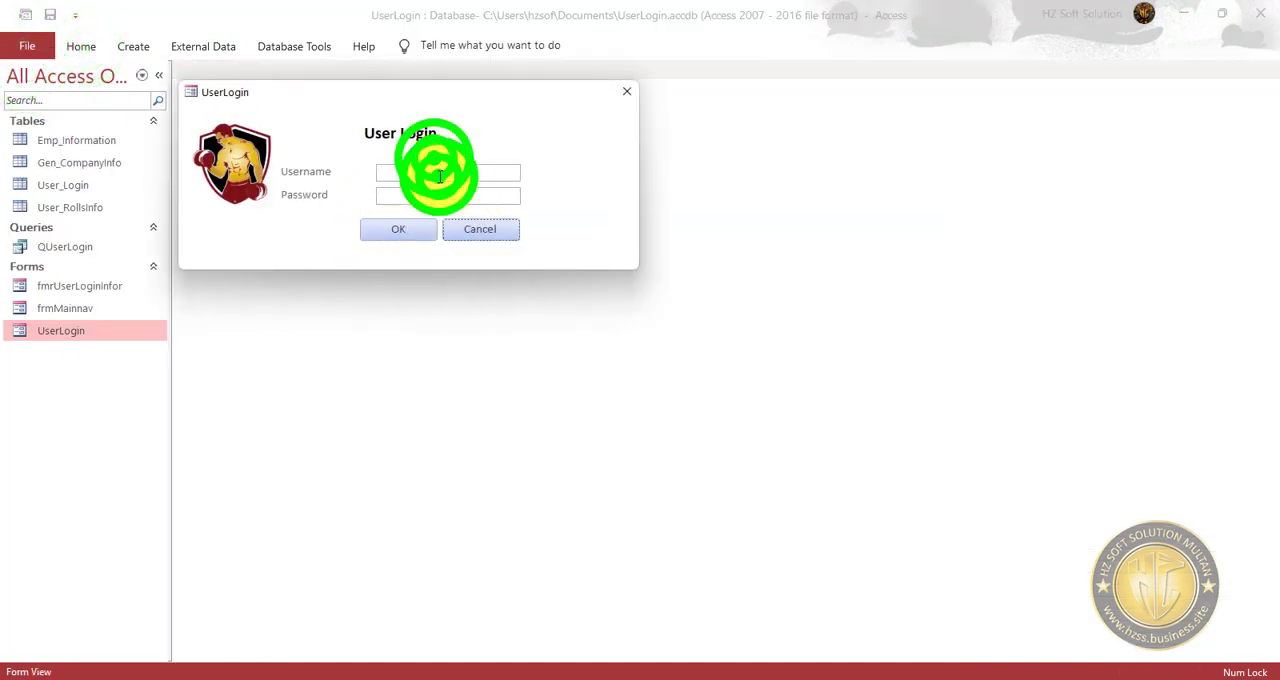
Log in with the username admin and the account password, dismiss the welcome message and switch the dashboard to Design view.
type("admin")
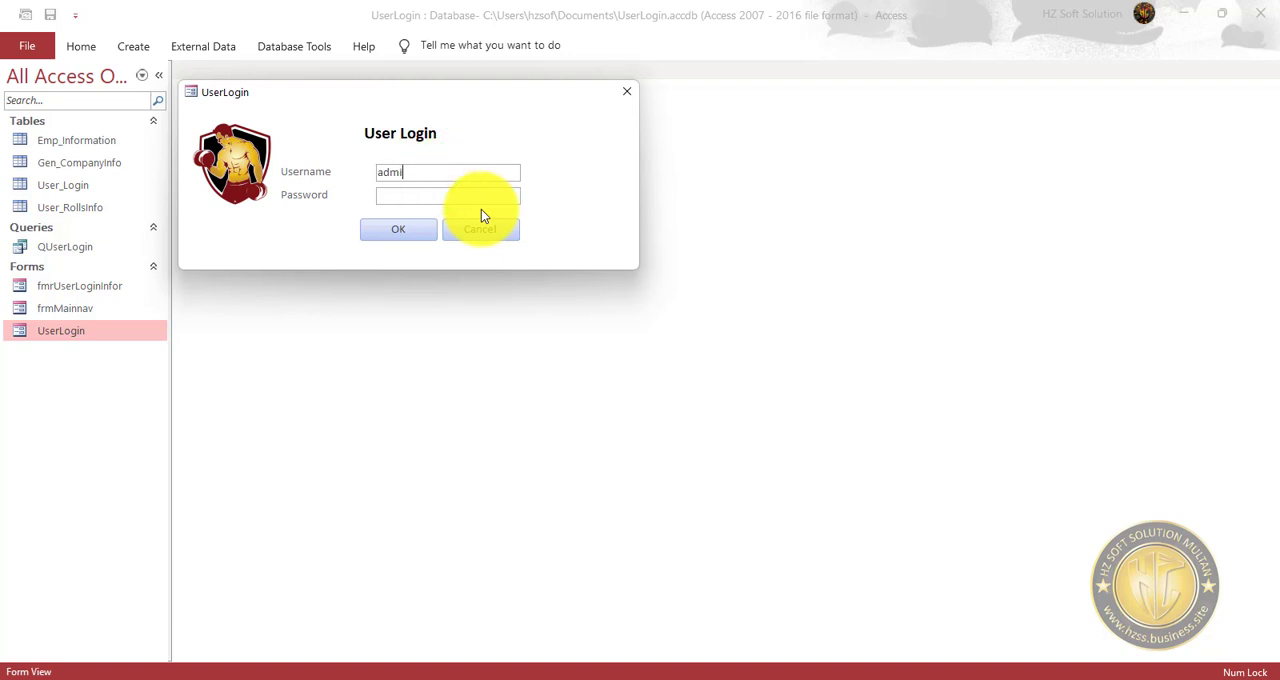
key("Tab")
type("admin")
left_click(406, 233)
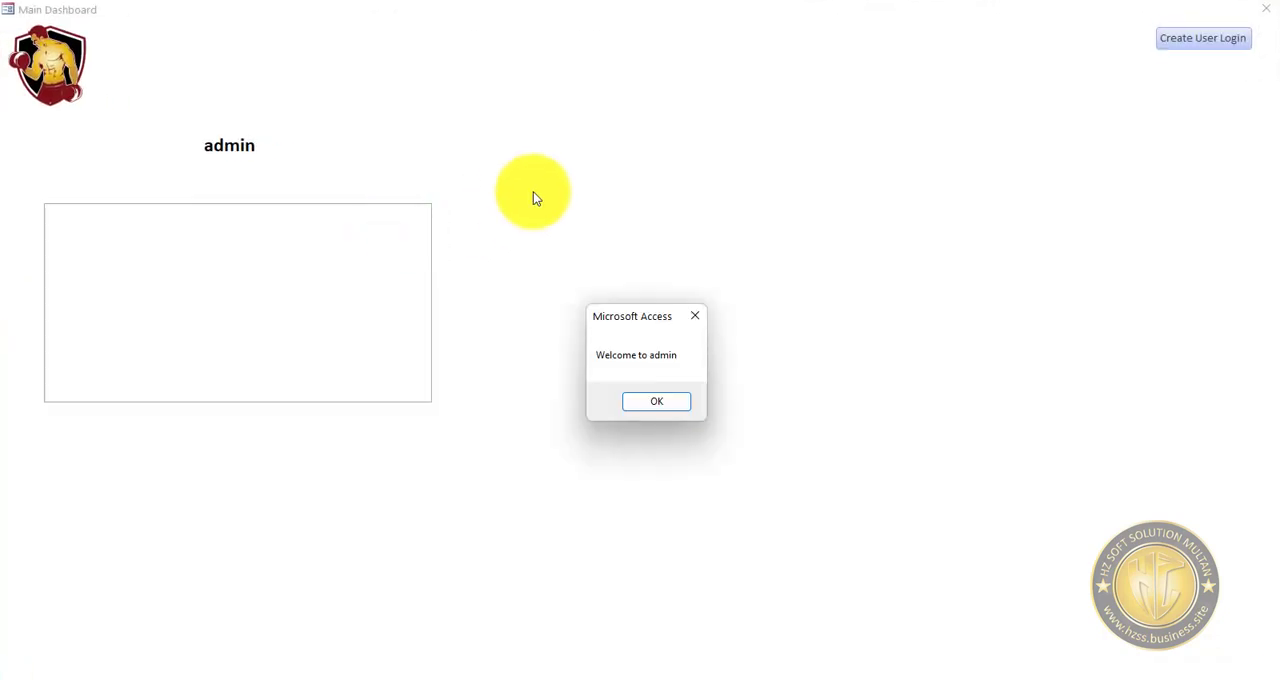
left_click(656, 399)
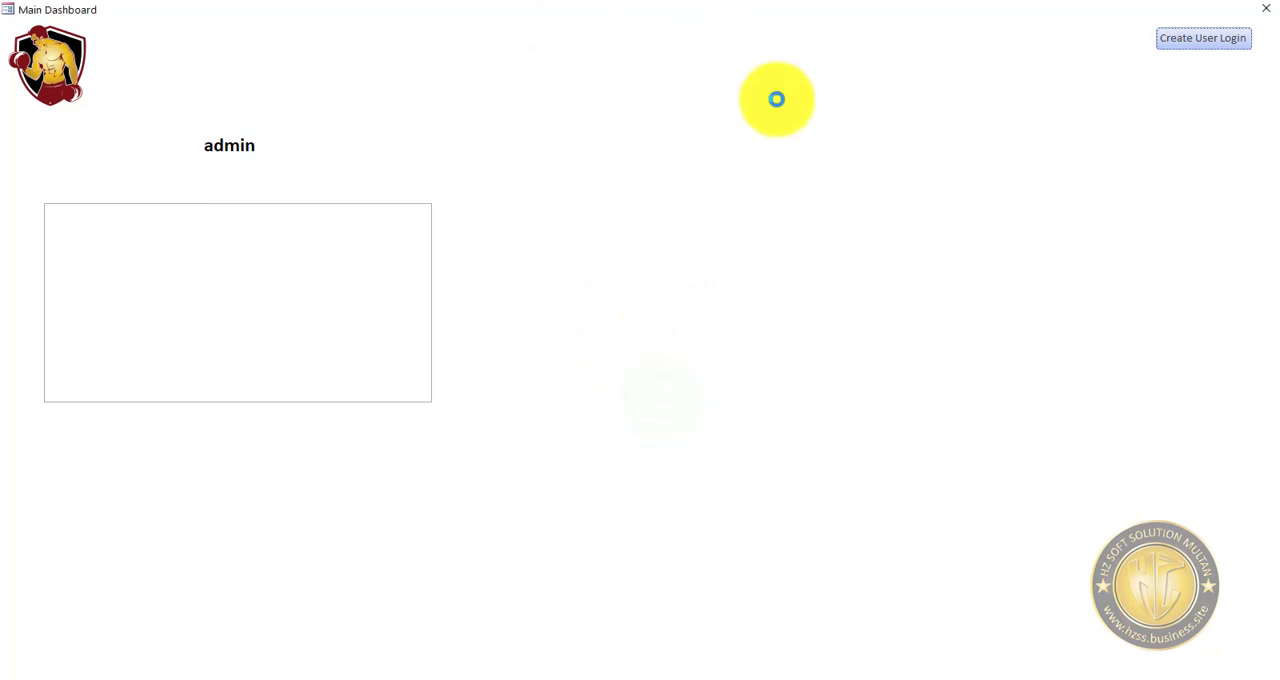
right_click(762, 137)
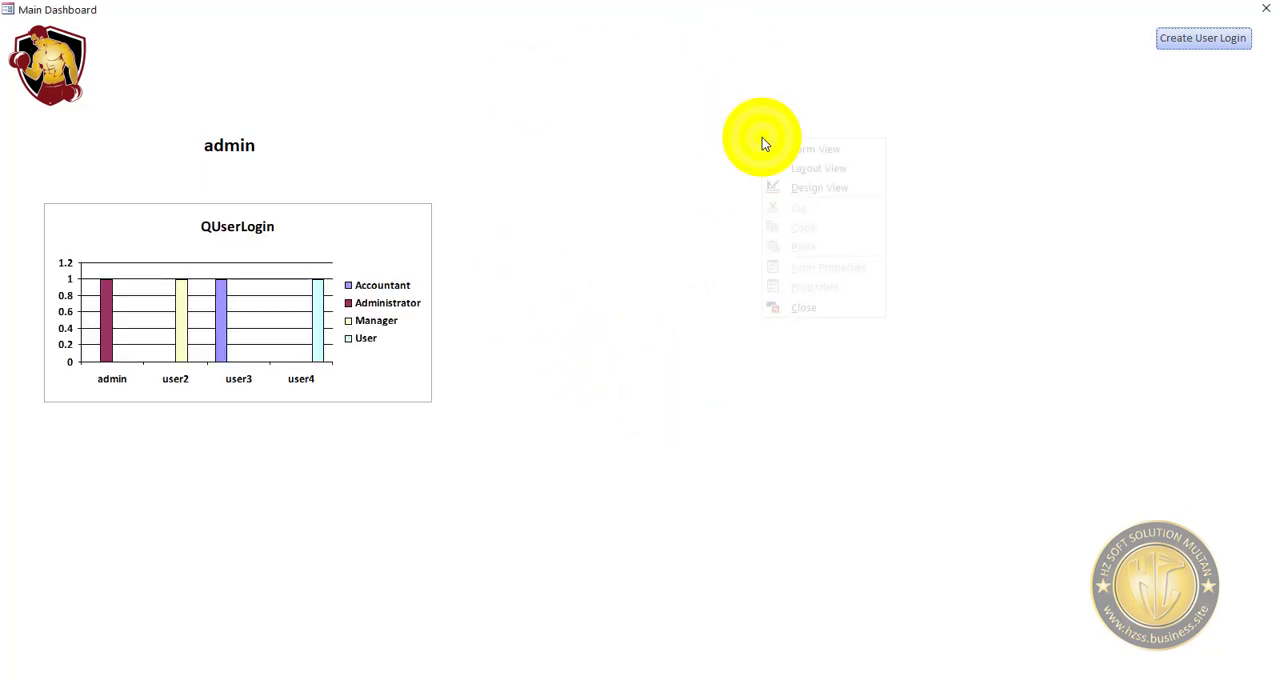
left_click(829, 189)
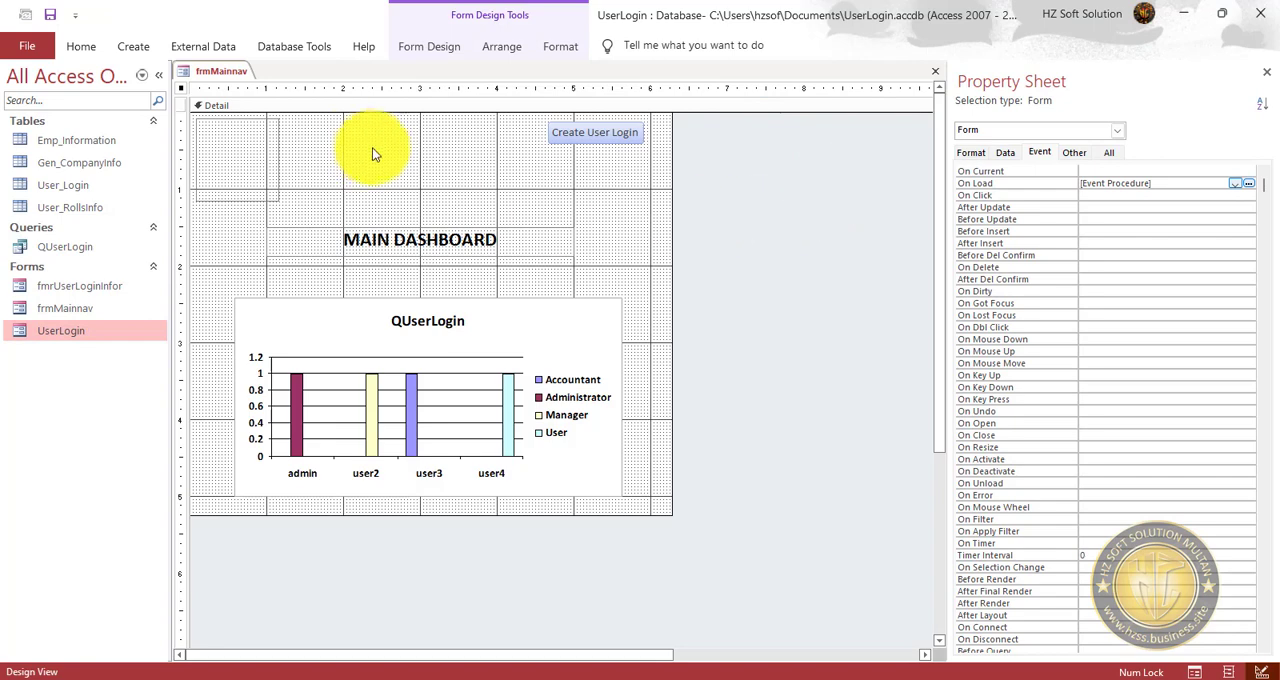
Draw an unbound text box between the logo and the Create User Login button on frmMainnav, and delete its attached label.
left_click(335, 140)
left_click(437, 46)
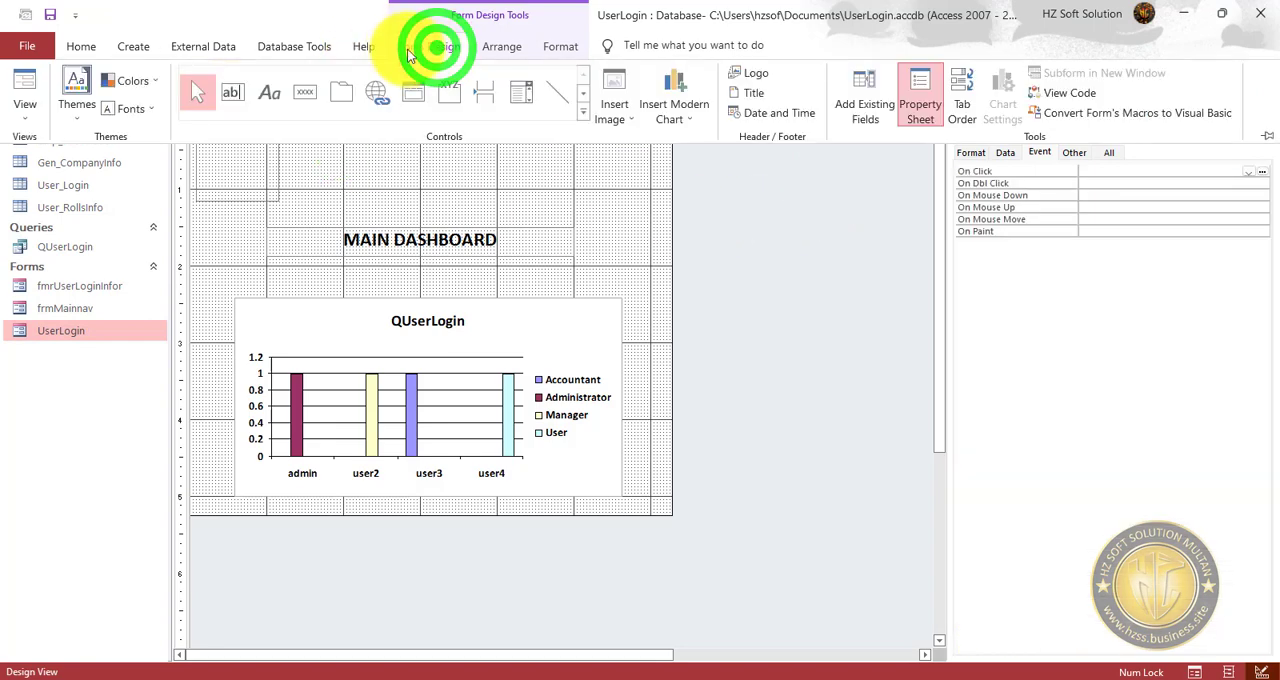
left_click(233, 92)
left_click(380, 189)
left_click(281, 132)
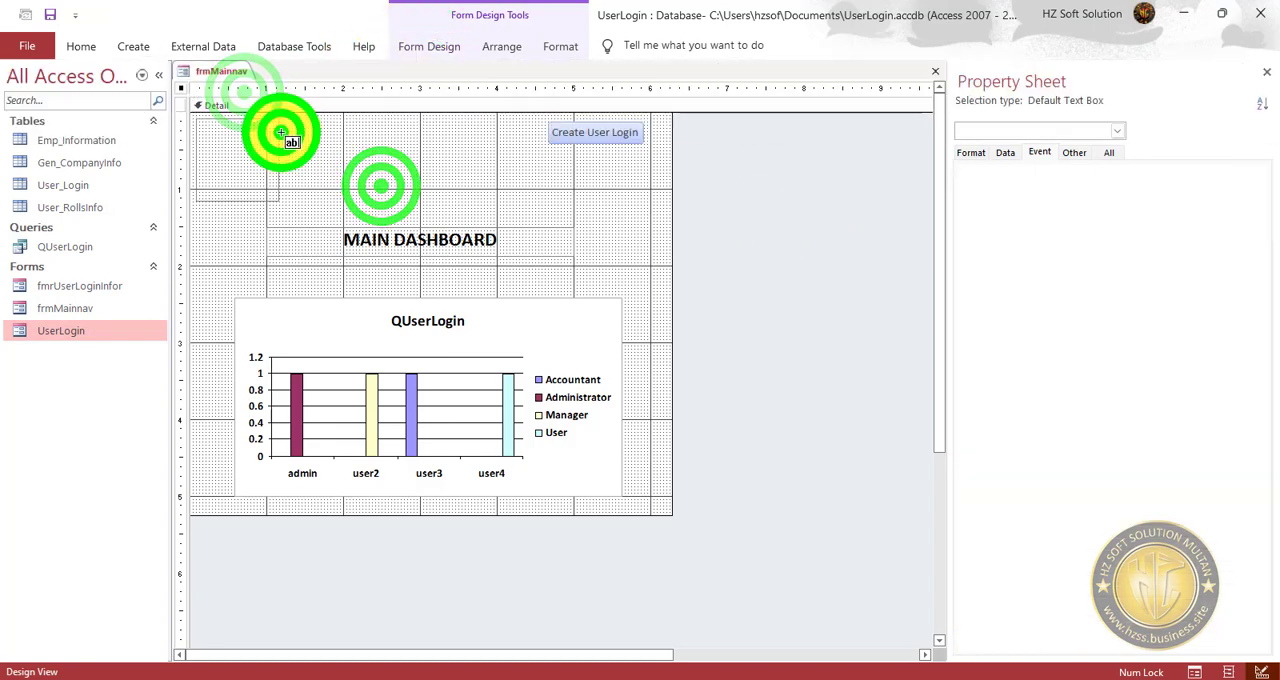
left_click_drag(281, 132, 558, 181)
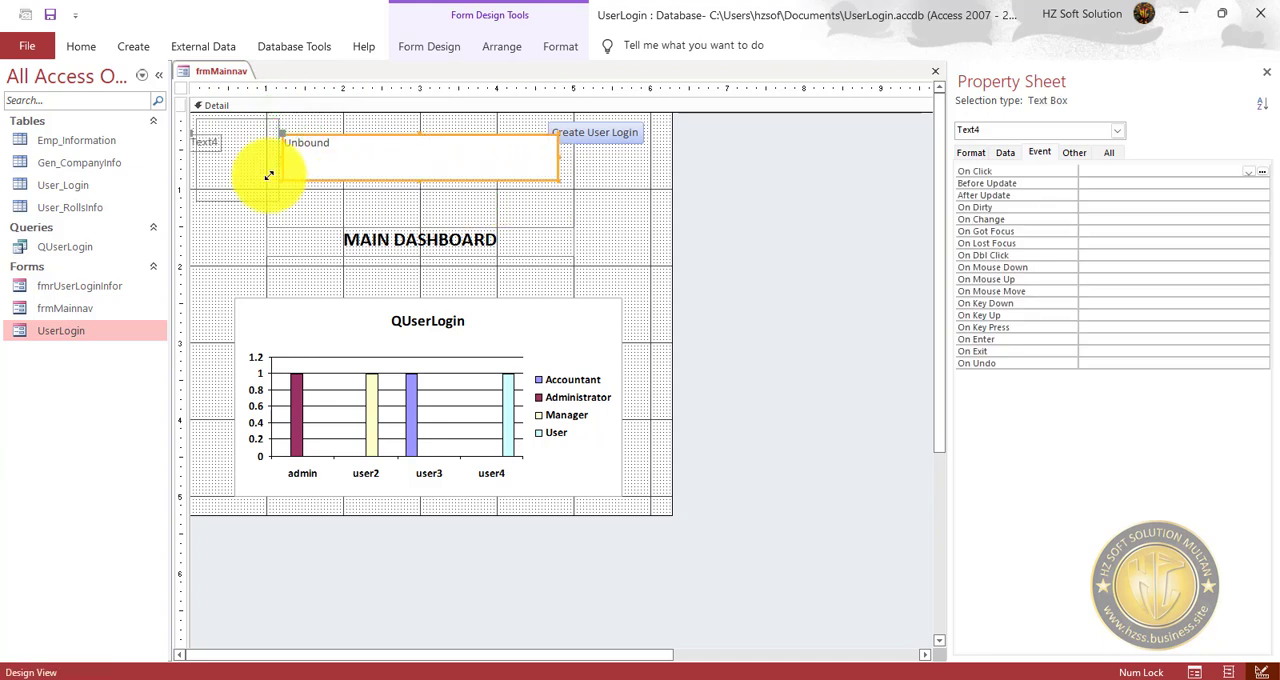
left_click(217, 142)
key("Delete")
Look at the new text box's Name property and delete the text box from frmMainnav.
left_click(395, 158)
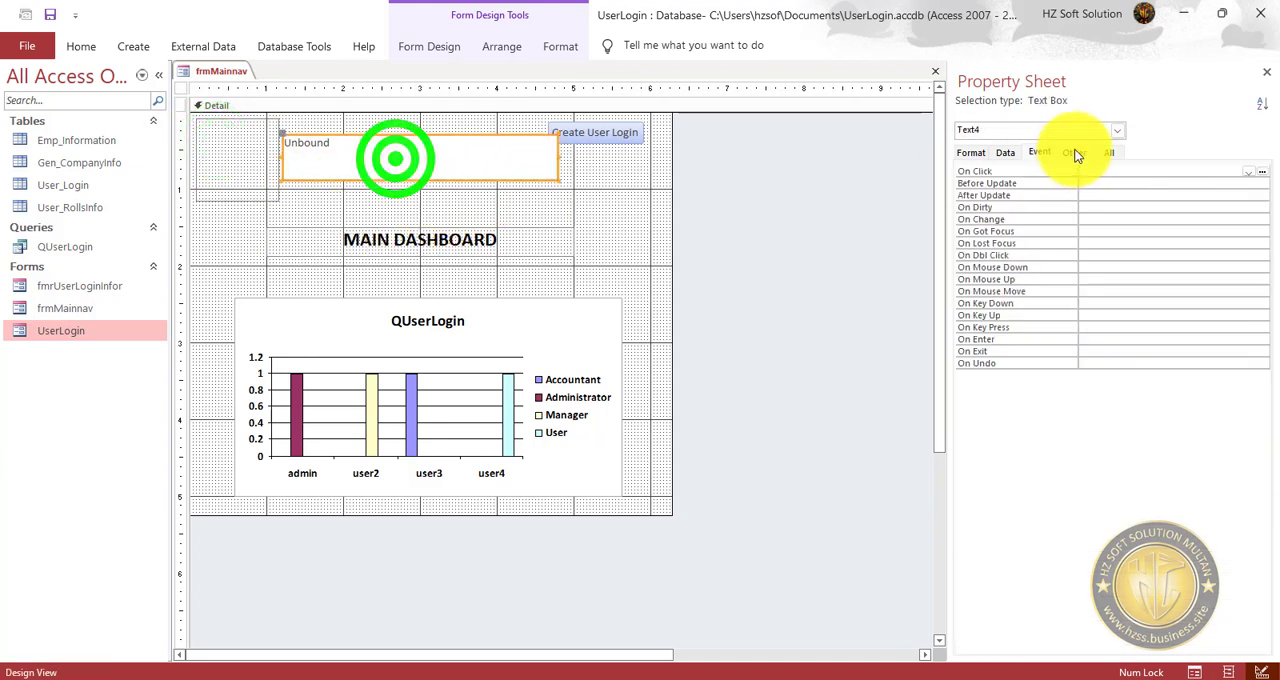
left_click(1078, 152)
left_click(1124, 171)
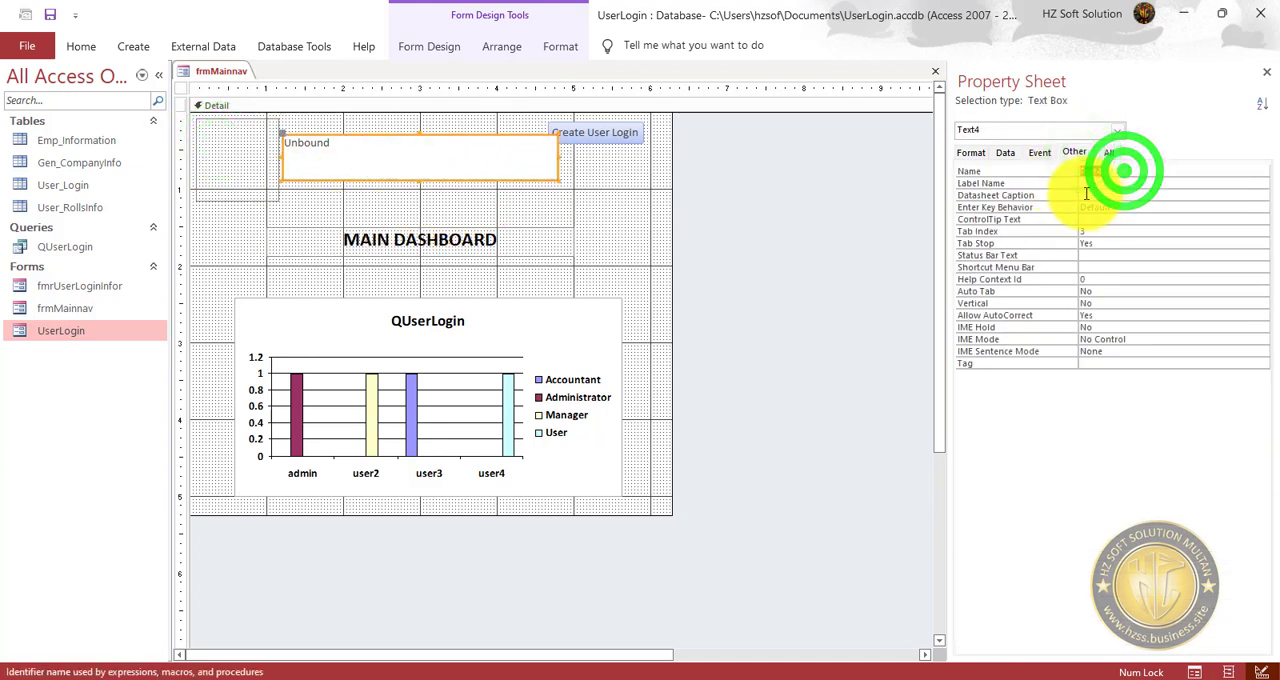
left_click(580, 194)
left_click(515, 168)
key("Delete")
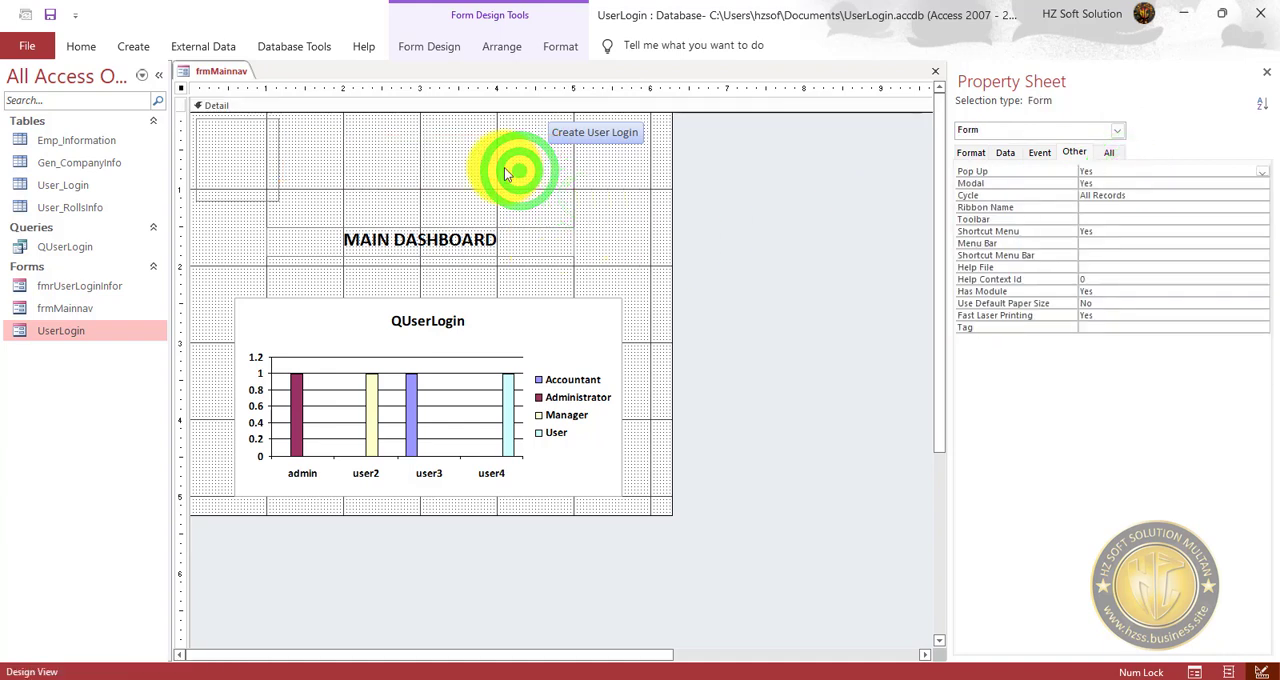
Add a label with the caption XXXXXX to frmMainnav, between the logo and the Create User Login button.
left_click(502, 46)
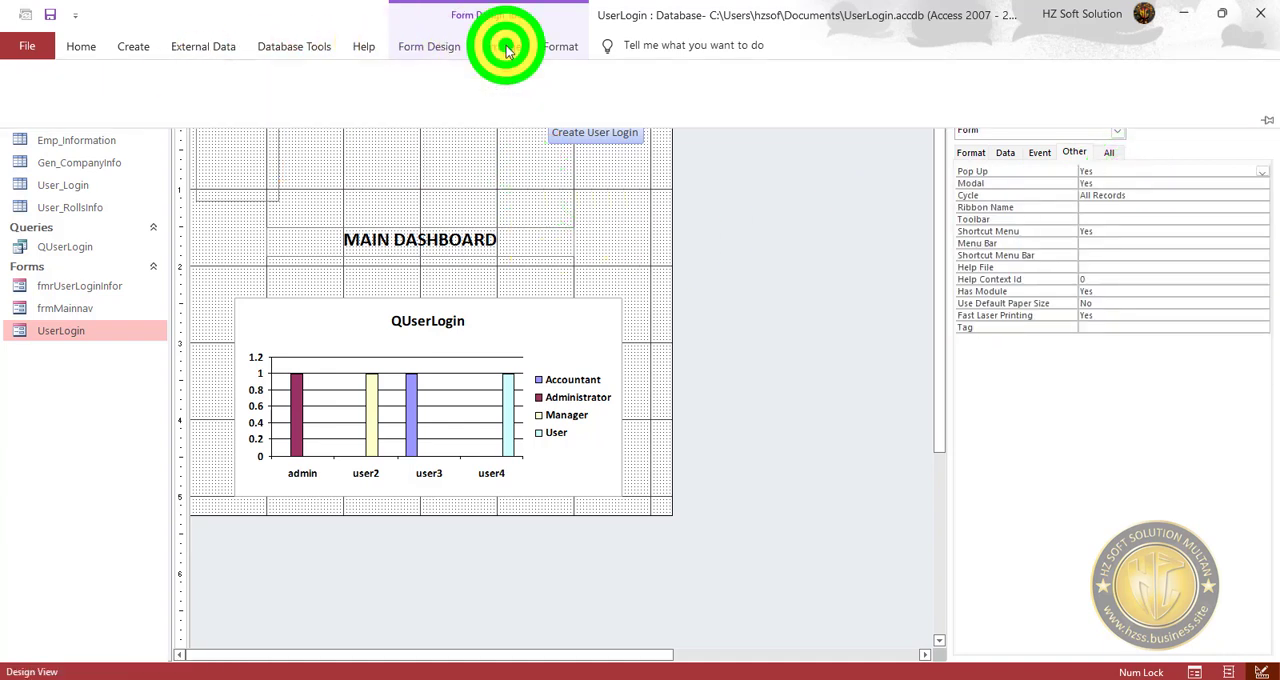
left_click(563, 46)
left_click(220, 46)
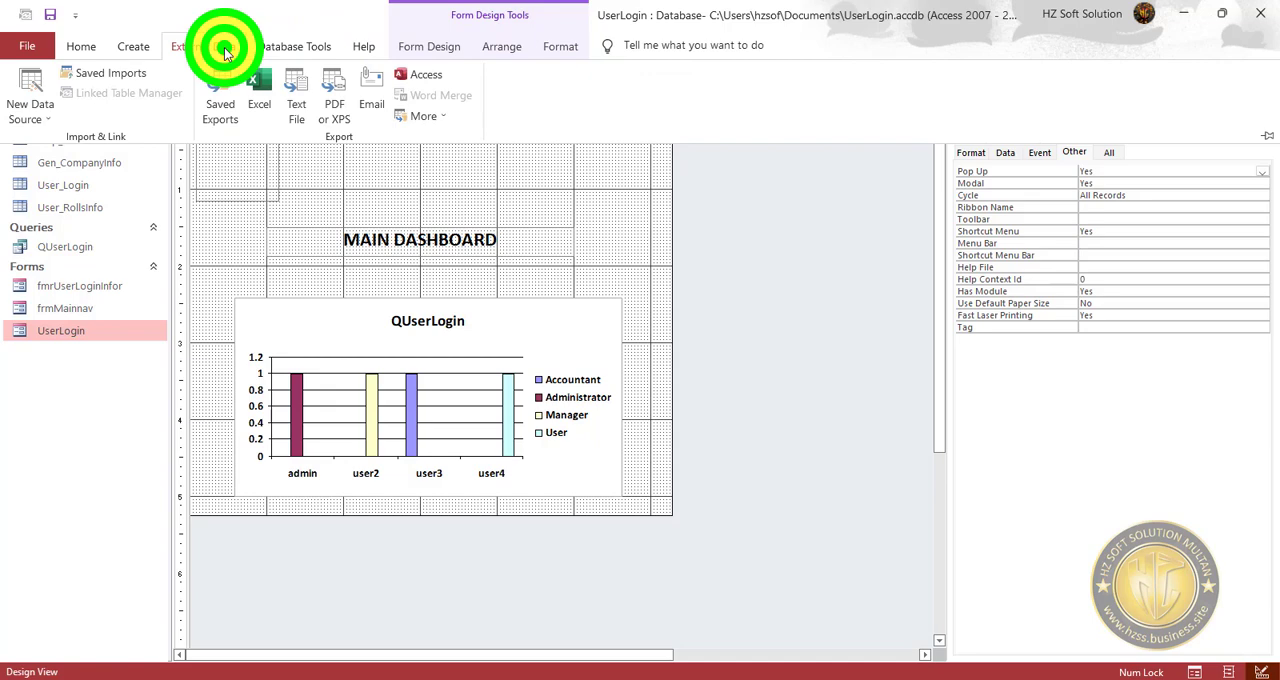
left_click(318, 47)
left_click(363, 47)
left_click(429, 47)
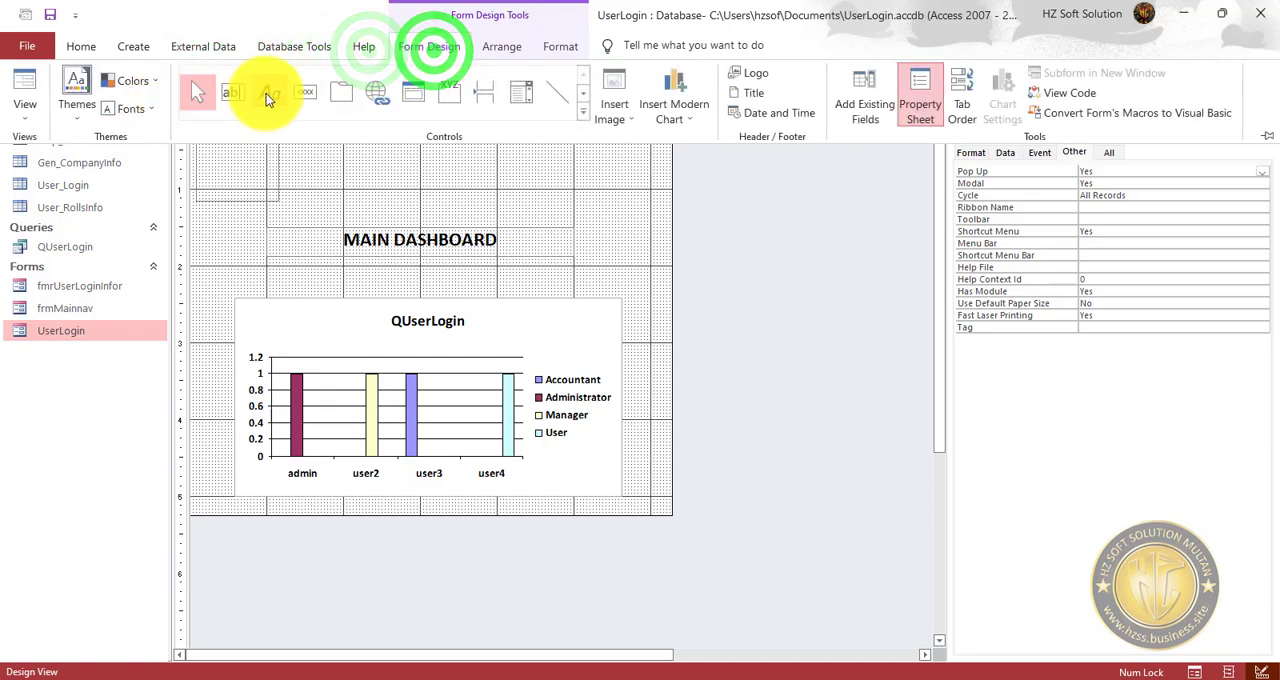
left_click(267, 94)
left_click(355, 147)
left_click(322, 132)
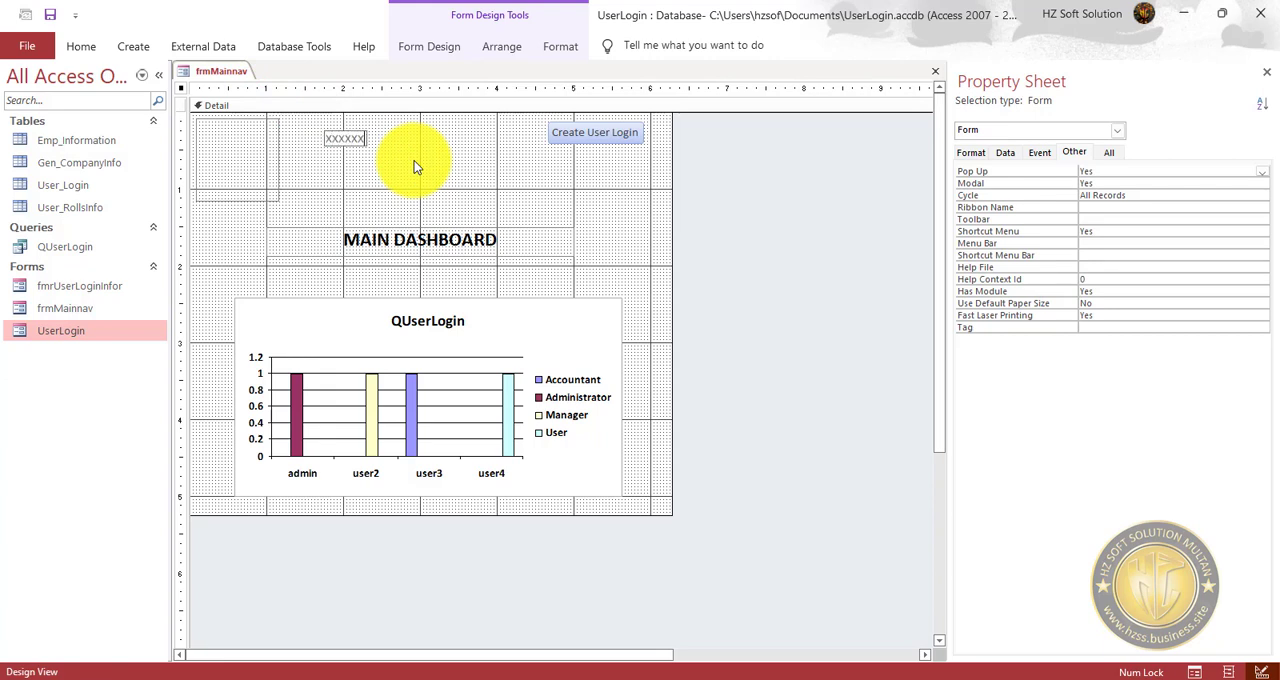
left_click(410, 164)
Set the font size of the new XXXXXX label to 20.
left_click(366, 135)
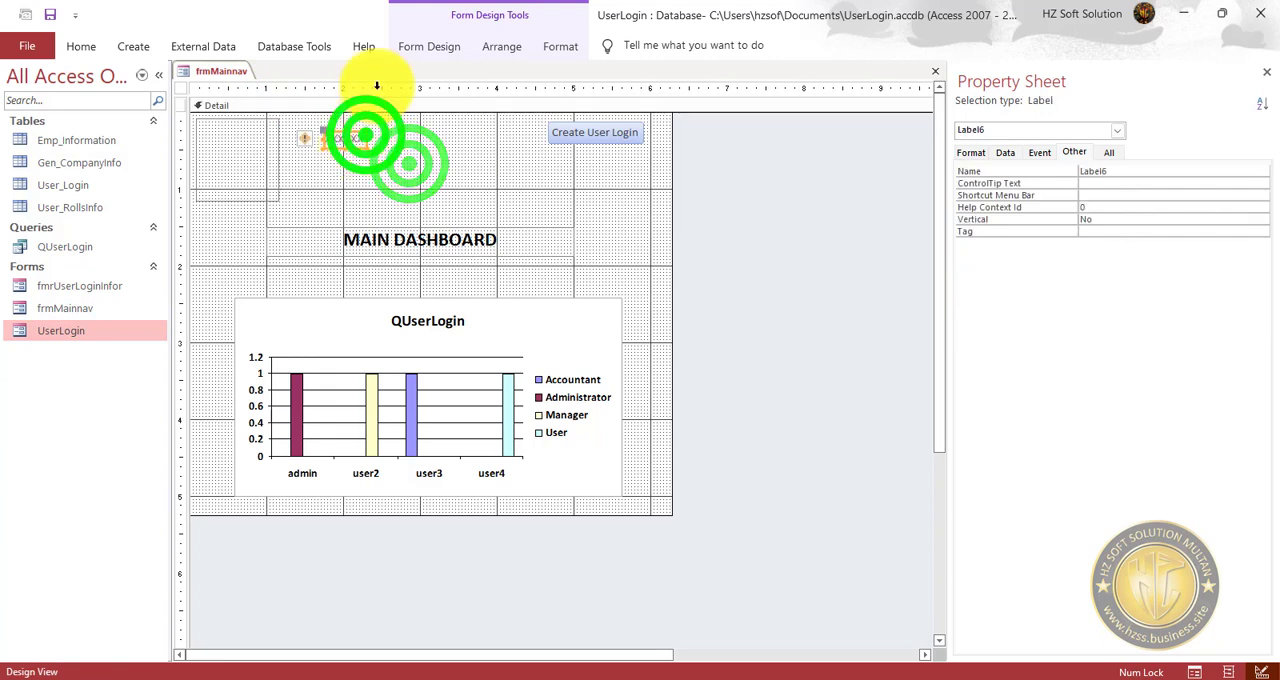
left_click(504, 46)
left_click(561, 46)
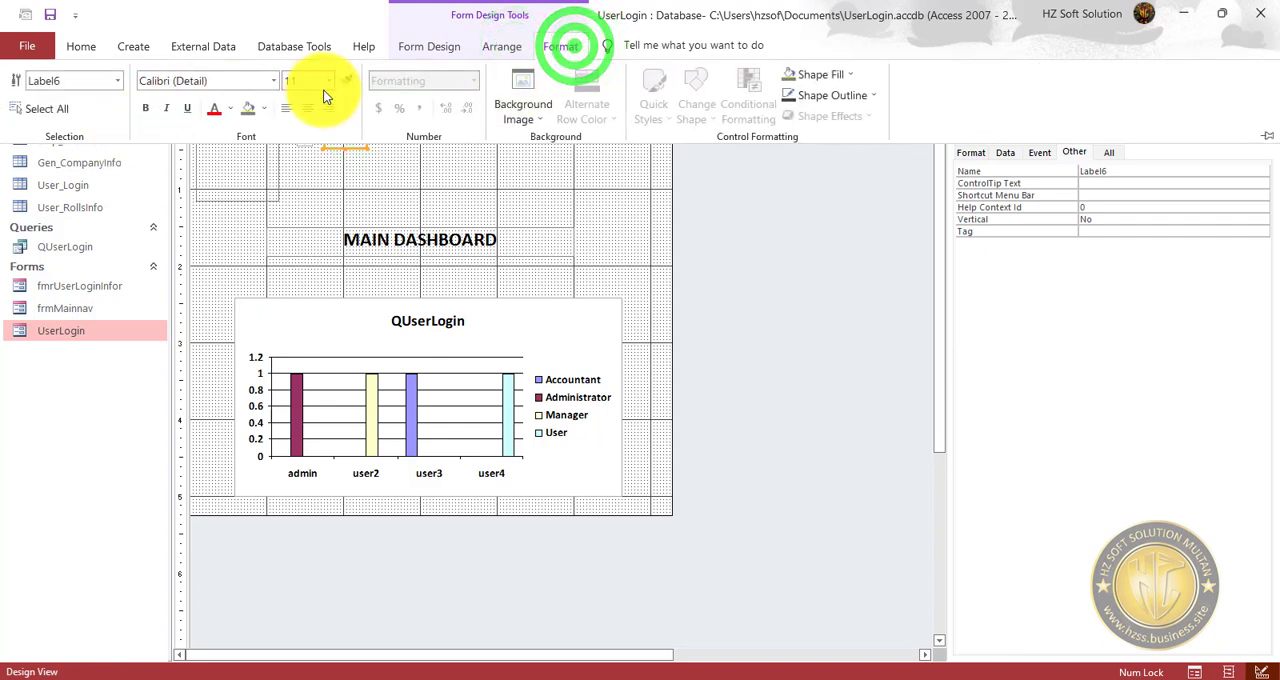
left_click(330, 80)
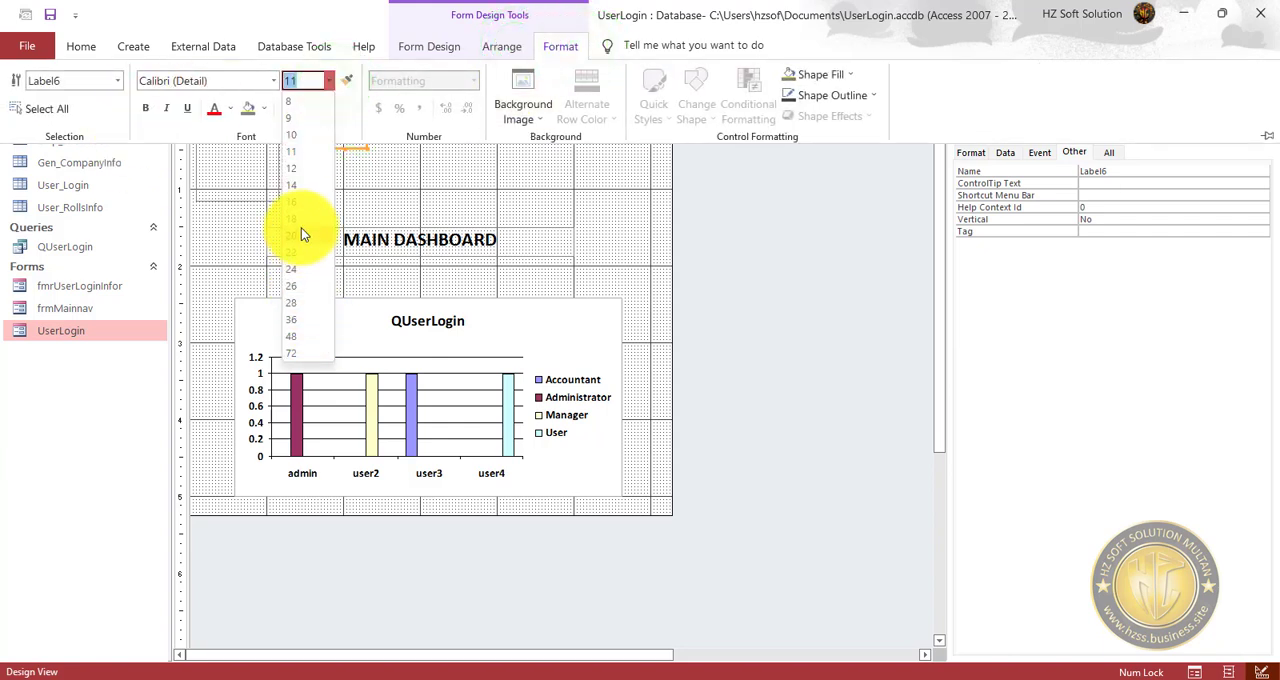
left_click(302, 230)
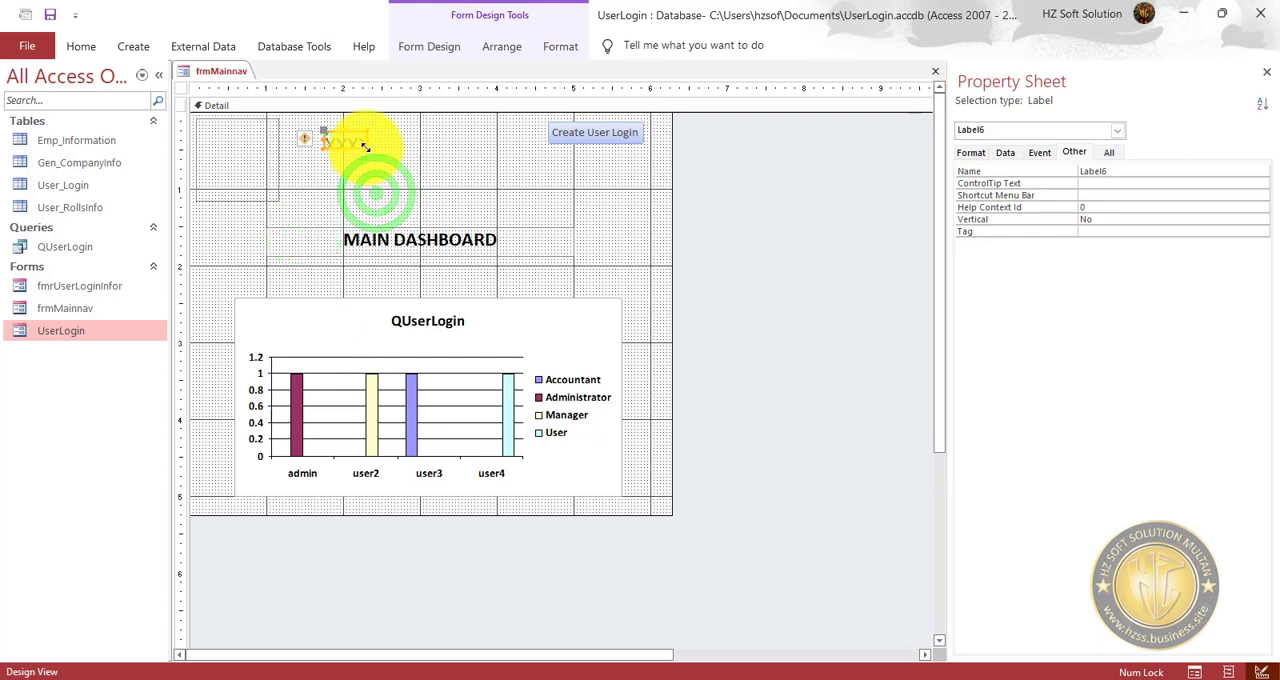
Enlarge the XXXXXX label and move it beside the logo so it spans the space up to the Create User Login button.
left_click_drag(365, 147, 543, 172)
left_click(523, 194)
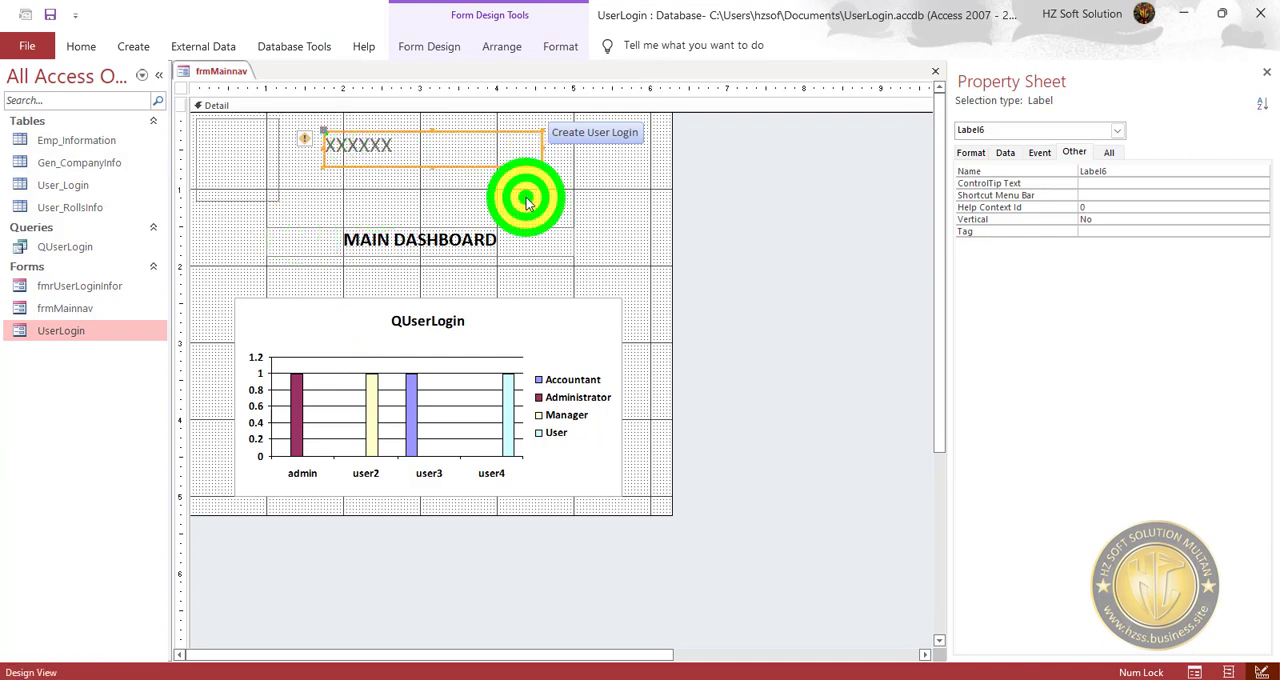
left_click_drag(409, 157, 379, 167)
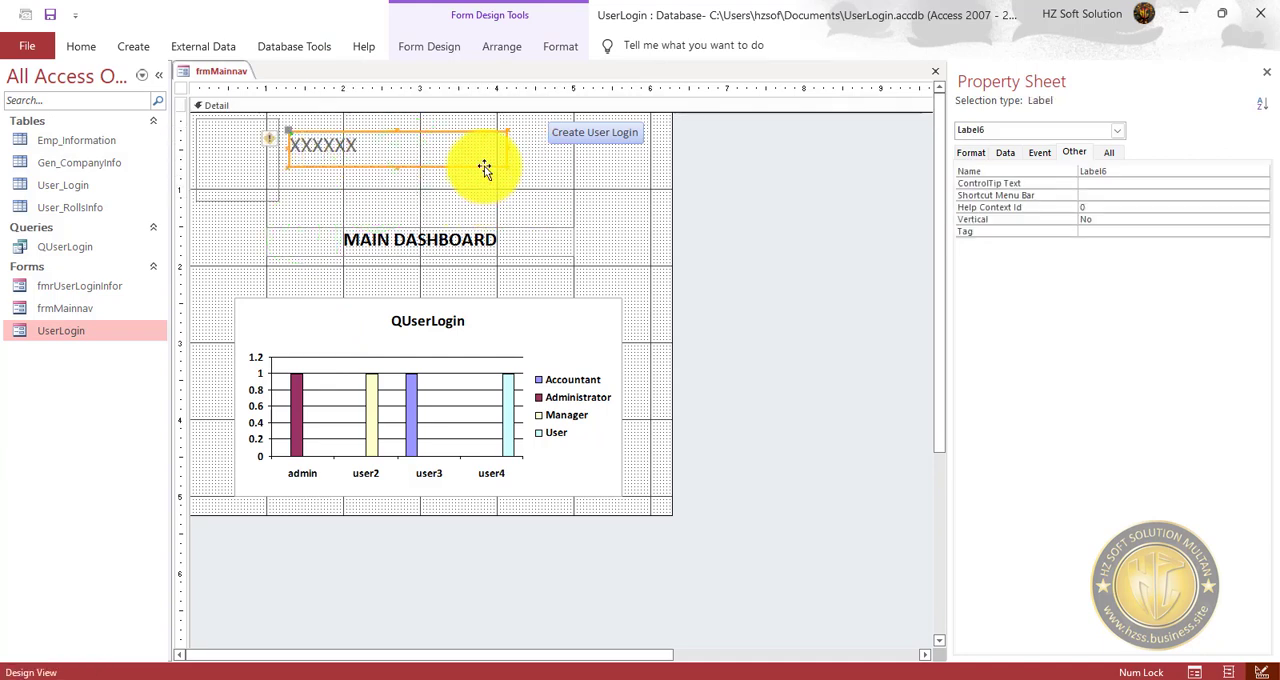
left_click(403, 206)
left_click(375, 145)
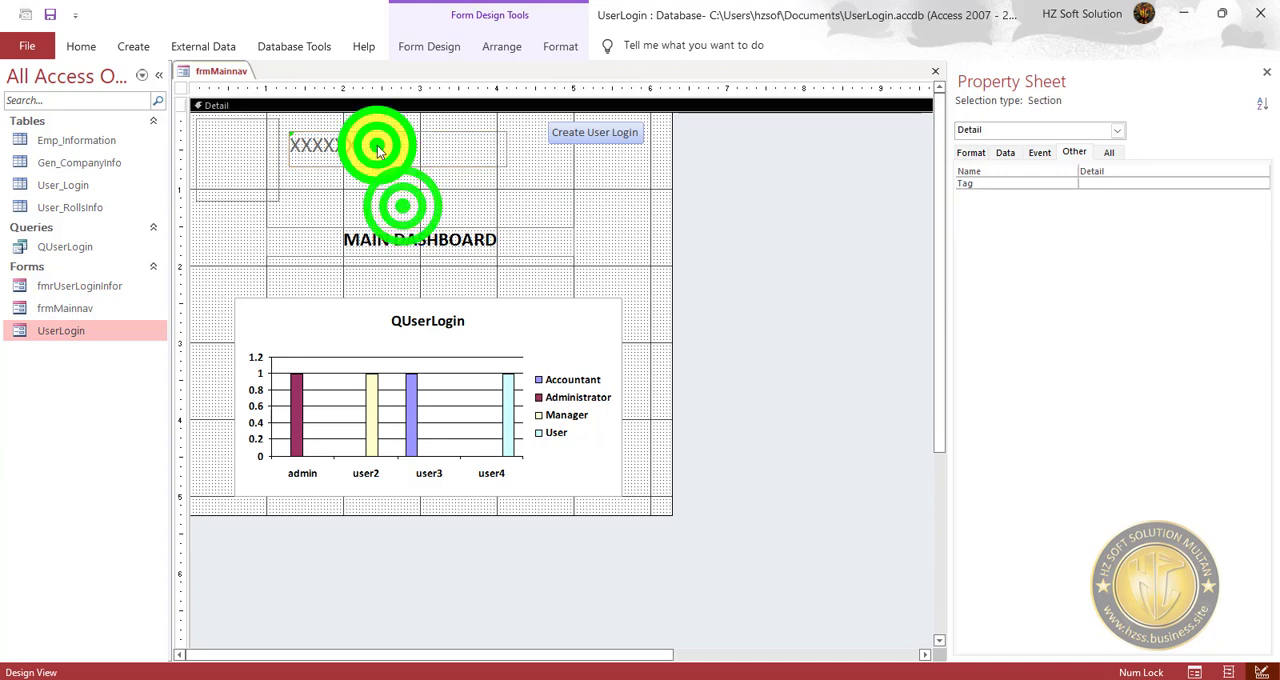
left_click_drag(510, 150, 545, 150)
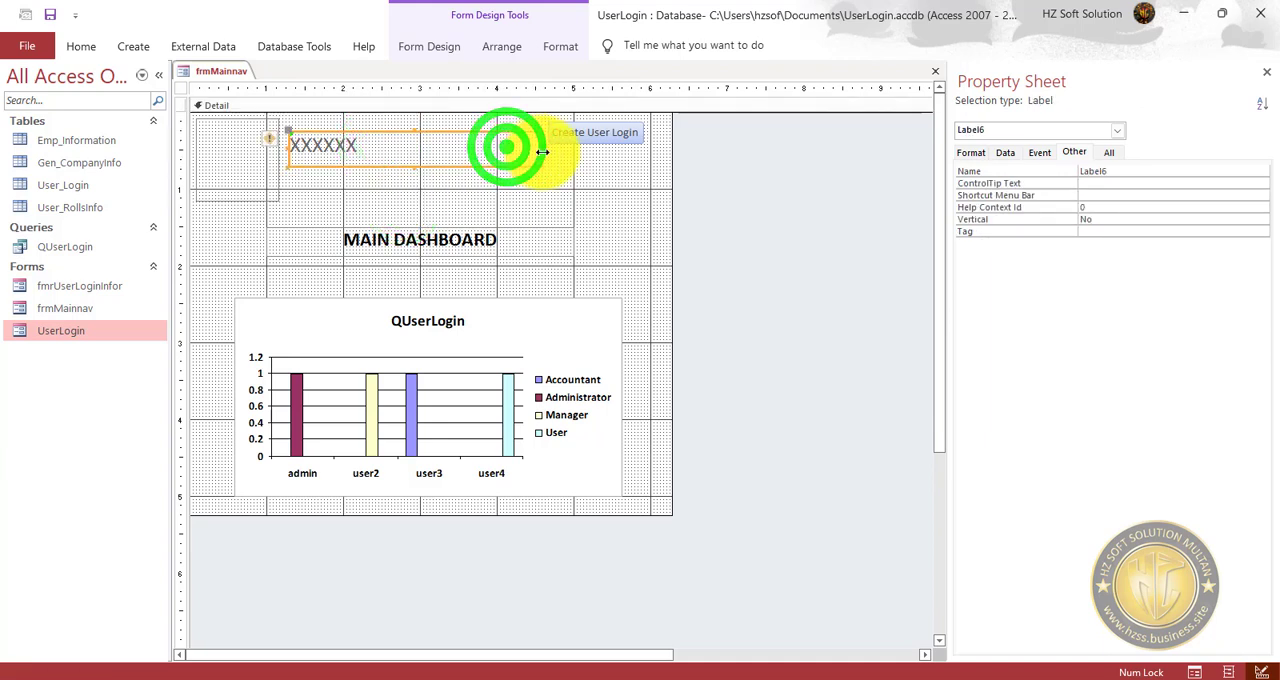
Set the XXXXXX label's anchoring to Stretch Across Top.
left_click(503, 46)
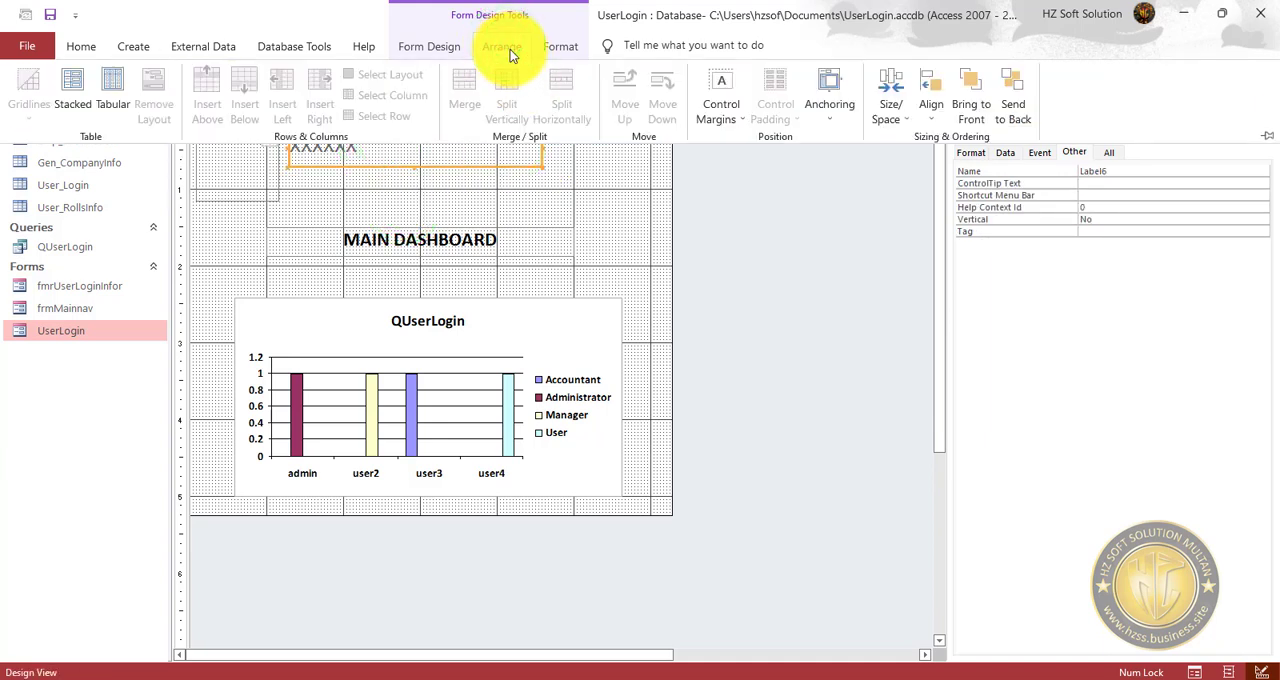
left_click(836, 98)
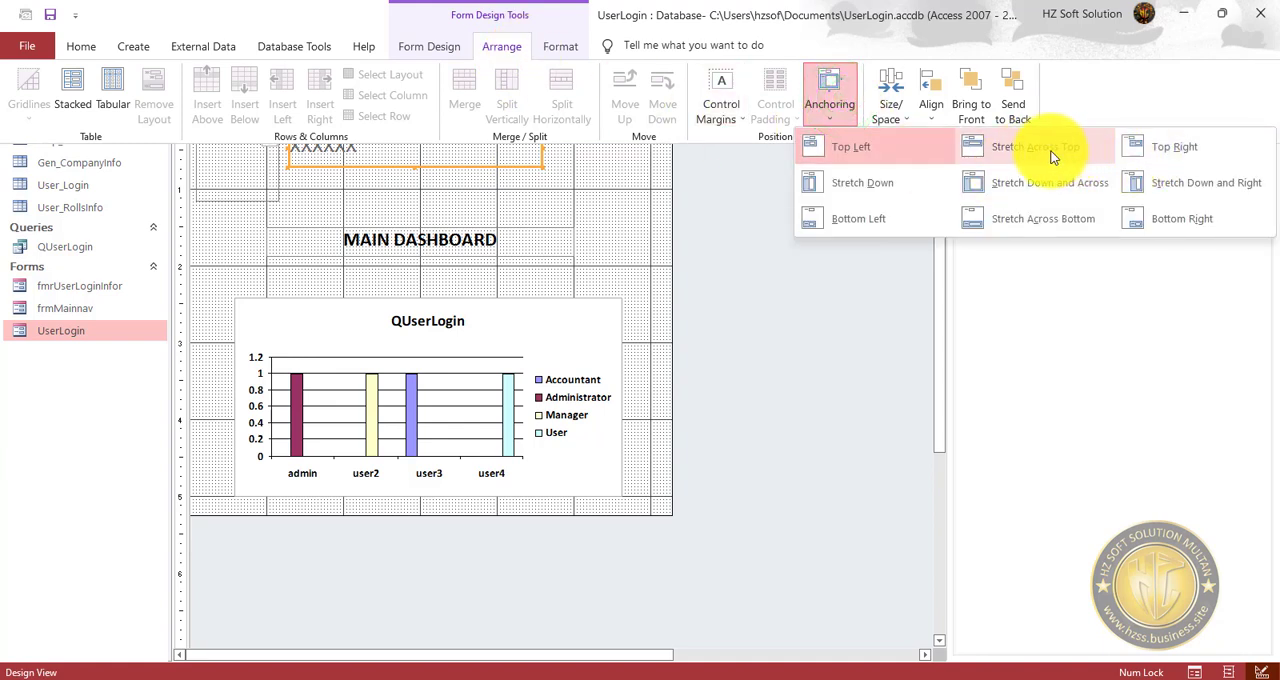
left_click(1012, 150)
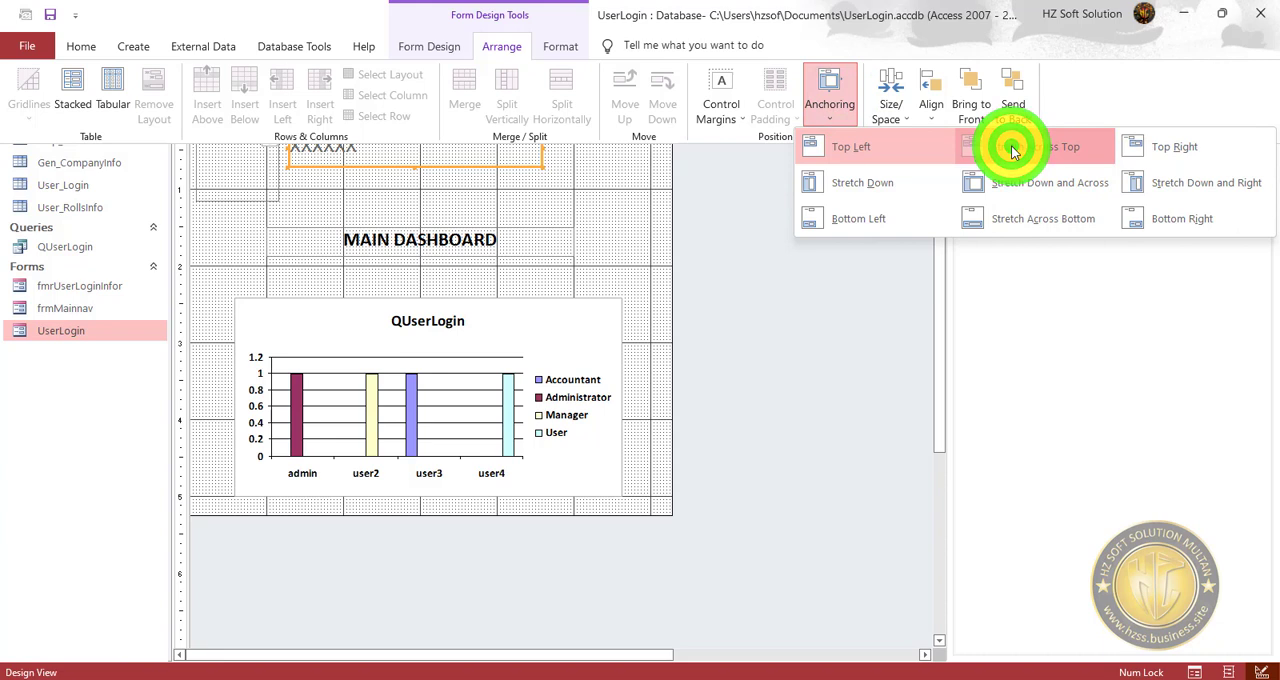
left_click(617, 170)
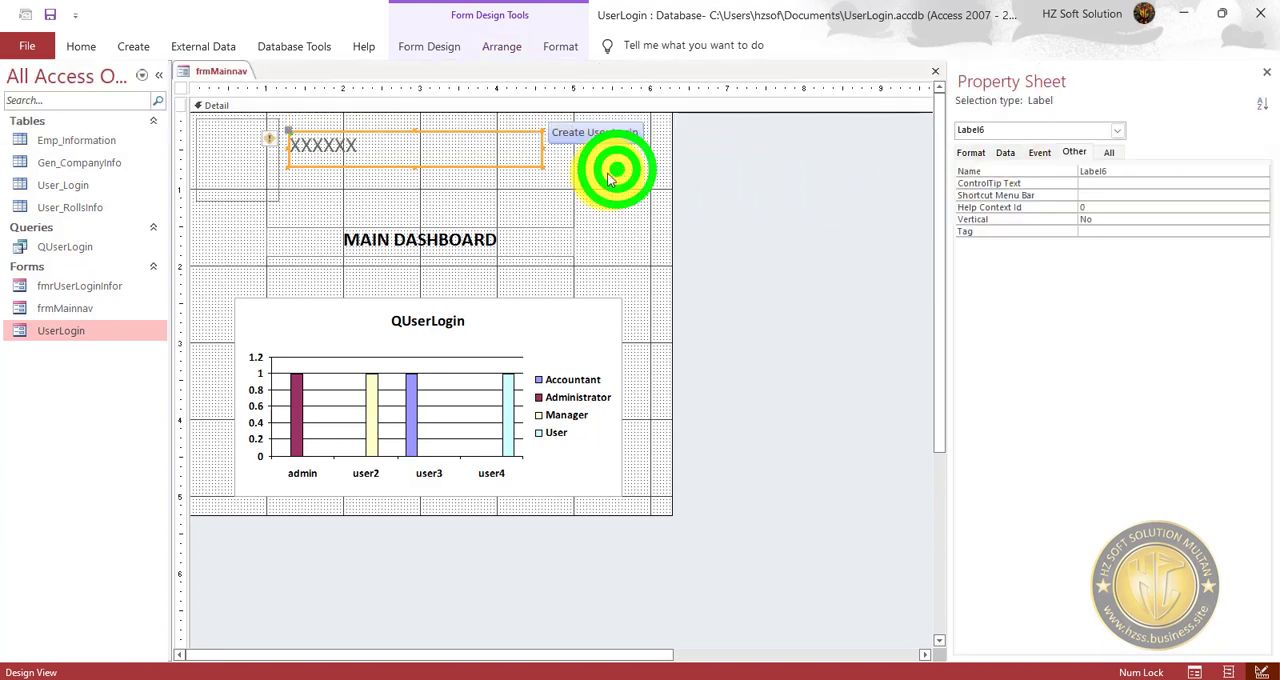
left_click(549, 193)
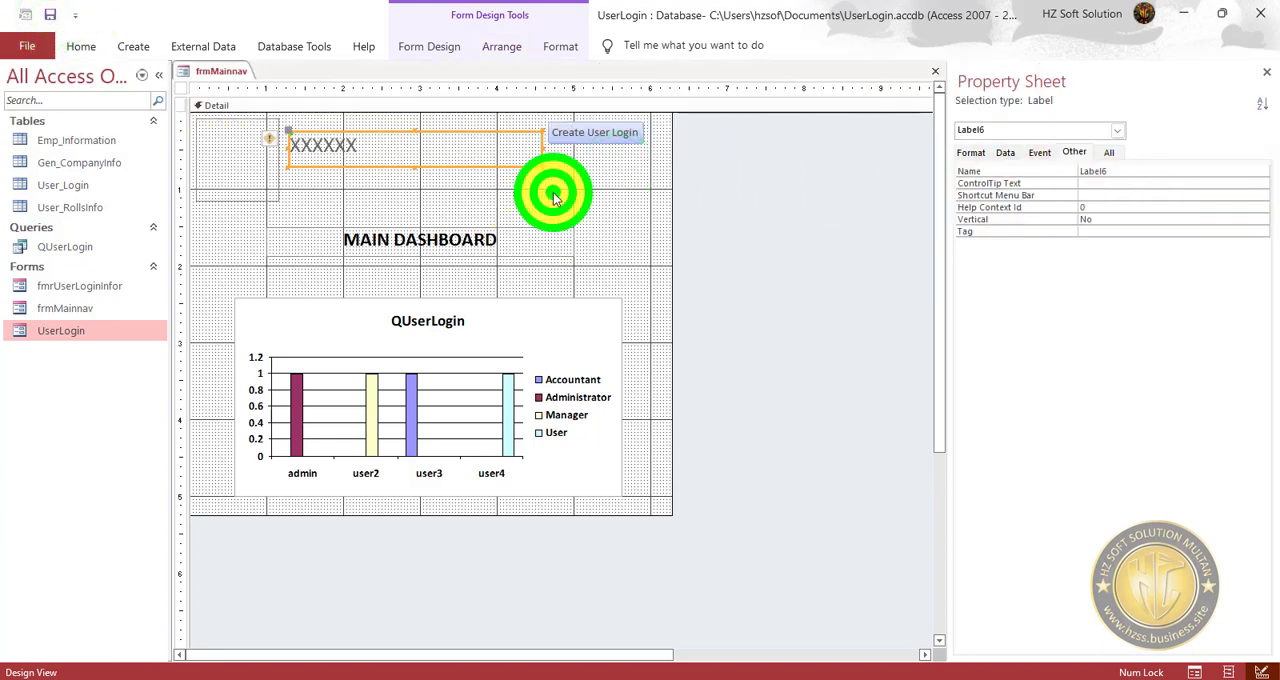
Rename the XXXXXX label to Label_Title and save frmMainnav.
left_click(429, 149)
left_click(1155, 173)
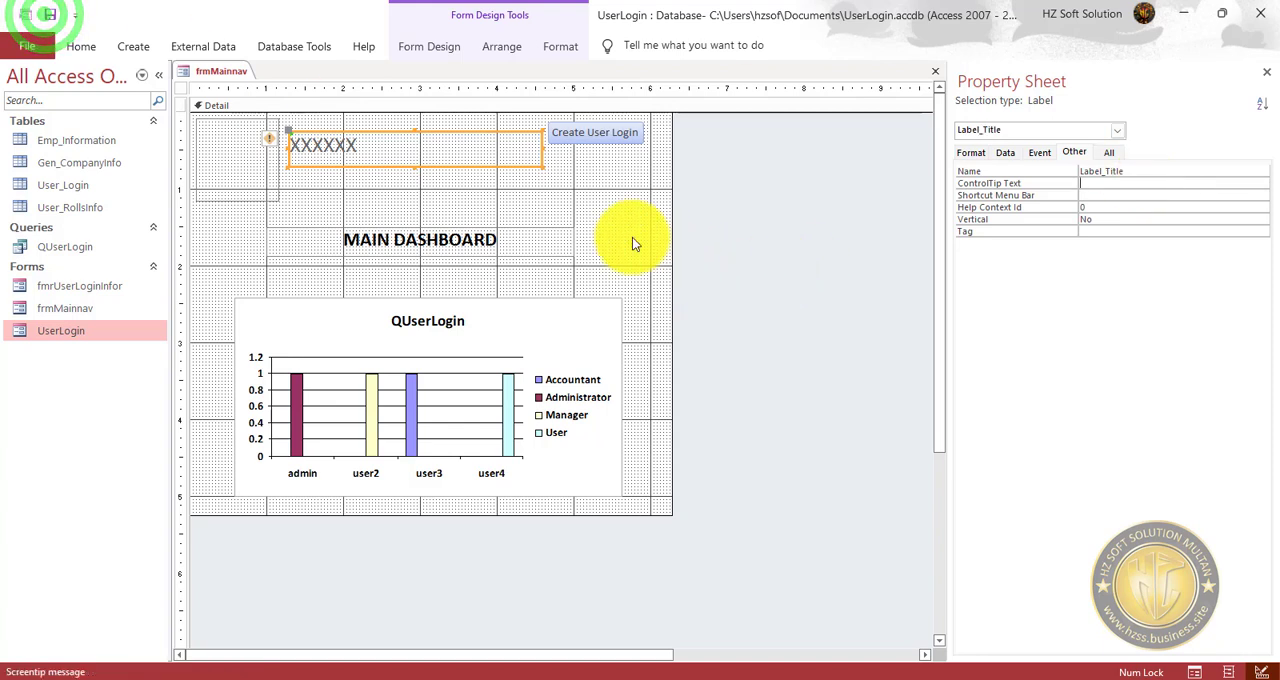
left_click(630, 208)
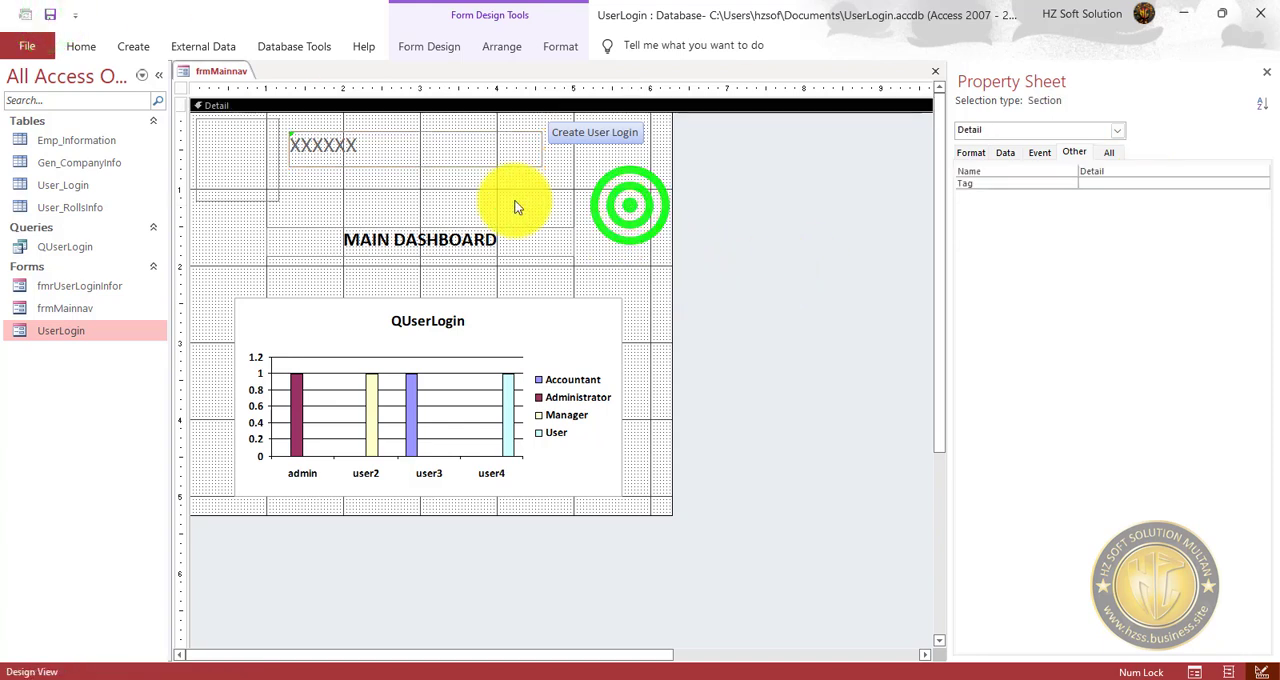
Open the On Load event procedure of the frmMainnav form in the code editor.
left_click(185, 90)
left_click(1017, 152)
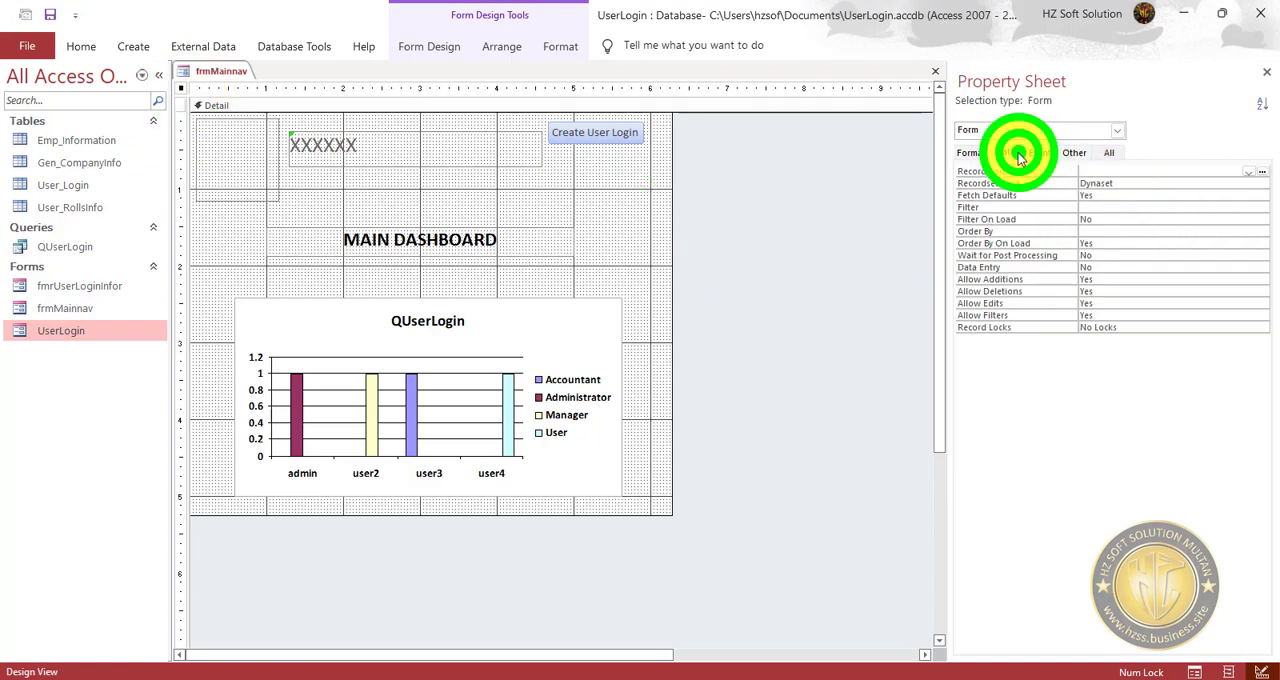
left_click(1042, 152)
left_click(1167, 187)
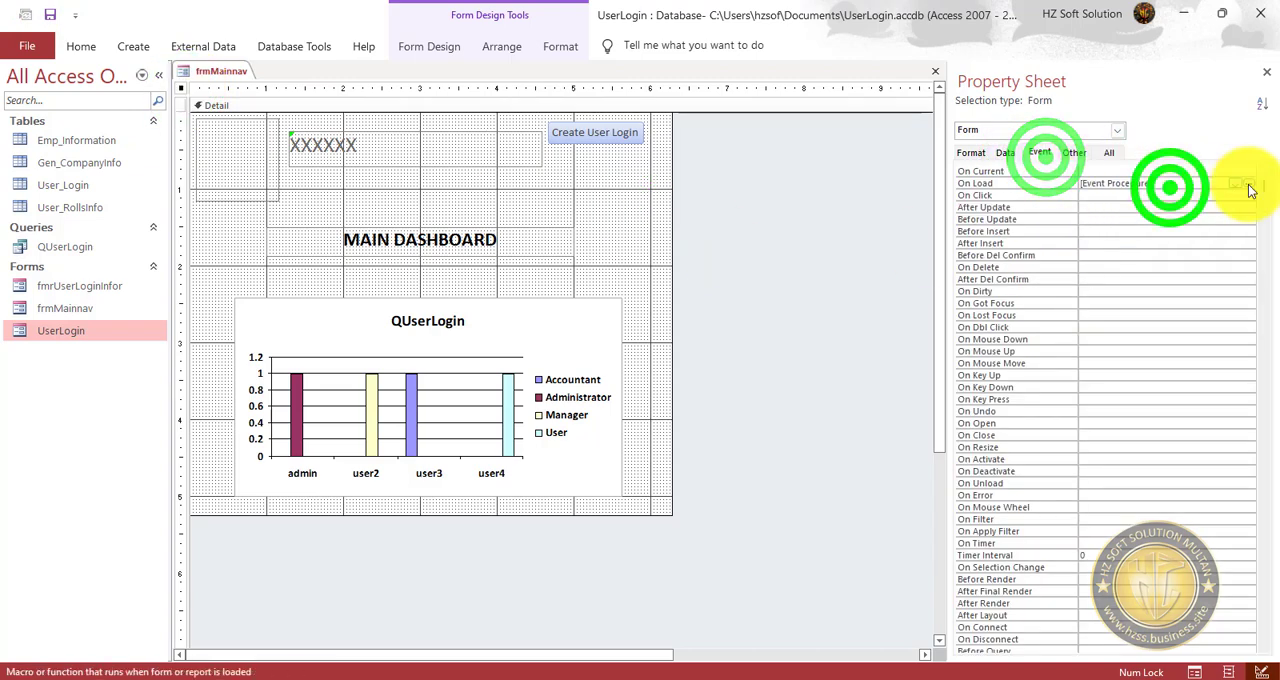
left_click(1246, 186)
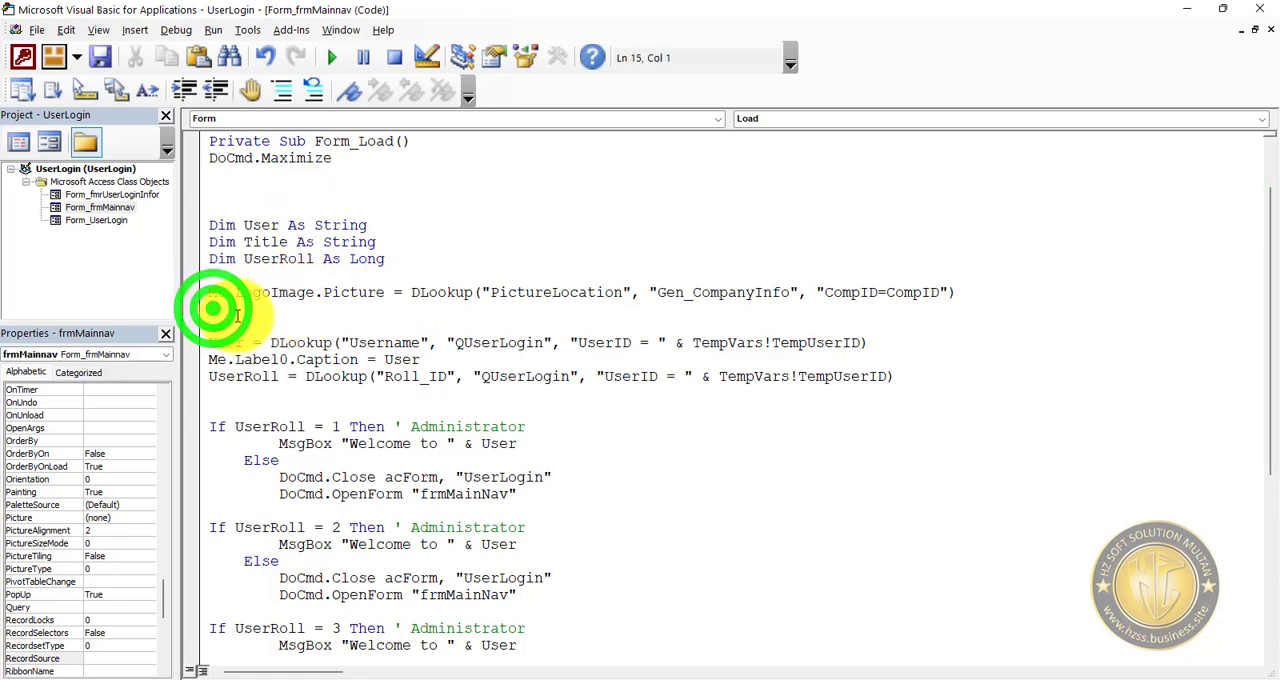
Below the LogoImage line in Form_Load, assign me.Label_Title.Caption a copy of the logo's DLookup expression.
type("me.lo")
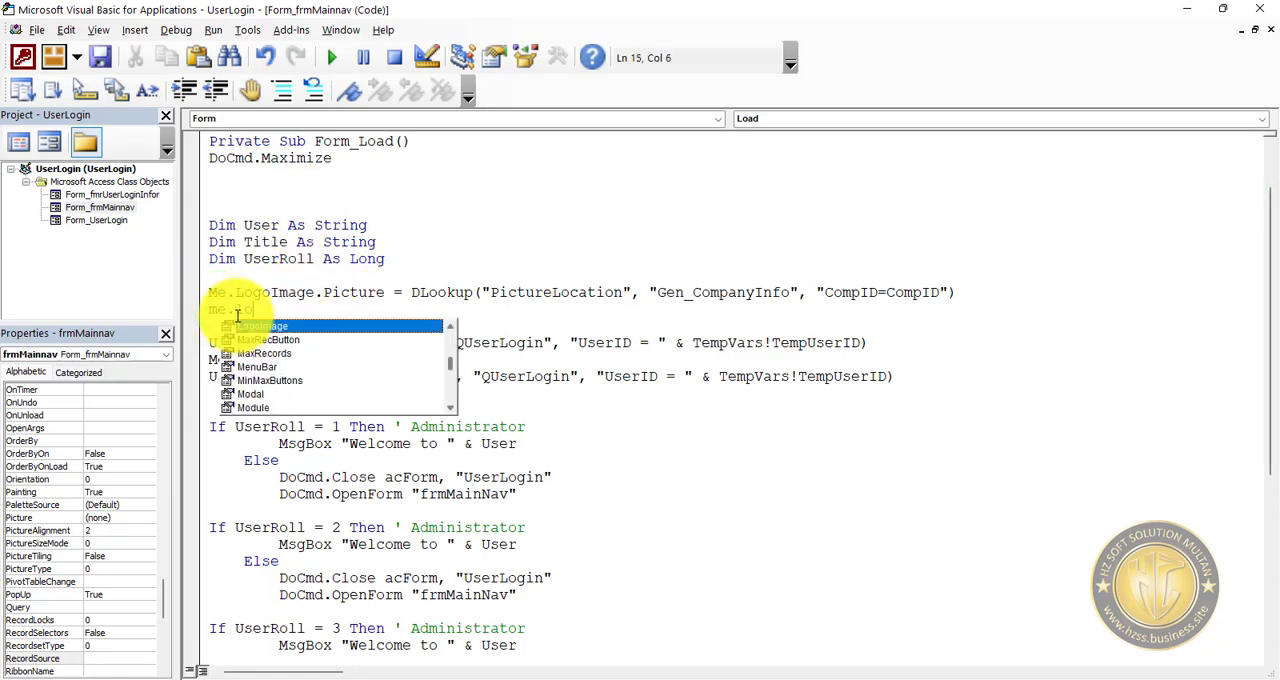
type("gel_Title.")
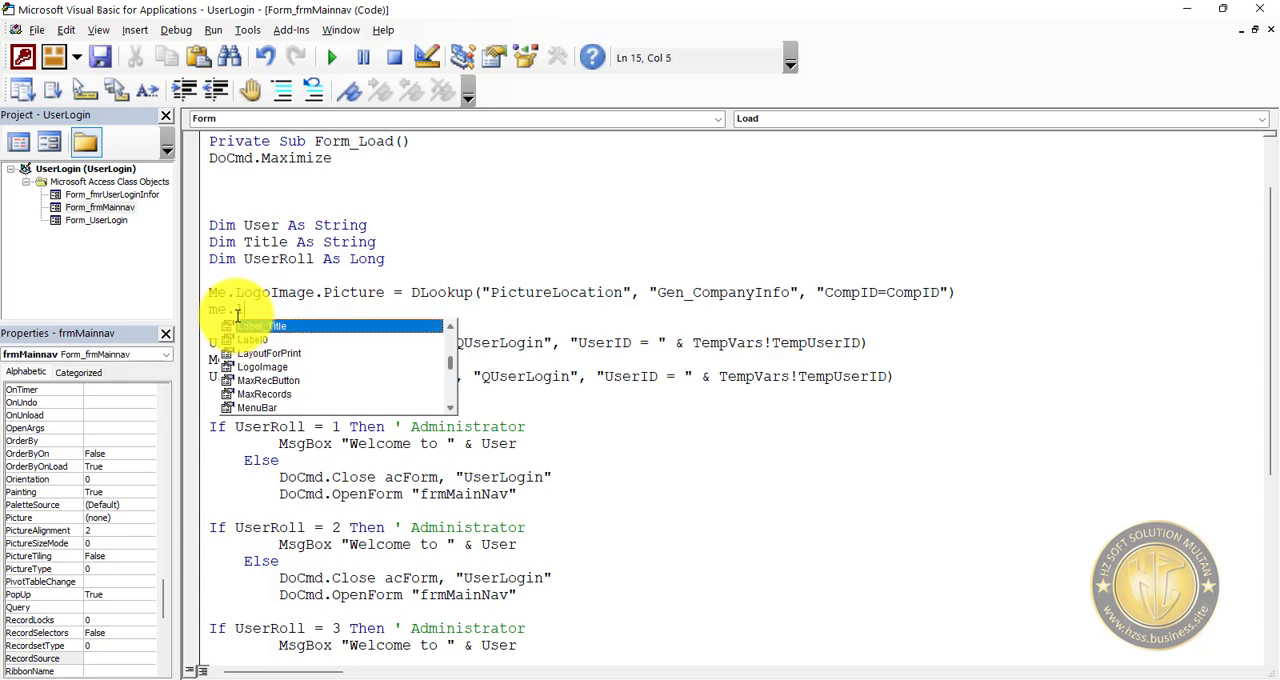
type("ca")
key("Tab")
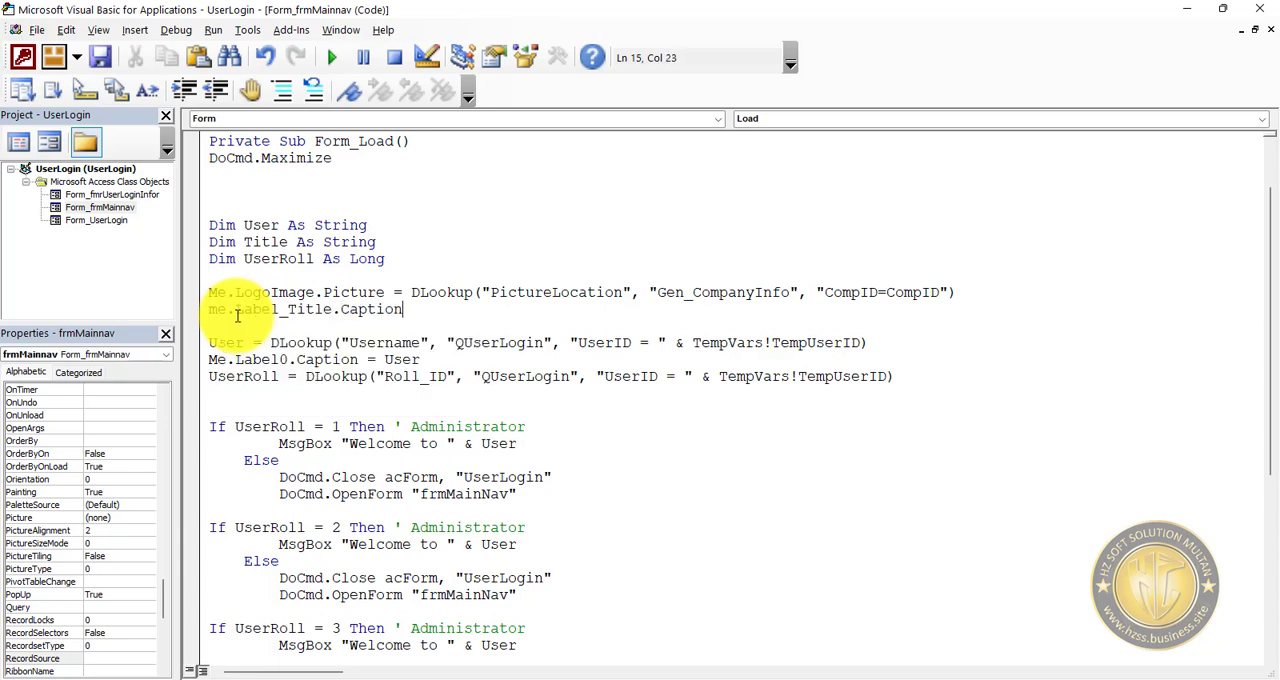
key("Up")
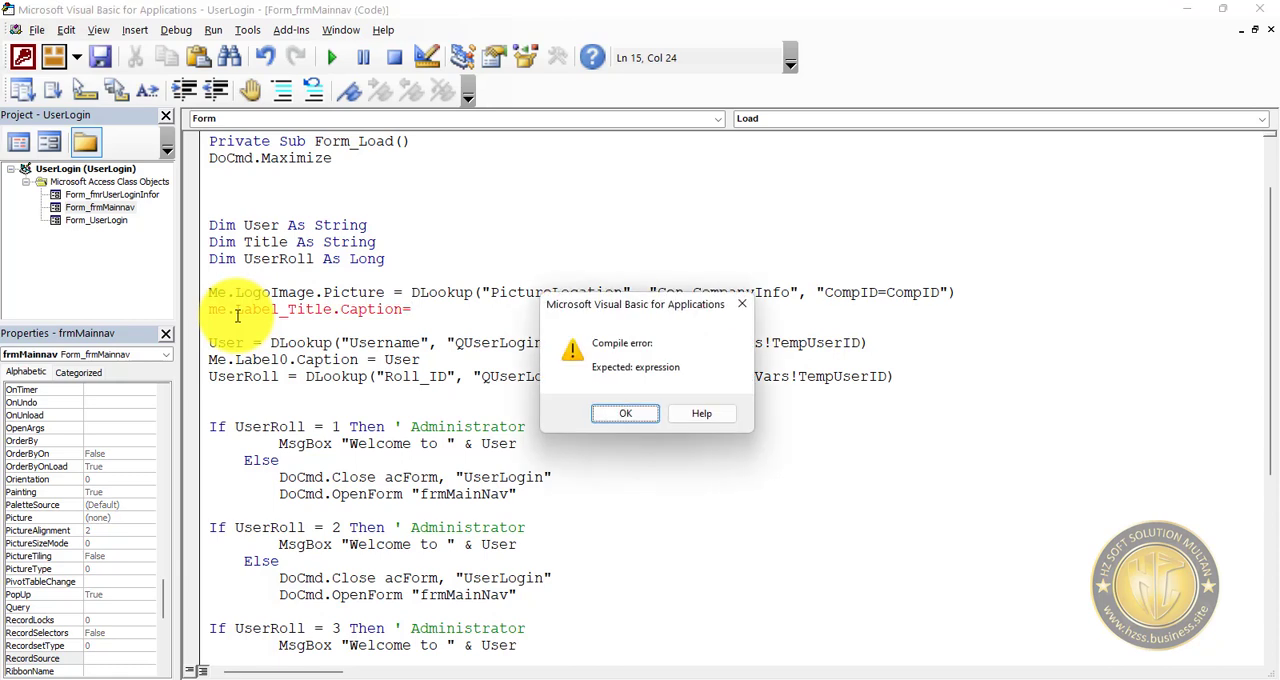
key("Return")
key("shift+End")
key("ctrl+c")
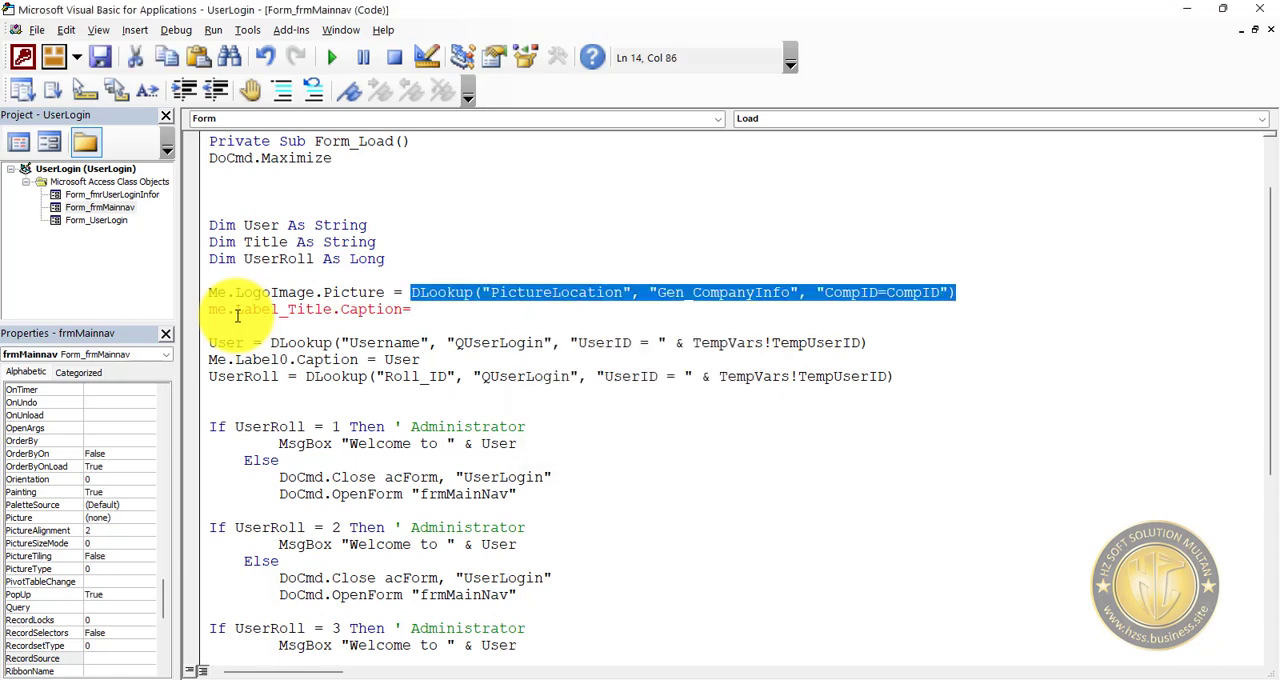
key("Down")
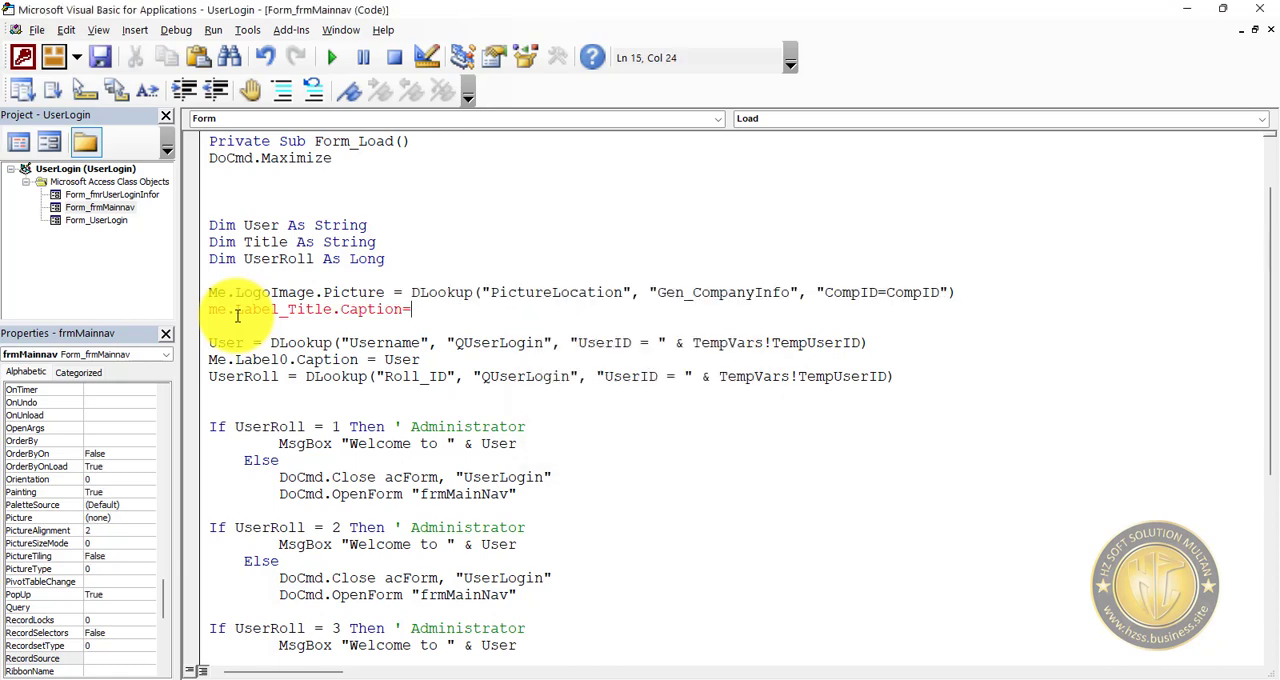
key("ctrl+v")
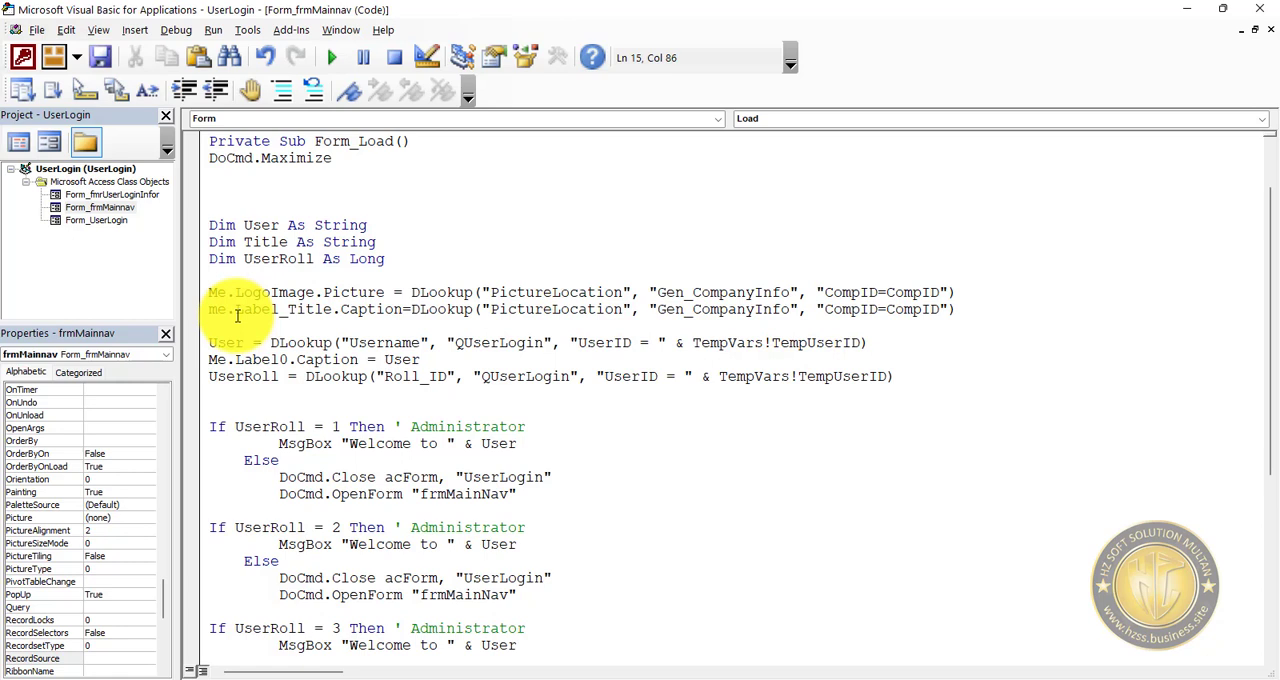
Change the looked-up field in the Label_Title caption line to CompanyTitle, save the code and close the code editor.
double_click(550, 310)
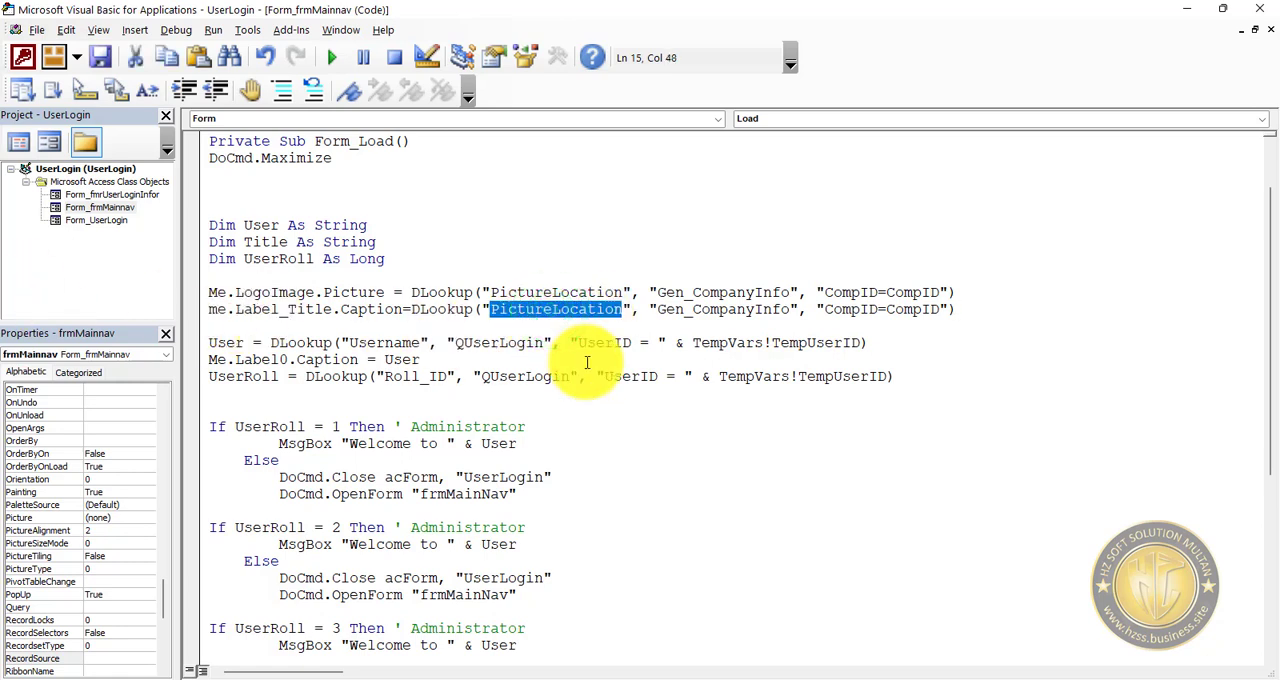
type("CompanyTit")
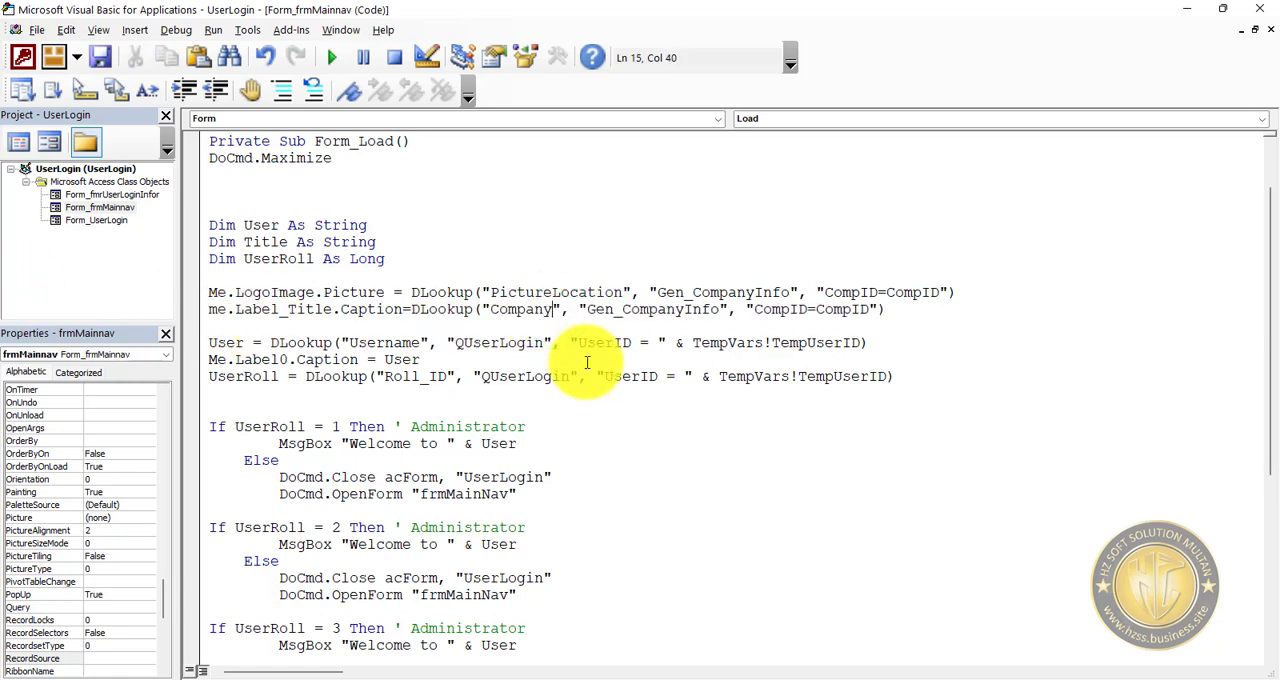
type("le")
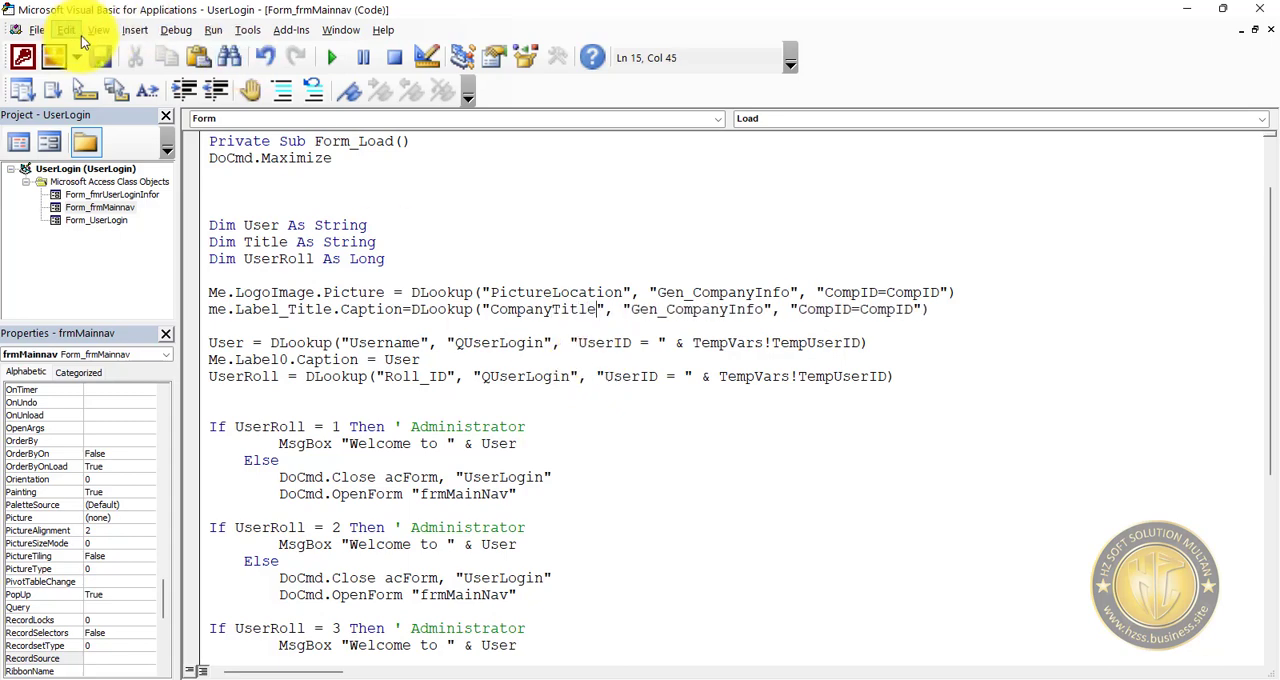
left_click(98, 57)
left_click(1260, 9)
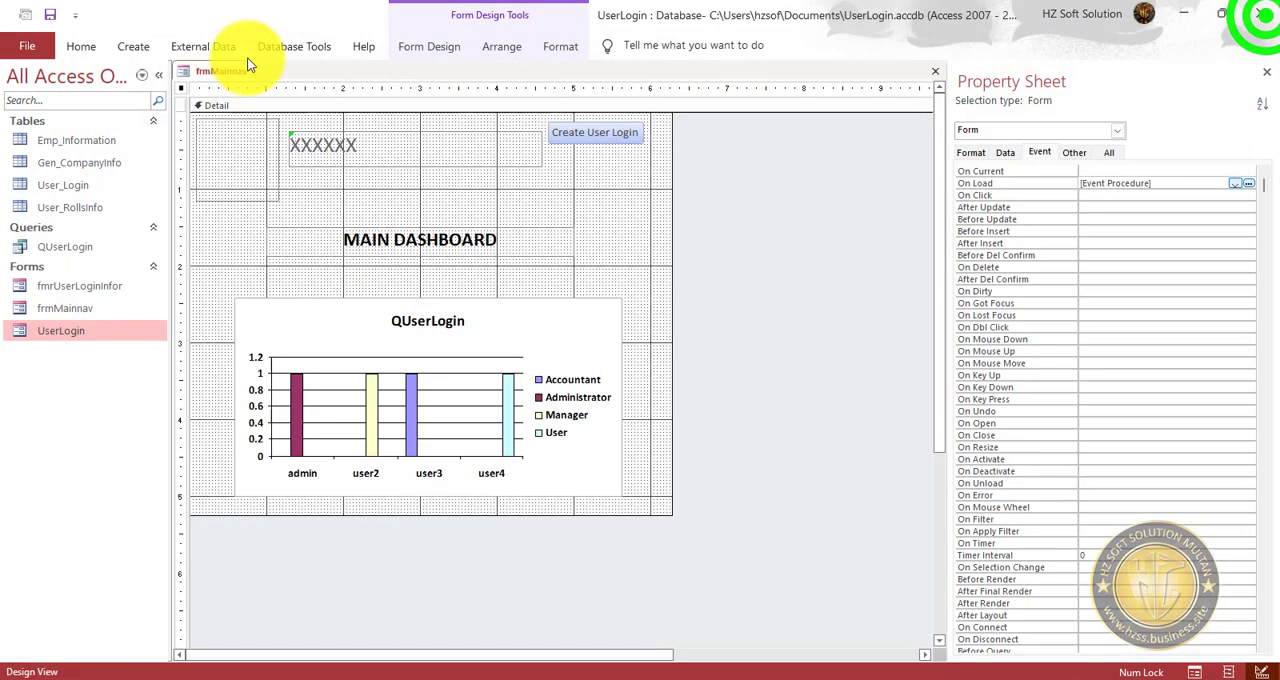
Save frmMainnav, run it in Form view and dismiss the welcome message.
left_click(50, 14)
left_click(80, 46)
left_click(25, 85)
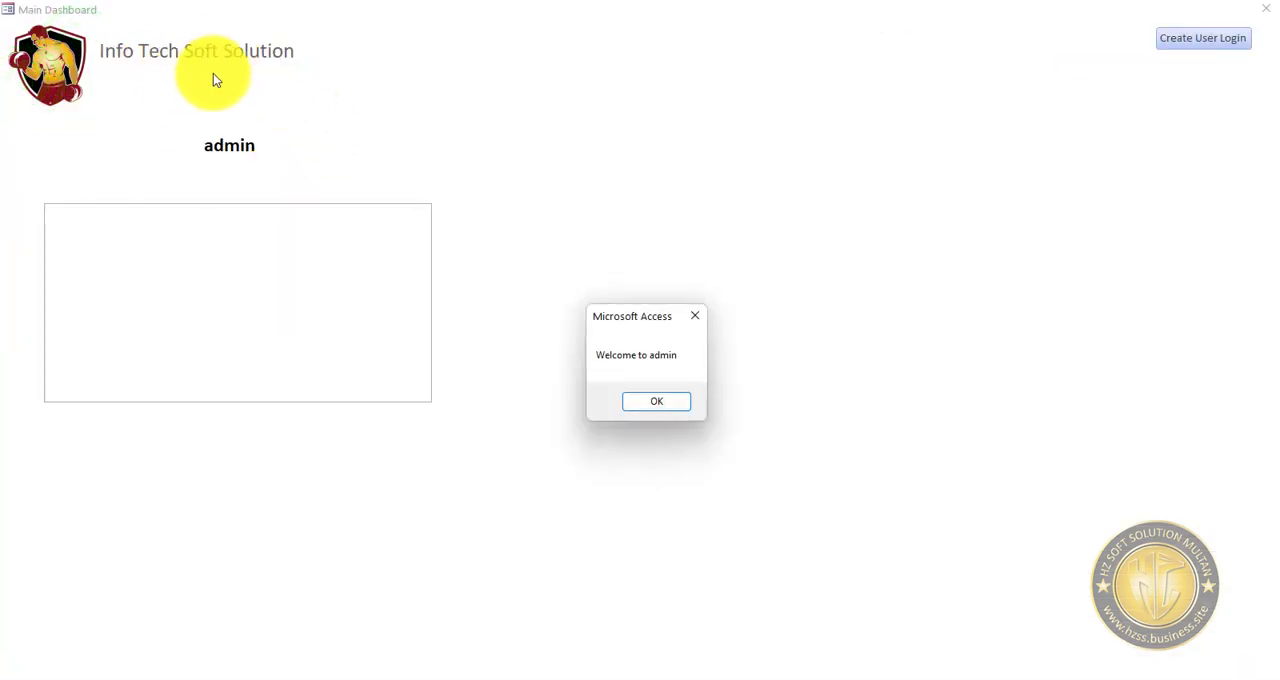
left_click(655, 403)
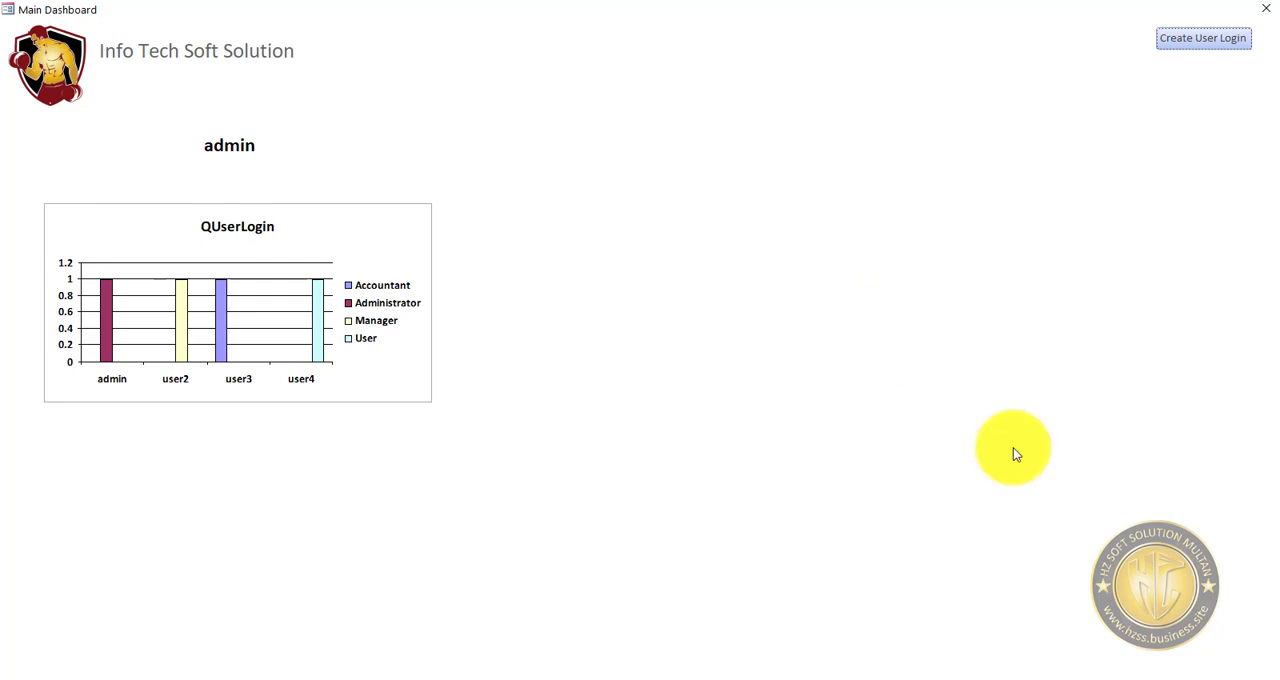
Close the dashboard, open the UserLogin form in Design view and open the OK button's On Click event procedure.
left_click(1264, 12)
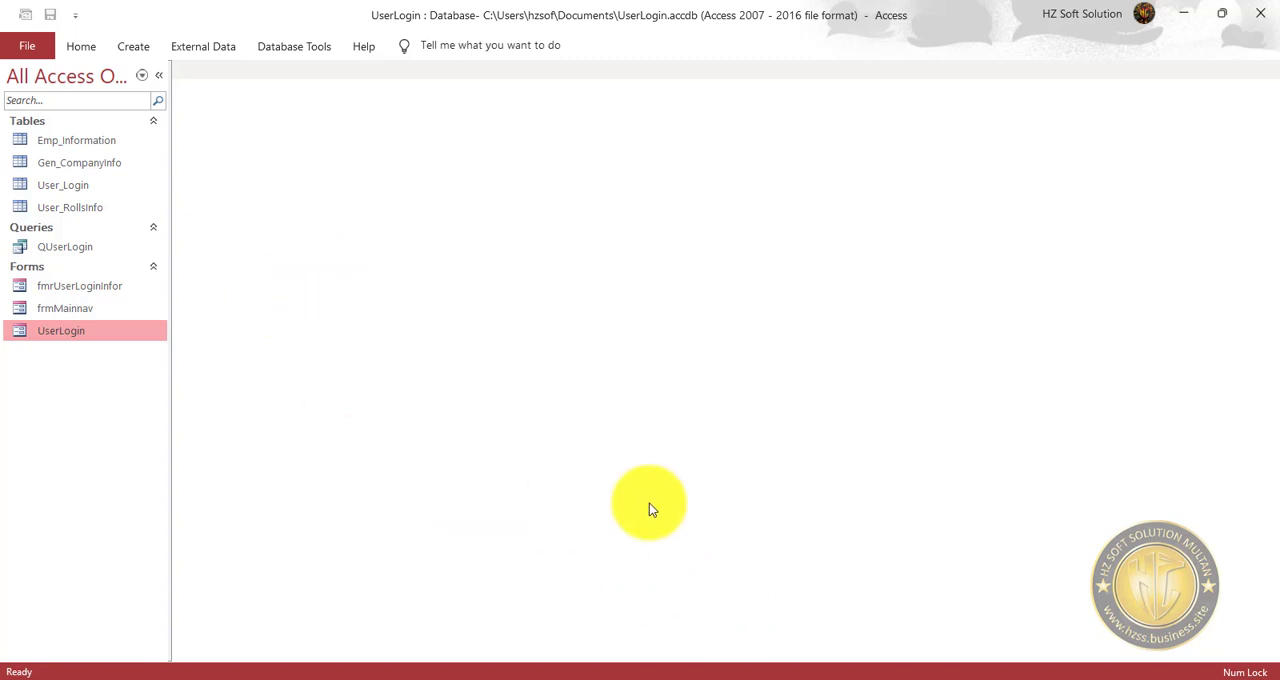
right_click(84, 331)
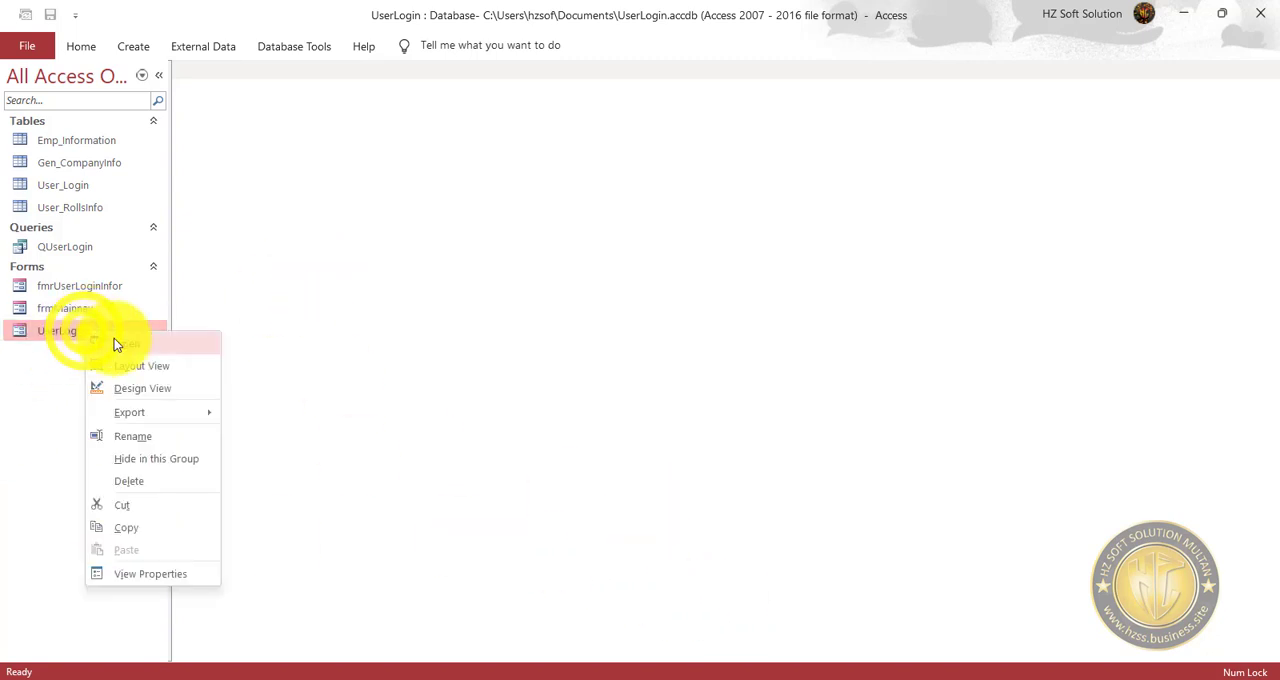
left_click(166, 391)
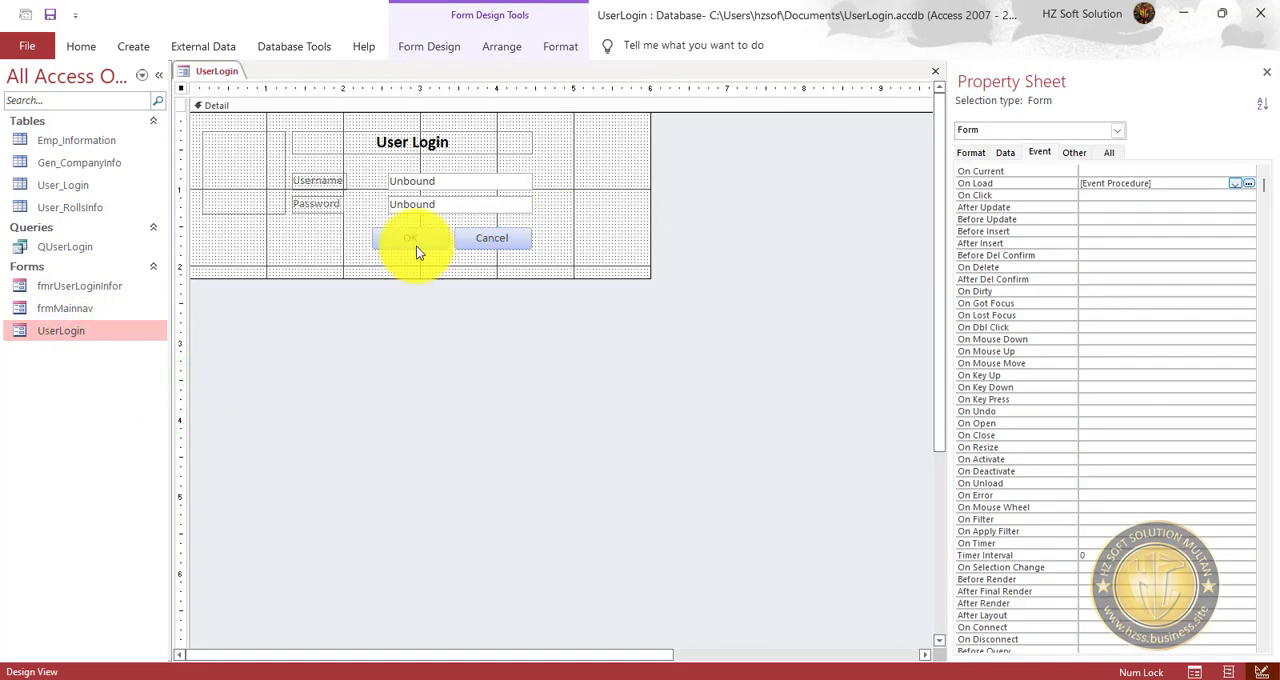
left_click(414, 246)
left_click(1180, 171)
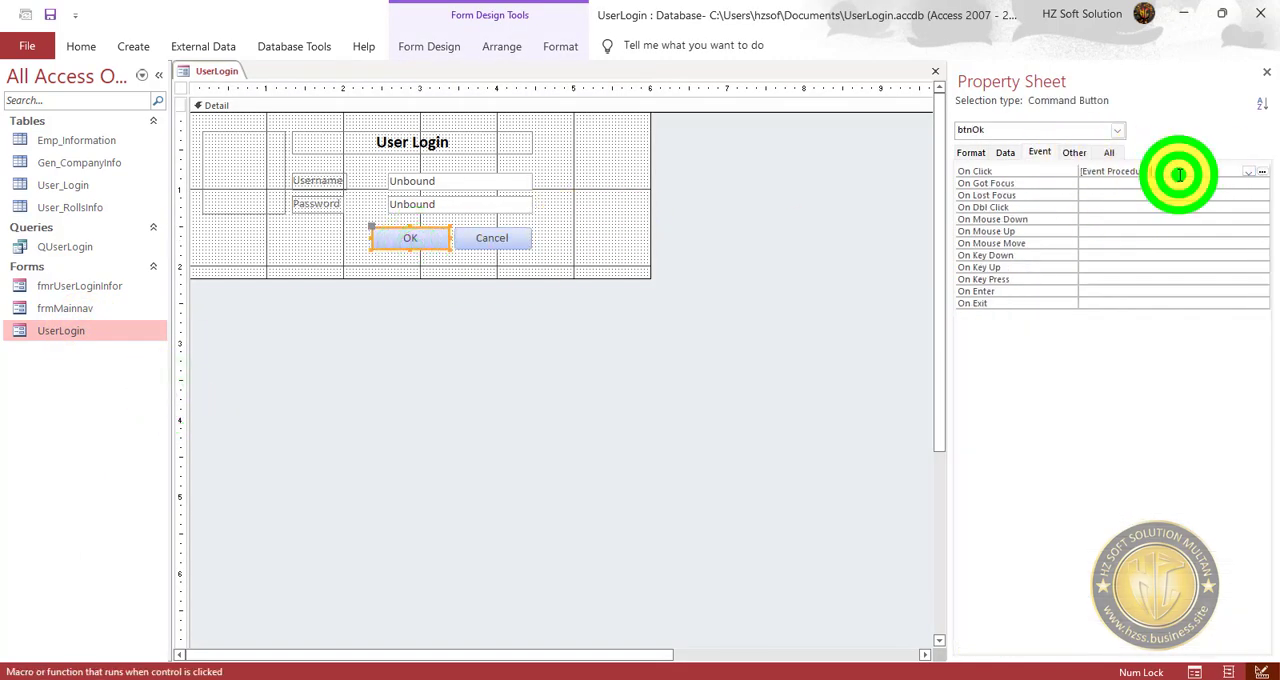
left_click(1261, 171)
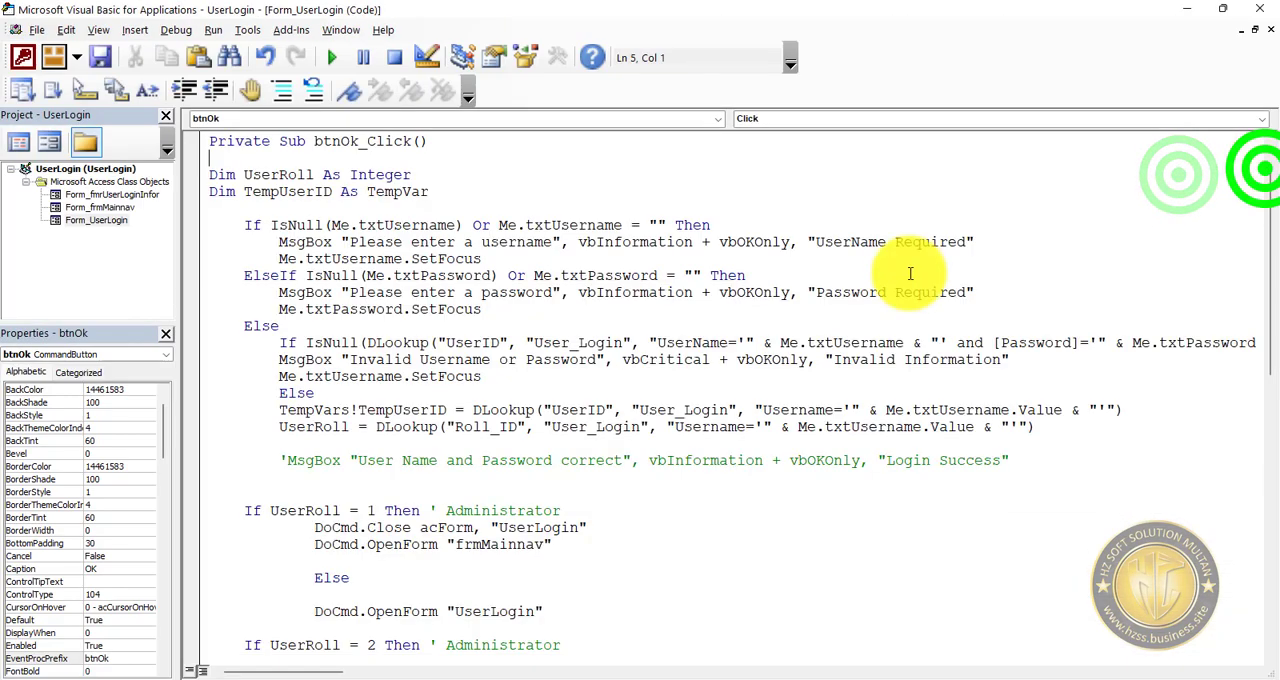
In the UserLogin project properties, set the project description to "User Secruity System".
left_click(246, 30)
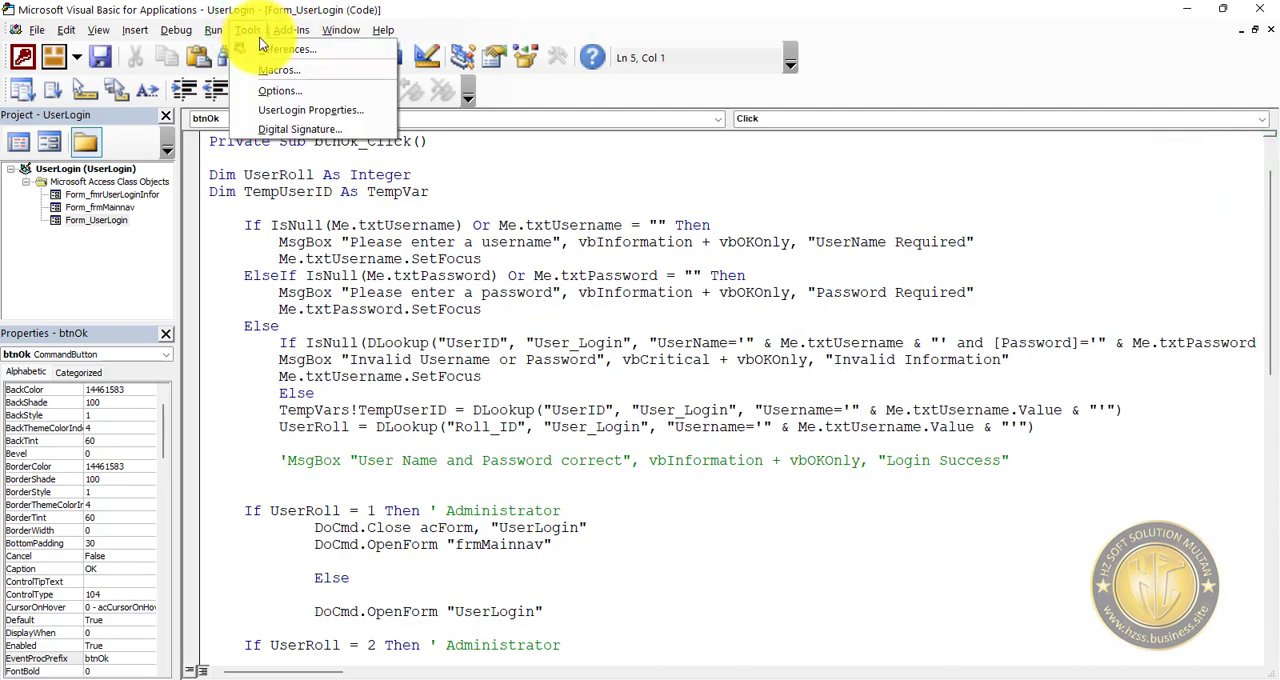
left_click(338, 110)
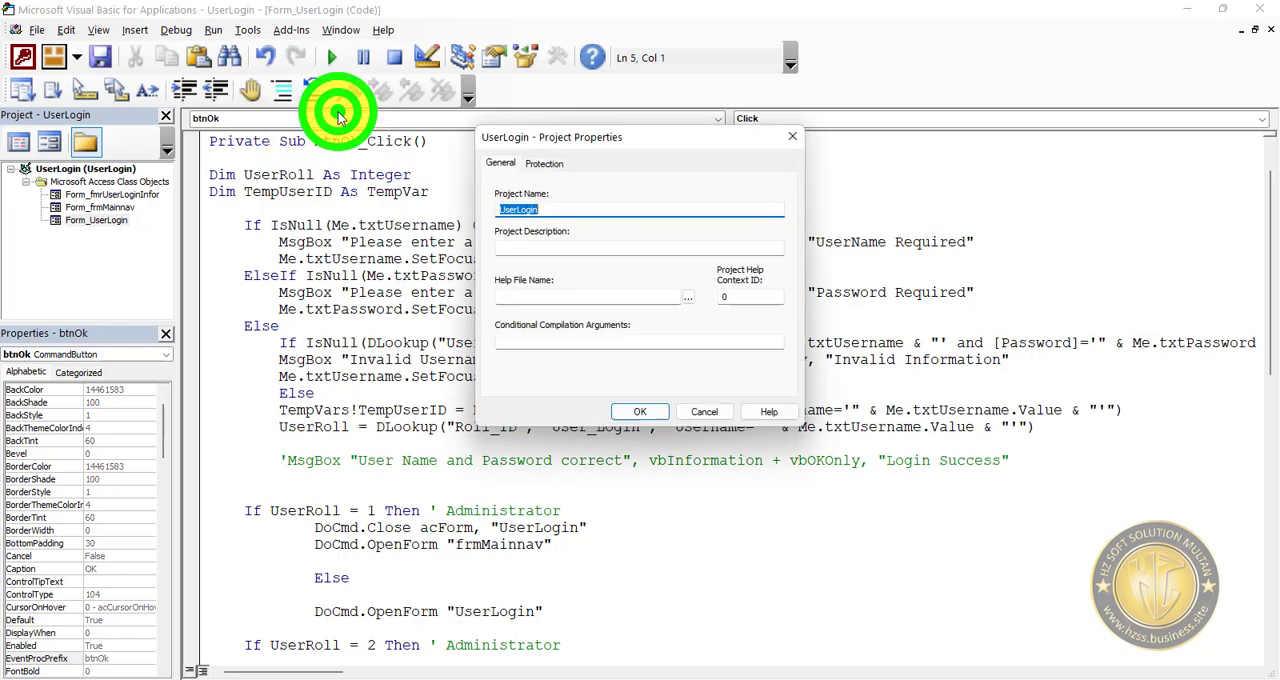
left_click(540, 248)
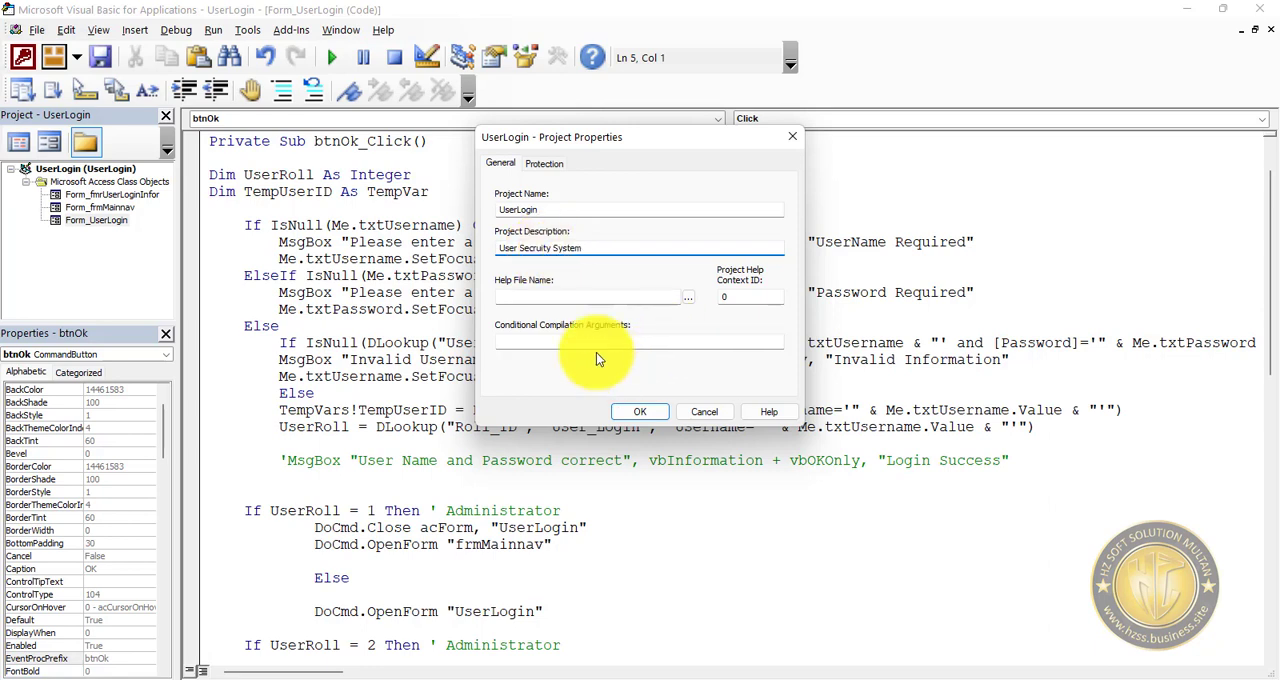
Lock the VBA project for viewing, enter and confirm the project password, and apply the protection.
left_click(548, 163)
left_click(513, 217)
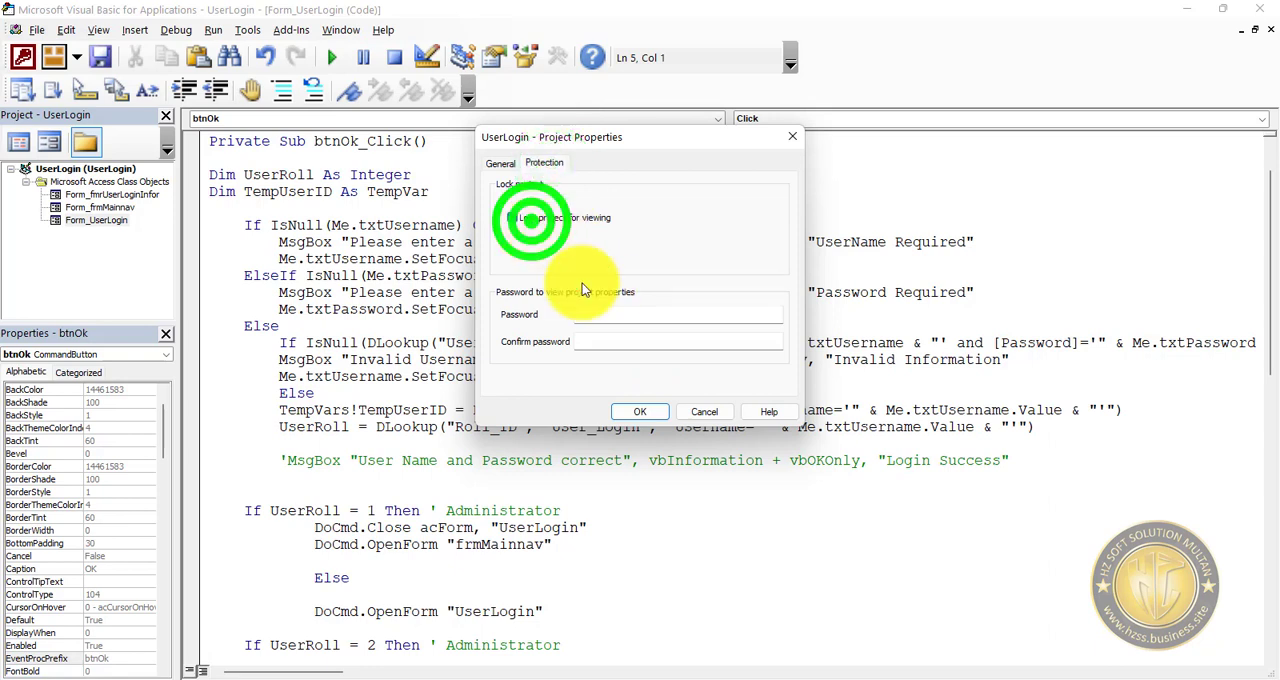
left_click(624, 314)
type("123")
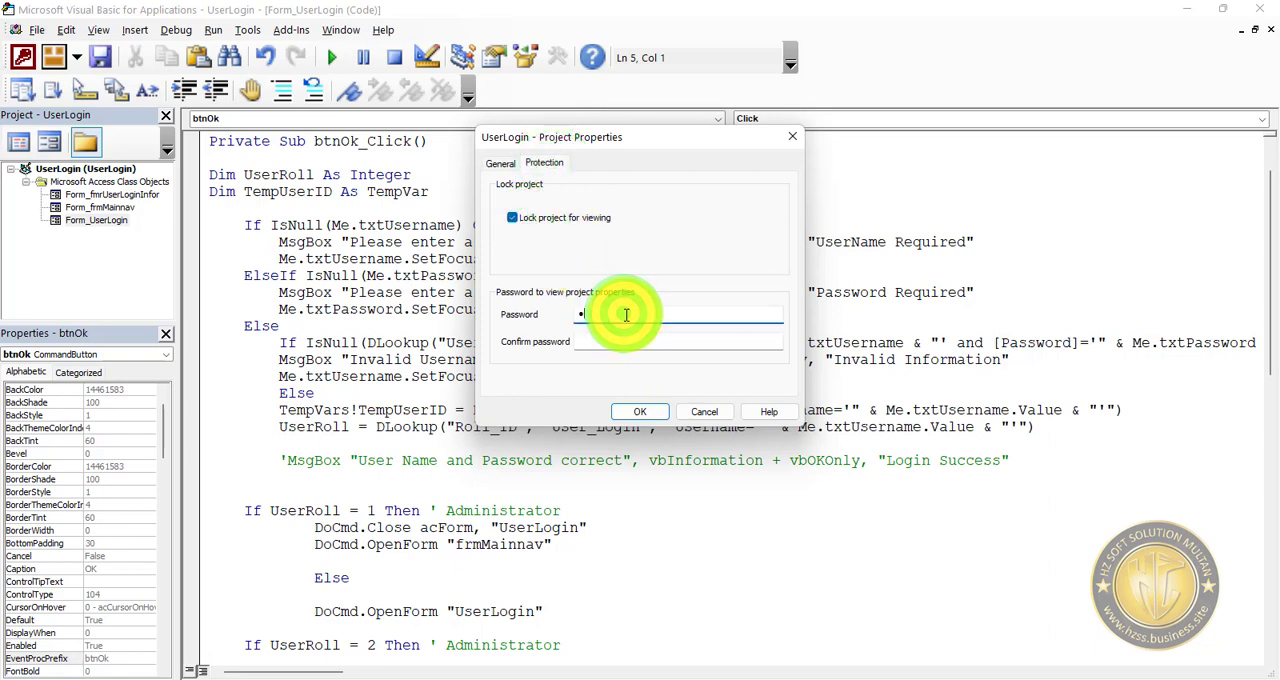
key("Tab")
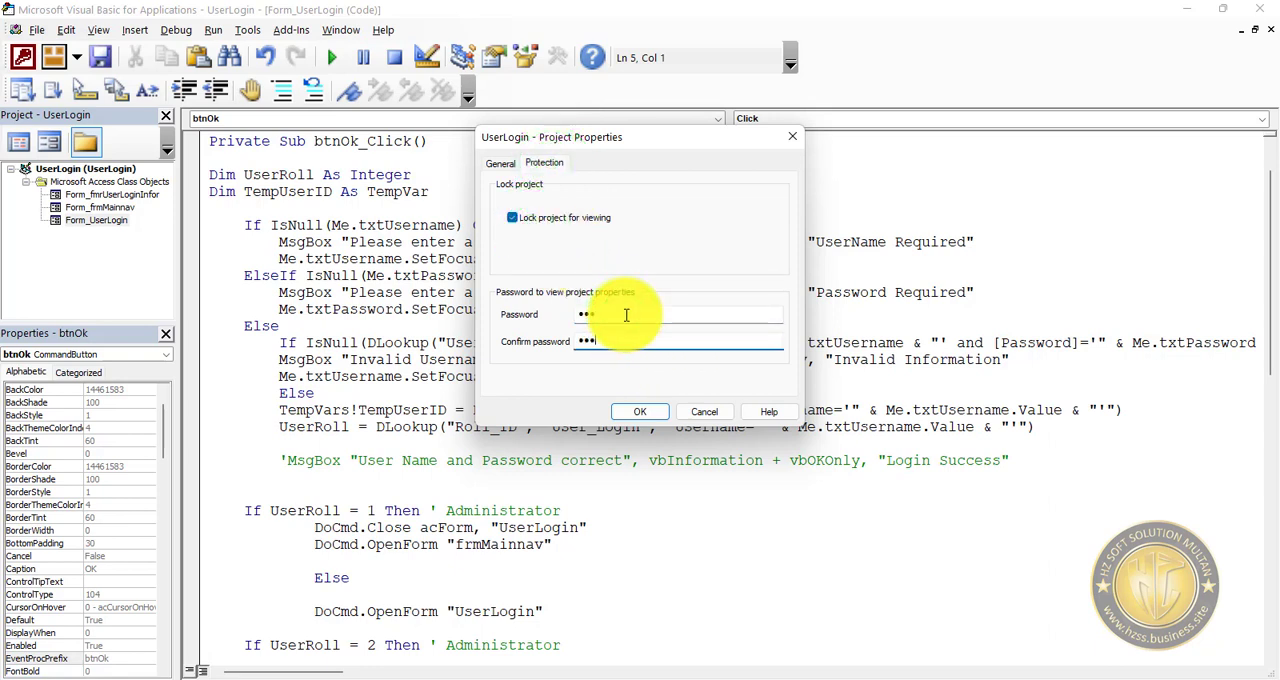
left_click(644, 411)
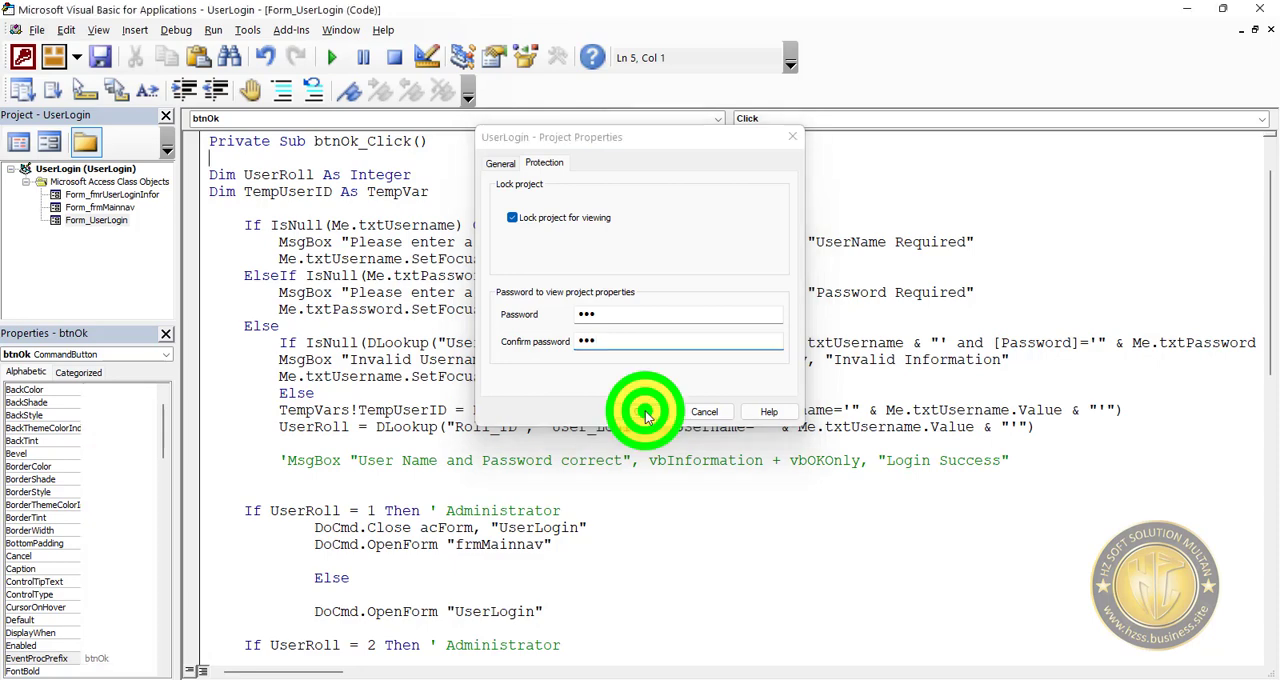
Save the code and the UserLogin form, close the code editor and database, and reopen the UserLogin database.
left_click(98, 55)
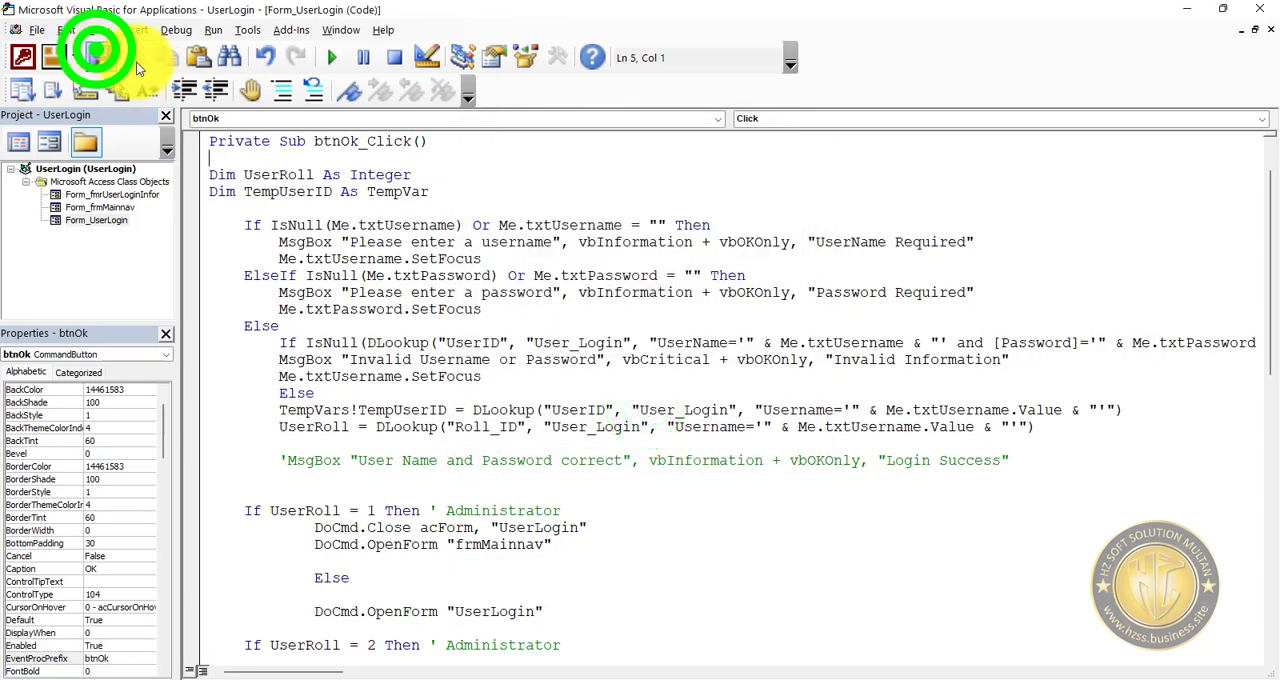
left_click(1270, 29)
left_click(1259, 9)
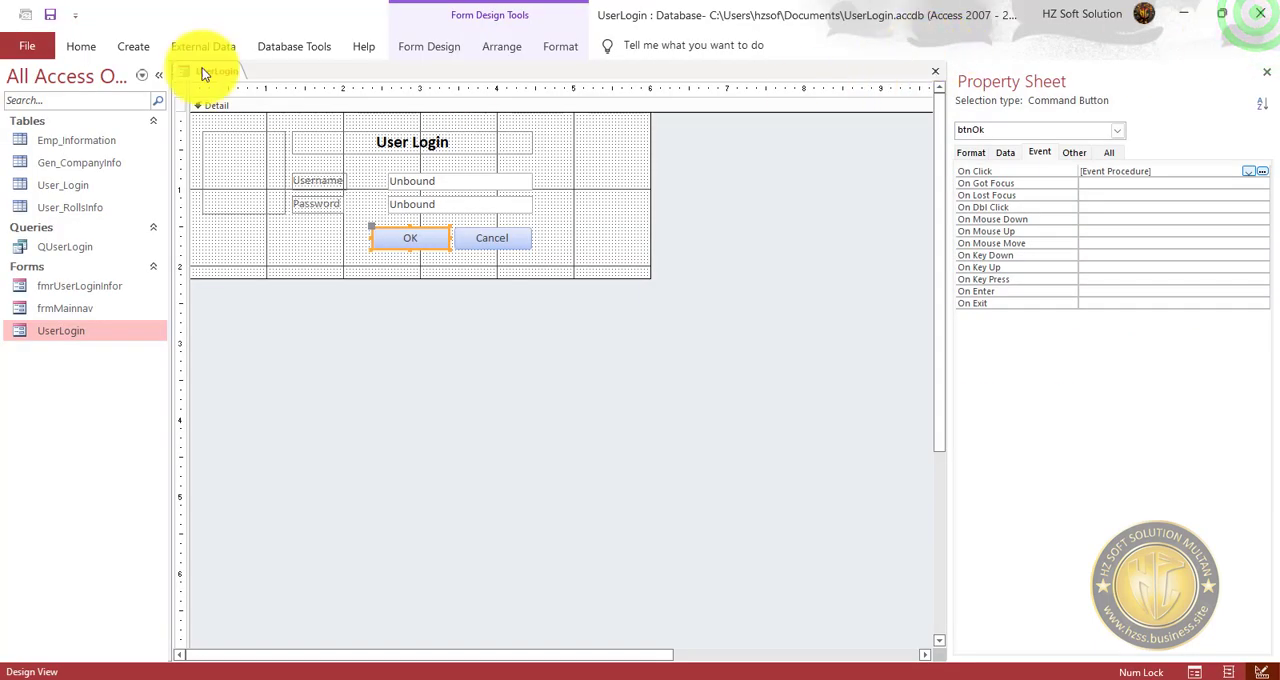
left_click(52, 15)
left_click(1263, 16)
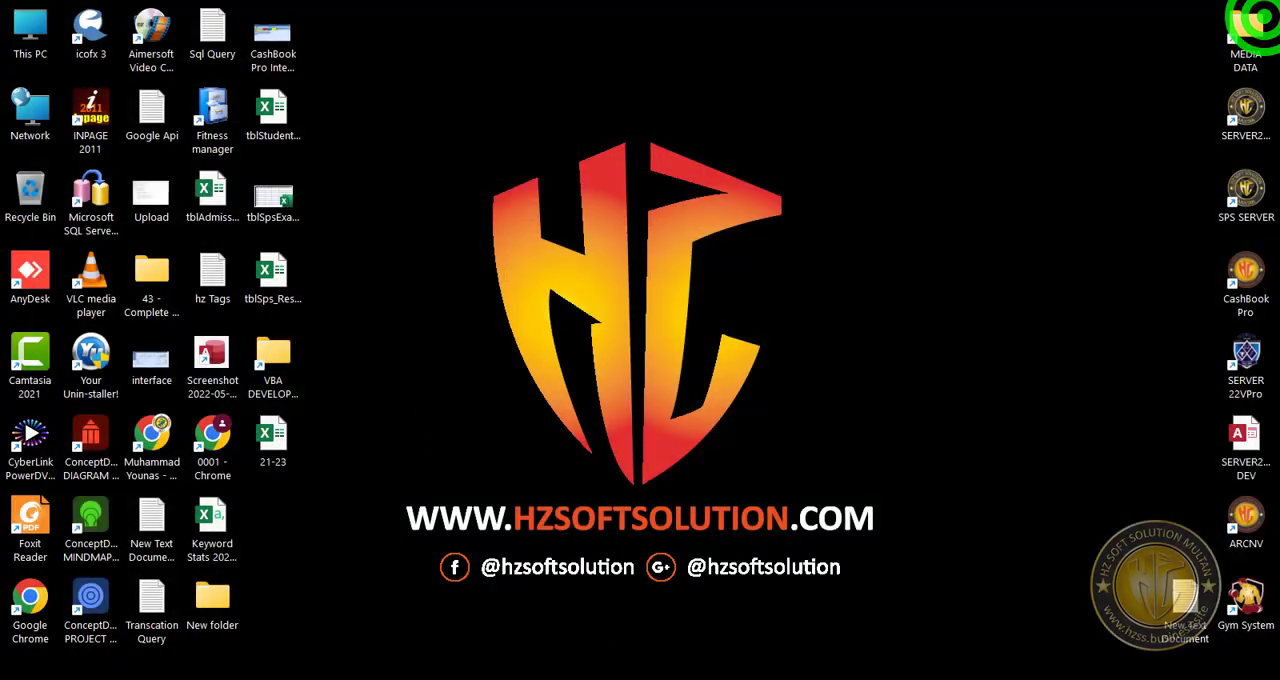
left_click(743, 674)
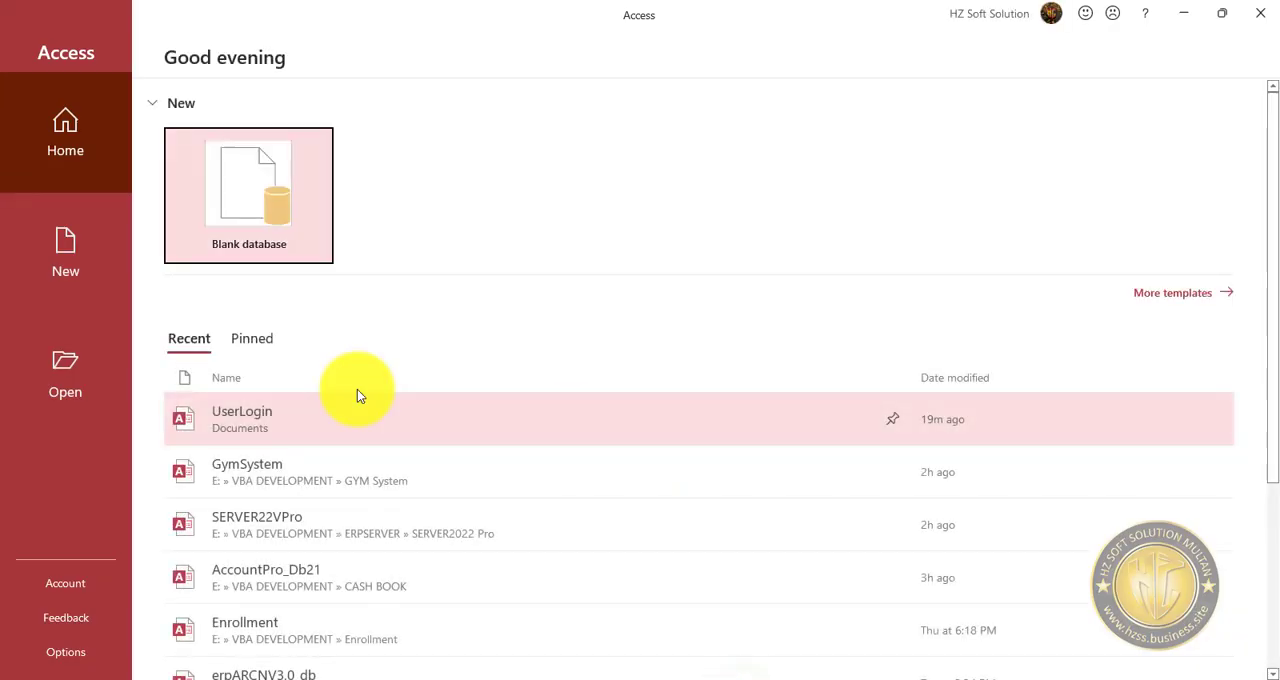
left_click(266, 430)
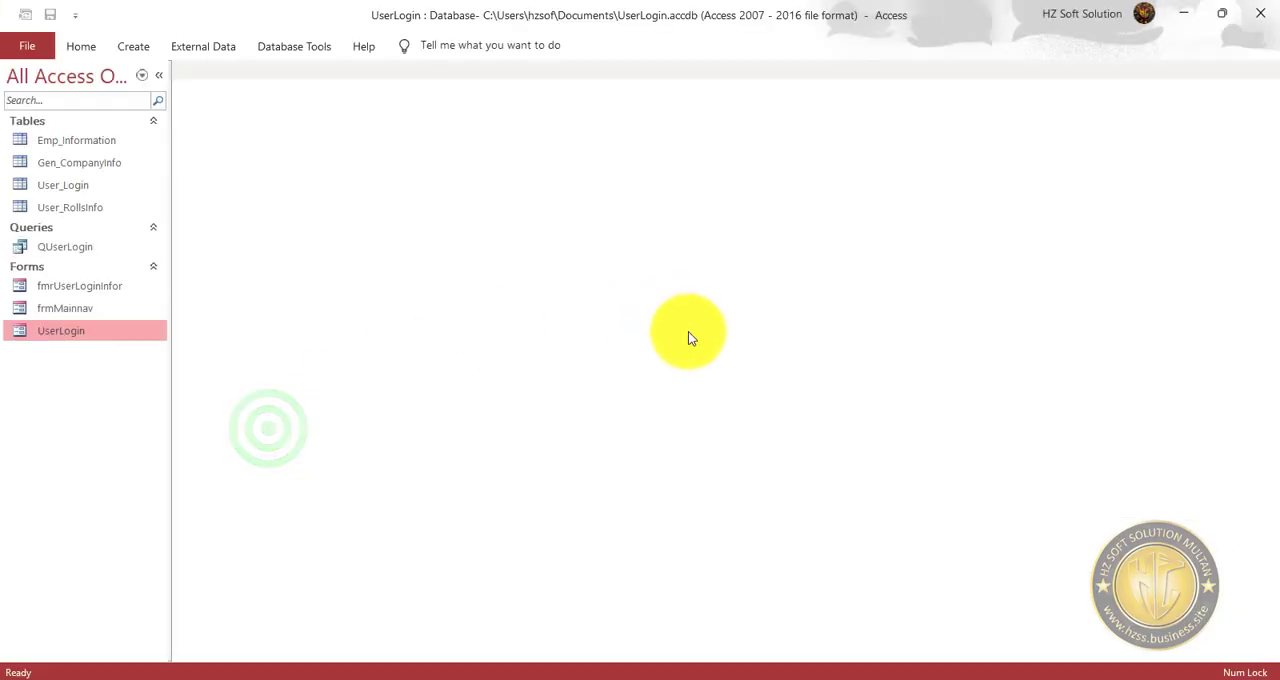
Run the UserLogin form, submit it with empty fields, dismiss the message and switch the form to Design view.
double_click(68, 328)
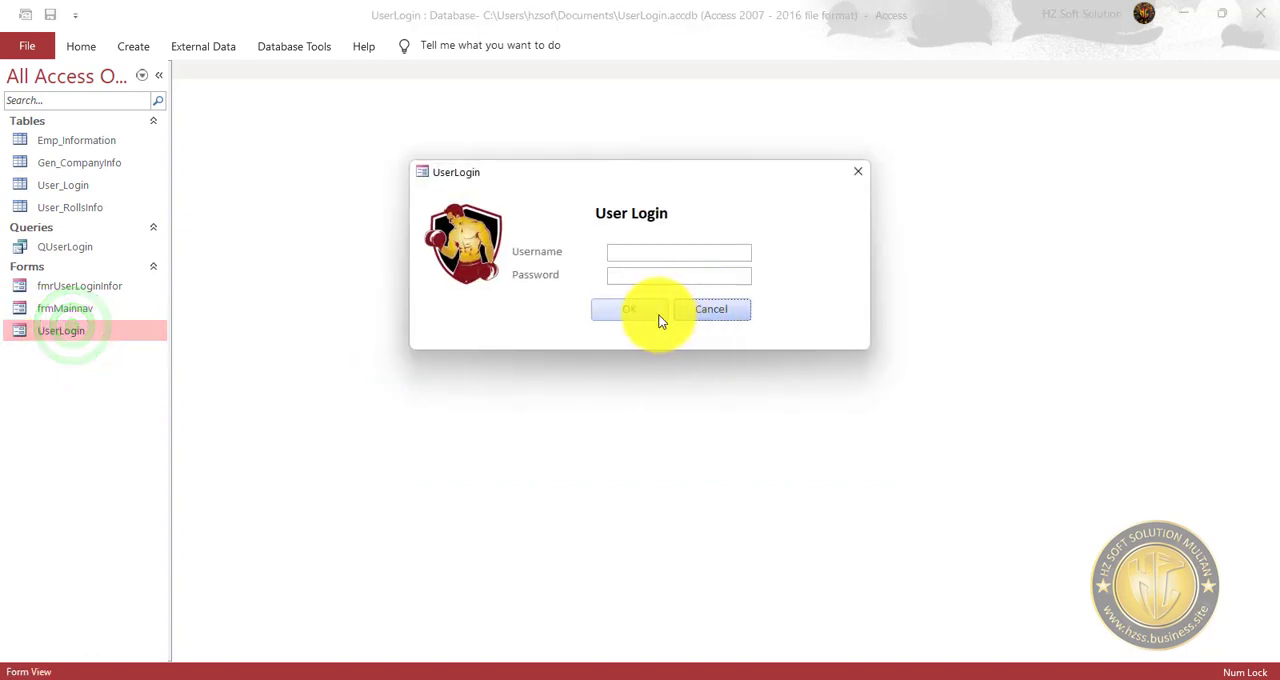
left_click(652, 308)
left_click(701, 413)
right_click(785, 182)
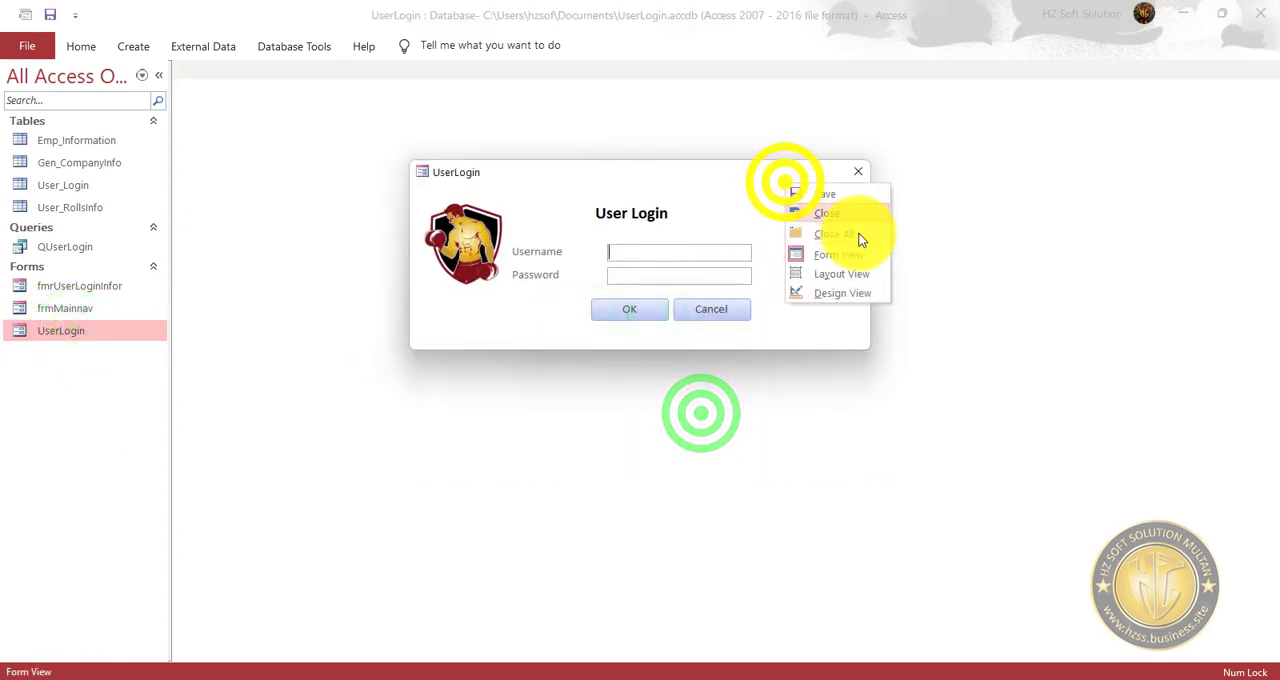
left_click(845, 295)
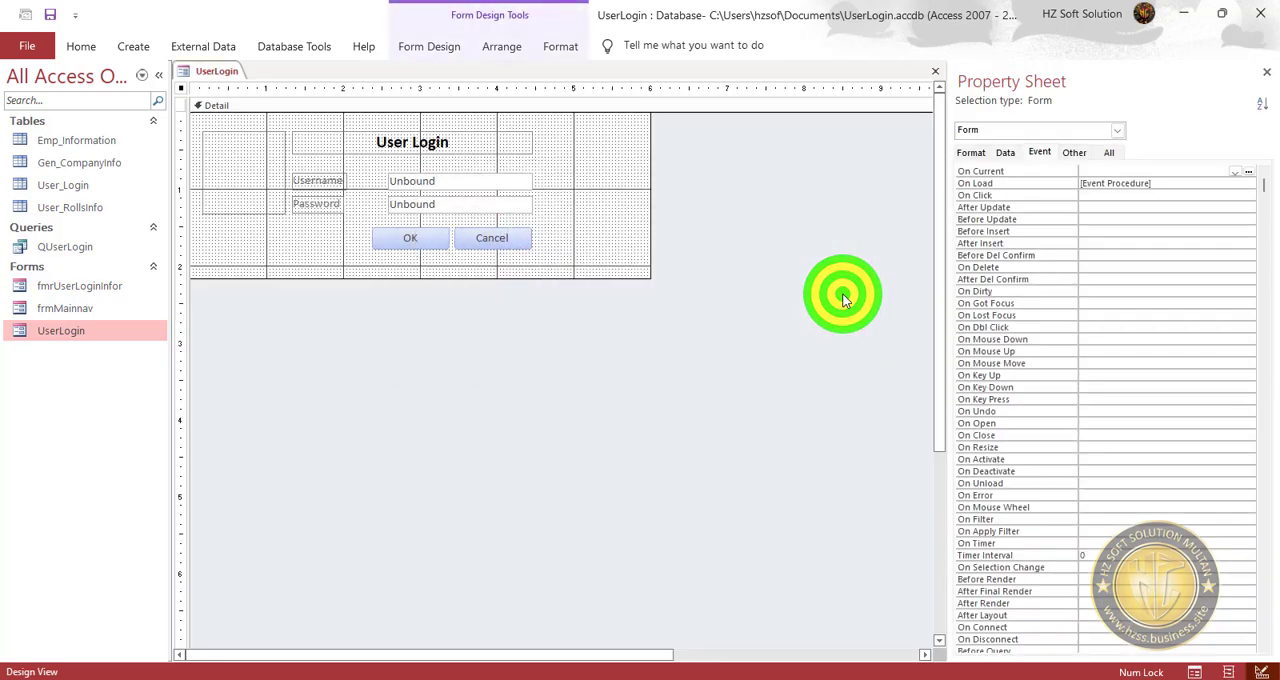
Open the form's On Load event procedure by entering the VBA project password, close the code editor and reopen the procedure.
left_click(1190, 183)
left_click(1249, 183)
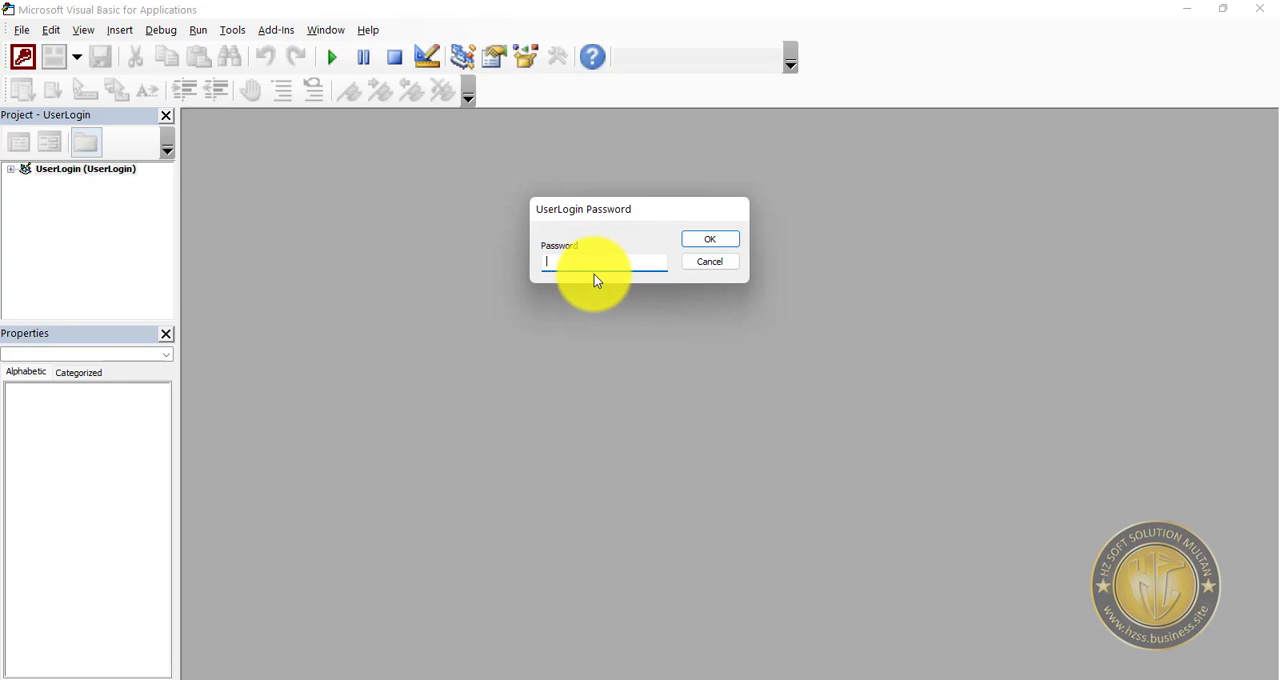
type("1")
key("Return")
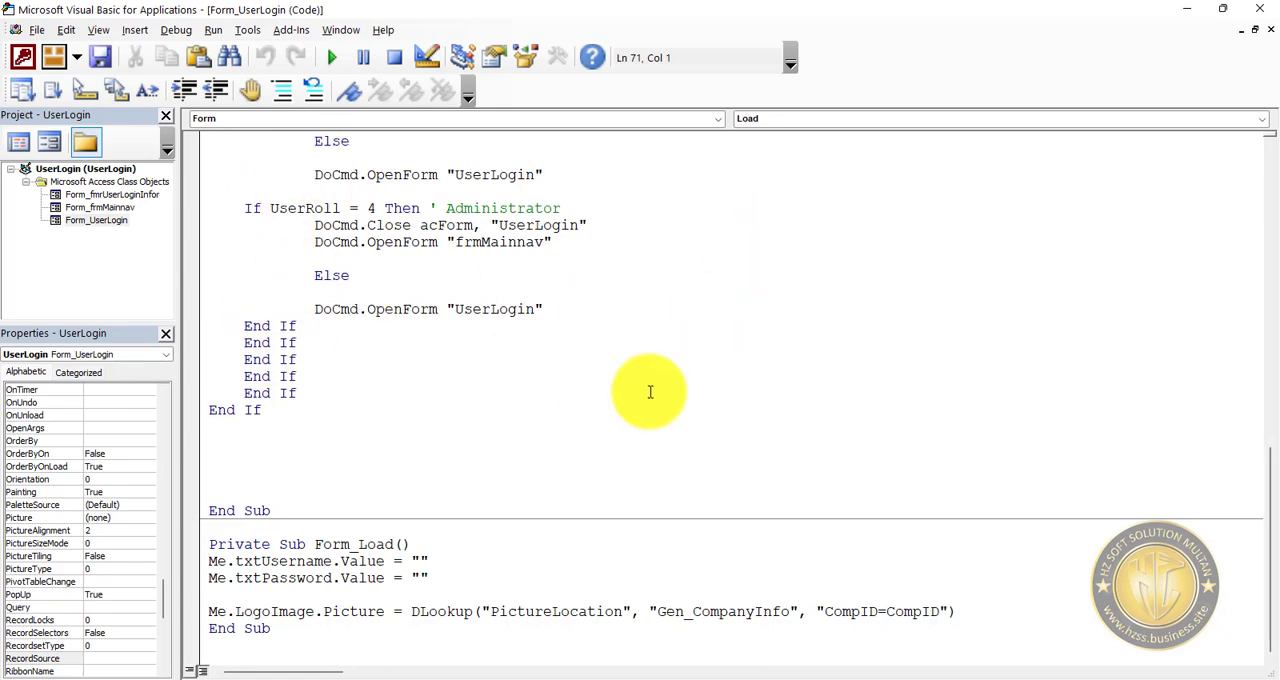
left_click(1256, 8)
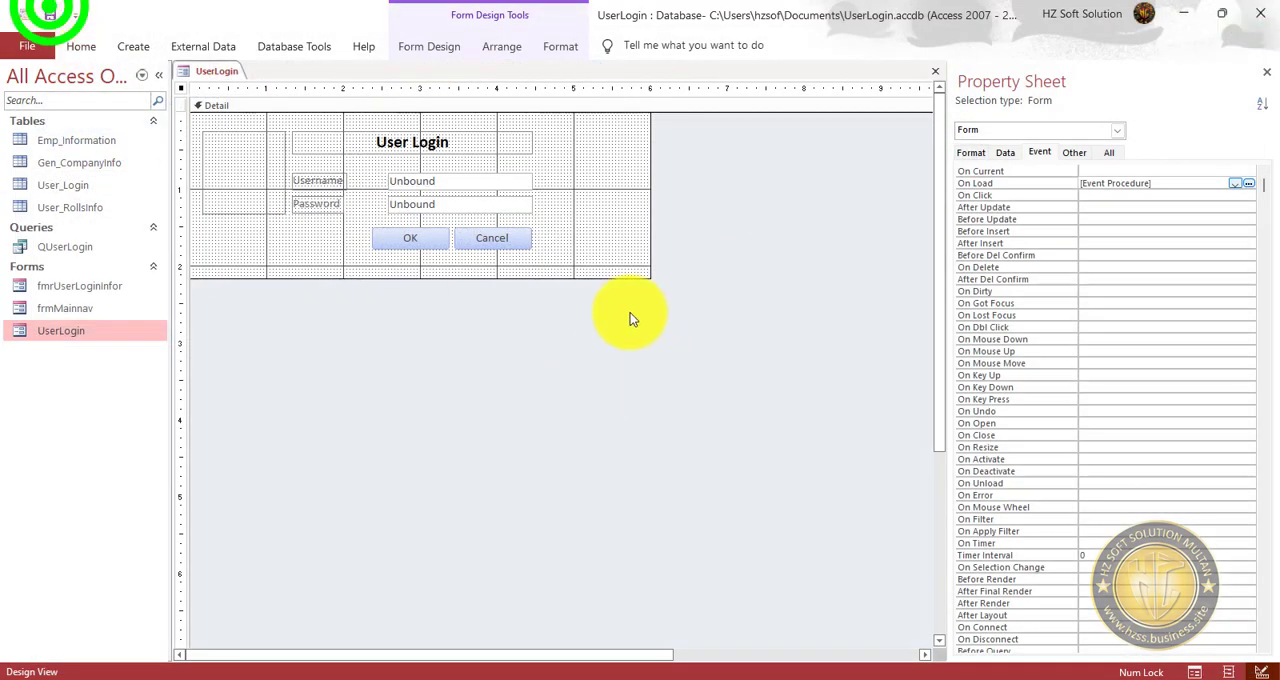
left_click(1248, 183)
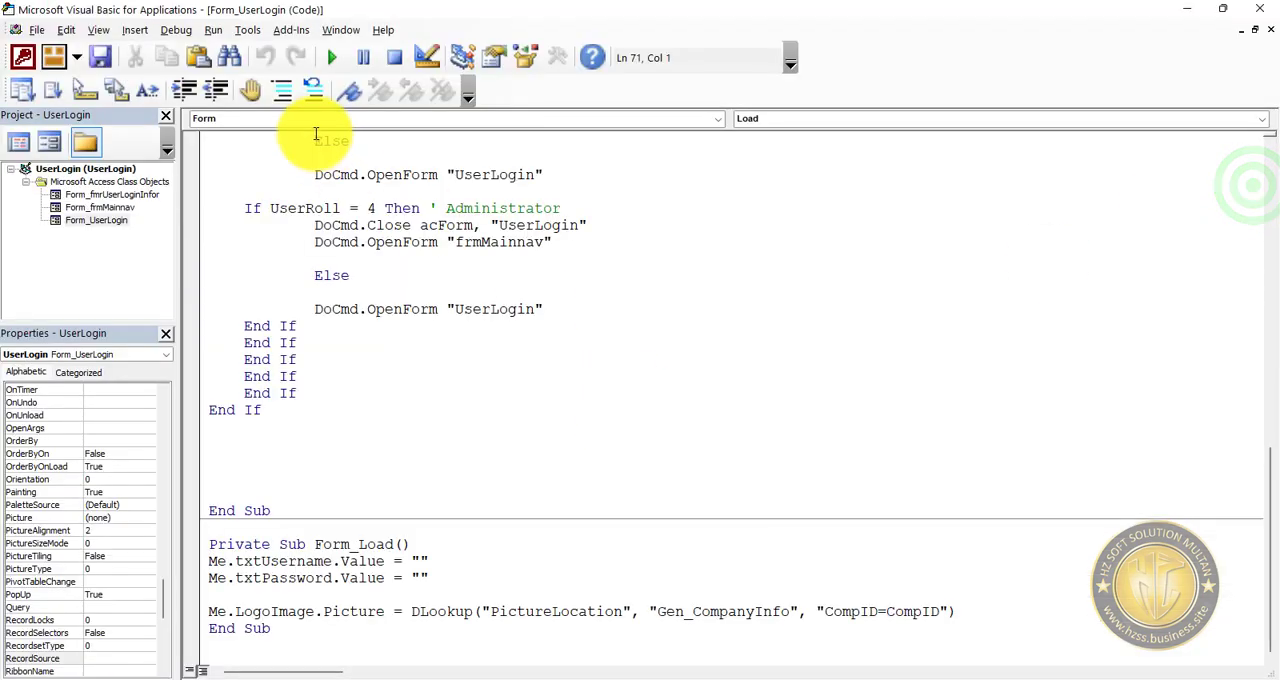
left_click(248, 30)
left_click(293, 50)
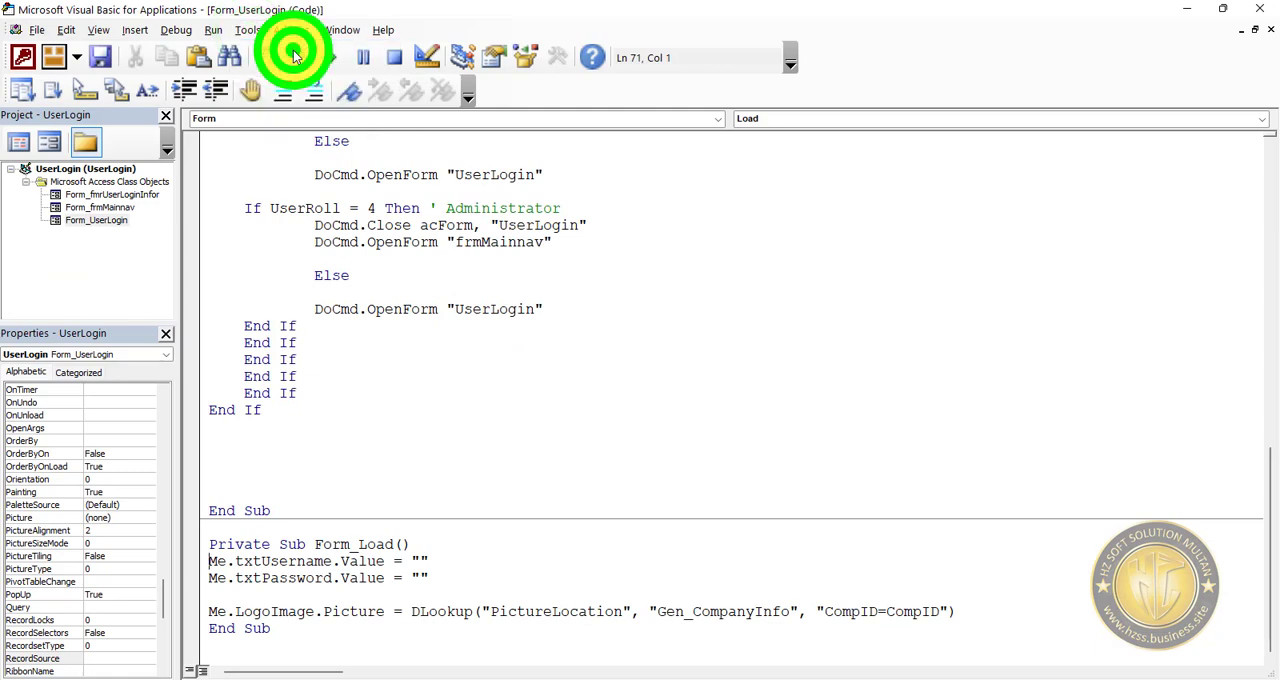
left_click(779, 192)
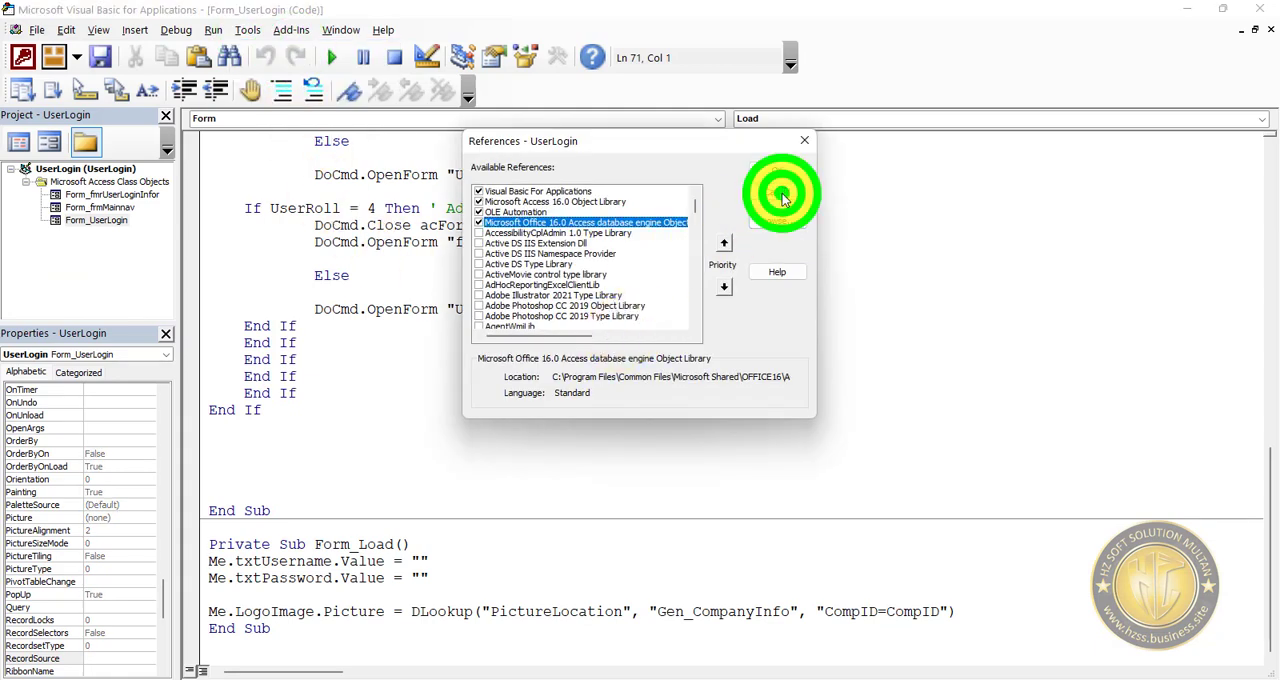
In the UserLogin project properties, turn off Lock project for viewing and clear both the password and its confirmation.
left_click(250, 30)
left_click(296, 110)
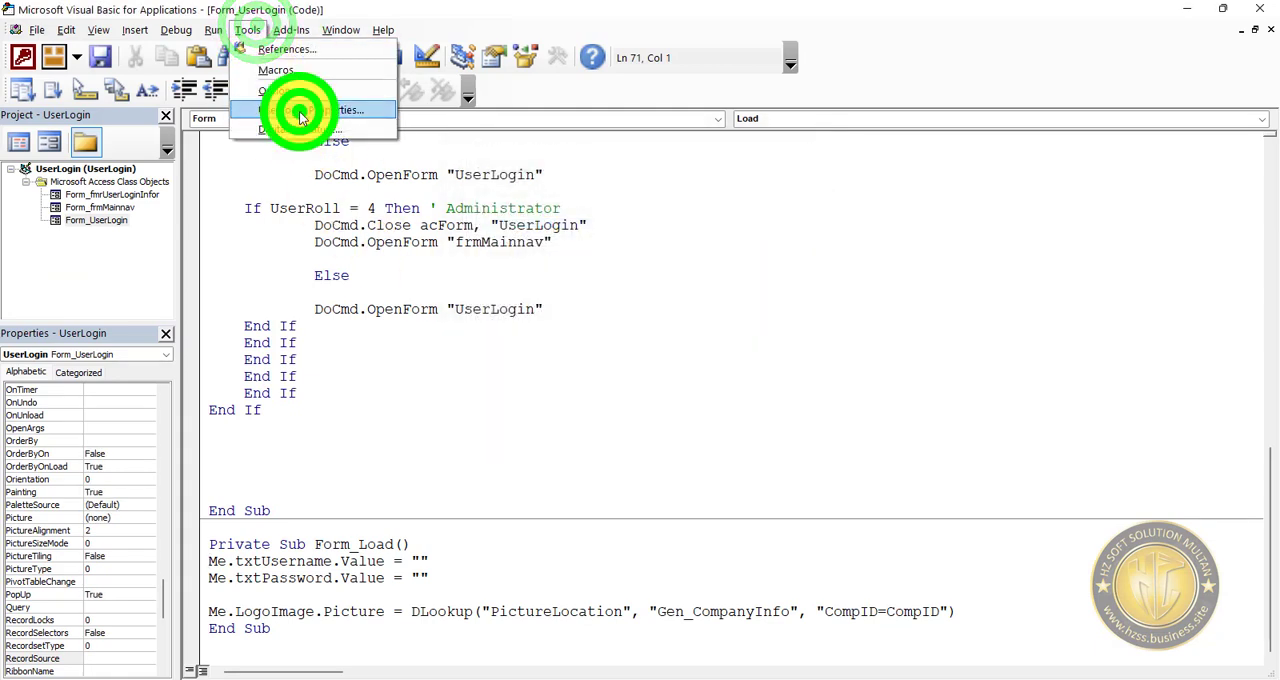
left_click(543, 163)
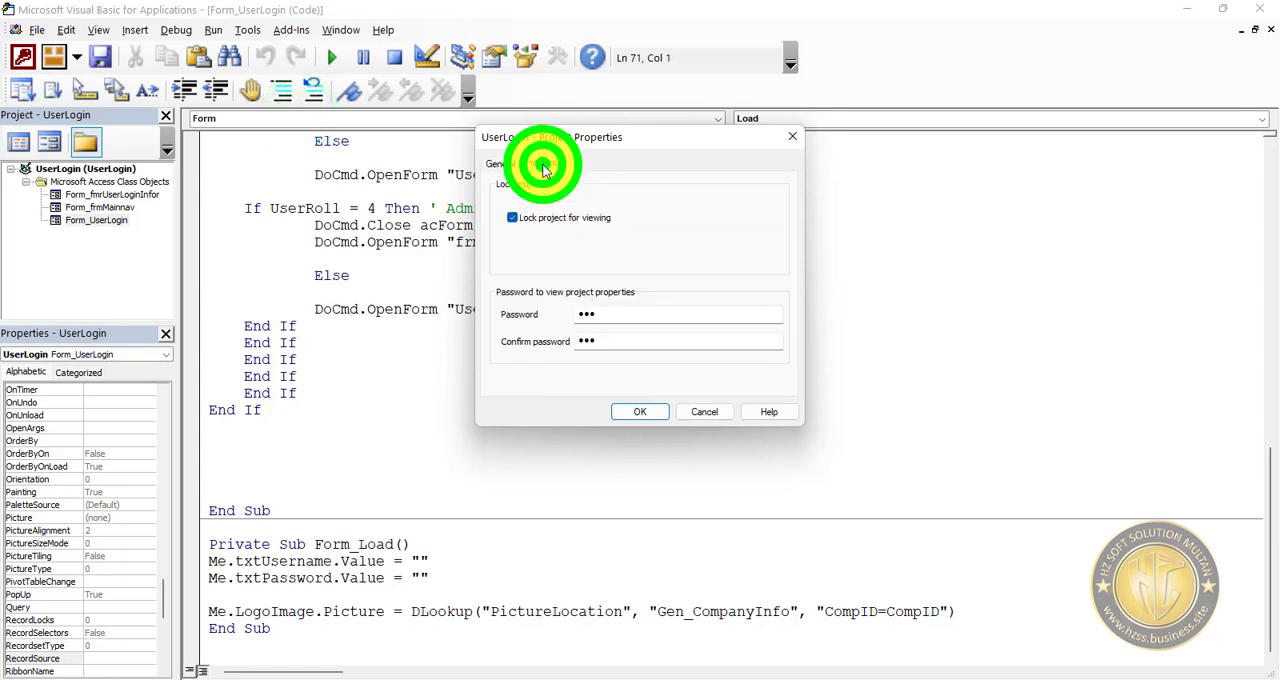
double_click(617, 311)
left_click(513, 219)
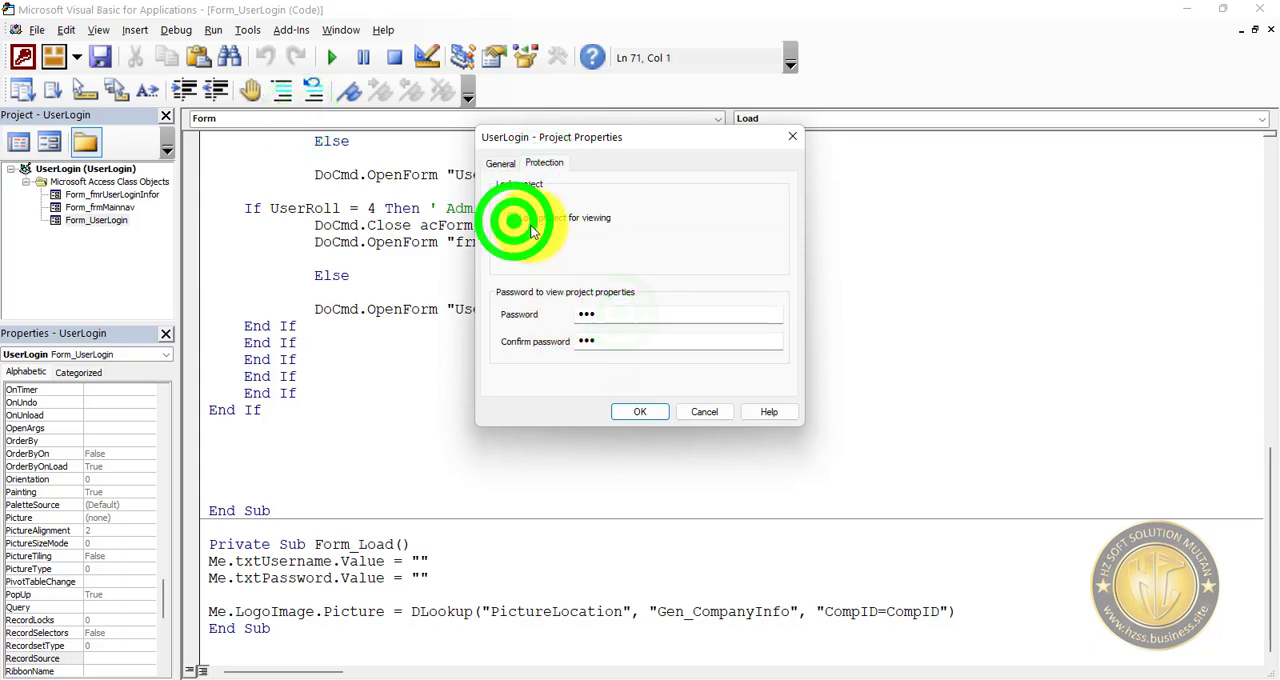
double_click(628, 314)
key("BackSpace")
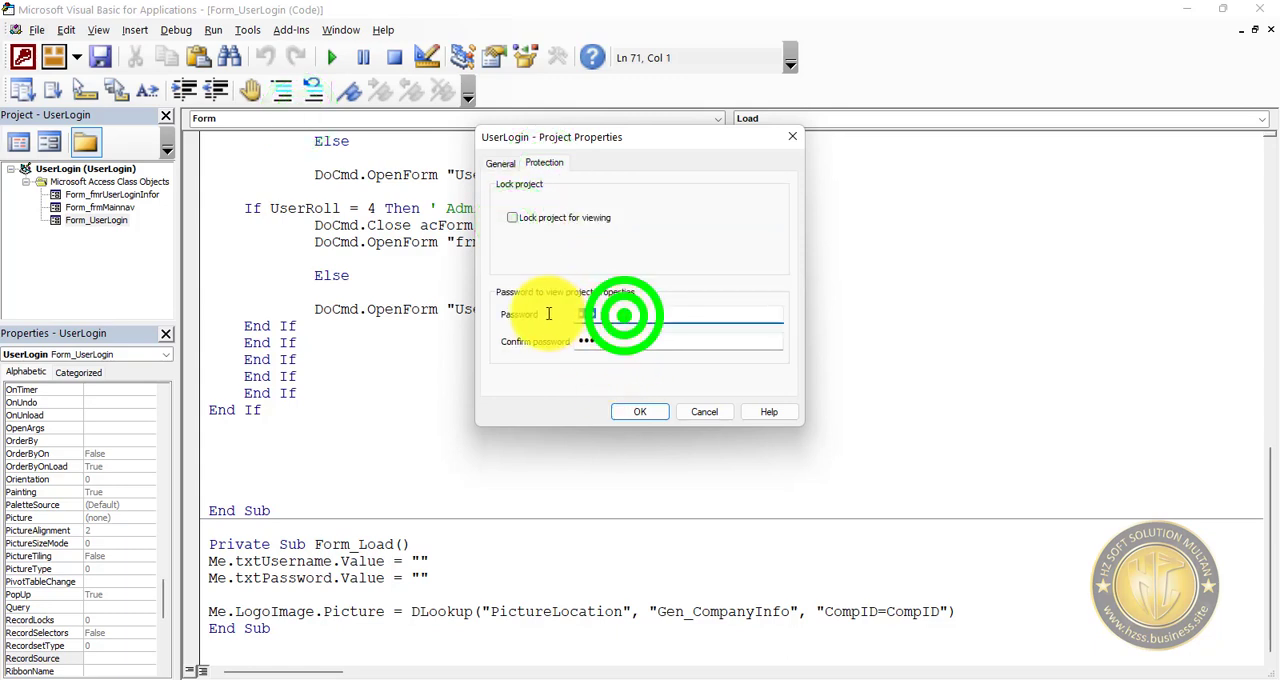
double_click(608, 340)
key("BackSpace")
left_click(651, 414)
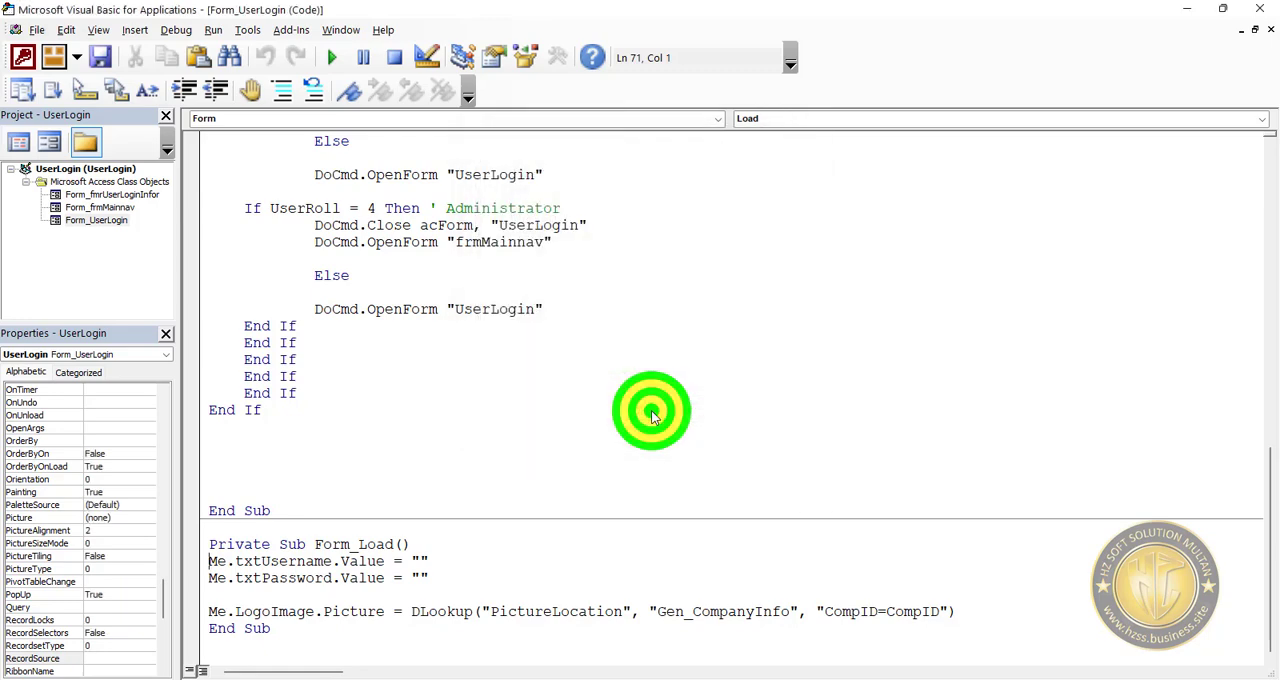
Save the project without protection, close the code editor, form and database, and reopen the UserLogin database.
left_click(103, 57)
left_click(1259, 10)
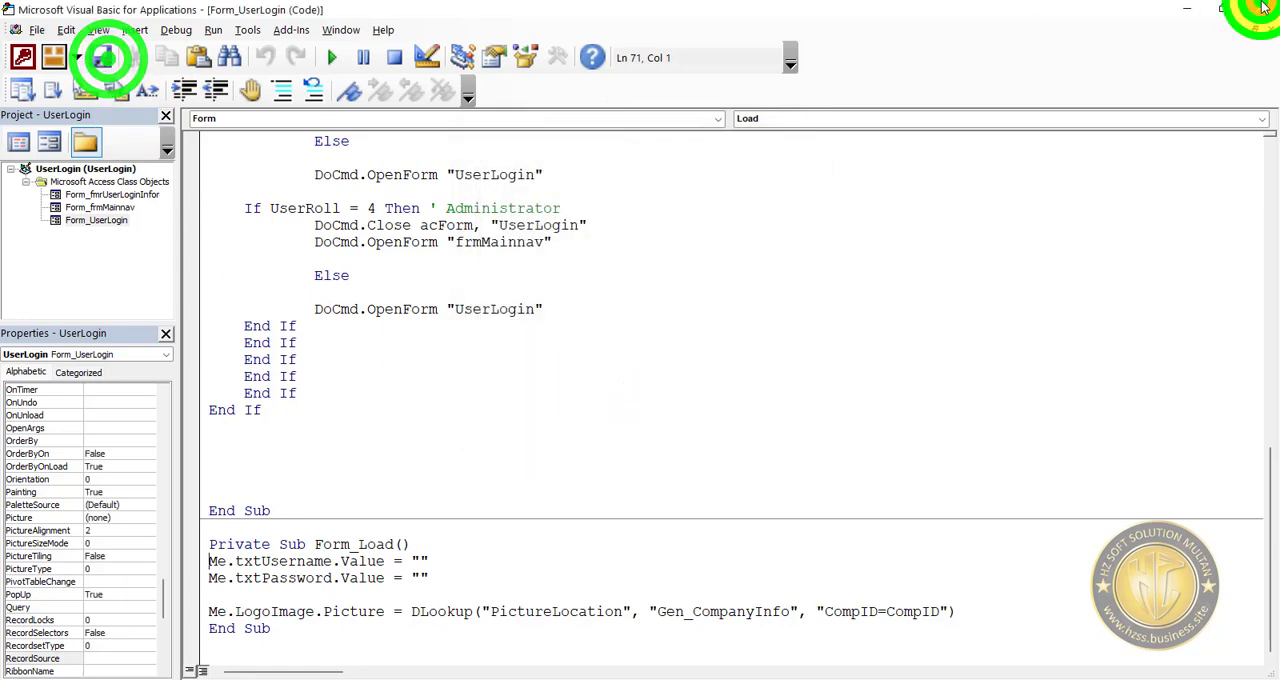
left_click(937, 67)
left_click(1259, 13)
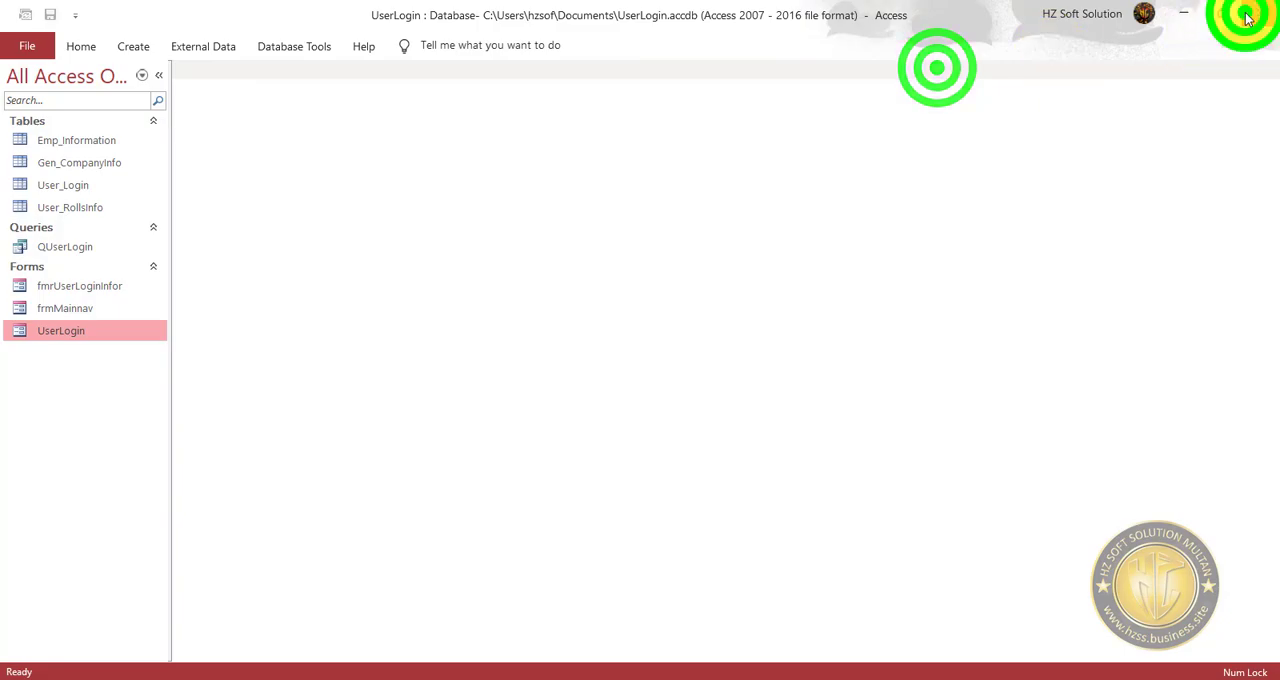
left_click(754, 676)
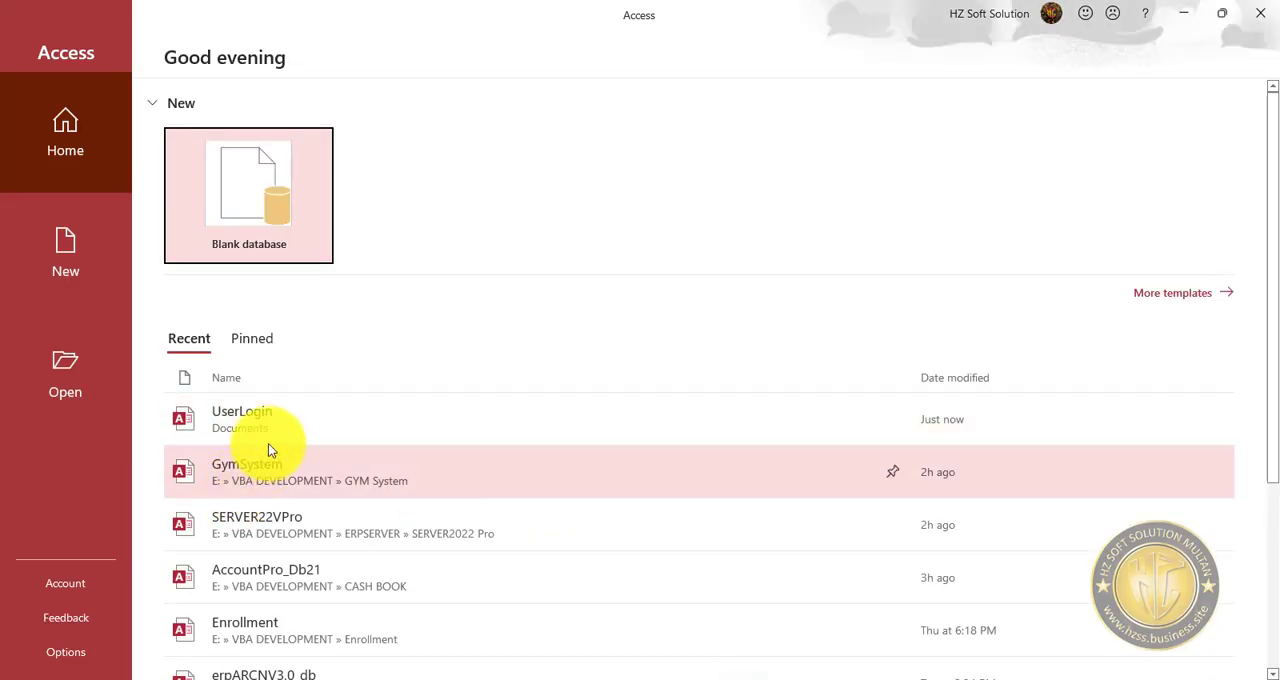
left_click(266, 425)
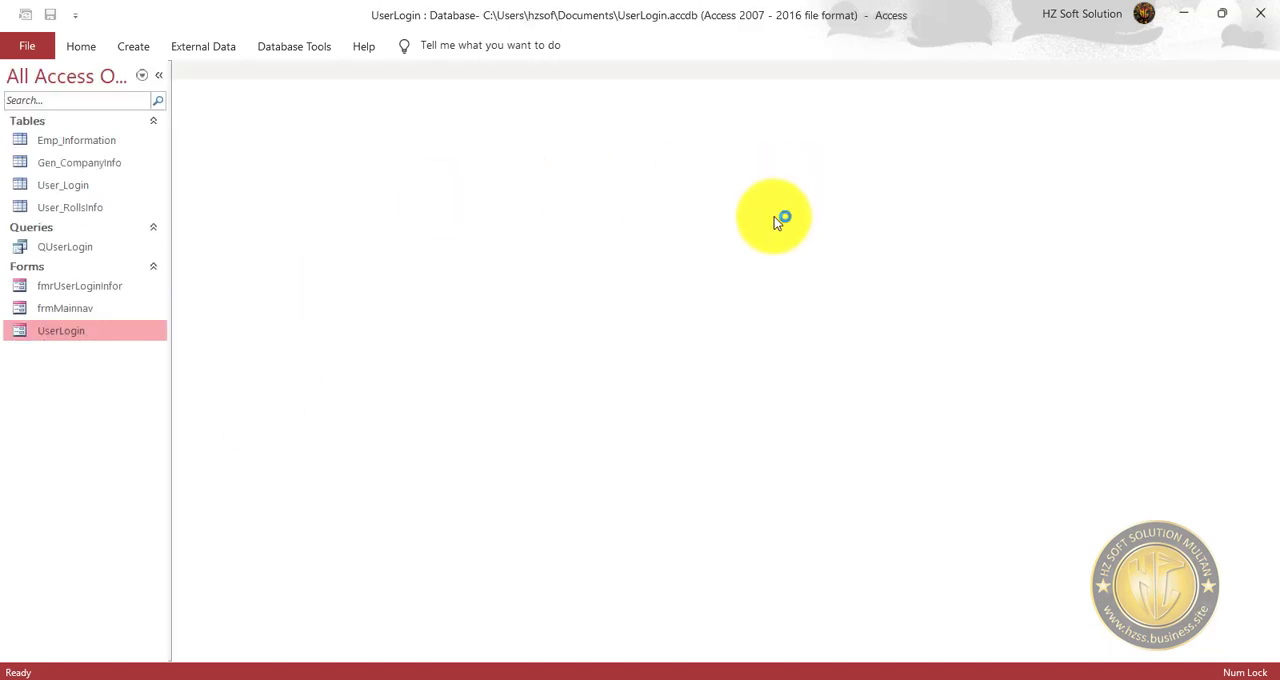
Open the UserLogin form in Design view and display the OK button's On Click event procedure.
left_click(86, 333)
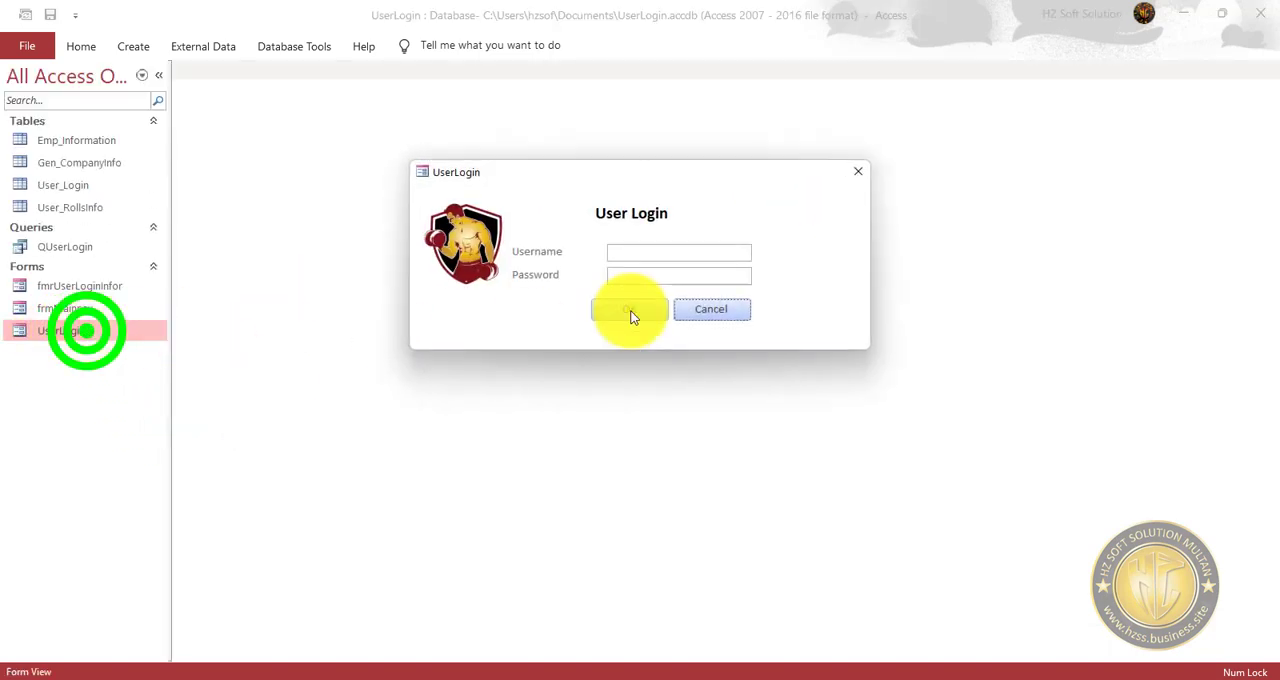
right_click(801, 289)
left_click(862, 343)
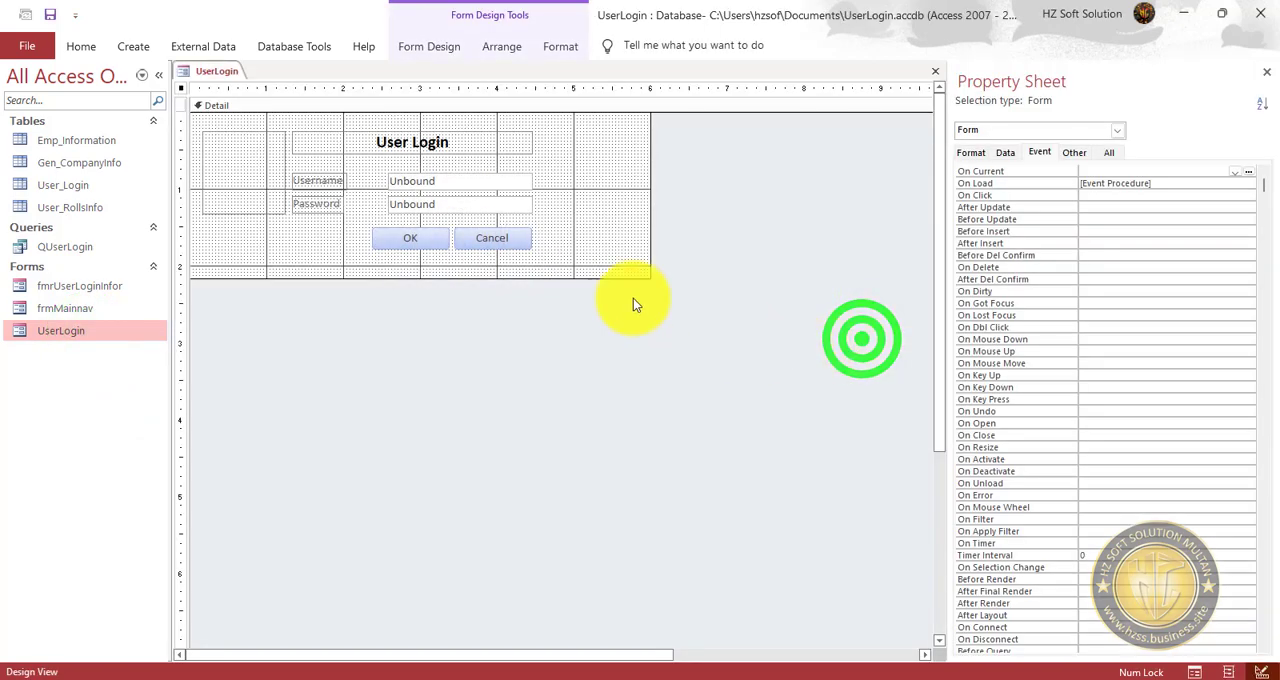
left_click(410, 238)
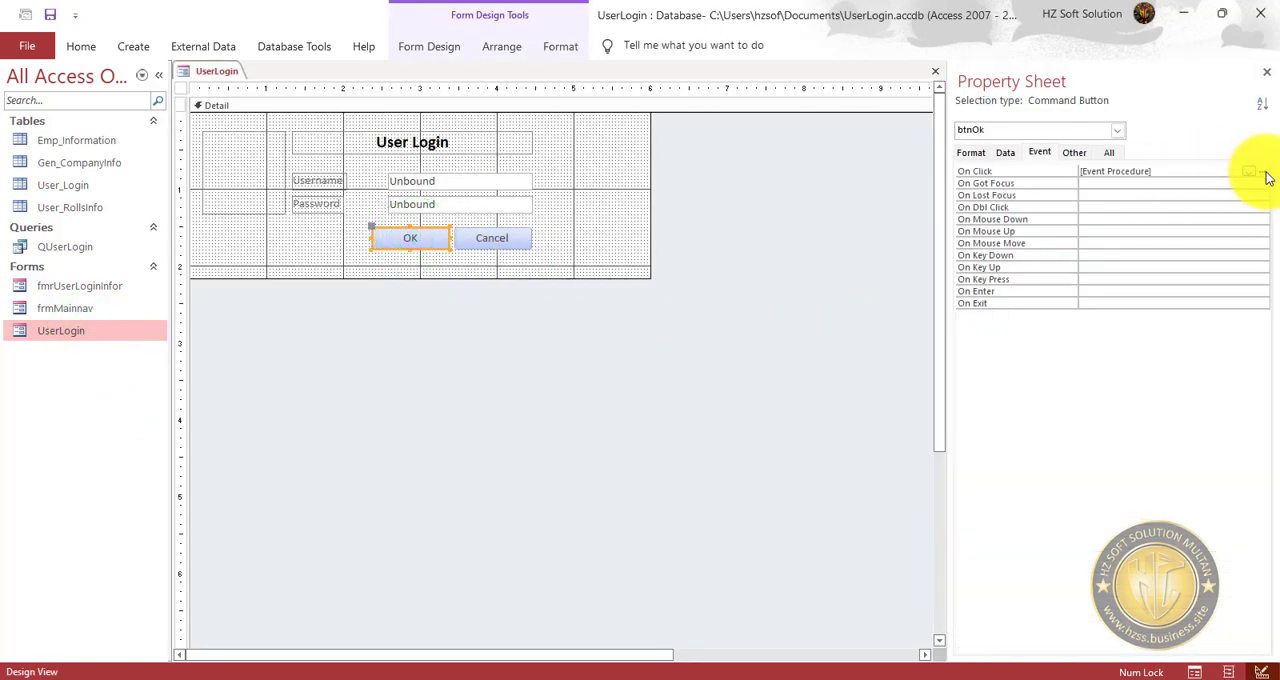
left_click(1260, 174)
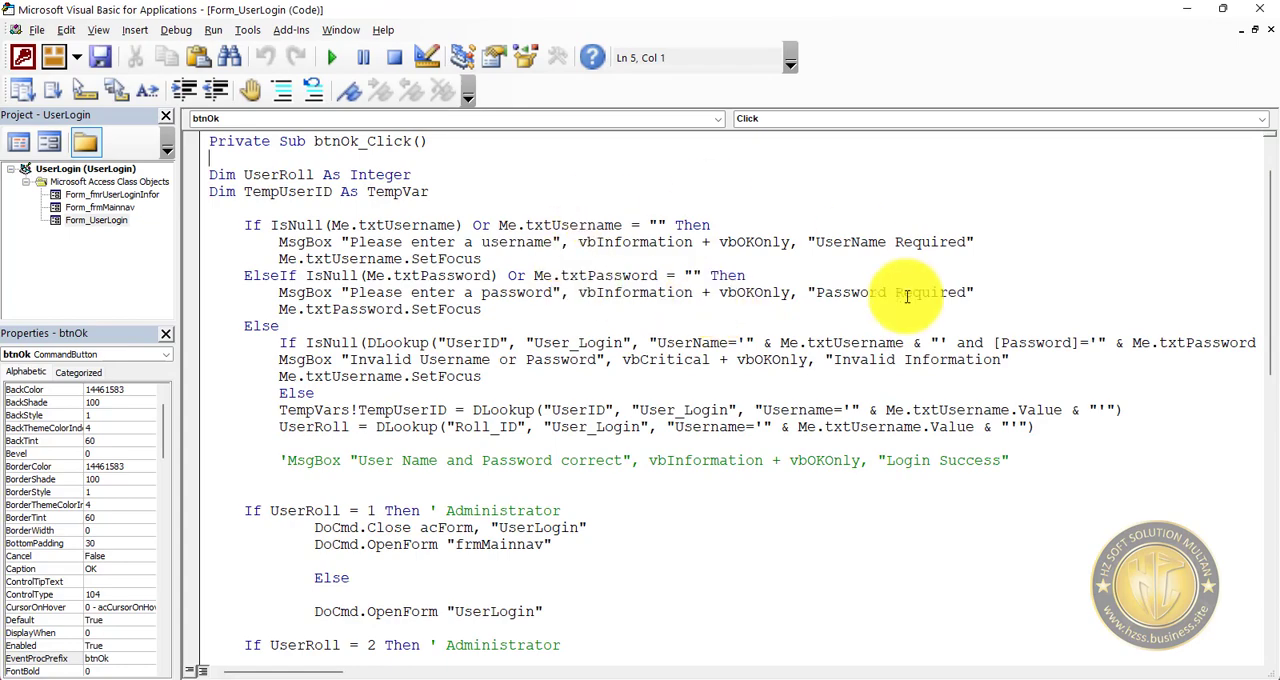
Close the code editor and the UserLogin form, saving the form's design changes.
left_click(1260, 8)
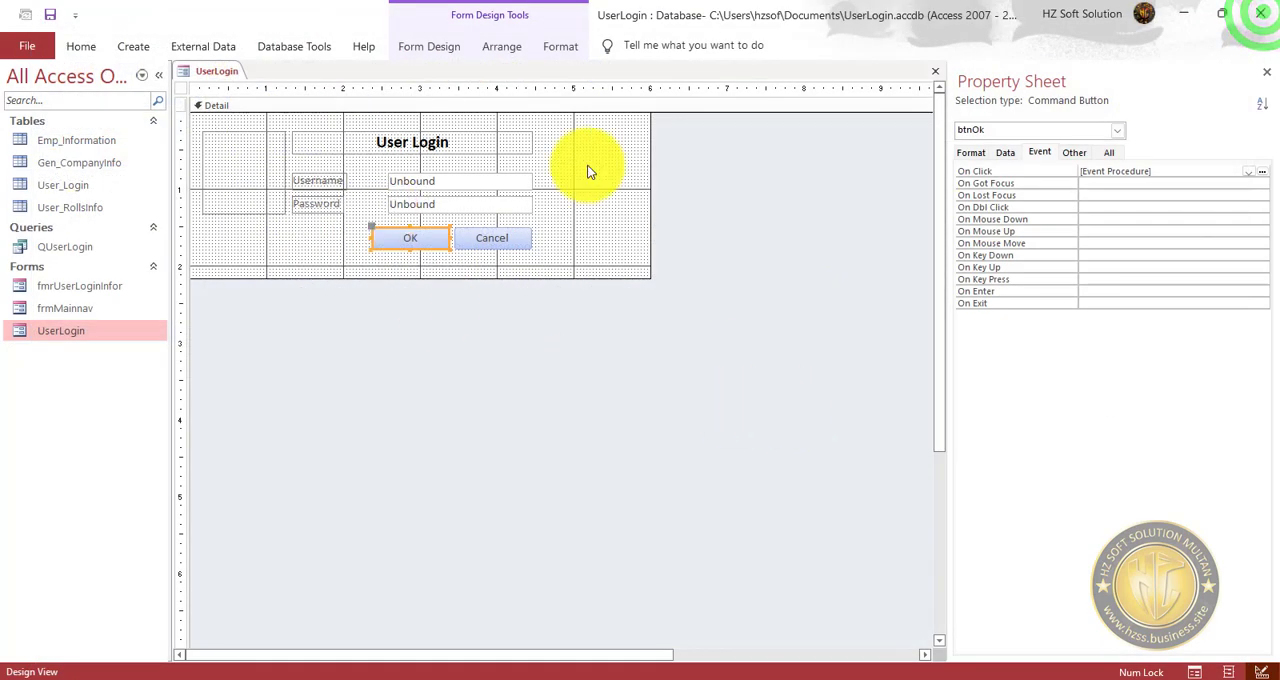
left_click(942, 78)
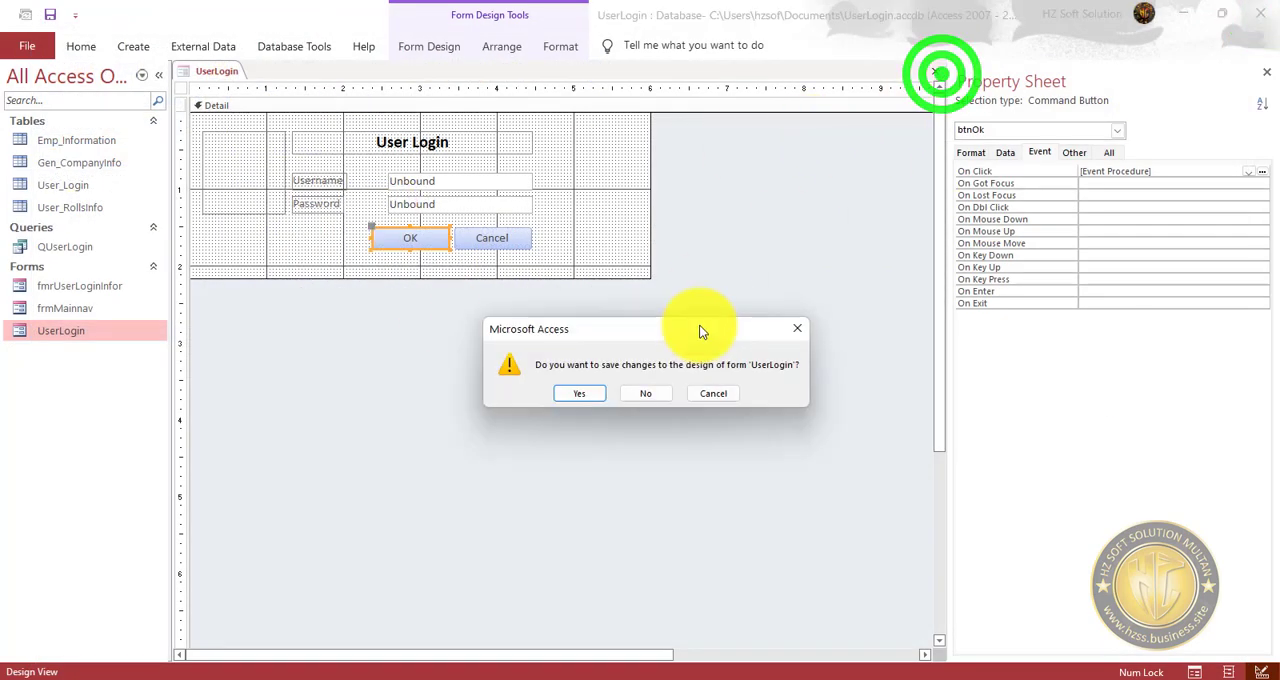
left_click(584, 396)
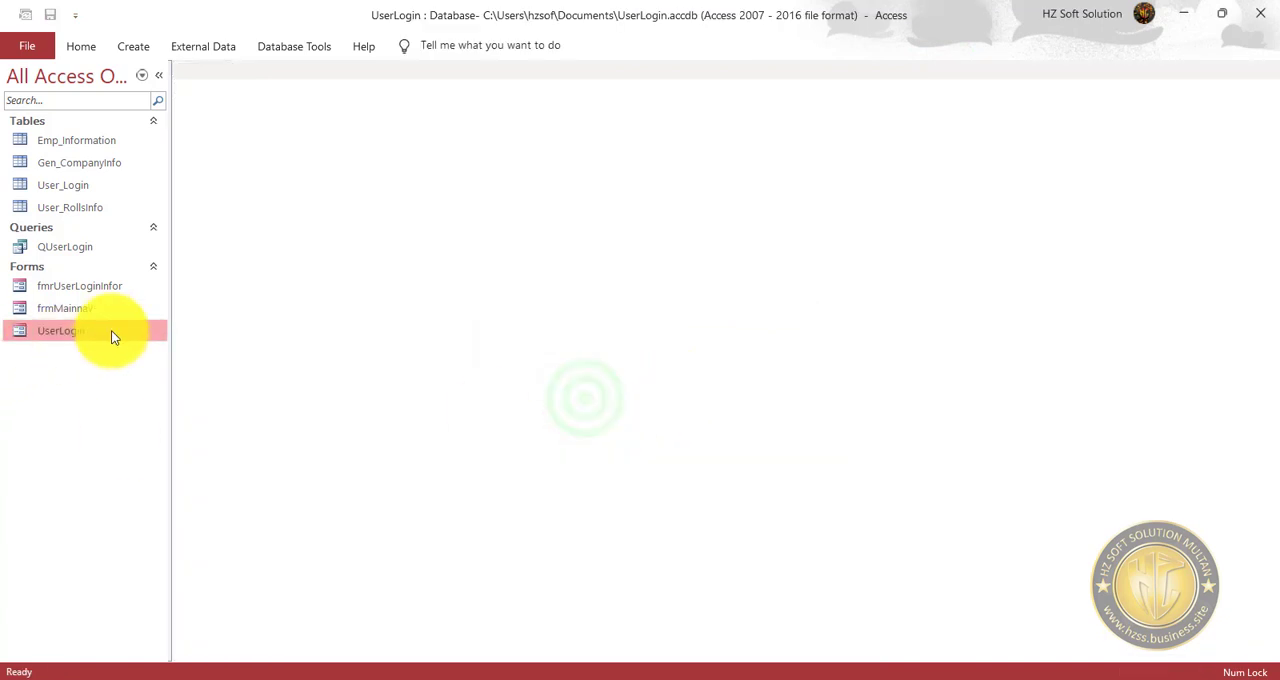
Run the frmMainnav form, debug its On Load code, save the code and close the editor, stopping the debugger.
double_click(87, 310)
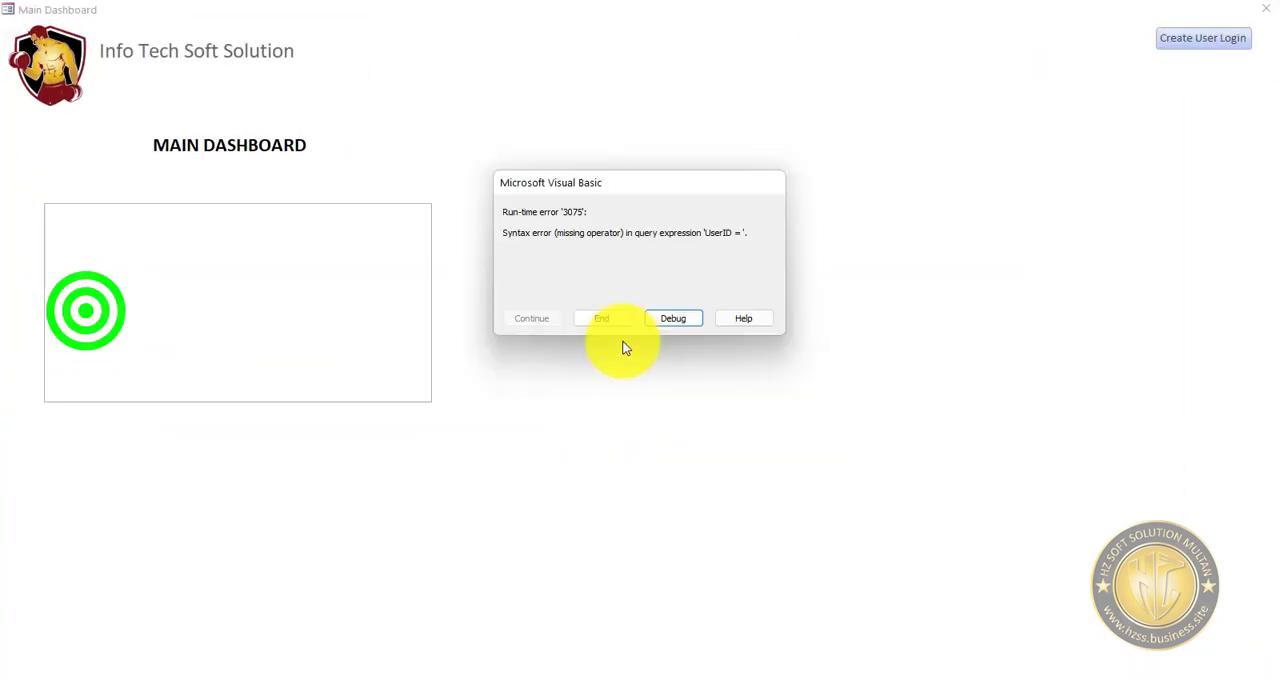
left_click(675, 320)
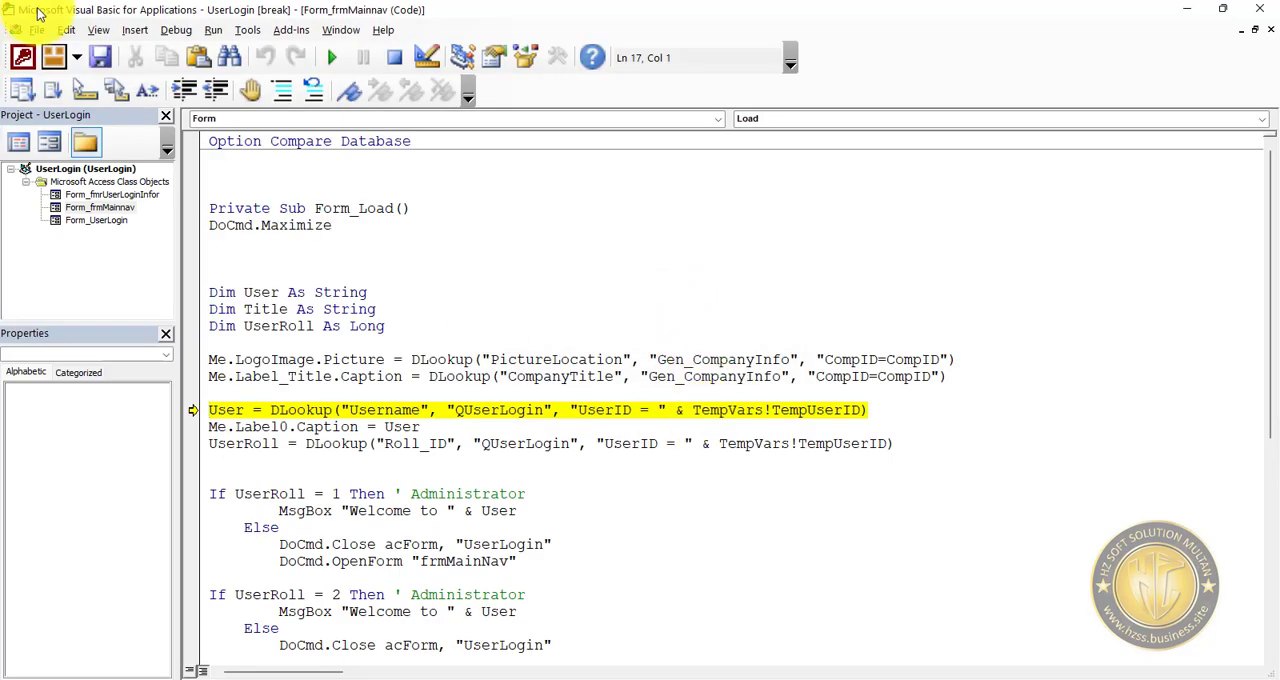
left_click(100, 54)
left_click(1266, 16)
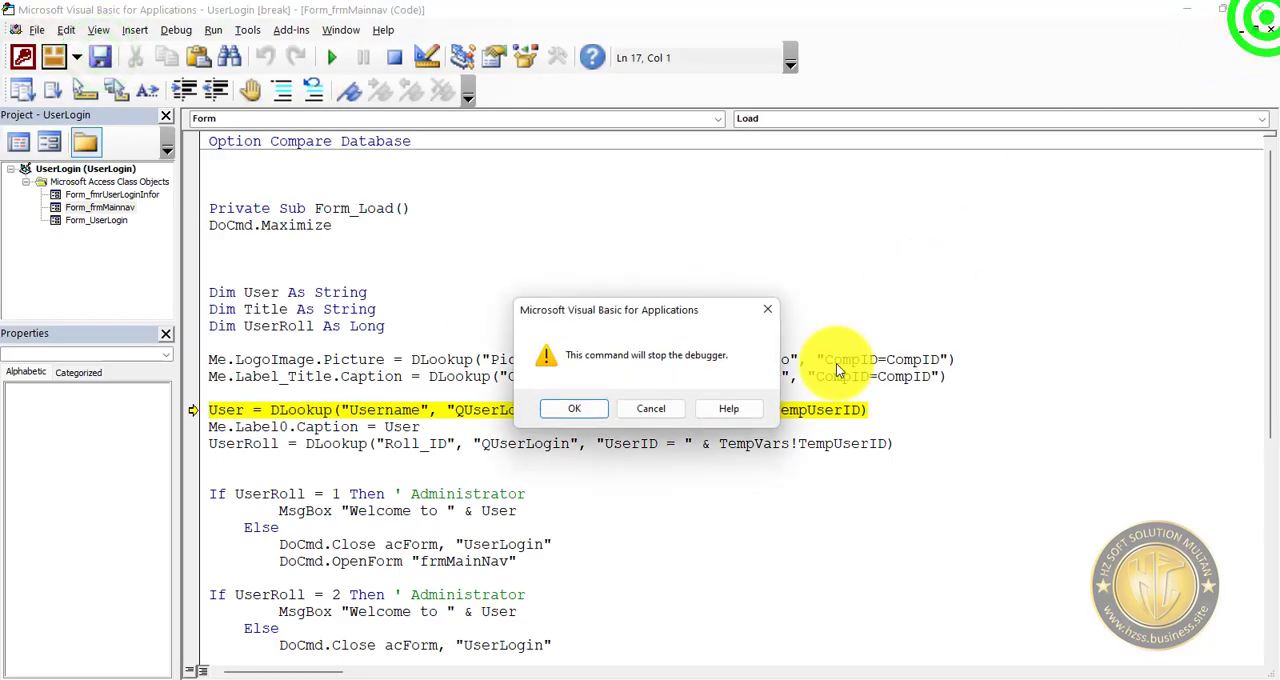
left_click(653, 410)
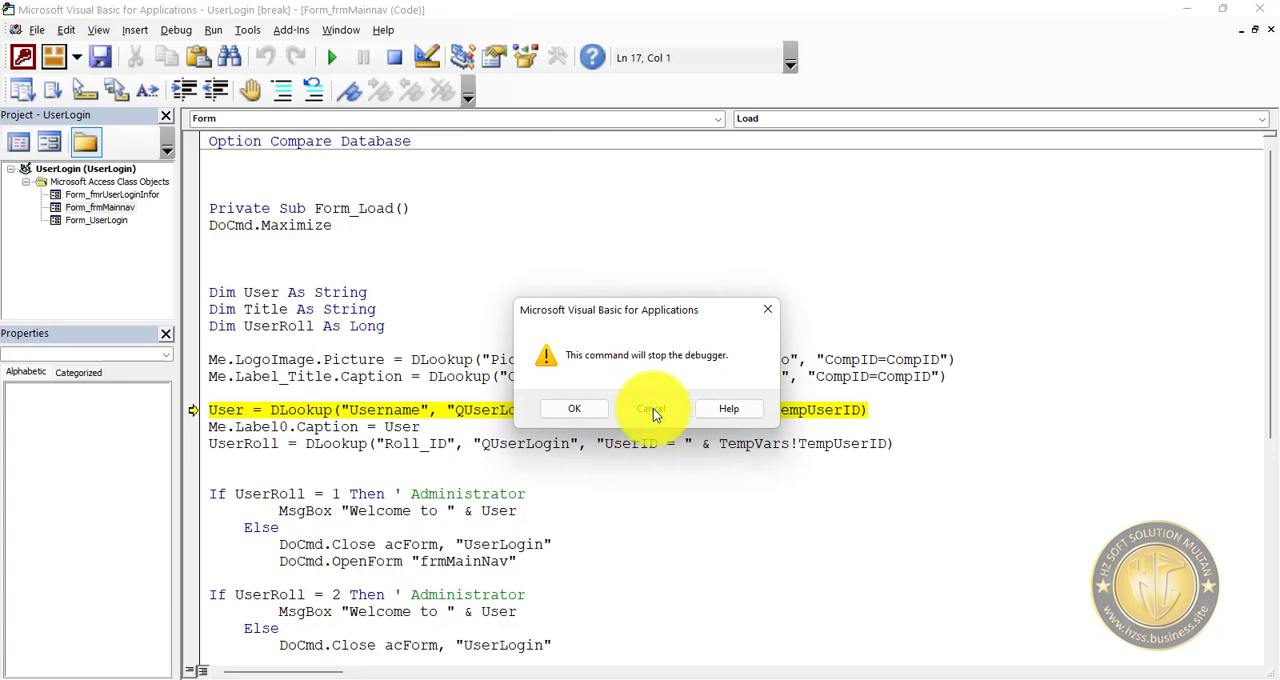
left_click(572, 408)
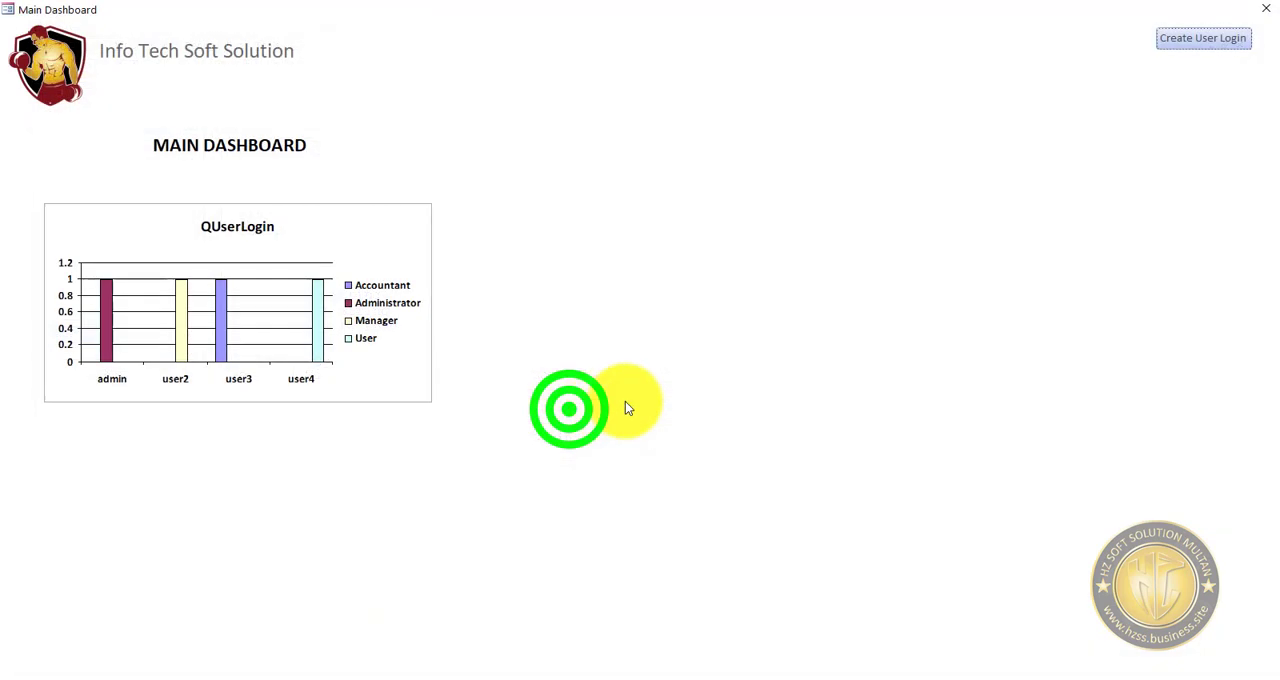
Switch the Main Dashboard form to Design view and save it.
right_click(737, 151)
left_click(807, 204)
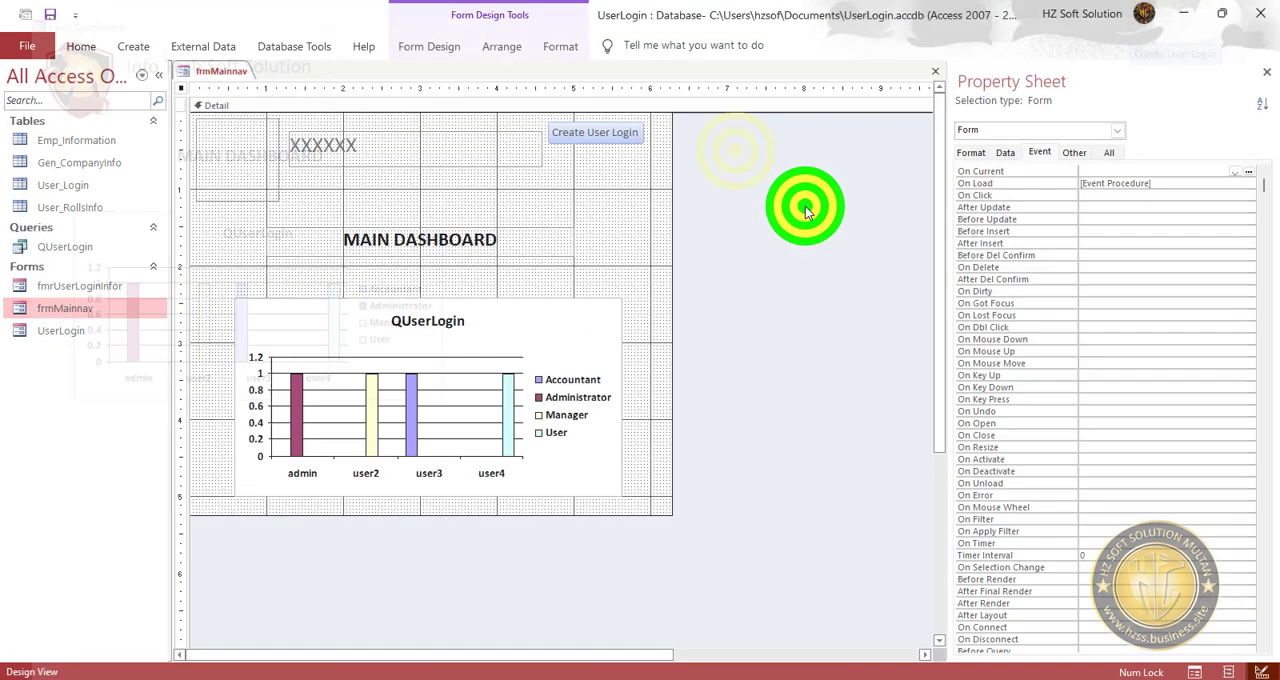
left_click(49, 15)
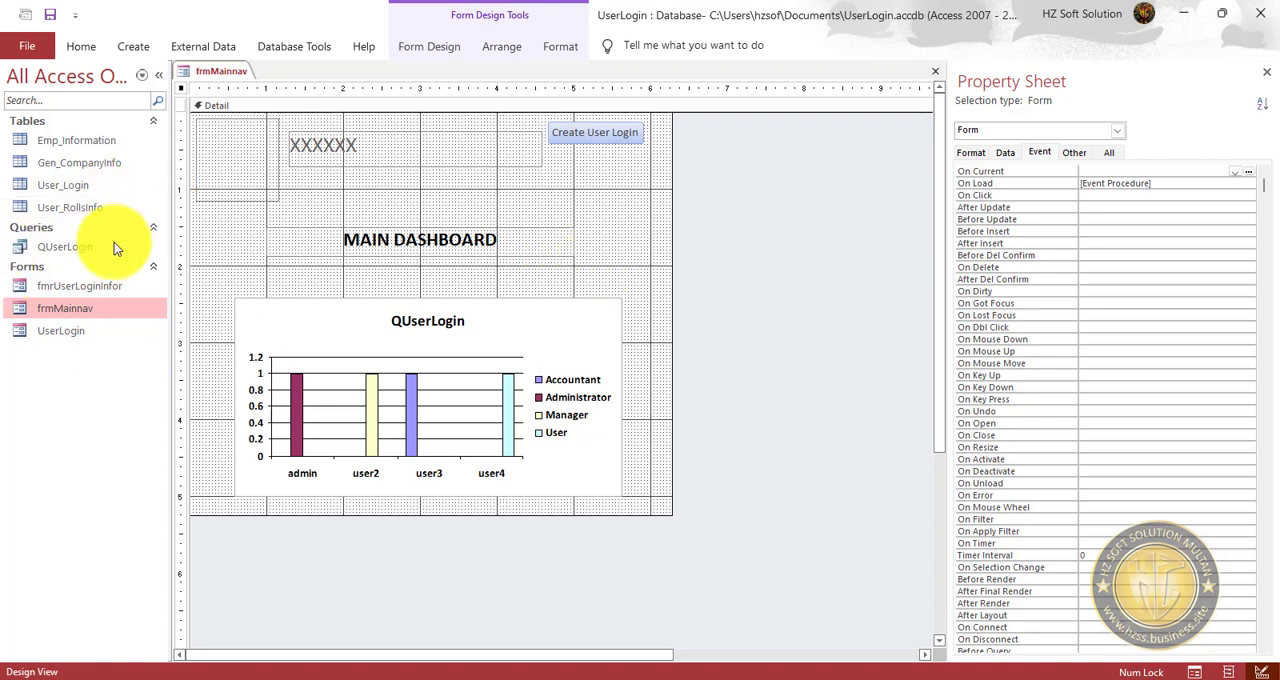
Open the QUserLogin query and the Emp_Information and Gen_CompanyInfo tables to review their records.
double_click(86, 246)
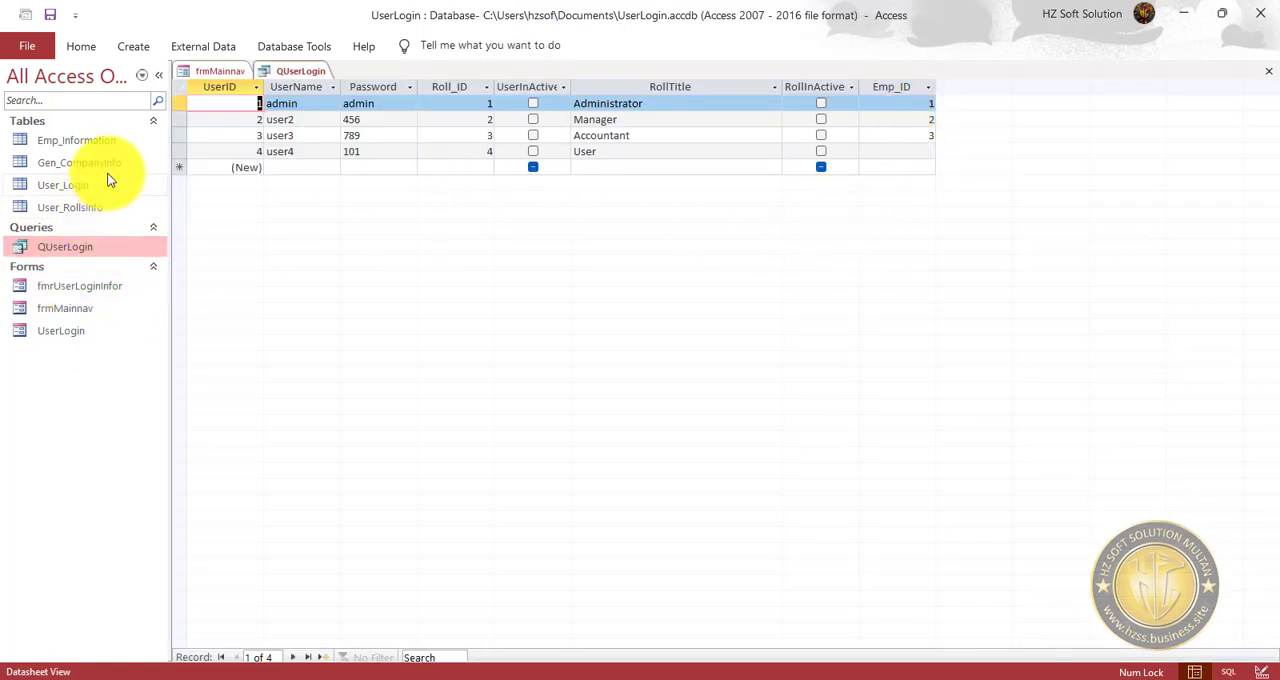
double_click(112, 138)
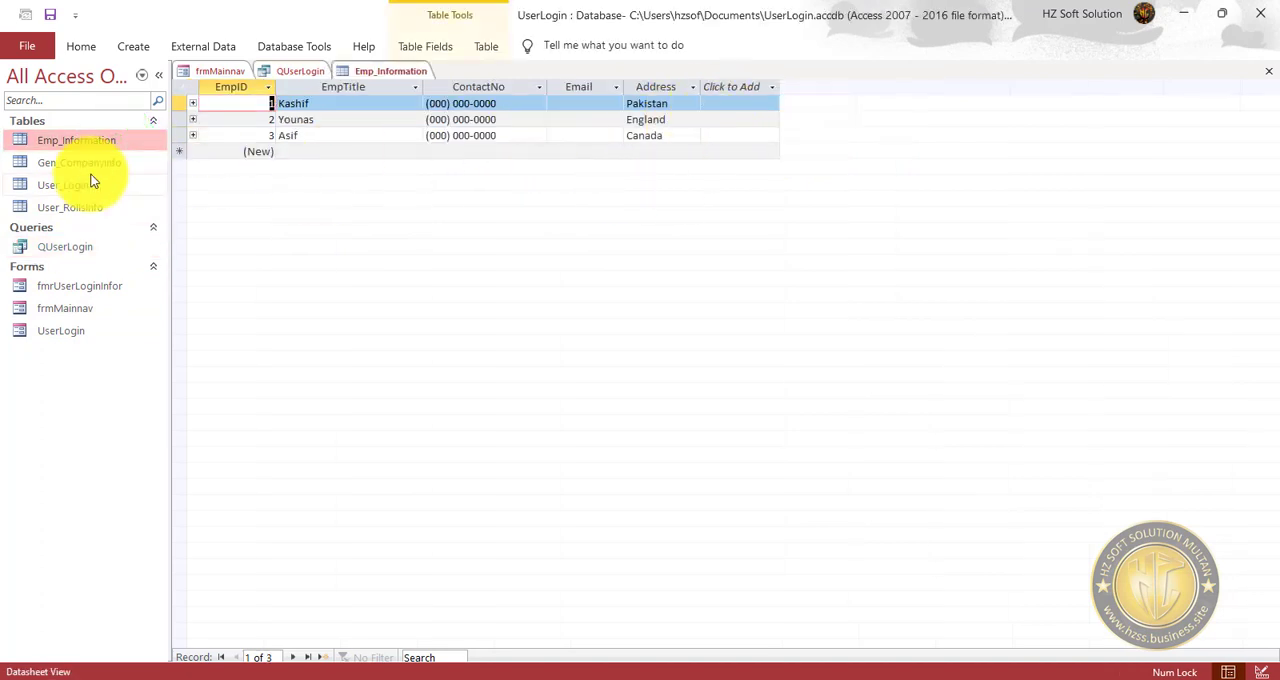
double_click(80, 162)
Widen the PictureLocation column in Gen_CompanyInfo and select the company's full logo path.
left_click(643, 105)
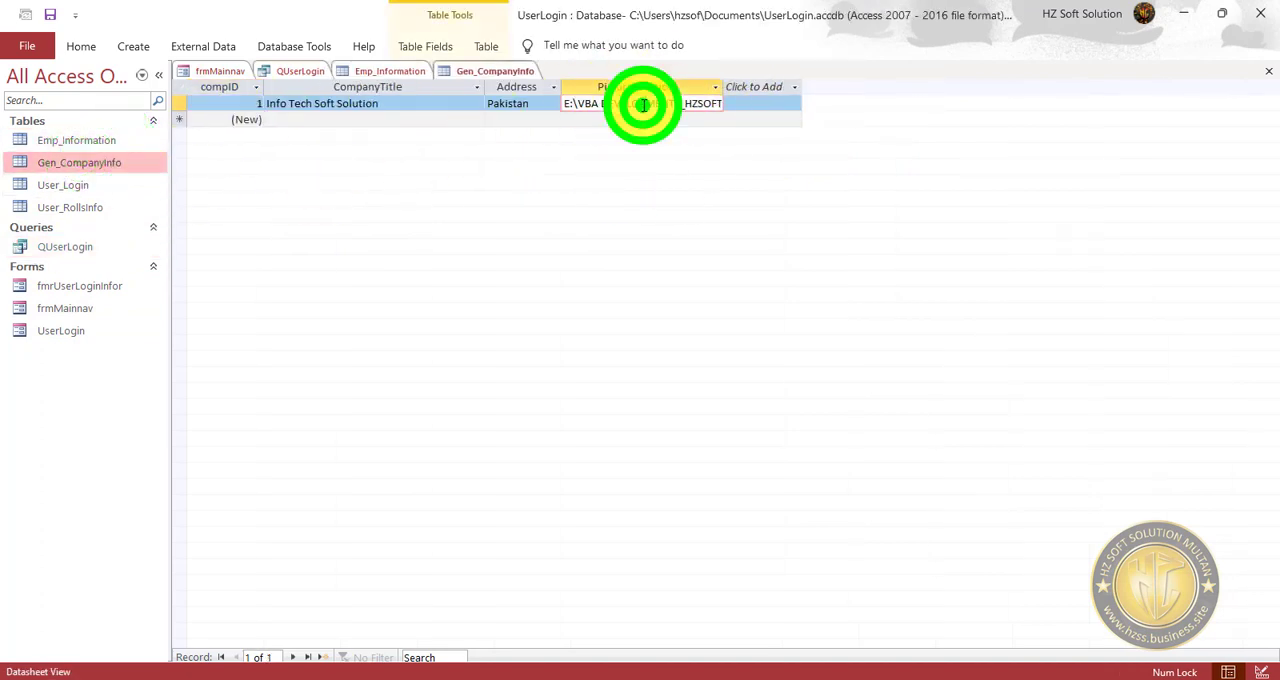
left_click_drag(722, 86, 889, 88)
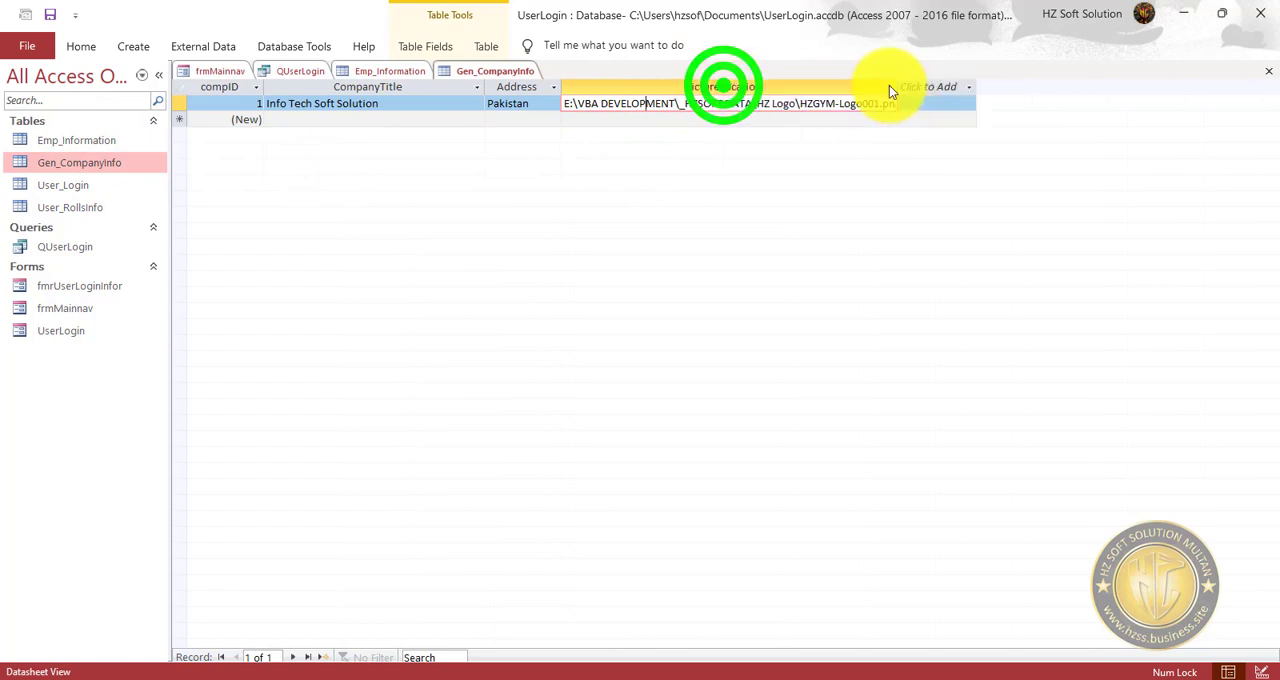
left_click(566, 104)
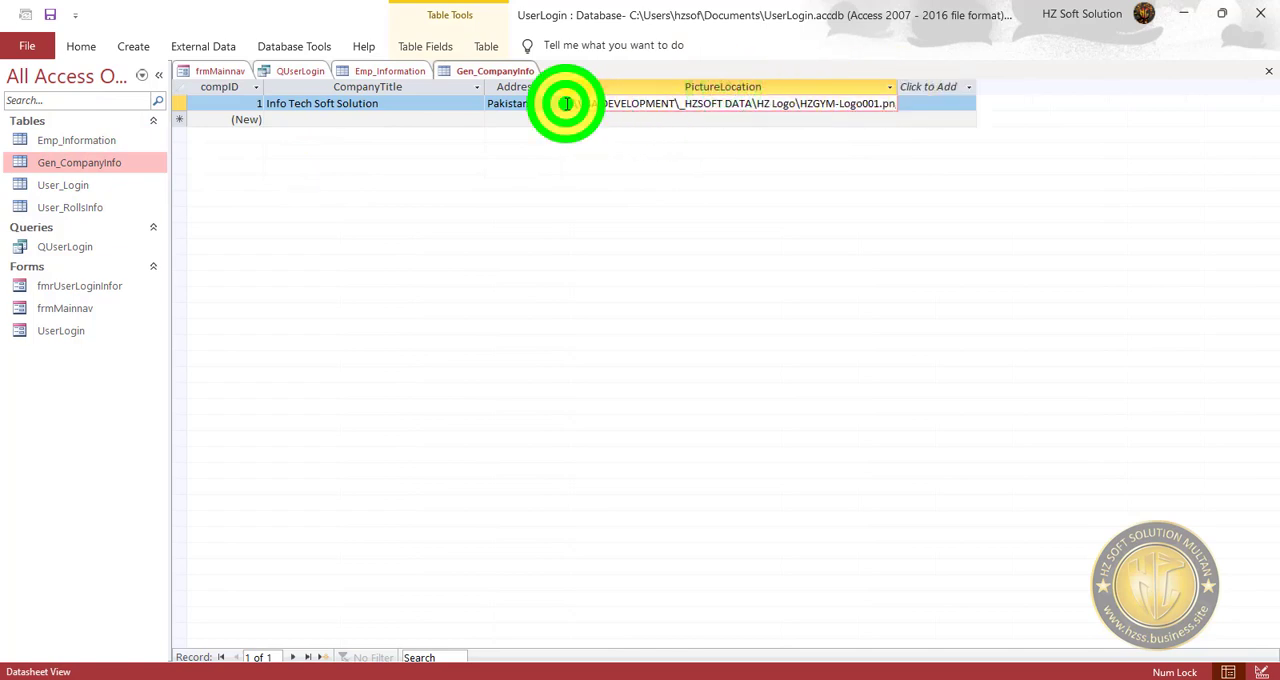
left_click_drag(566, 104, 943, 106)
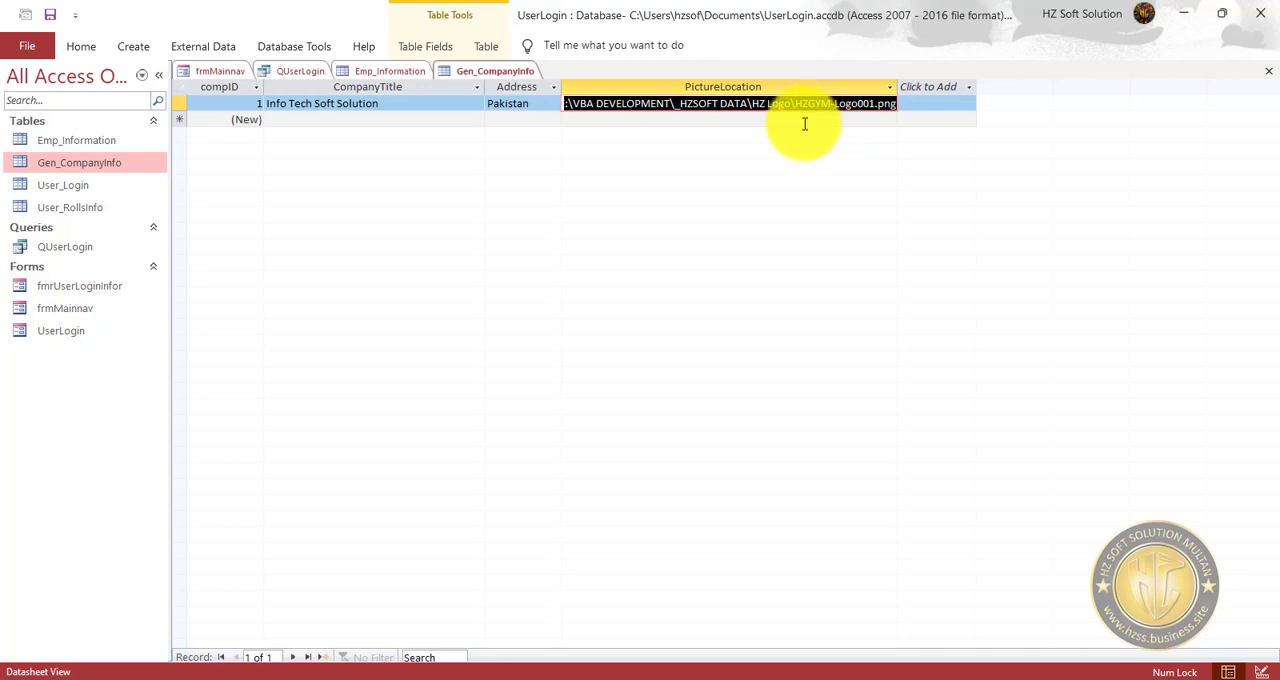
Close Gen_CompanyInfo with its layout saved, along with the Emp_Information table and the QUserLogin query.
left_click(1268, 71)
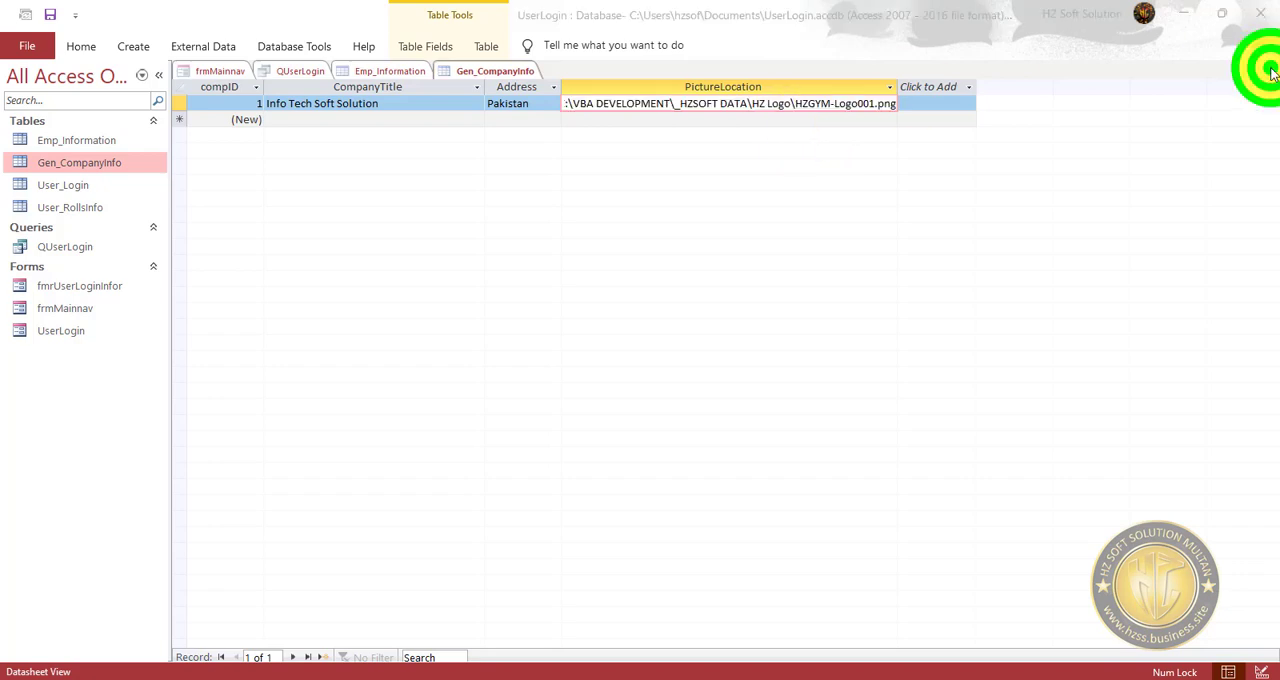
left_click(595, 399)
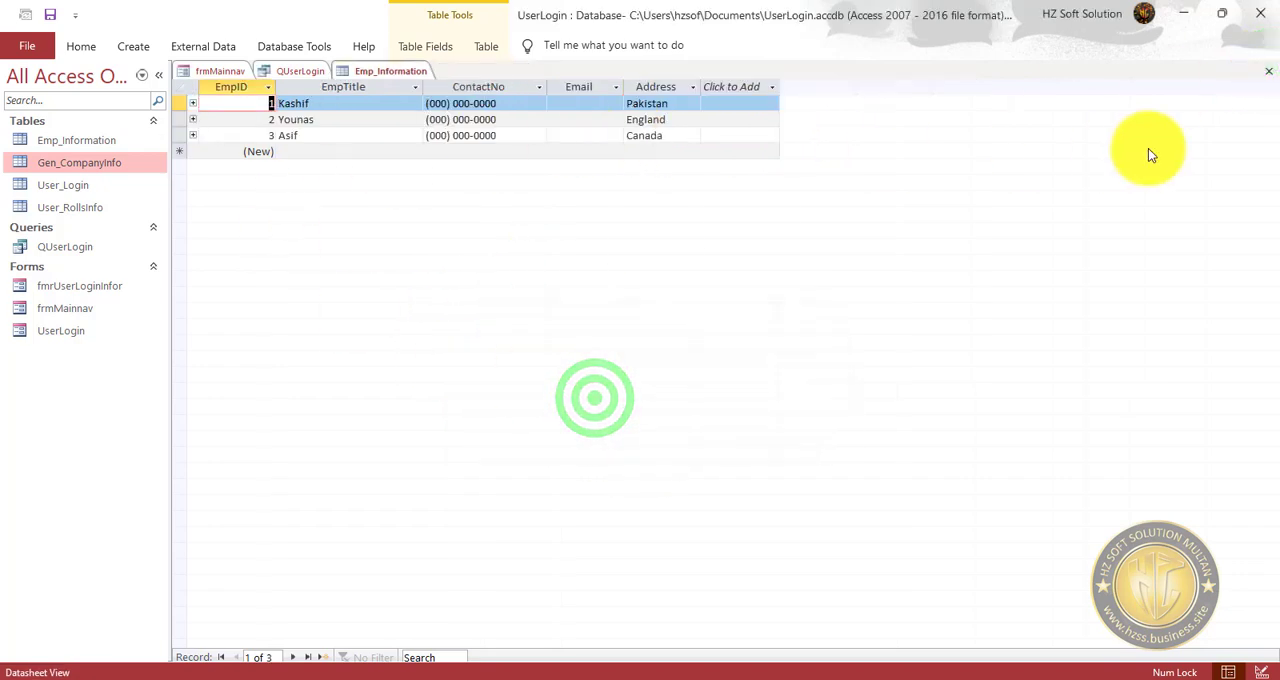
left_click(1268, 71)
left_click(1268, 72)
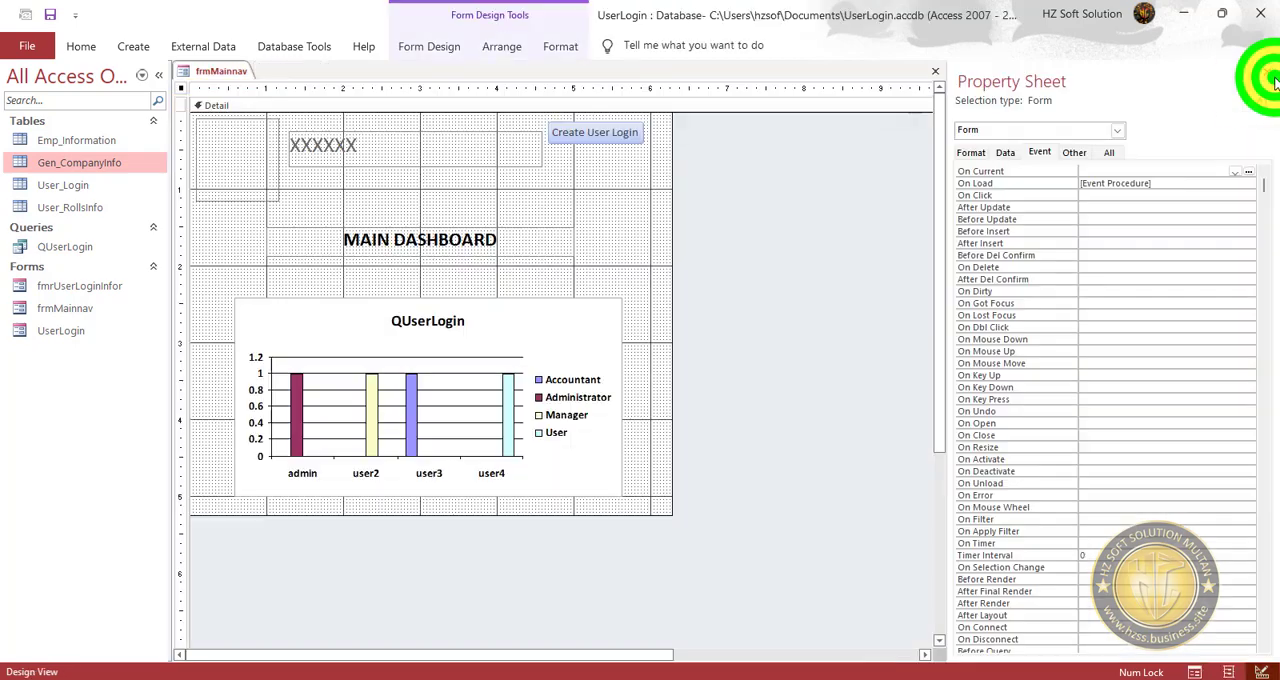
Run frmMainnav from Design view without logging in, debug its load code, leave the debugger and close the dashboard.
left_click(616, 232)
left_click(81, 44)
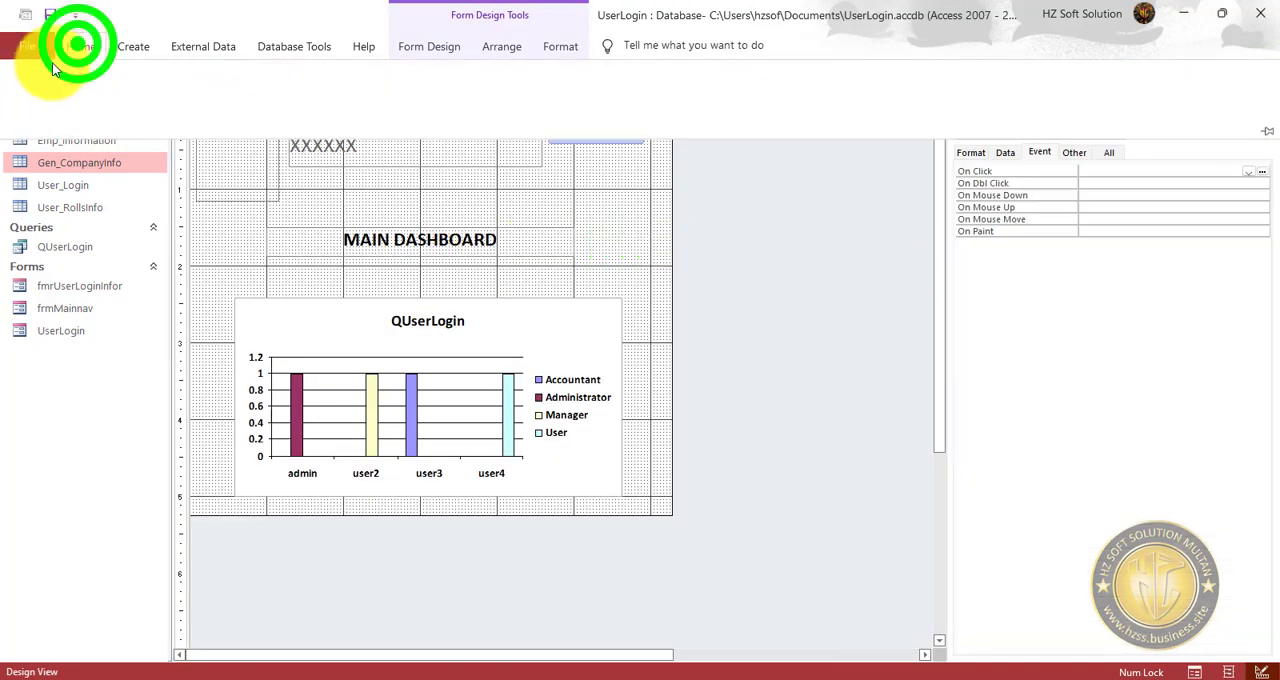
left_click(25, 74)
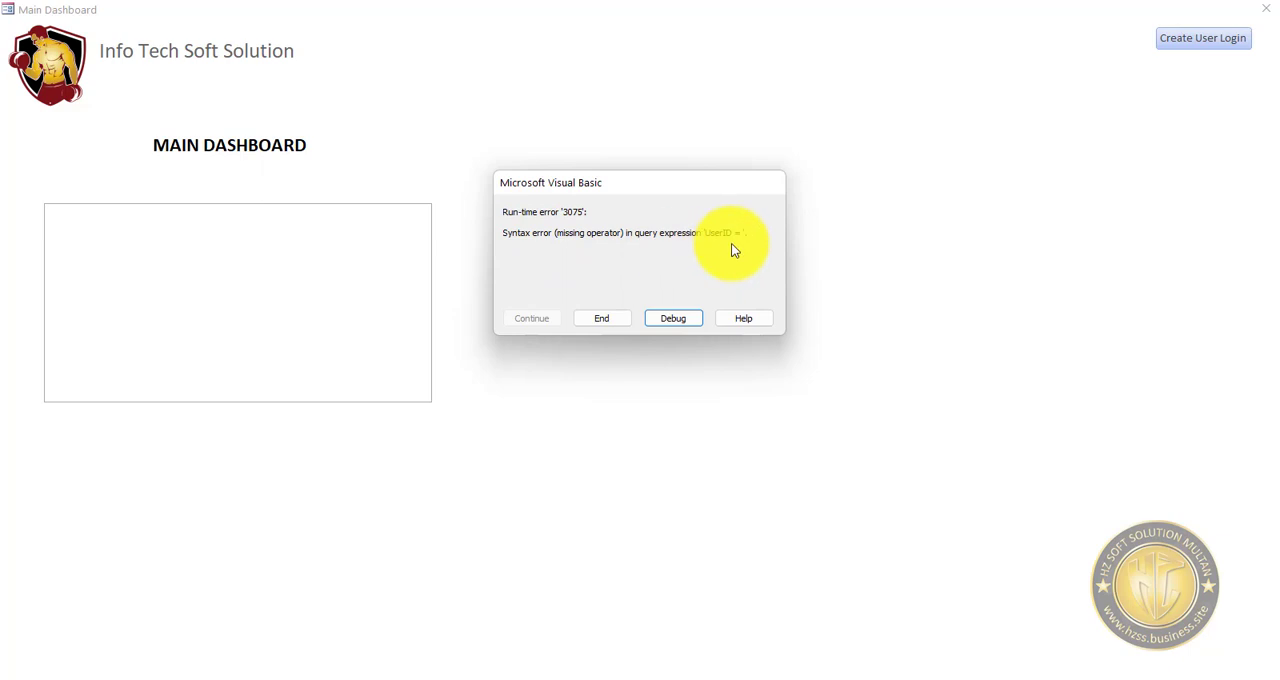
left_click(681, 317)
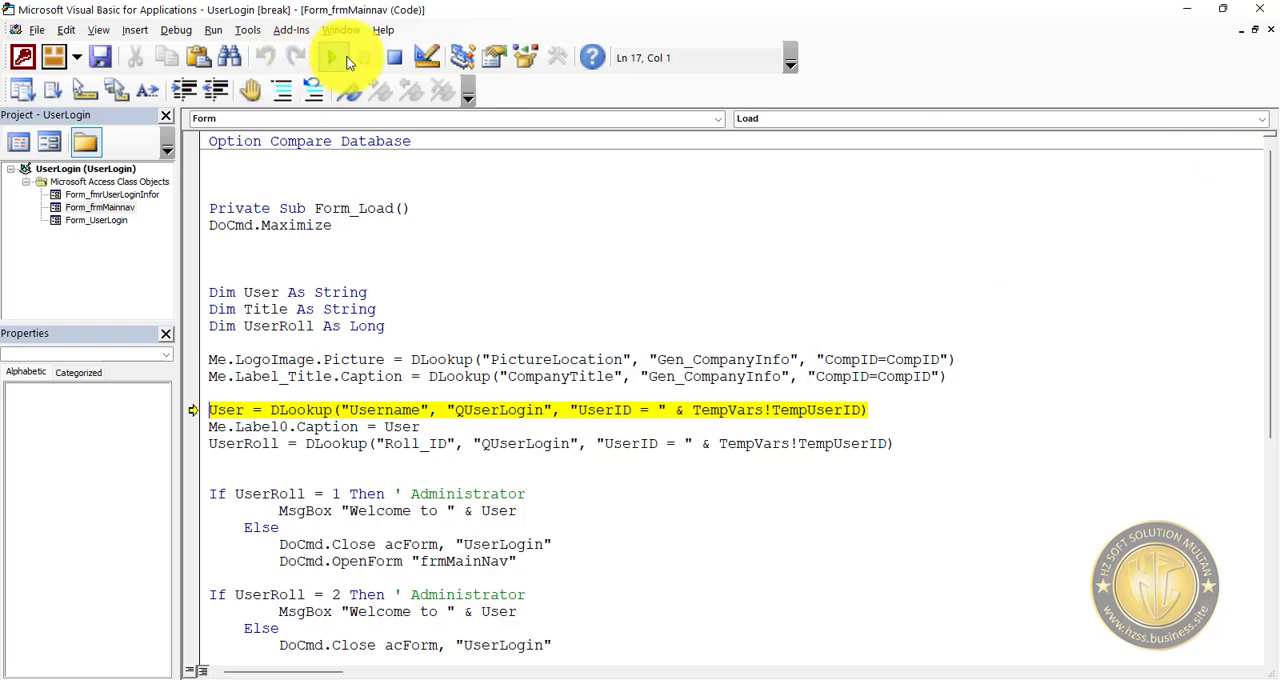
left_click(347, 62)
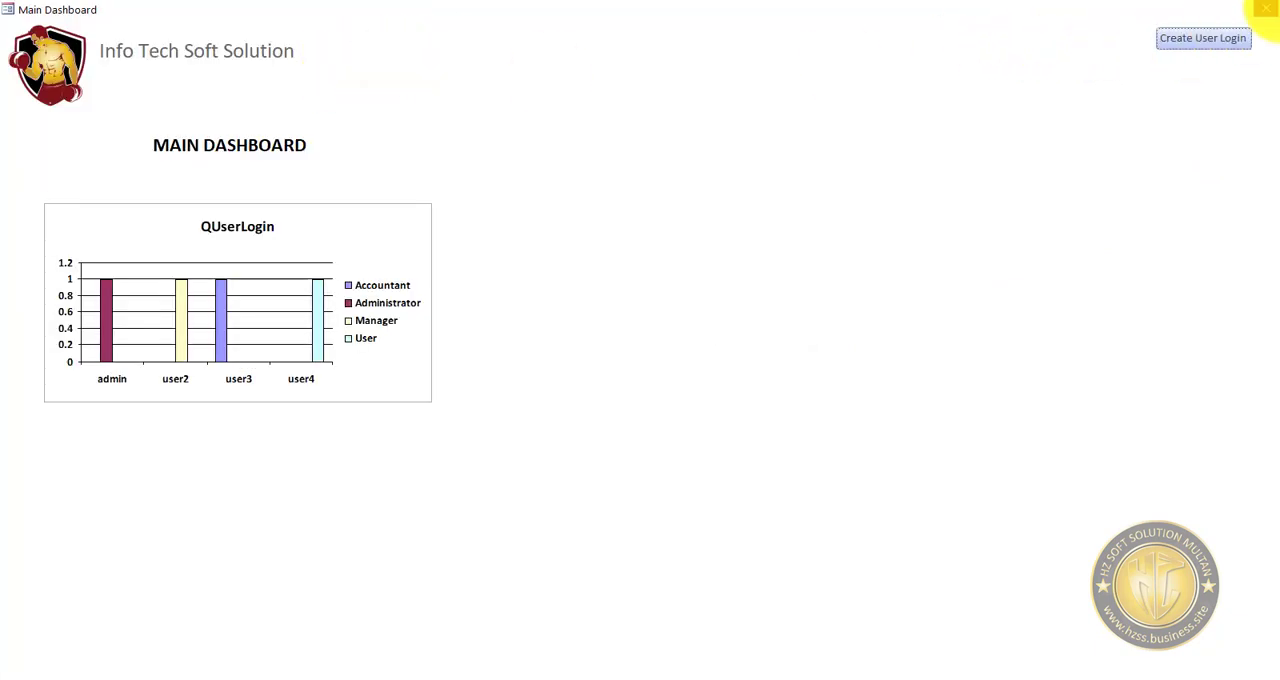
left_click(1265, 9)
Open the UserLogin form, log in as user2 with the account password and dismiss the welcome message.
double_click(70, 337)
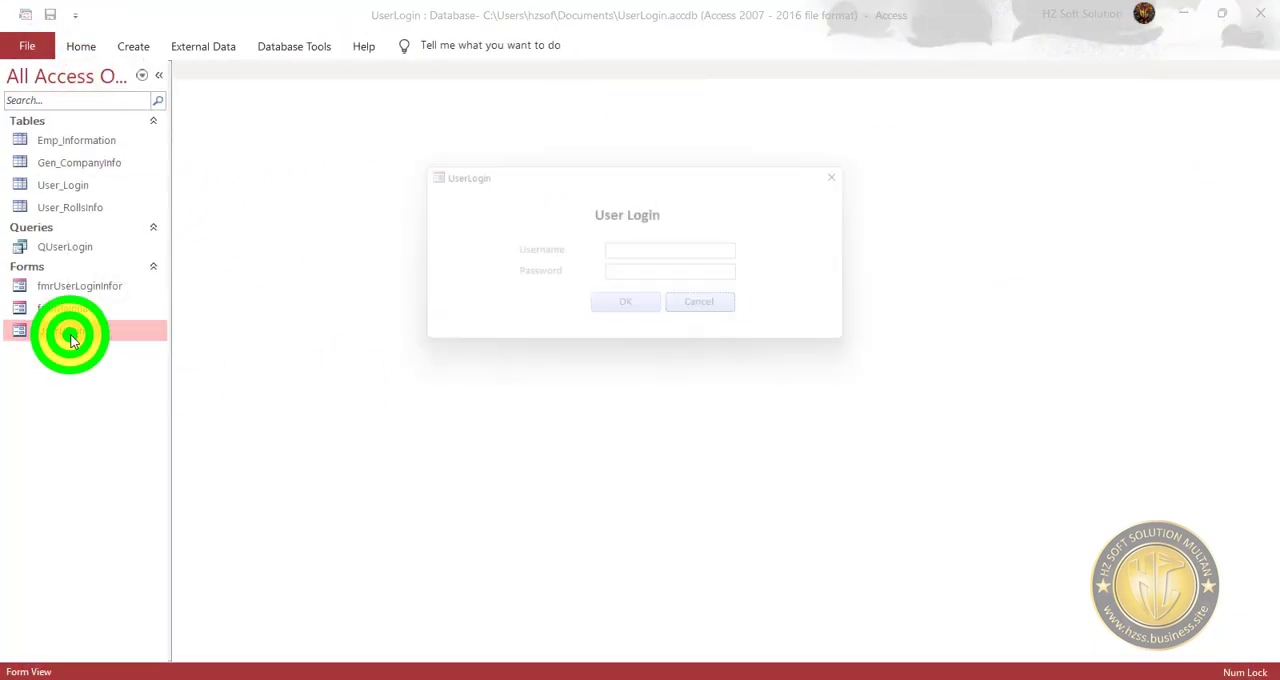
left_click(692, 253)
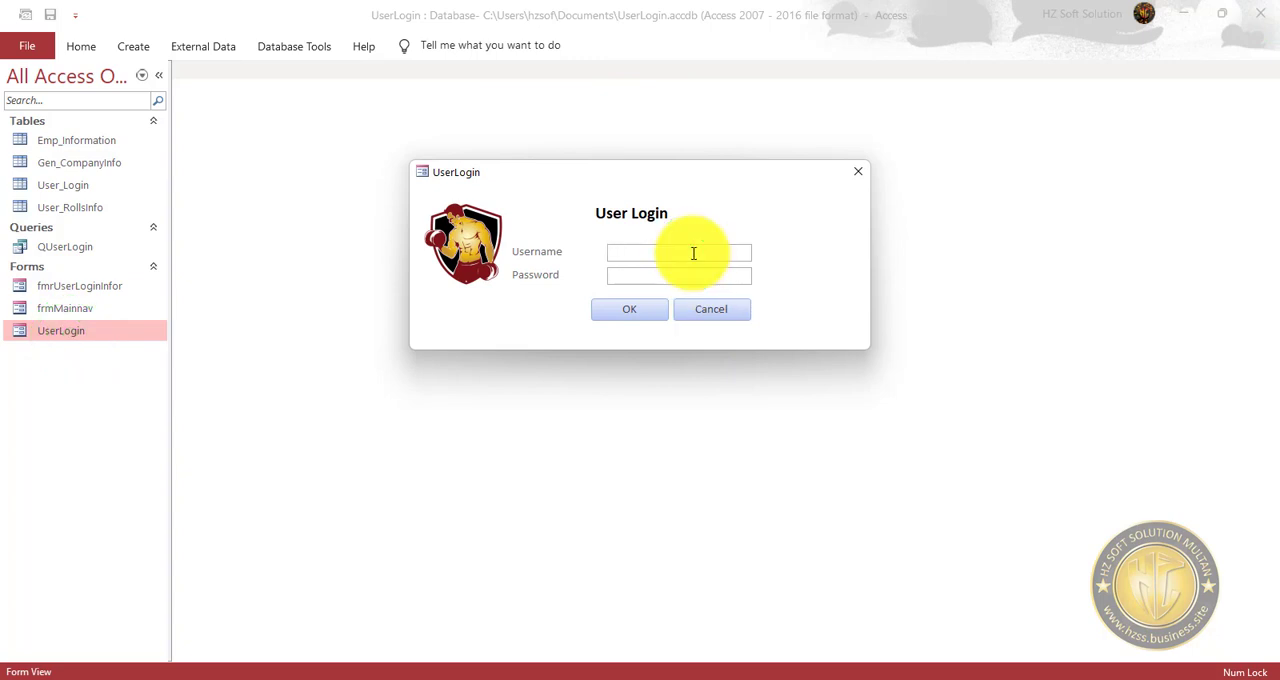
type("user2")
key("Tab")
type("1234")
left_click(614, 309)
left_click(653, 401)
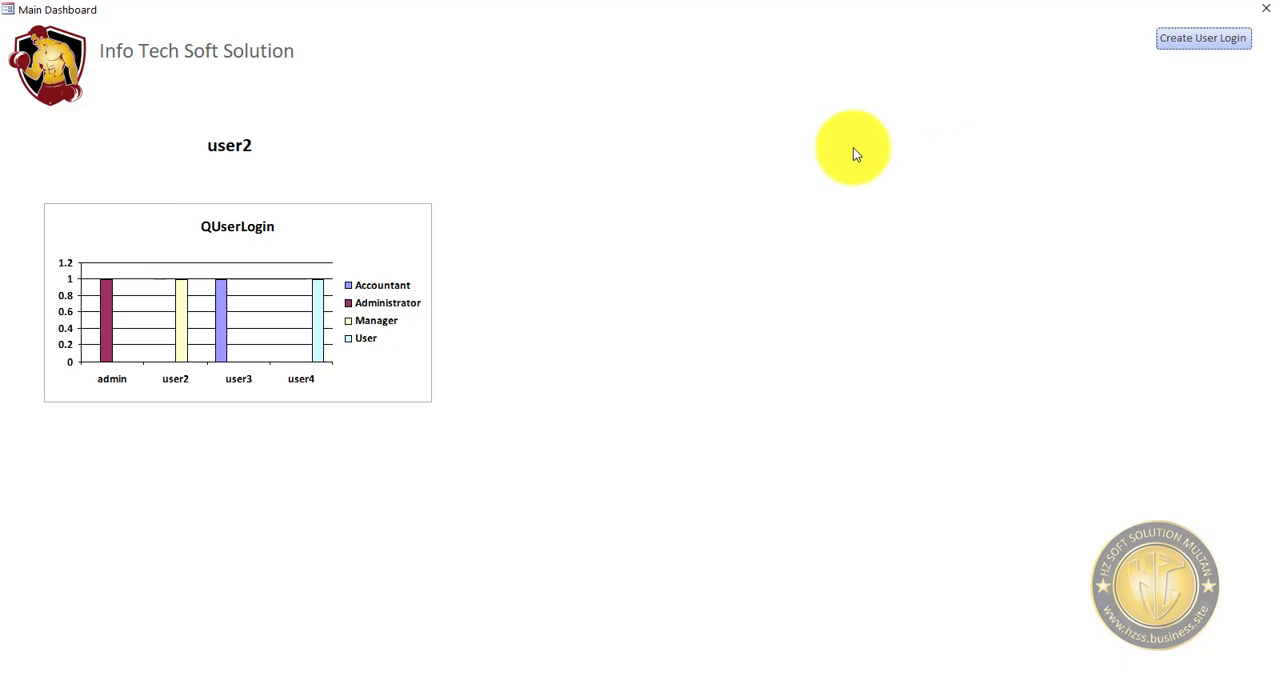
Switch the dashboard to Design view, return it to Form view and dismiss the welcome message.
right_click(809, 197)
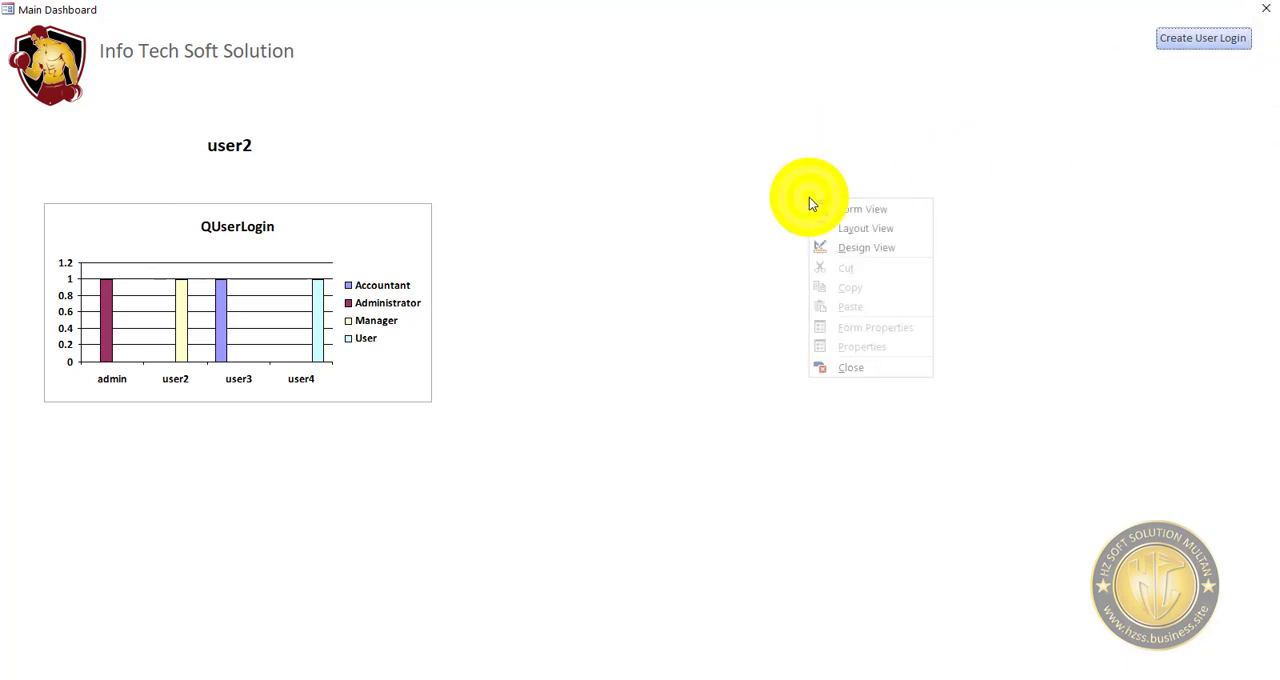
left_click(866, 248)
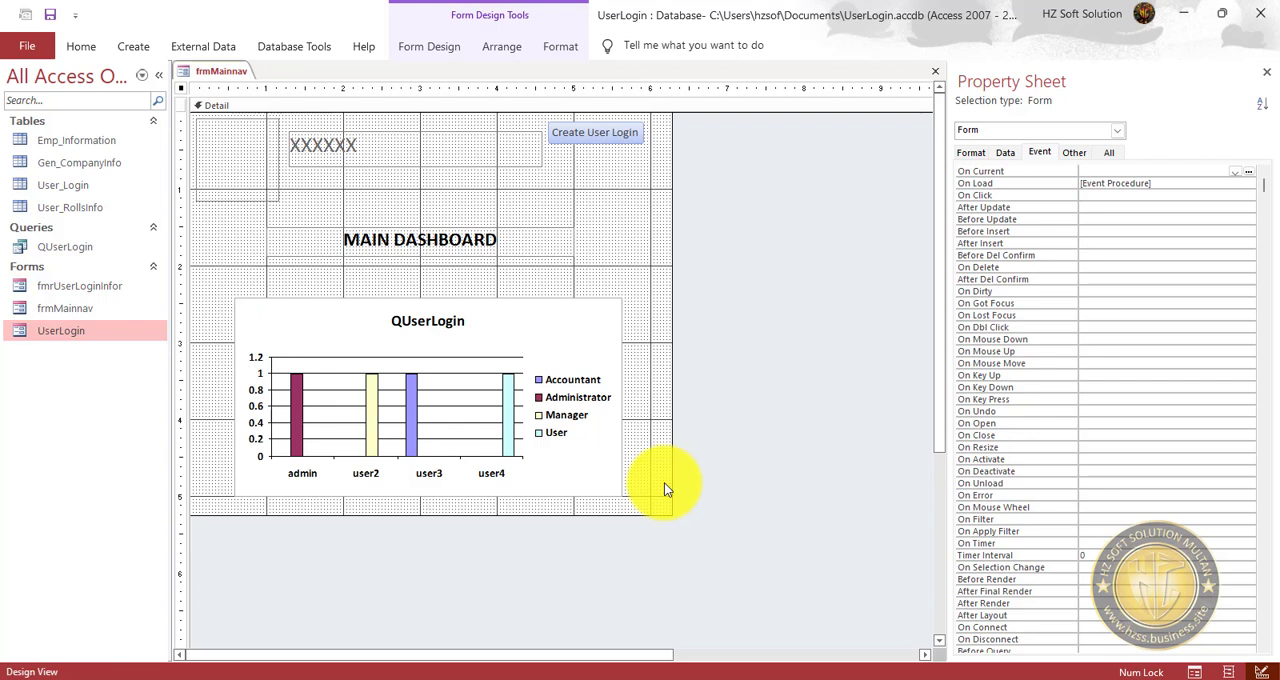
left_click(81, 46)
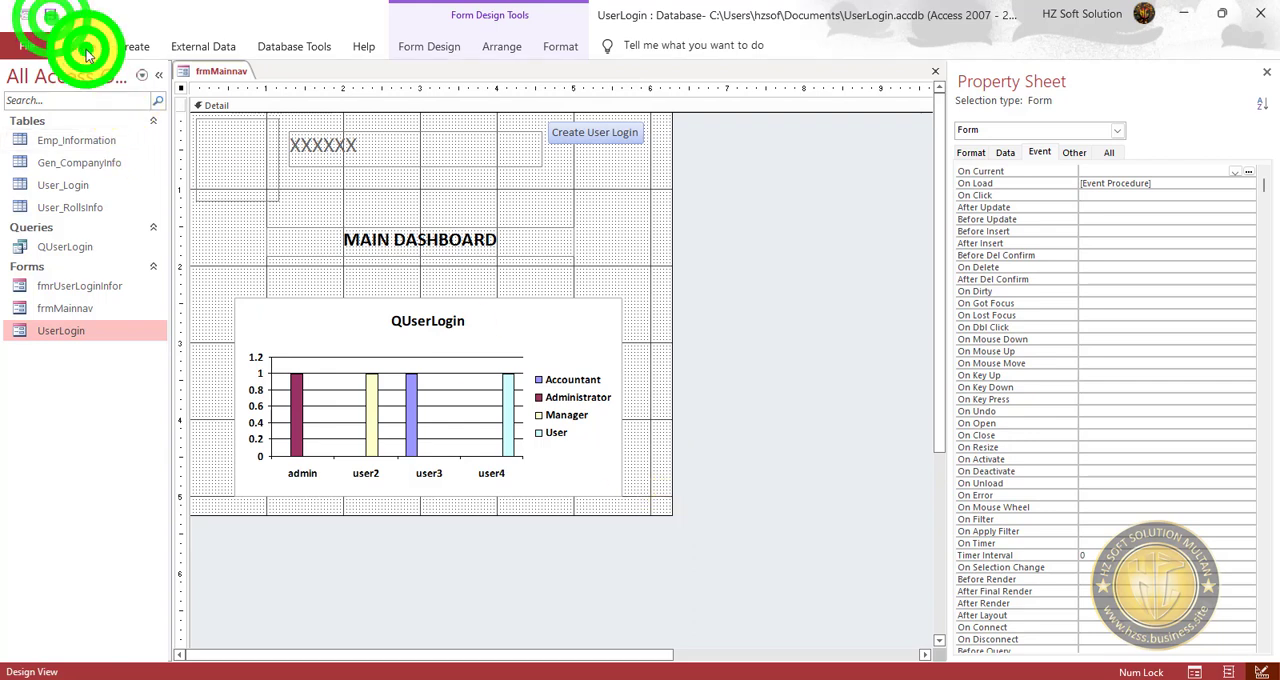
left_click(24, 80)
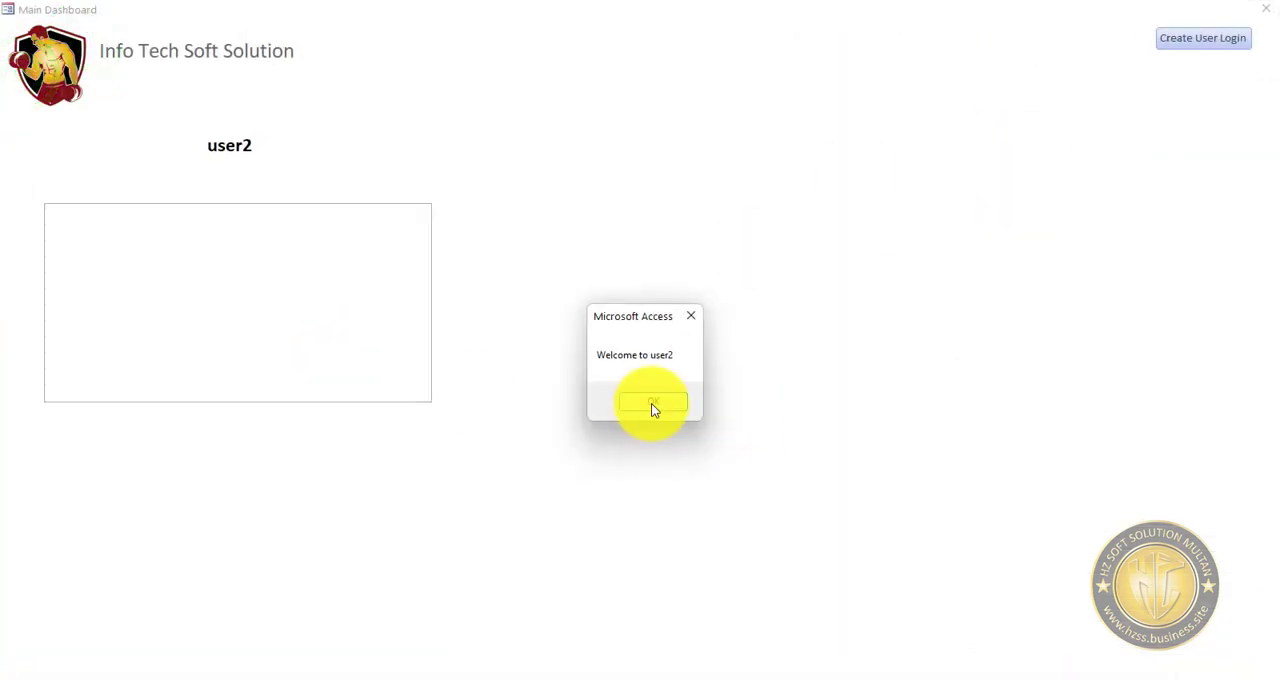
left_click(651, 402)
Close the Main Dashboard form and the UserLogin database.
left_click(1265, 9)
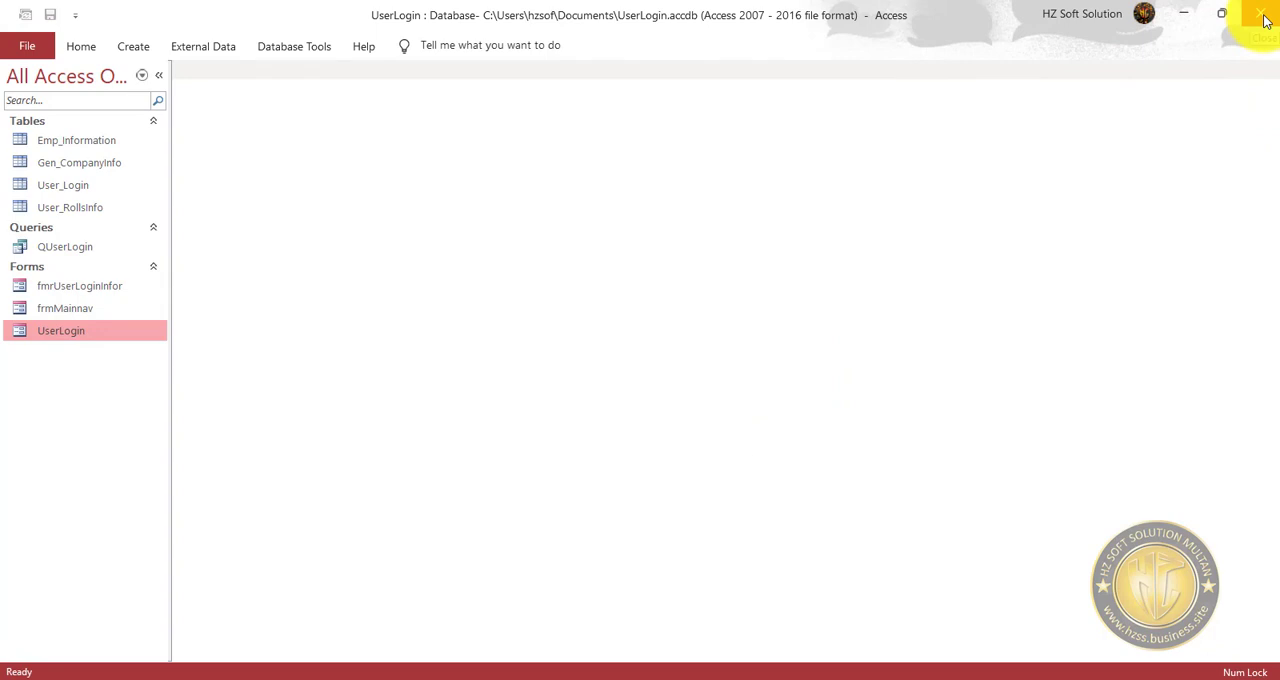
left_click(1265, 20)
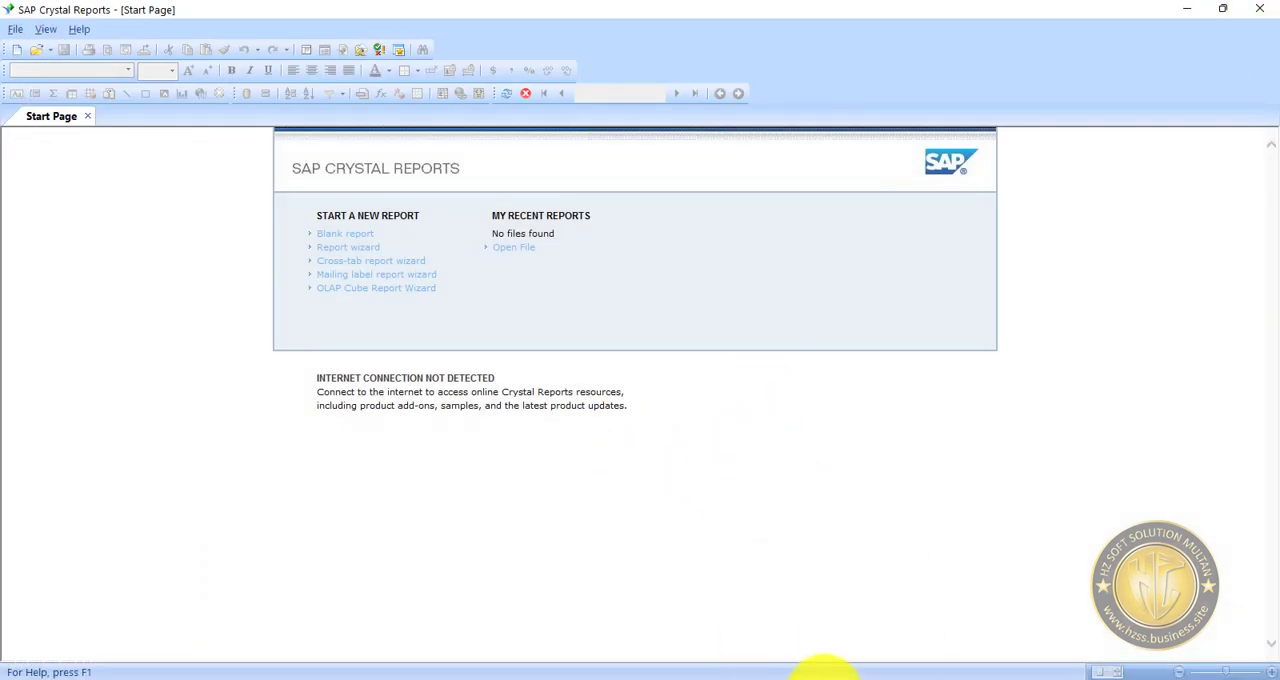
mouse_move(818, 668)
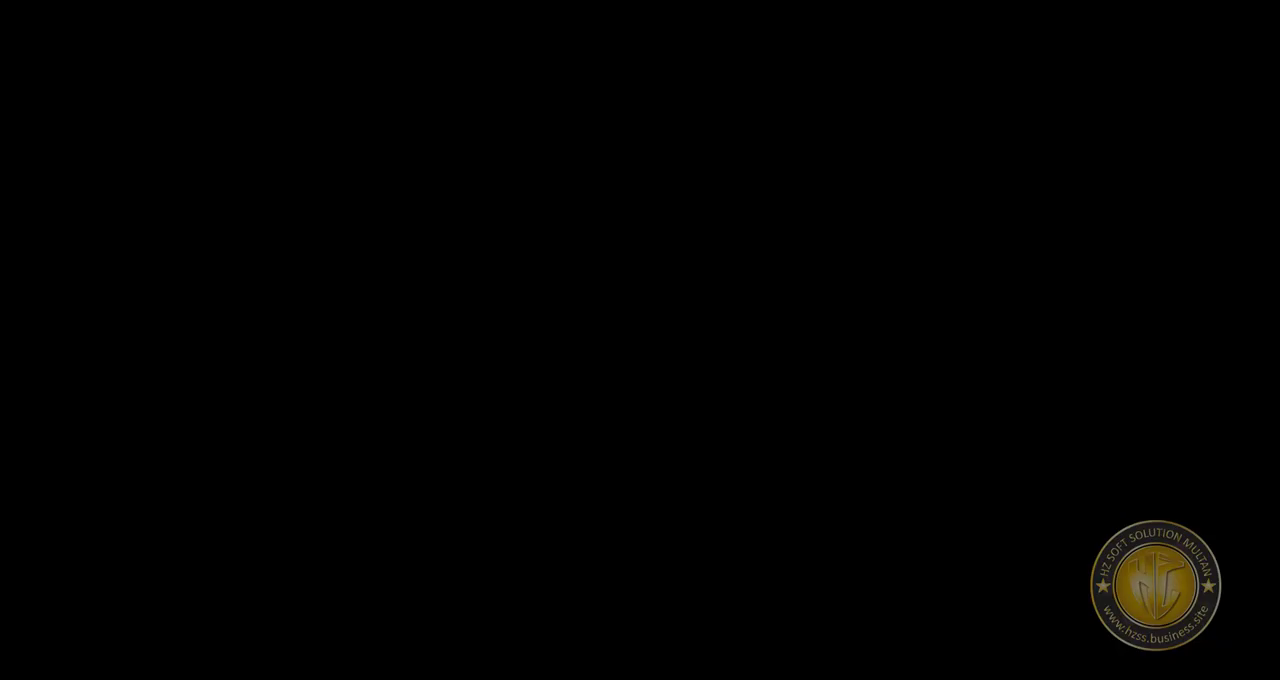